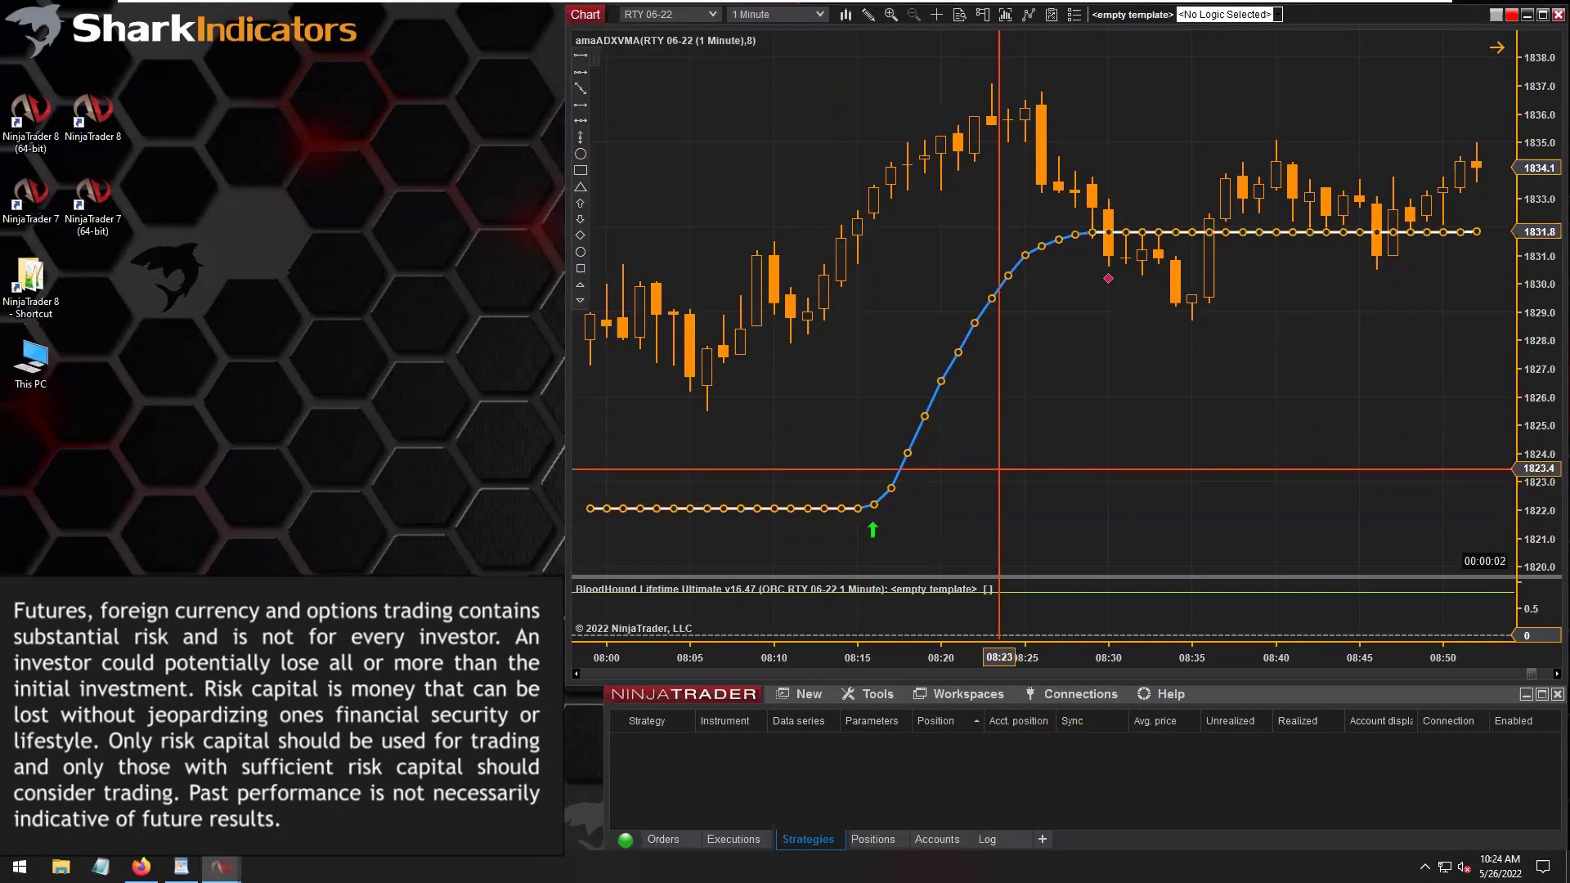
Examine on the RTY 06-22 chart where the amaADXVMA line changes from flat to a rising trend around 08:15
mouse_move(928, 657)
left_mouse_down()
mouse_move(993, 654)
mouse_move(946, 654)
left_mouse_up()
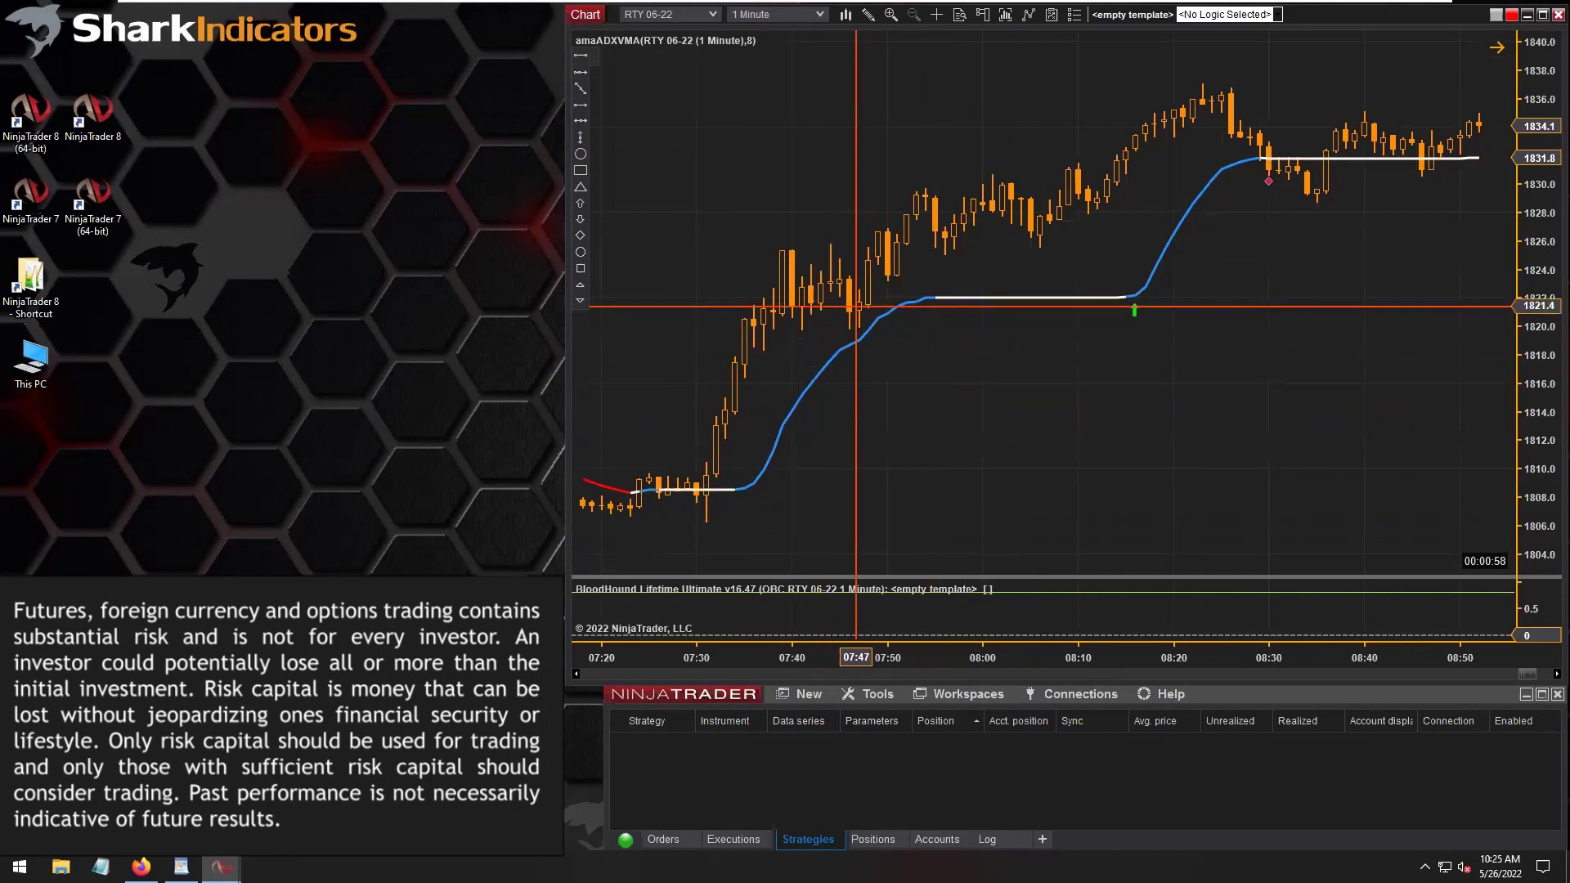
left_click_drag(1132, 359, 830, 484)
left_click_drag(1239, 661, 816, 659)
left_click_drag(861, 525, 1053, 529)
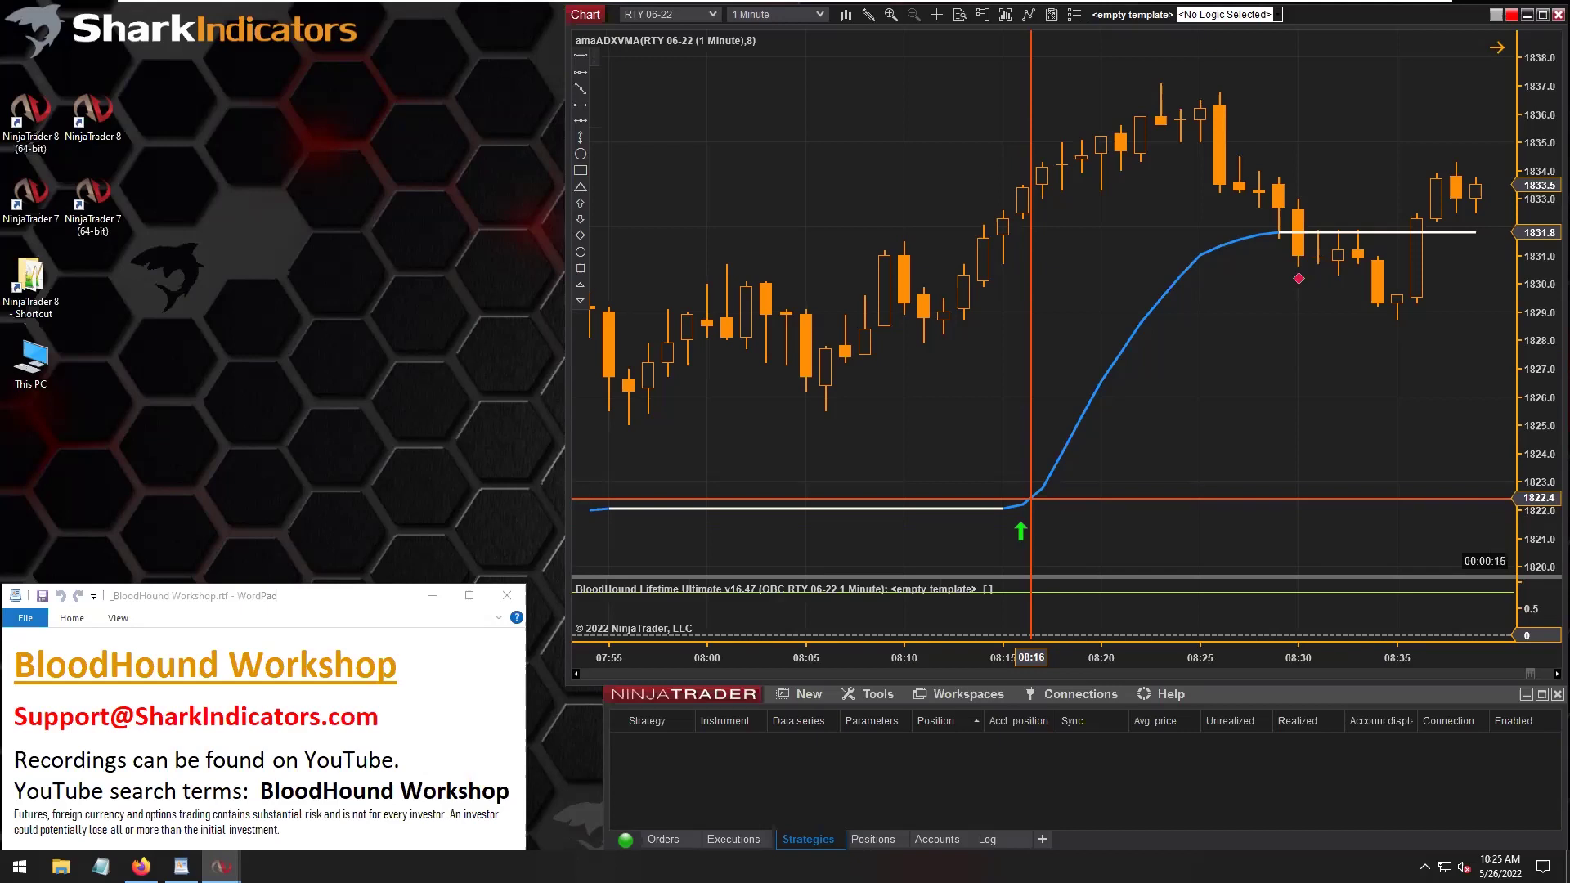
left_click(1037, 493)
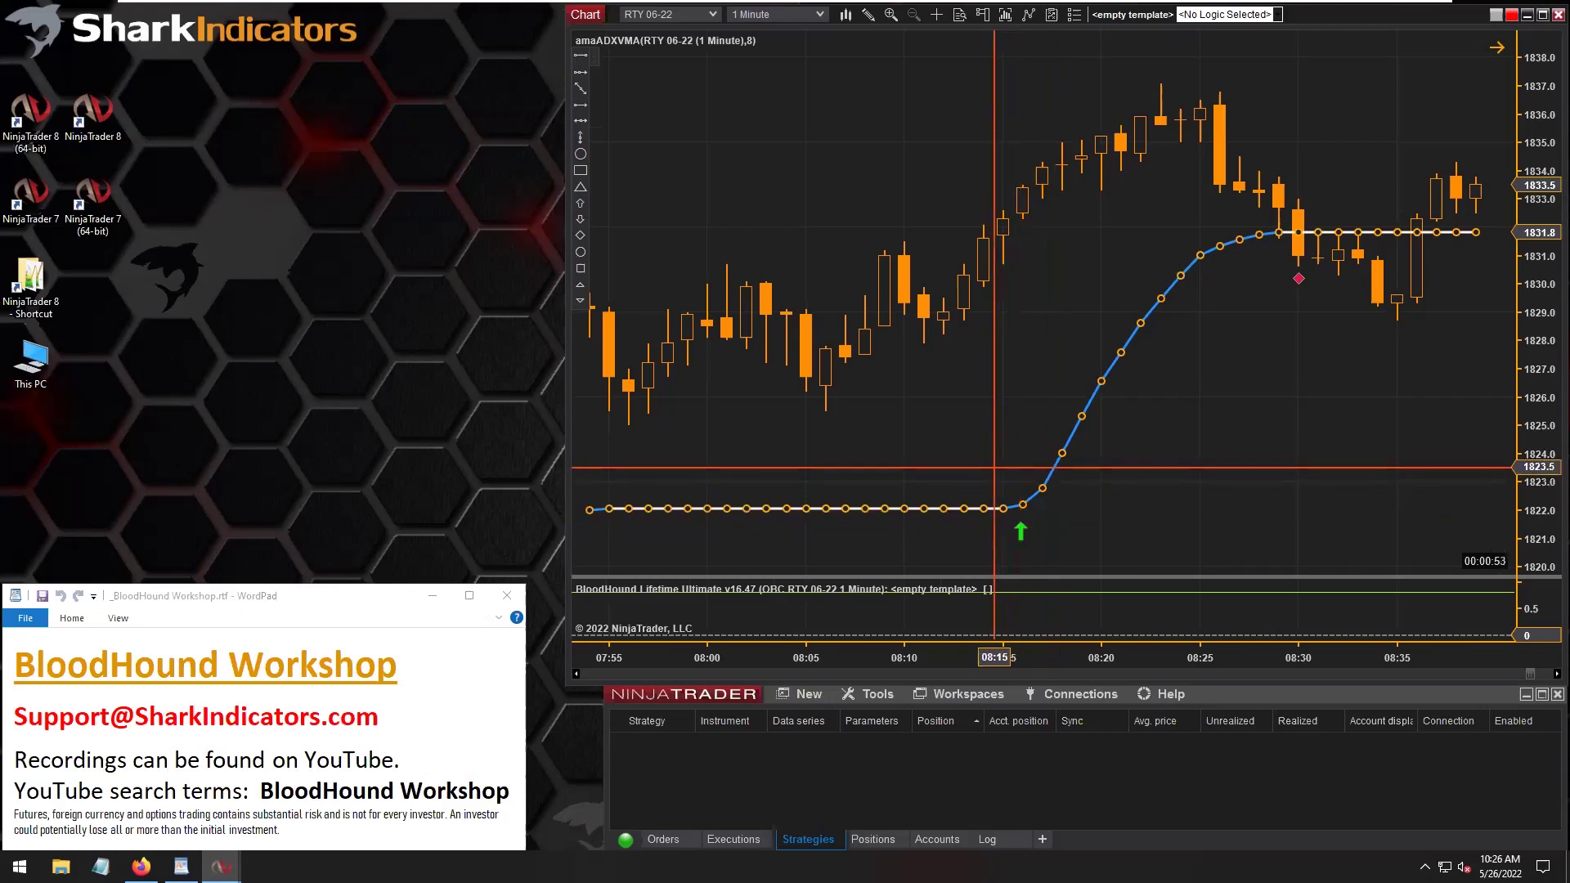
left_click(1009, 464)
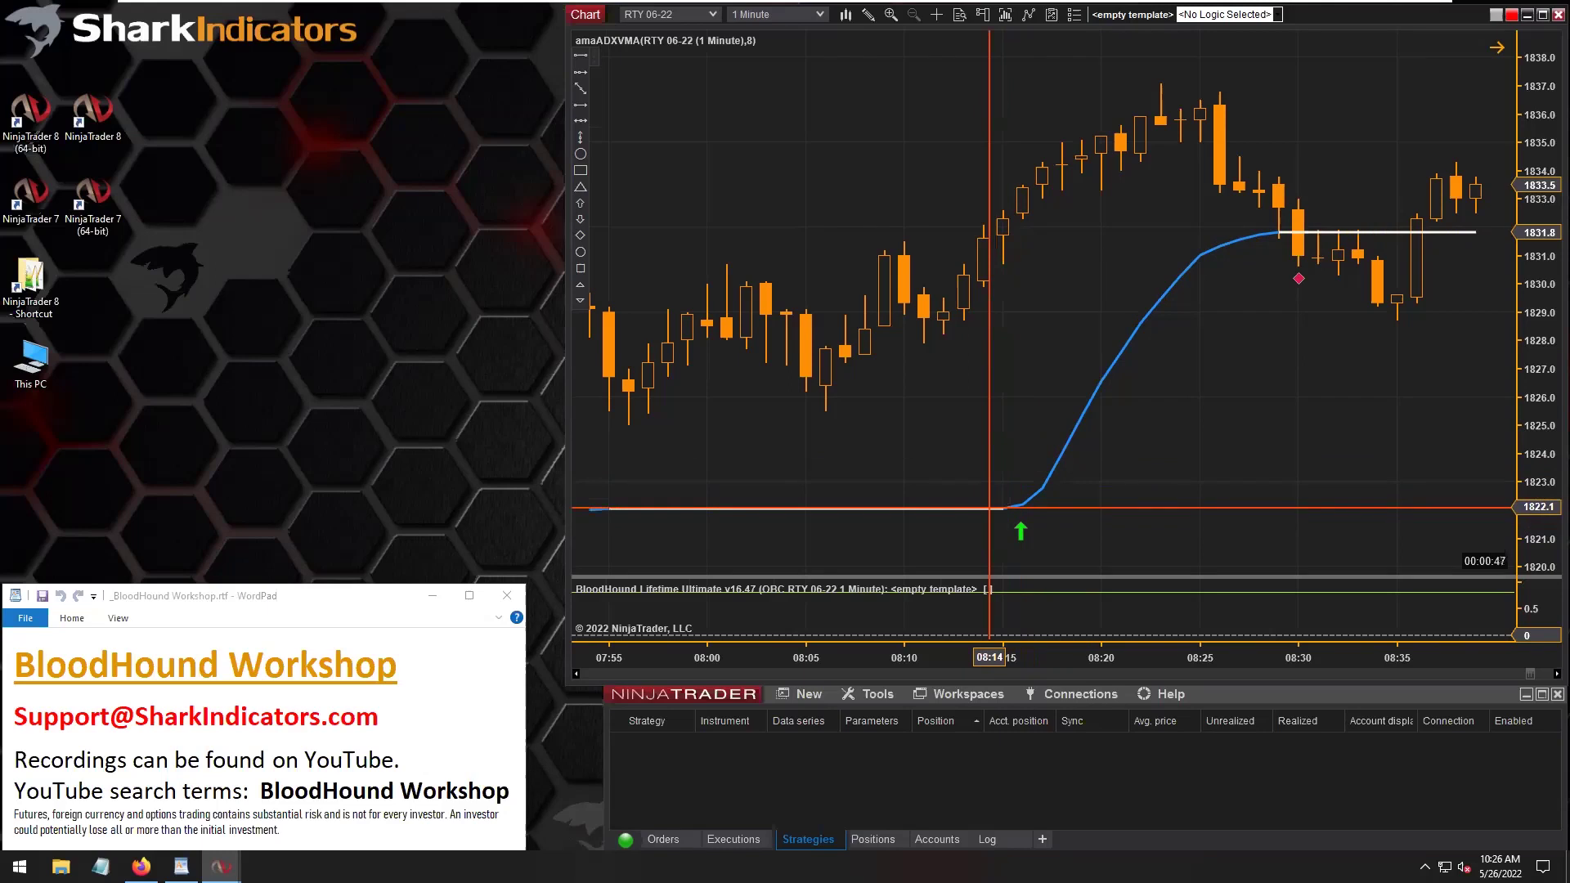
left_click(987, 508)
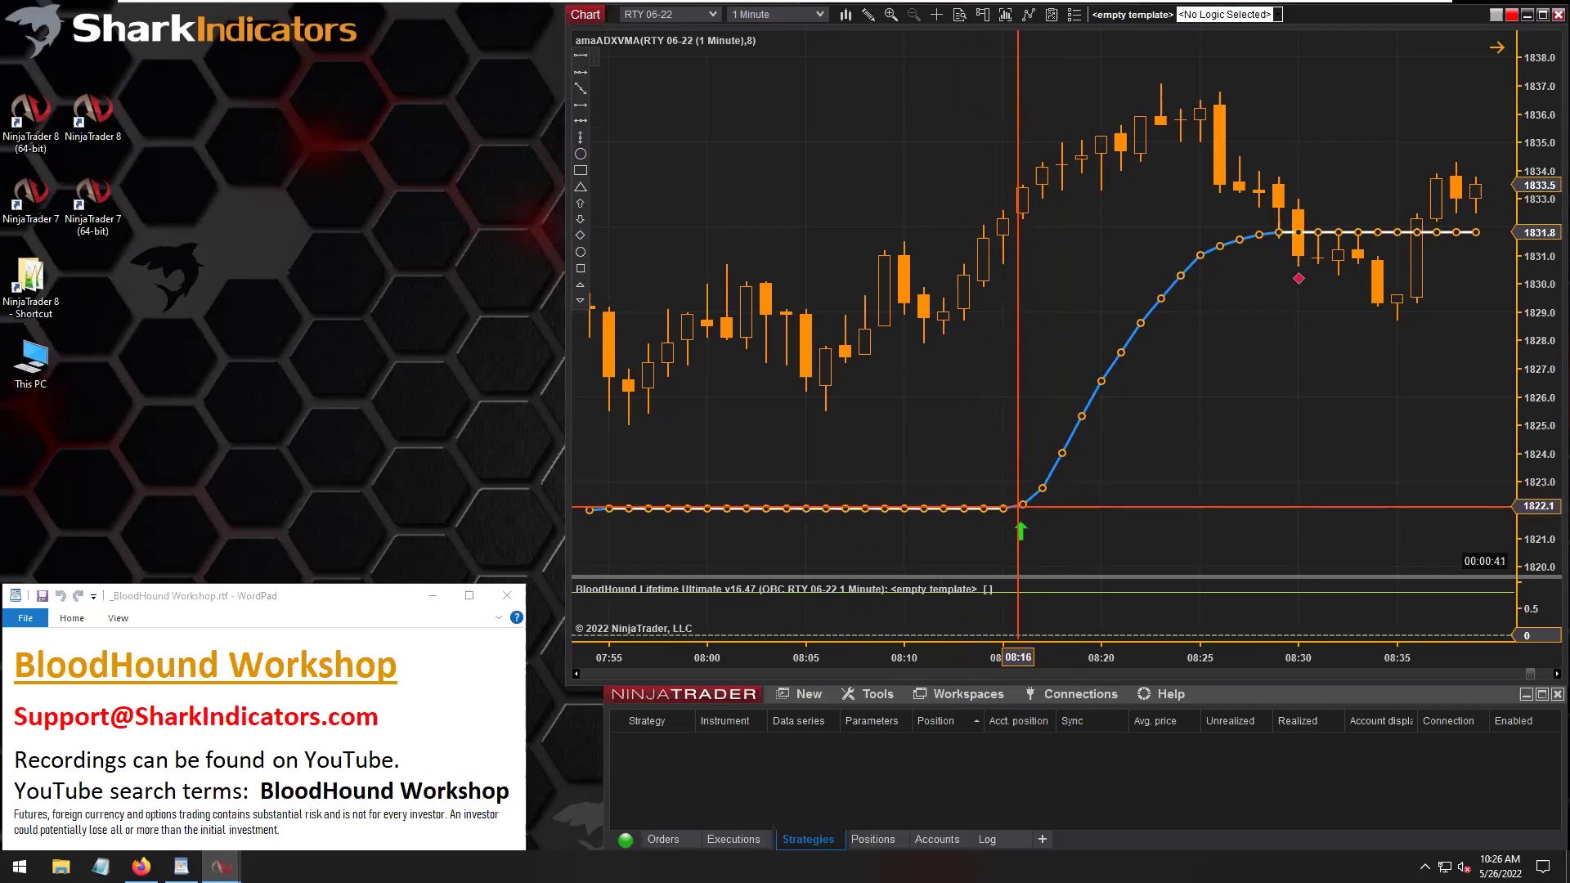
left_click(1137, 319)
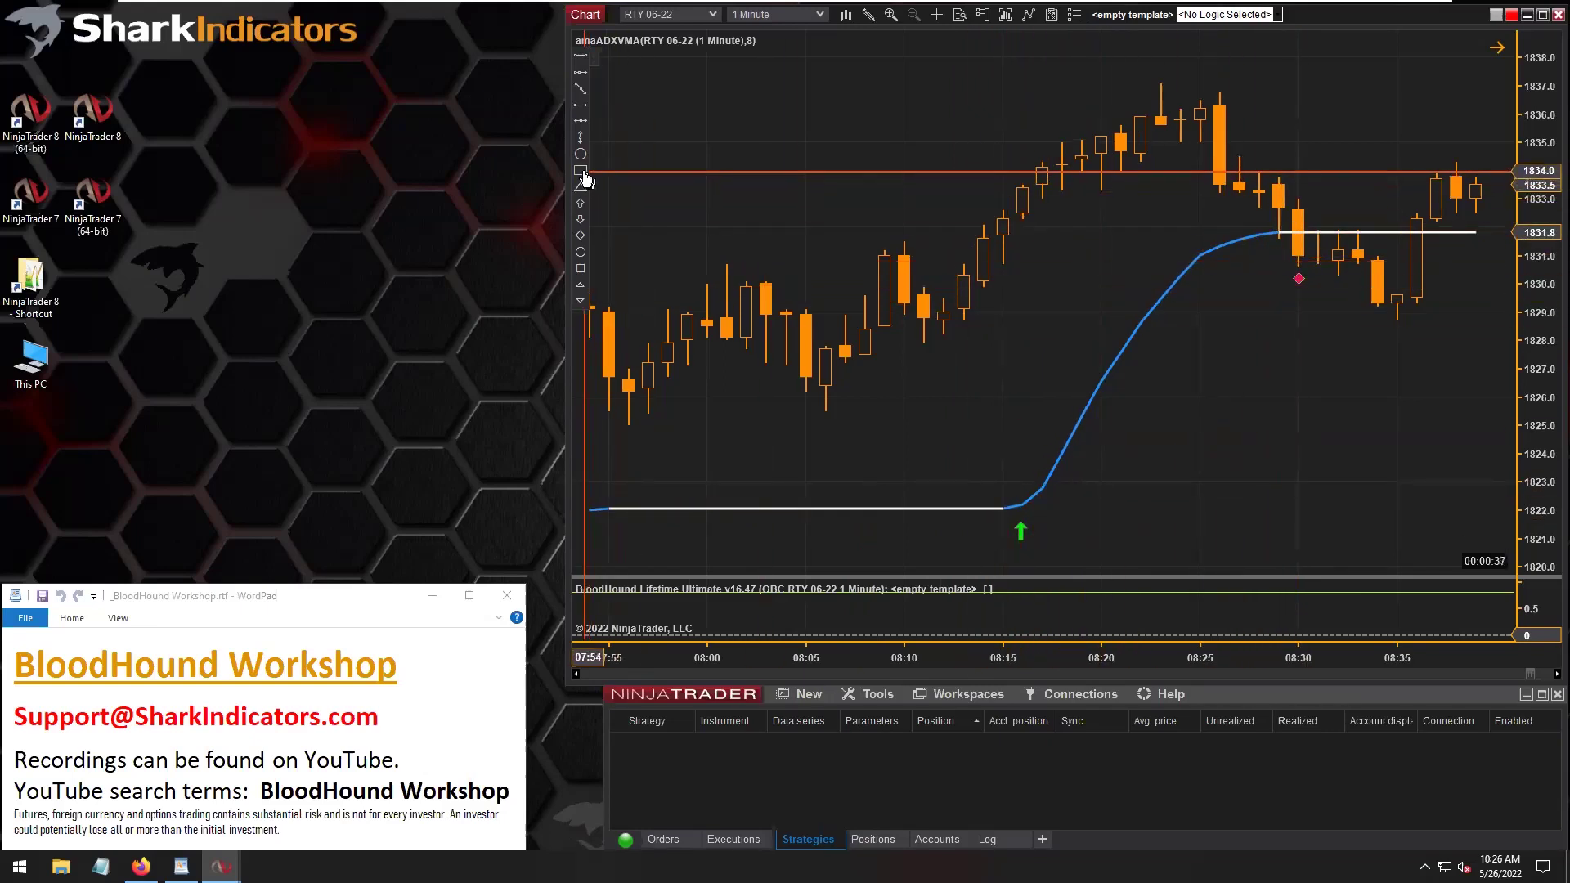
Draw a rectangle around the 08:30 bar where price crosses the ADXVMA line, enclosing the diamond marker below it
left_click(1289, 192)
left_click(1310, 295)
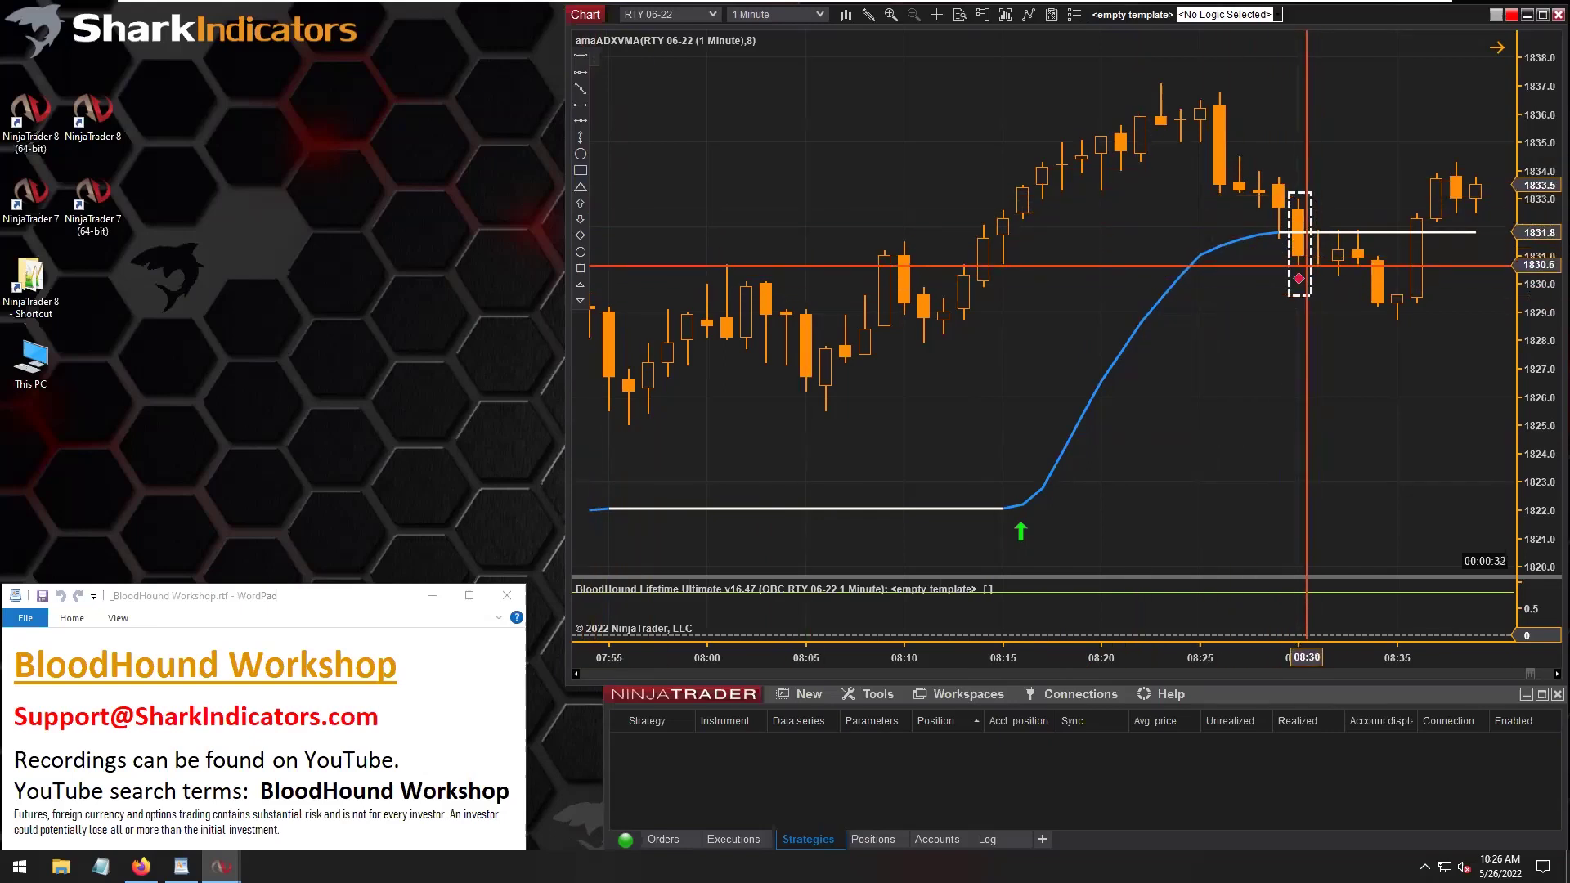
left_click(1308, 271)
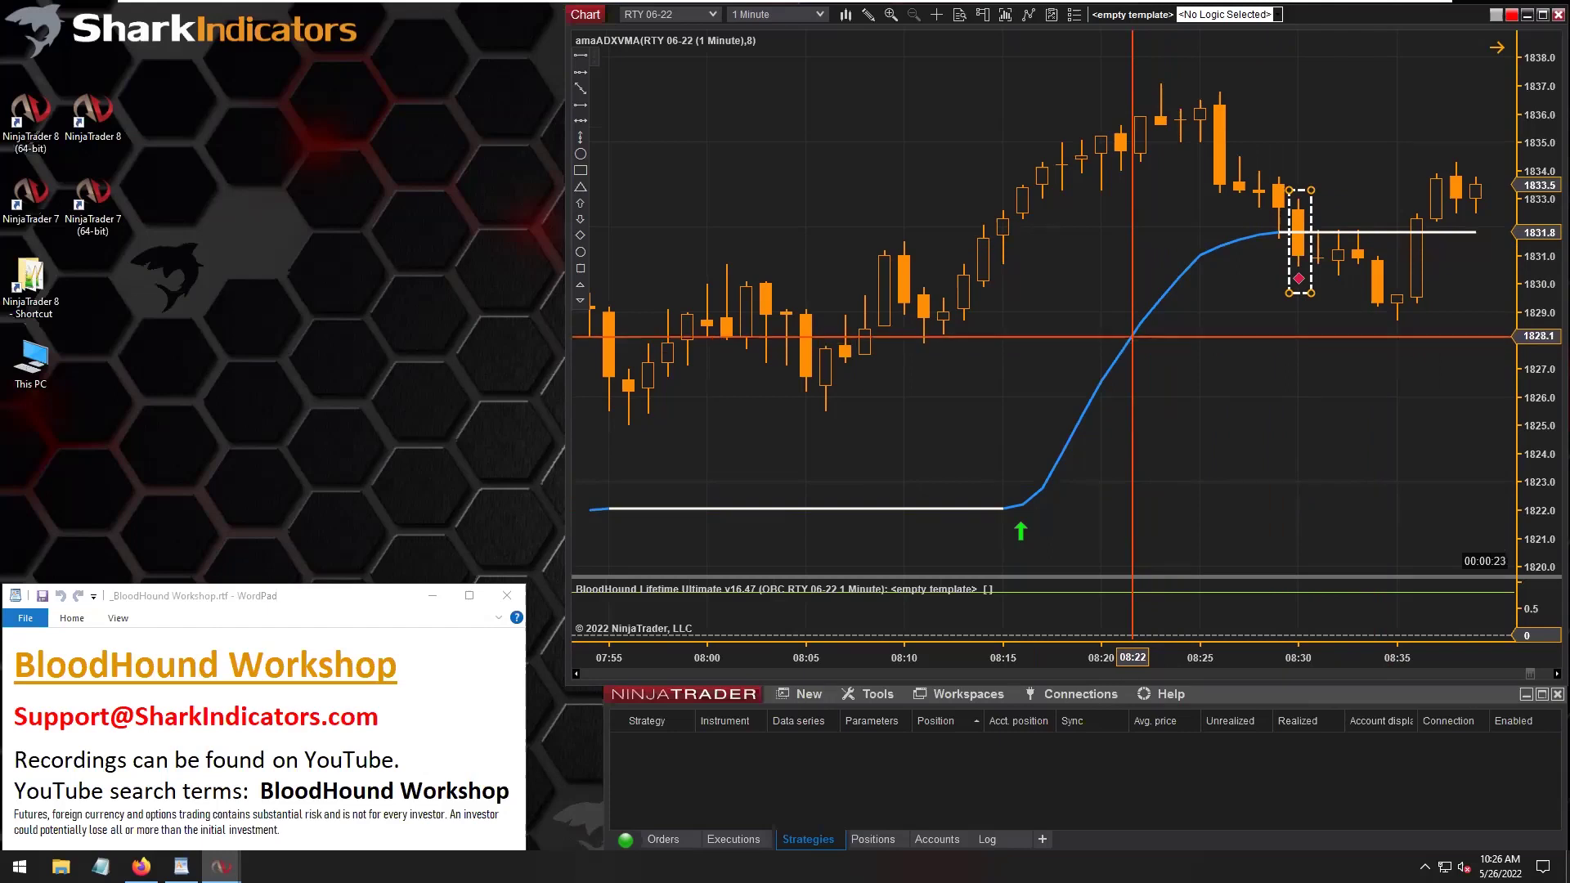
Open the settings of the amaADXVMA indicator plotted on the chart
left_click(1132, 336)
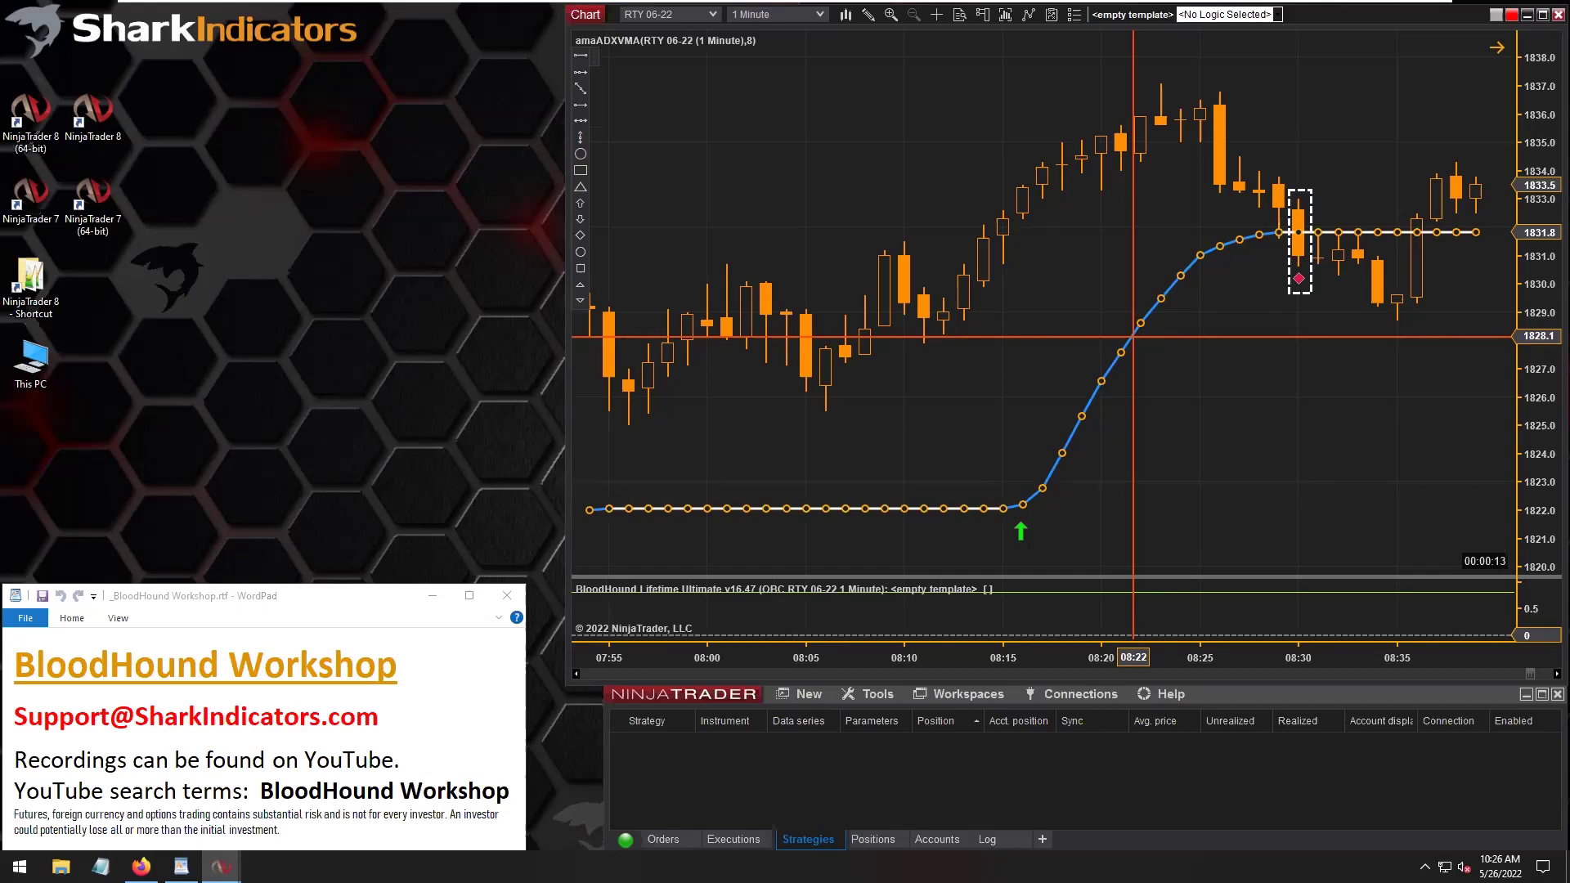
double_click(1132, 336)
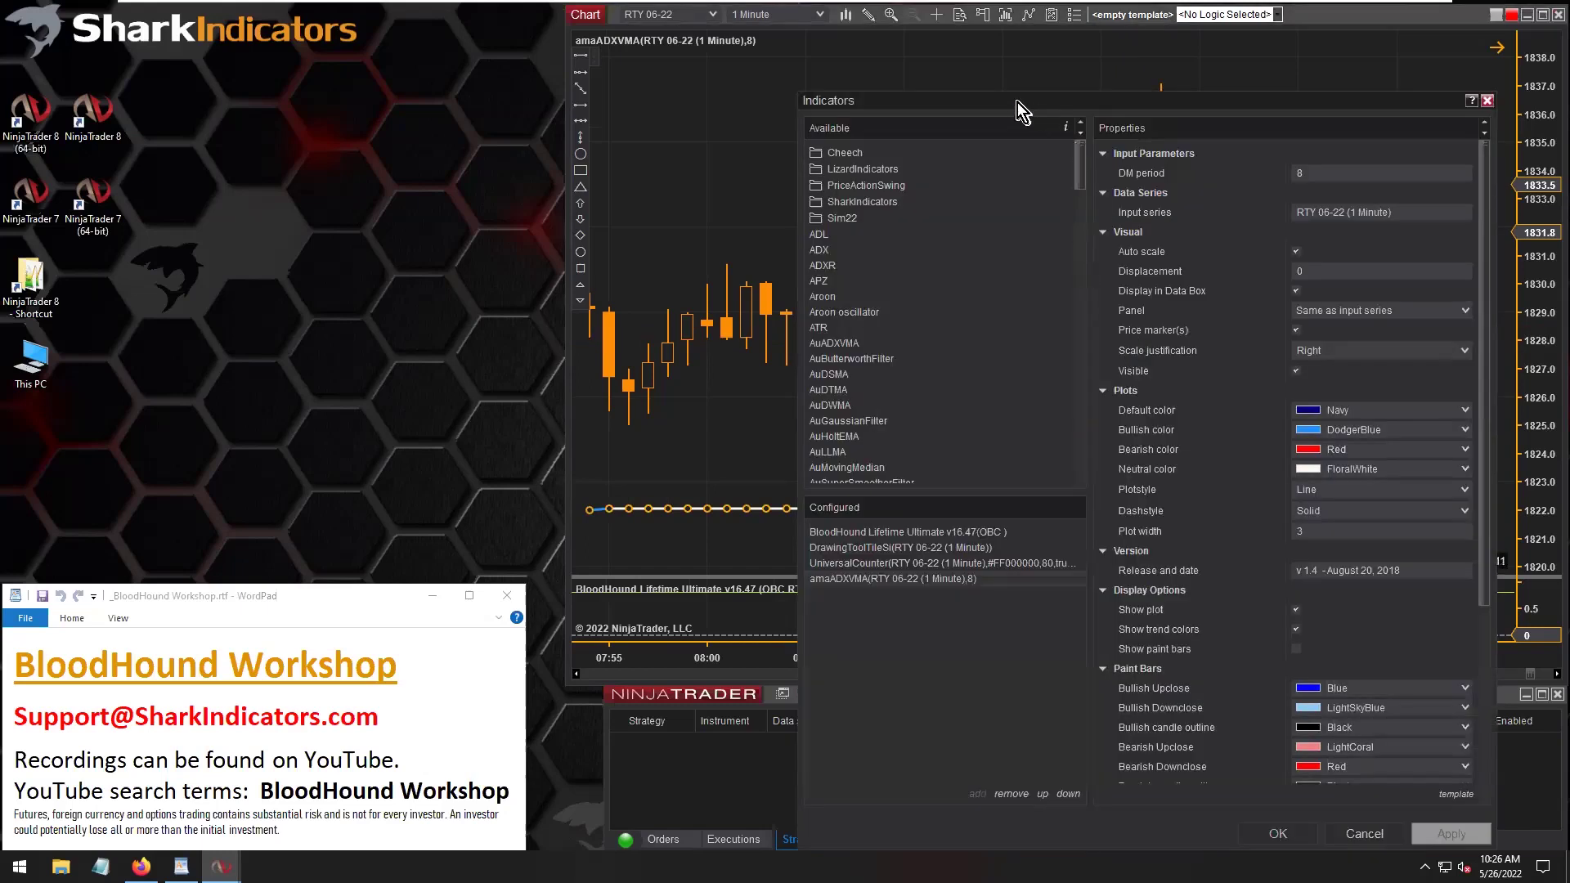
left_click_drag(1006, 106, 873, 58)
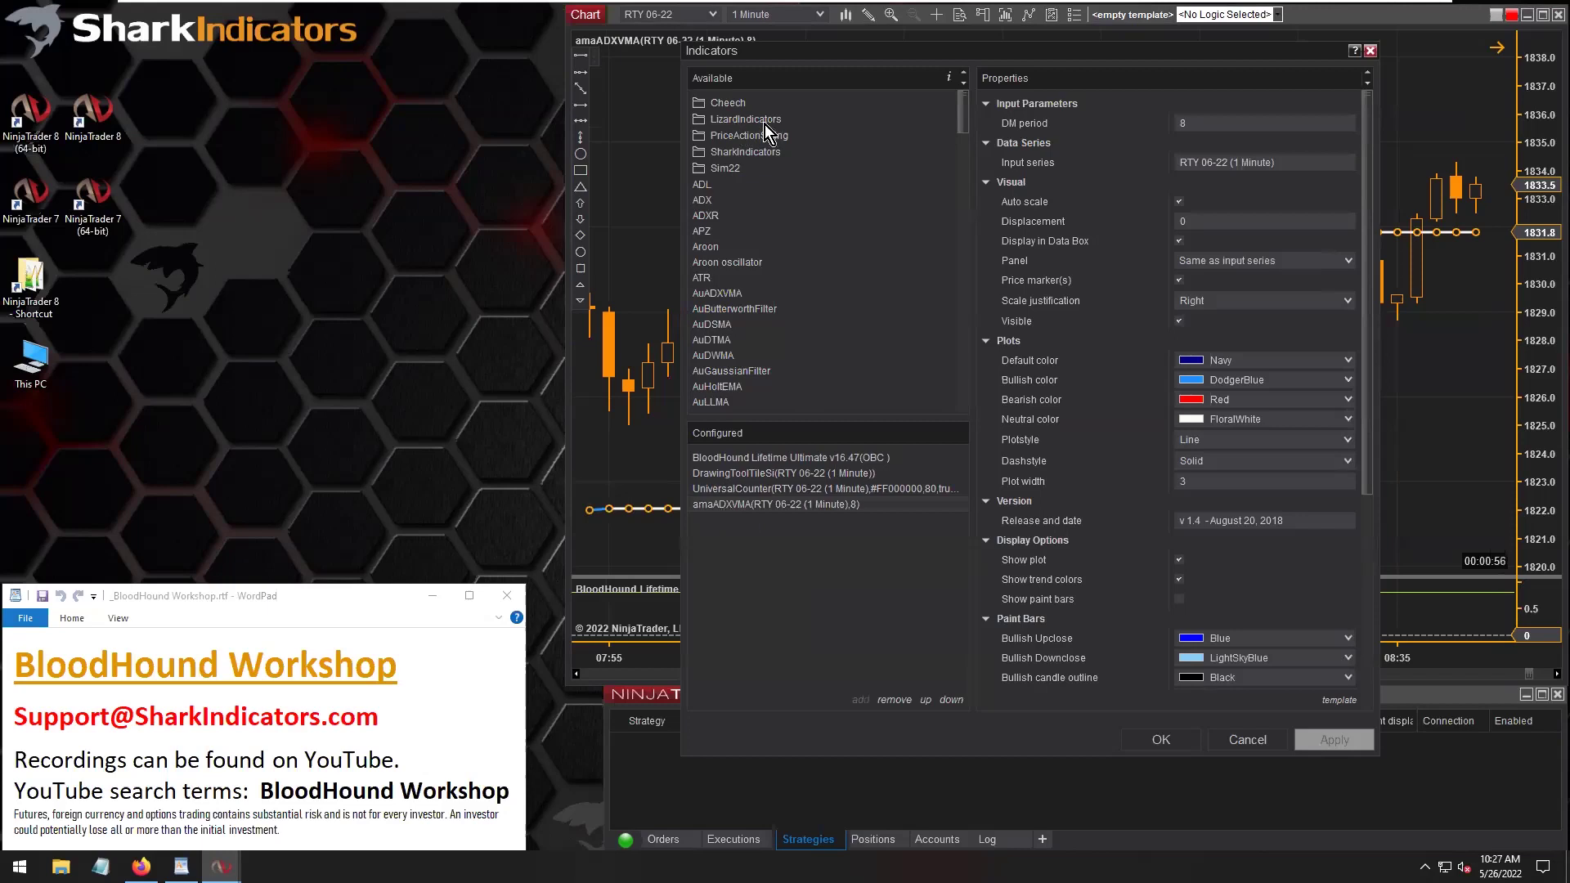
Compare the amaADXVMA and amaADXVMAPlus indicators in the LizardIndicators folder with the configured one, and close the settings without changes
left_click(700, 122)
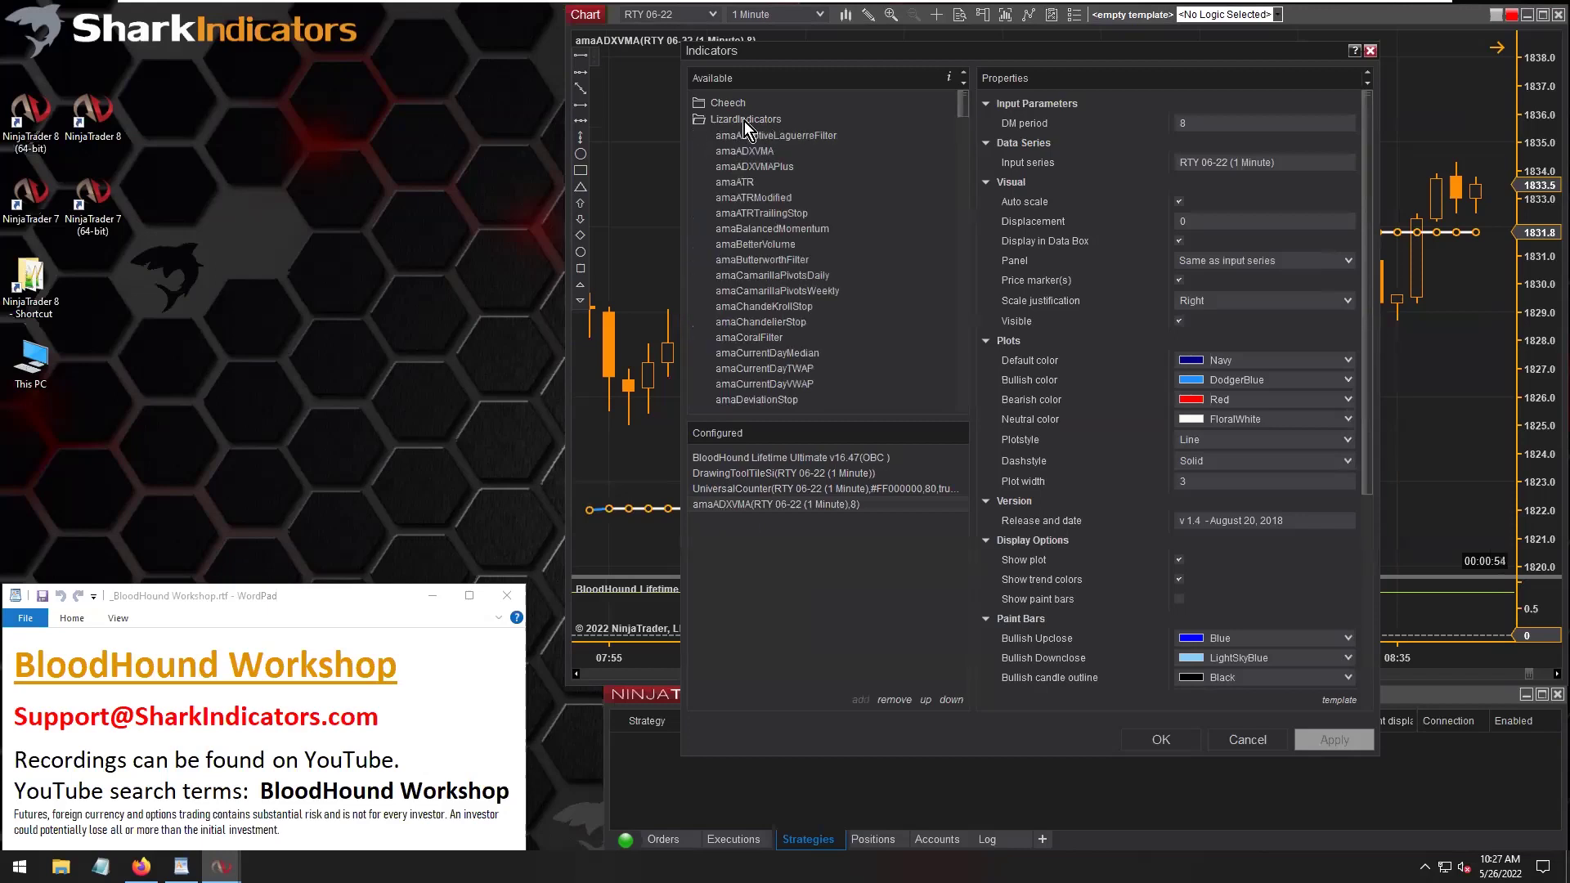
left_click(748, 152)
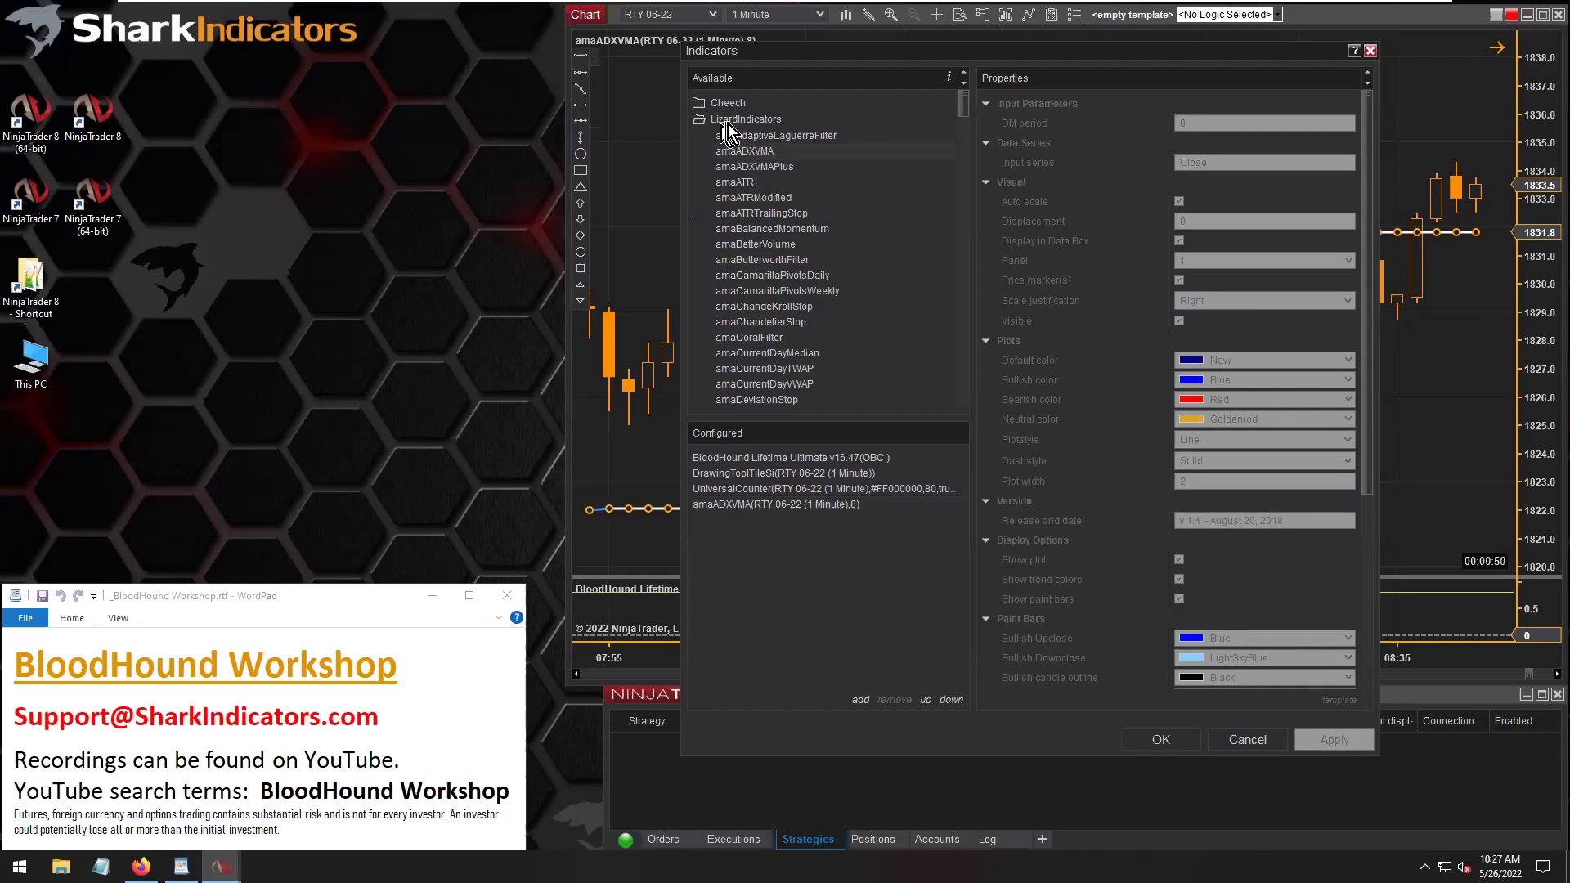
left_click(743, 167)
left_click(747, 152)
left_click(757, 169)
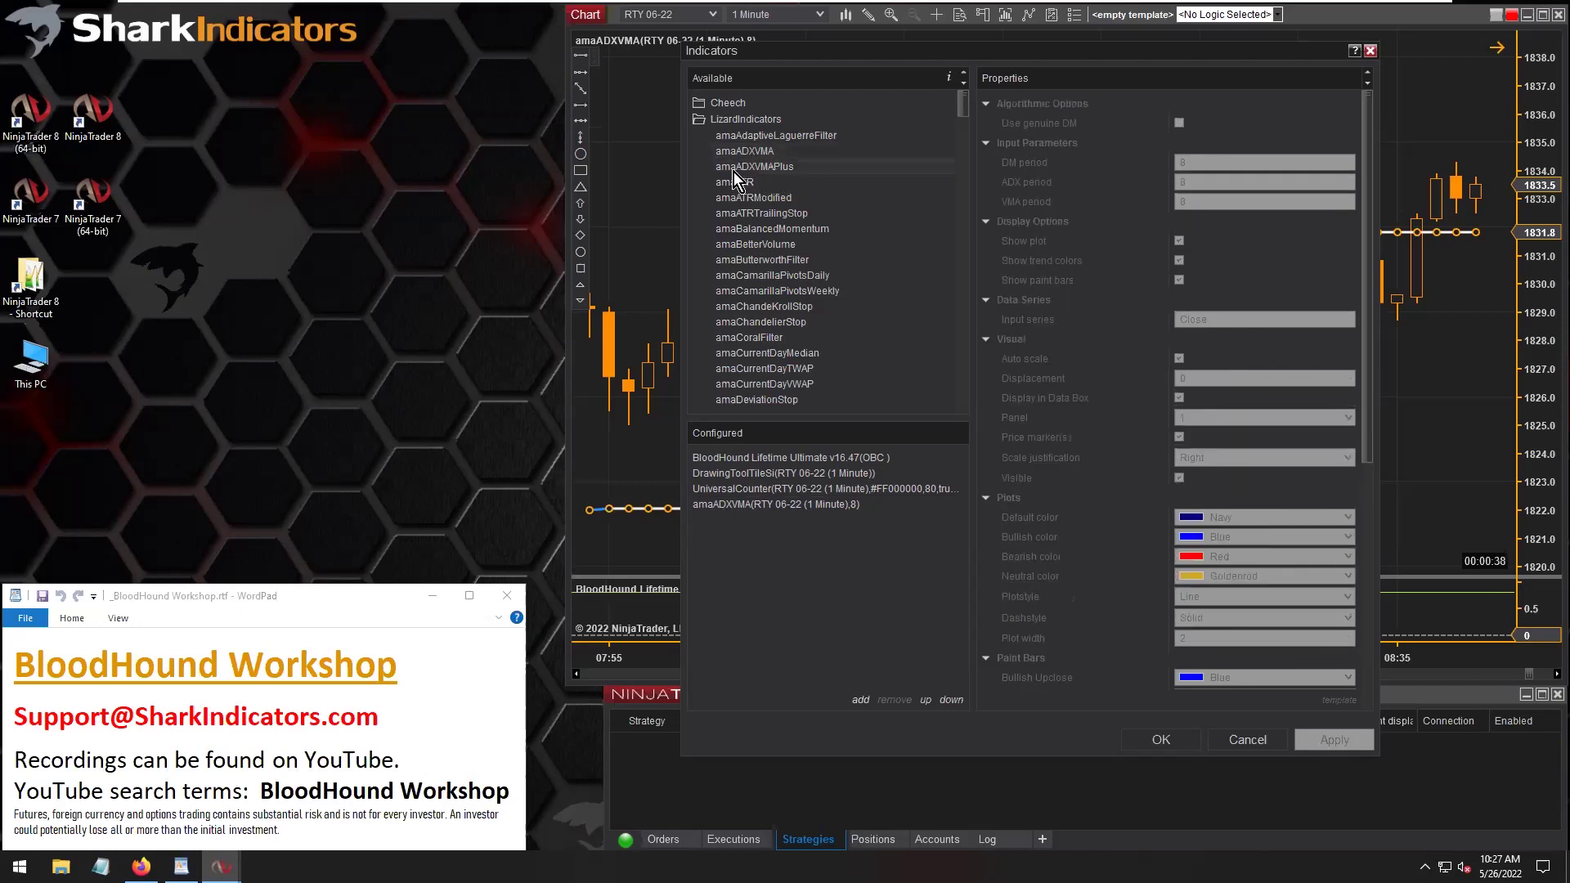
left_click(744, 507)
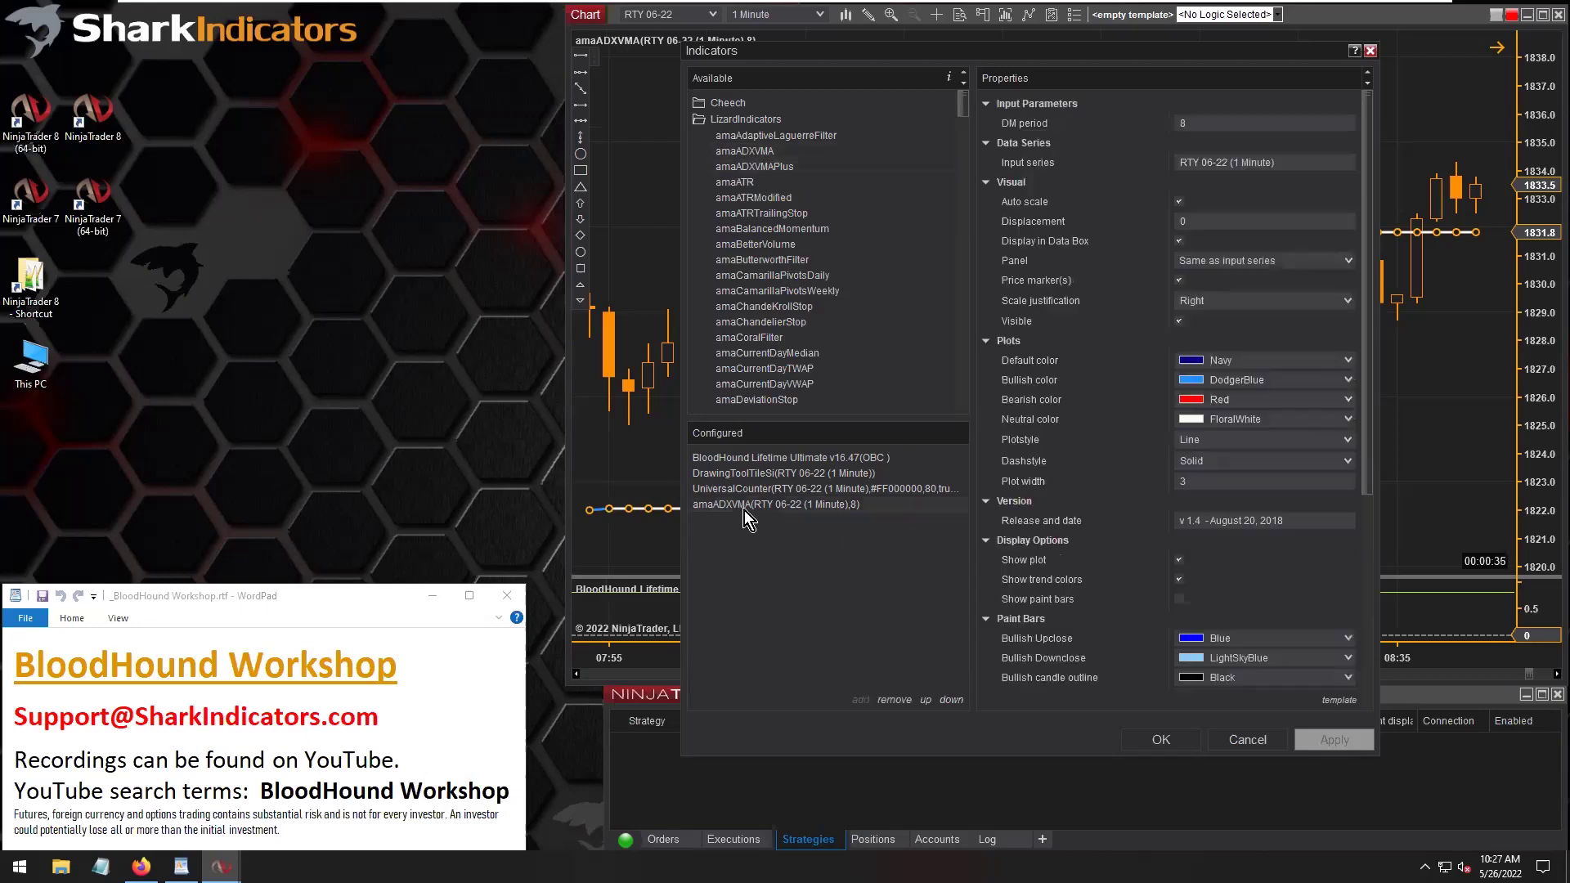
left_click(1245, 739)
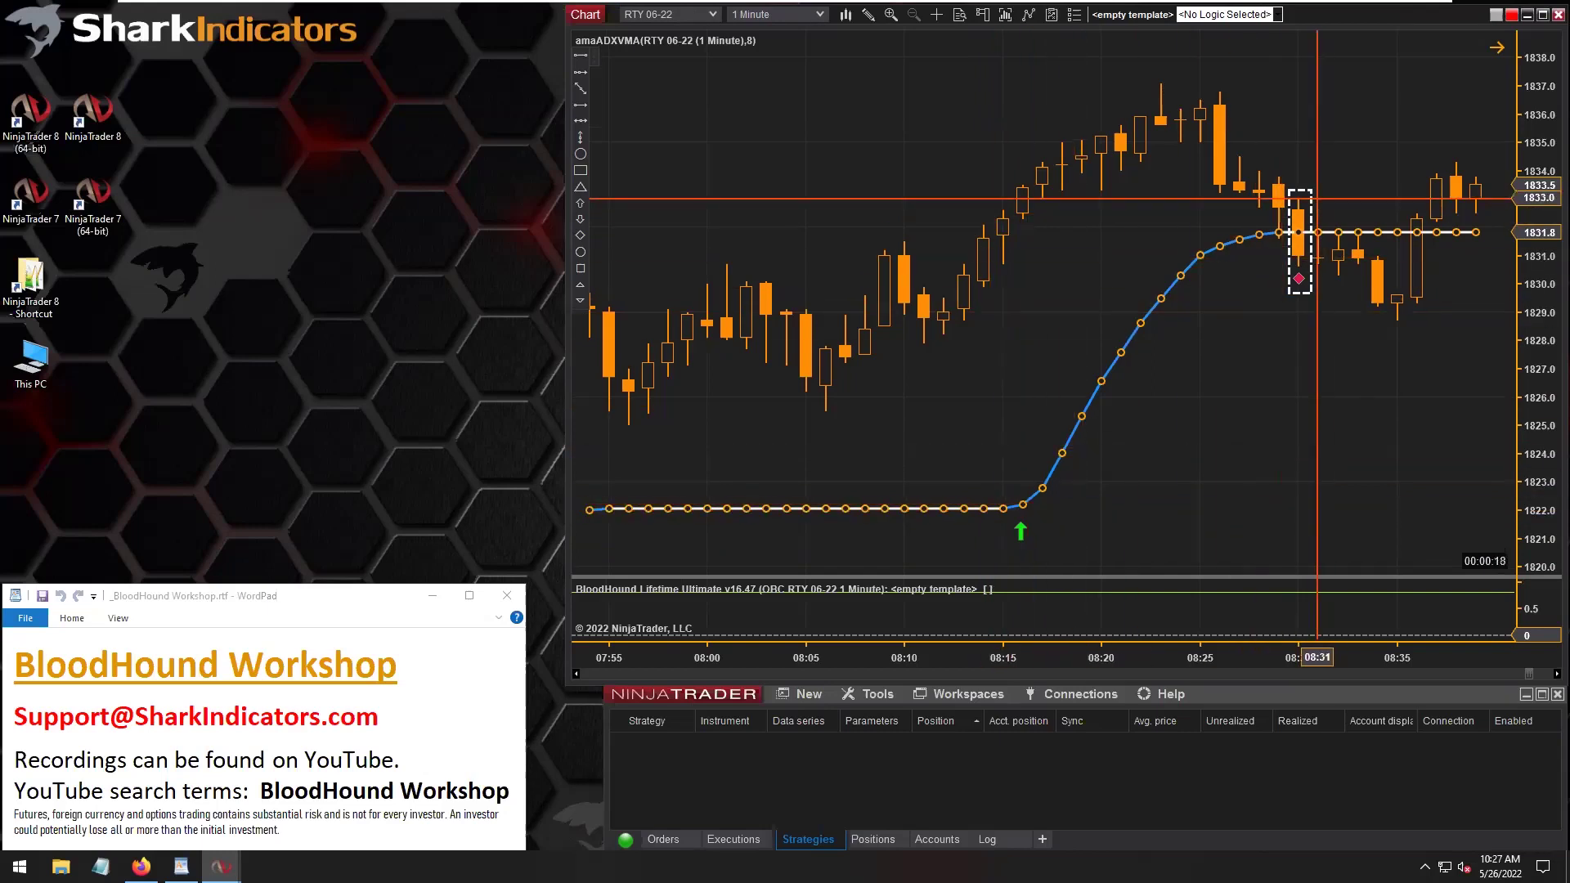
left_click(1238, 292)
left_click(1199, 256)
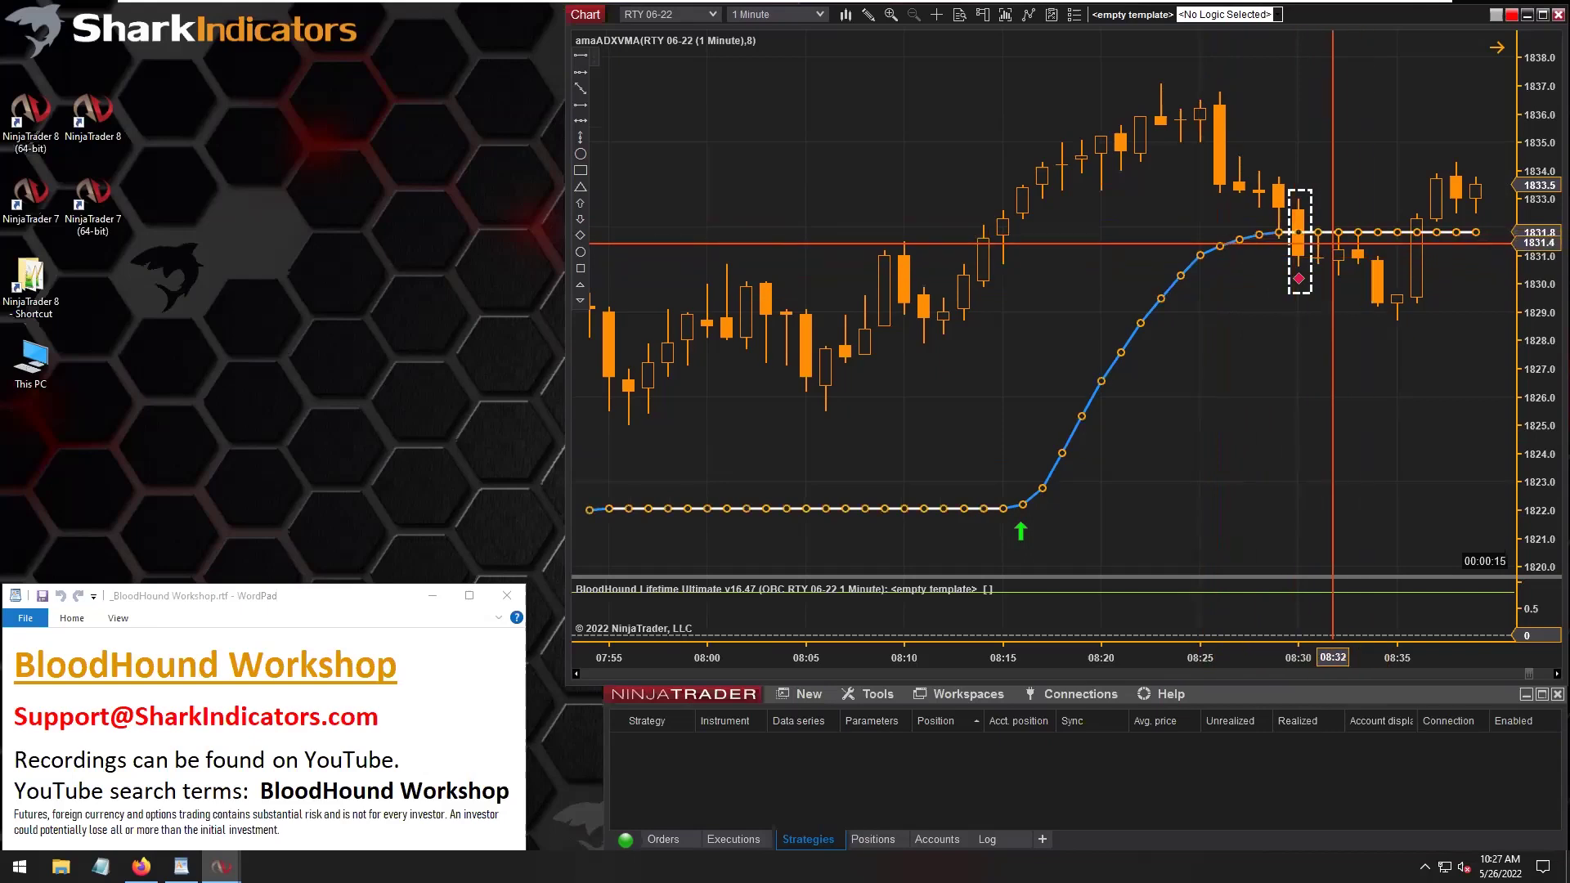
In the BloodHound template Si-BHWorkshop20220526, create a new logic named "ADXVMA Entry Signal (on 1st bar)"
left_click(1128, 22)
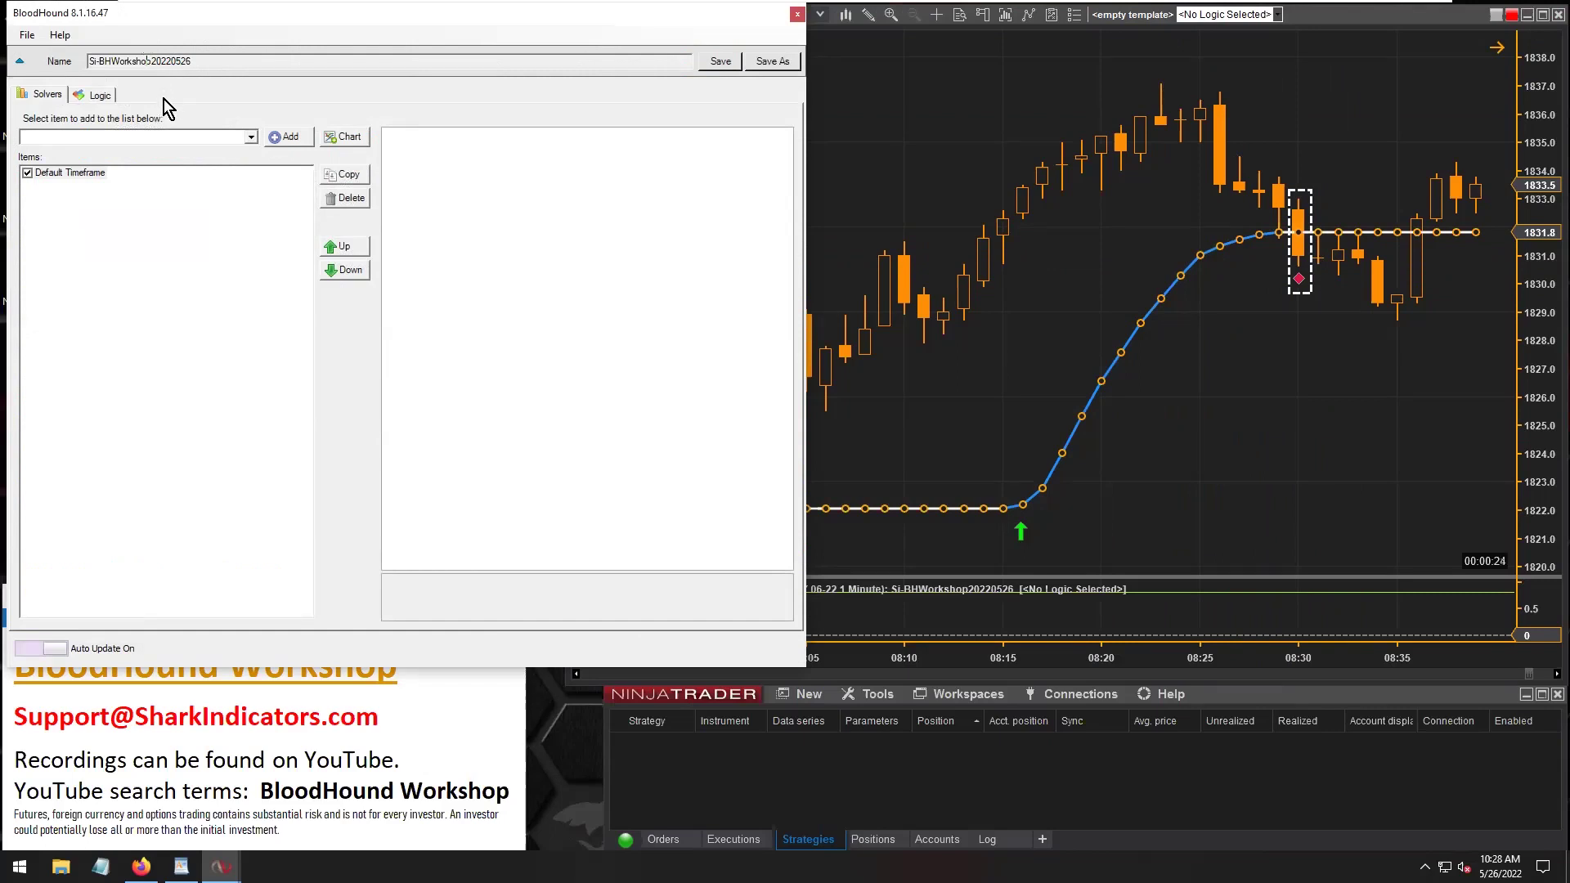
left_click(95, 102)
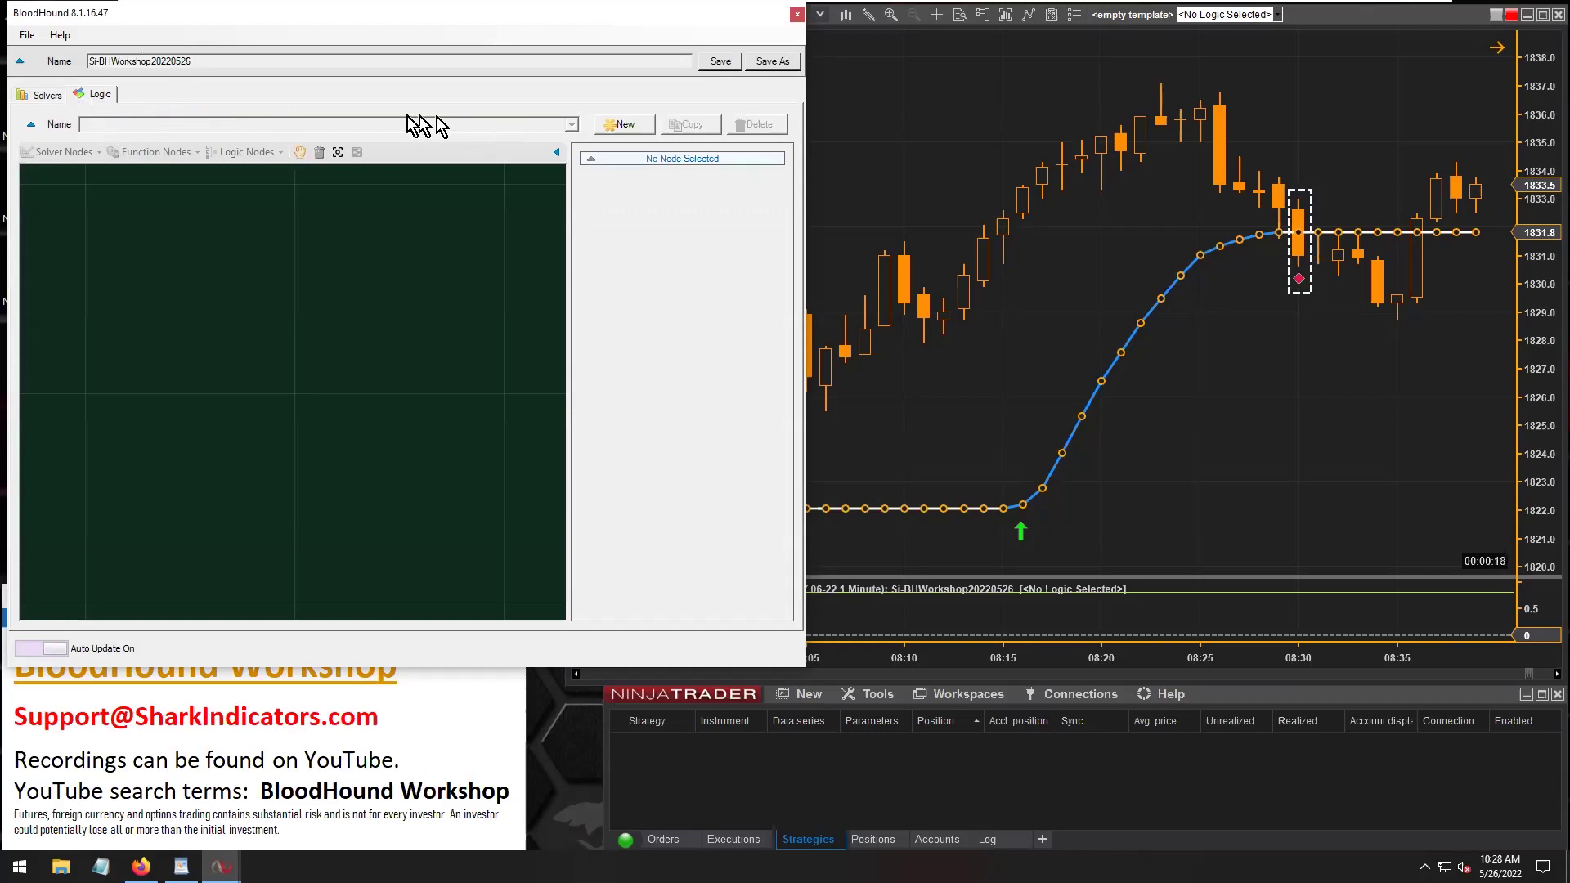
left_click(629, 127)
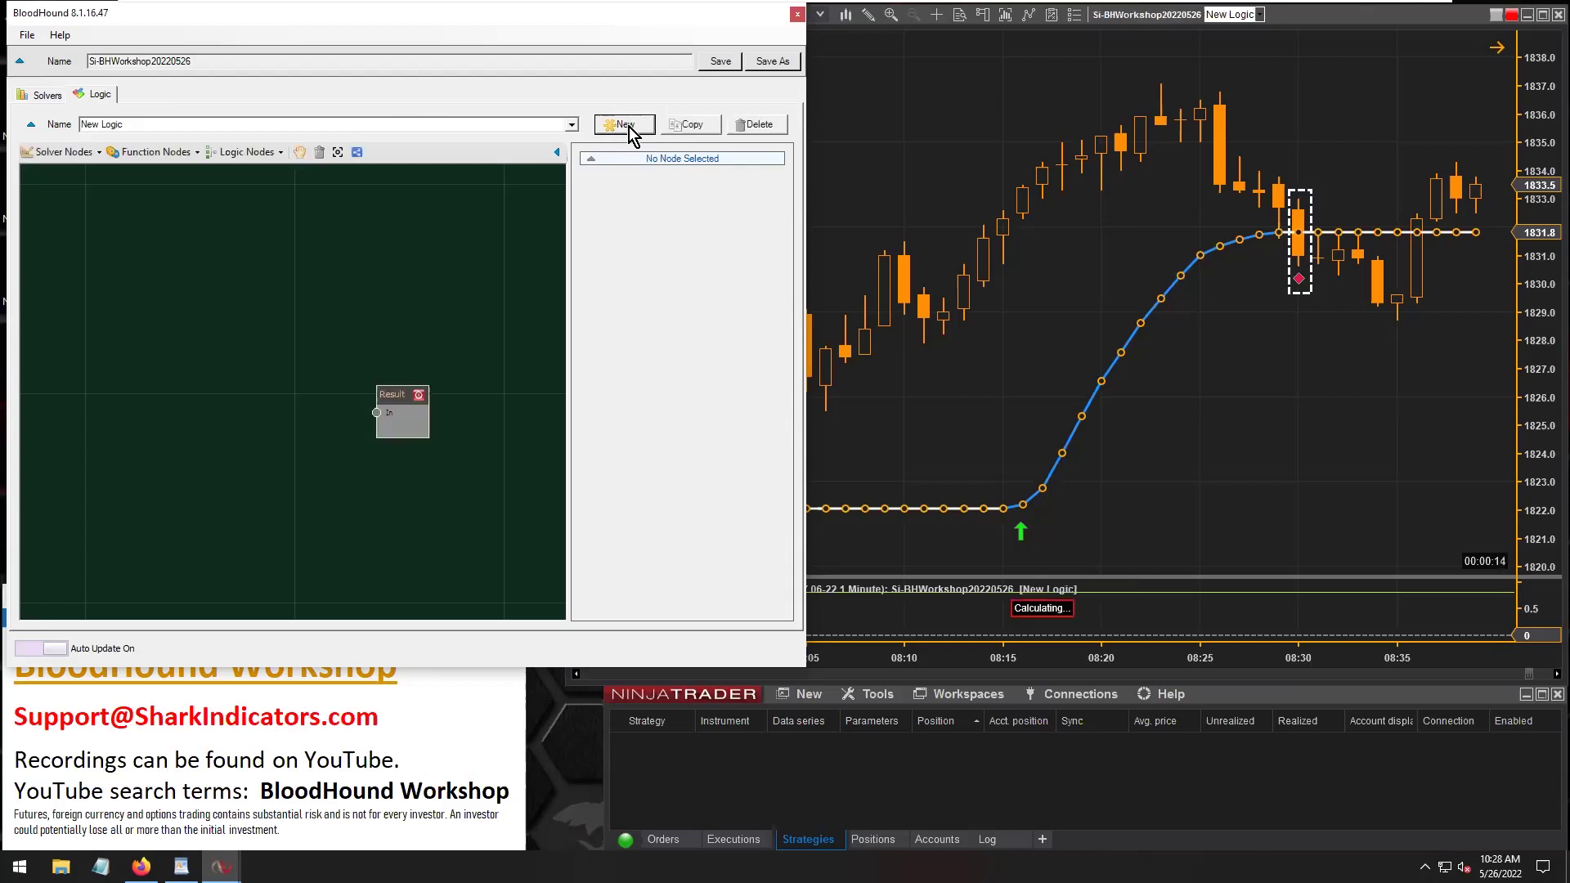
left_click(134, 123)
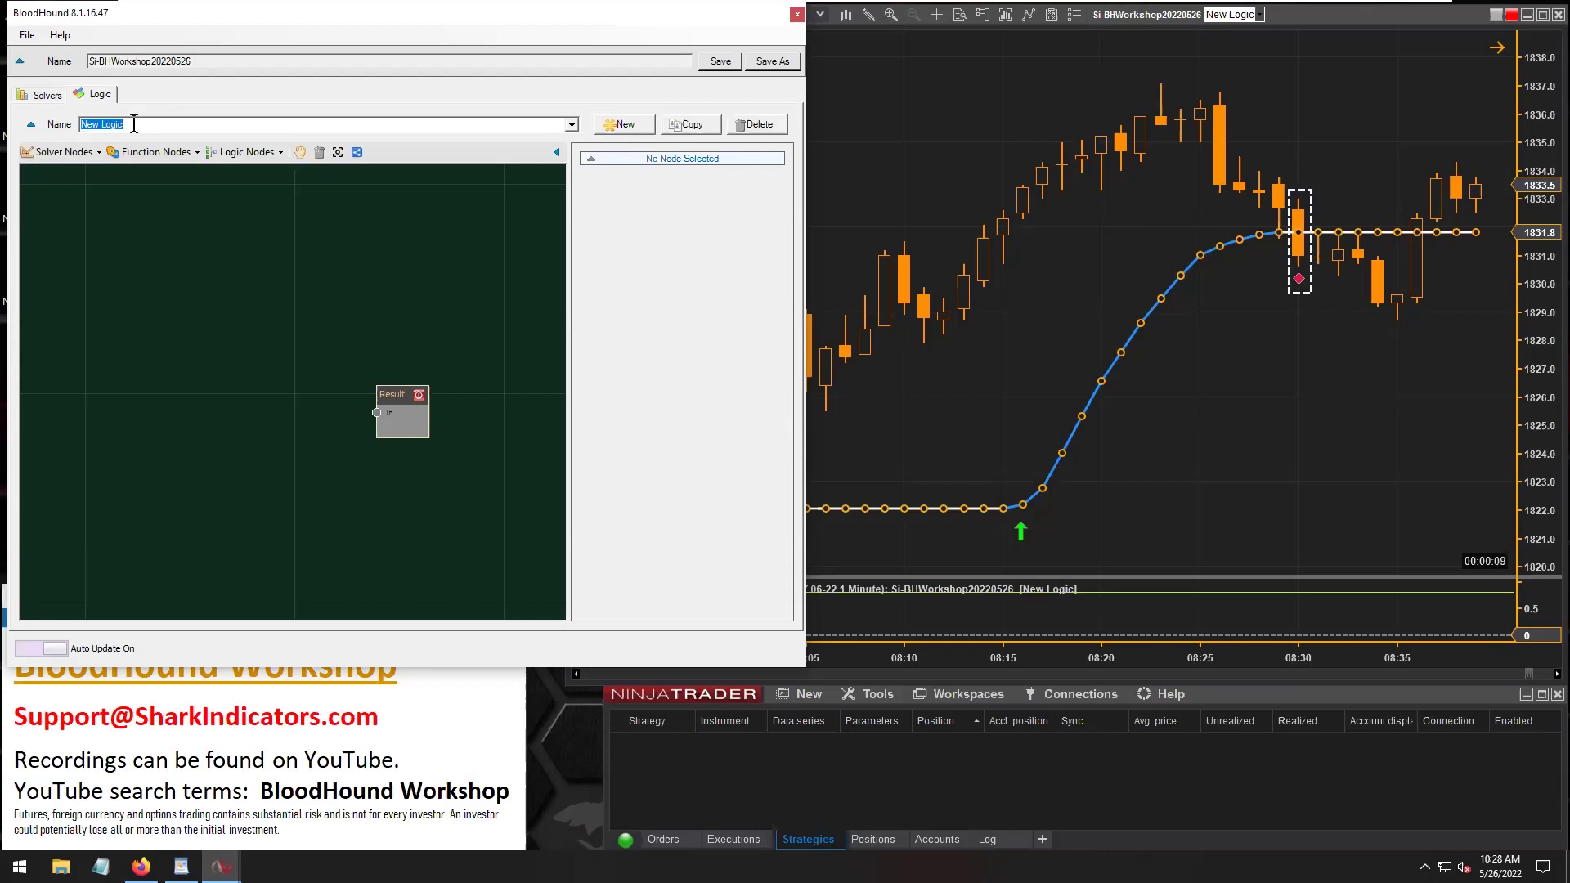
type("ADXVMA")
type("Entry Signal (on 1st bar)")
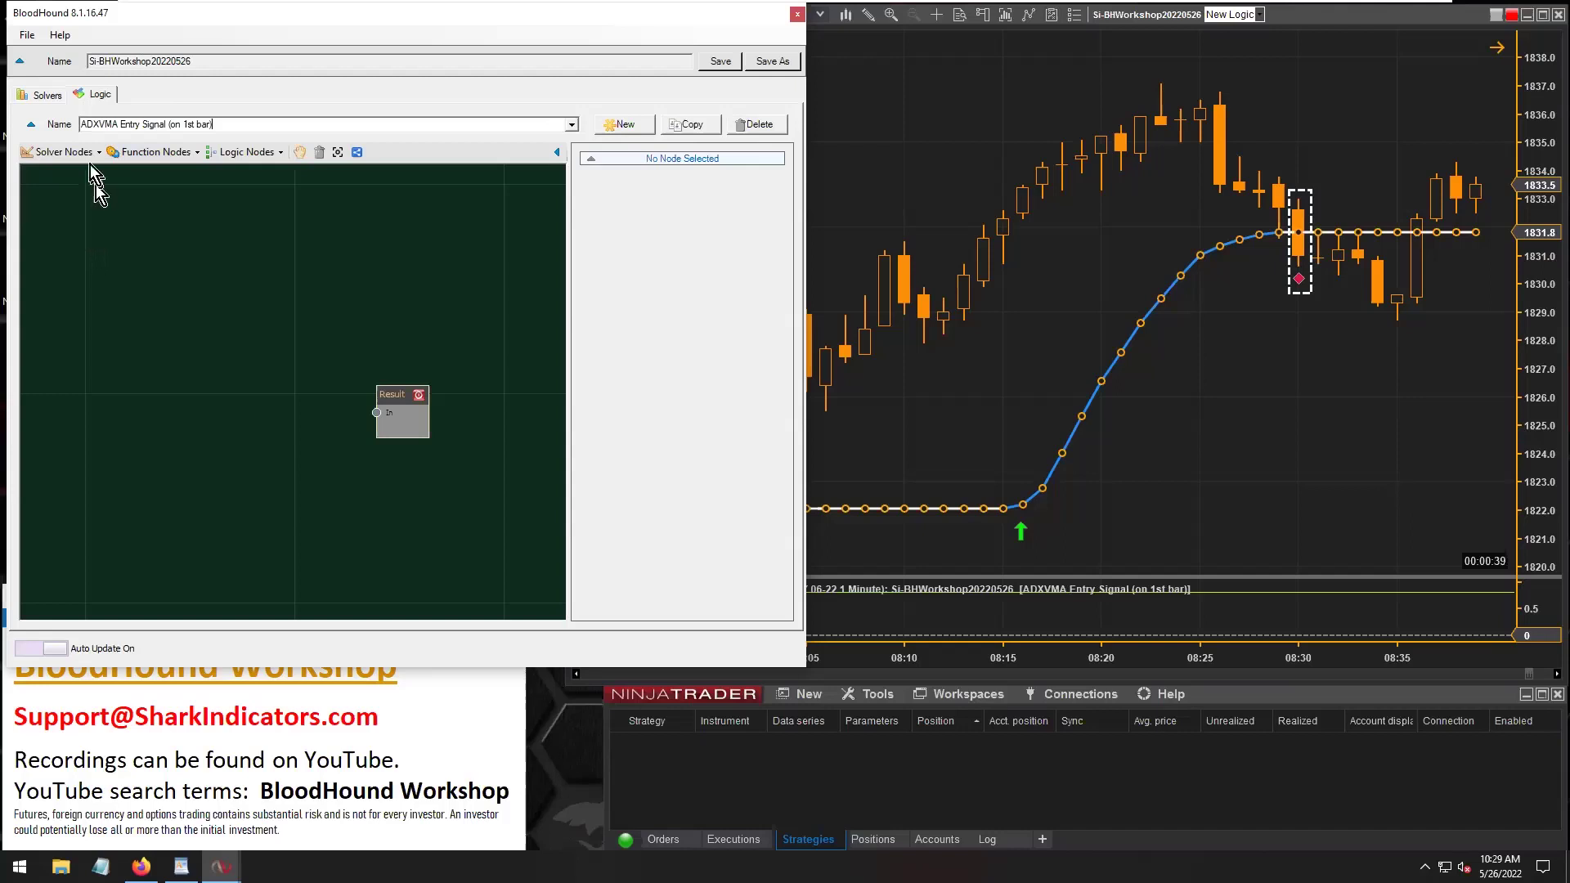
Describe the logic as "Entry signal on 1st bar ADXVMA goes from flat into a trend direction" and collapse its description
left_click(32, 125)
left_click(90, 160)
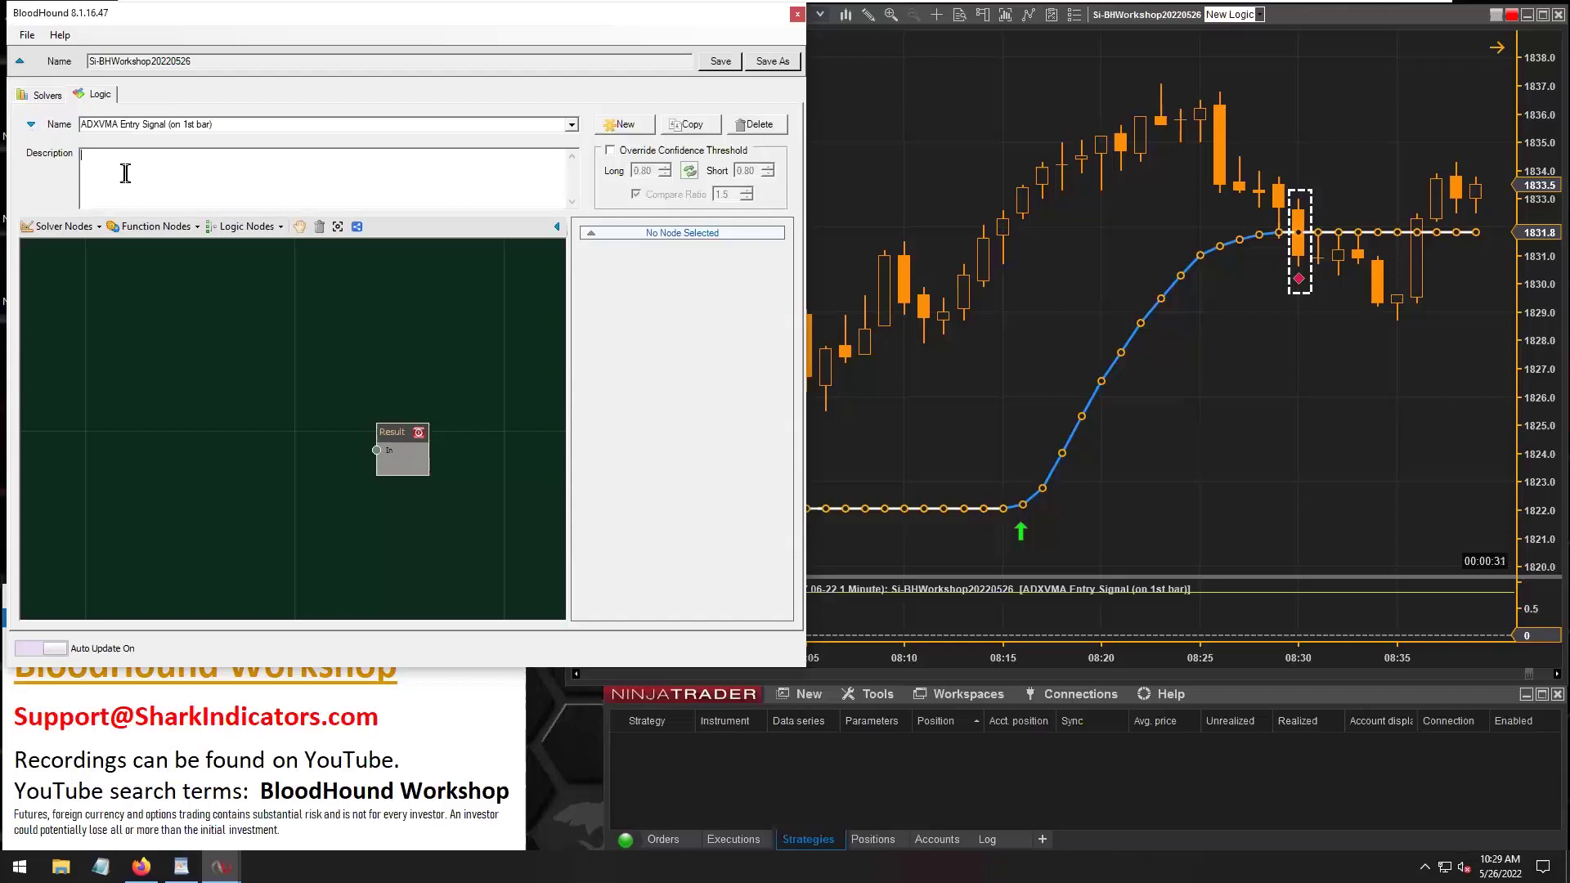
left_click(125, 125)
left_click(185, 126)
left_click_drag(120, 126, 213, 125)
key("ctrl+c")
left_click(99, 162)
key("ctrl+v")
key("BackSpace")
type("s")
key("Right")
key("Delete")
key("BackSpace")
type("ADXVMA goes from flat into a trend directio")
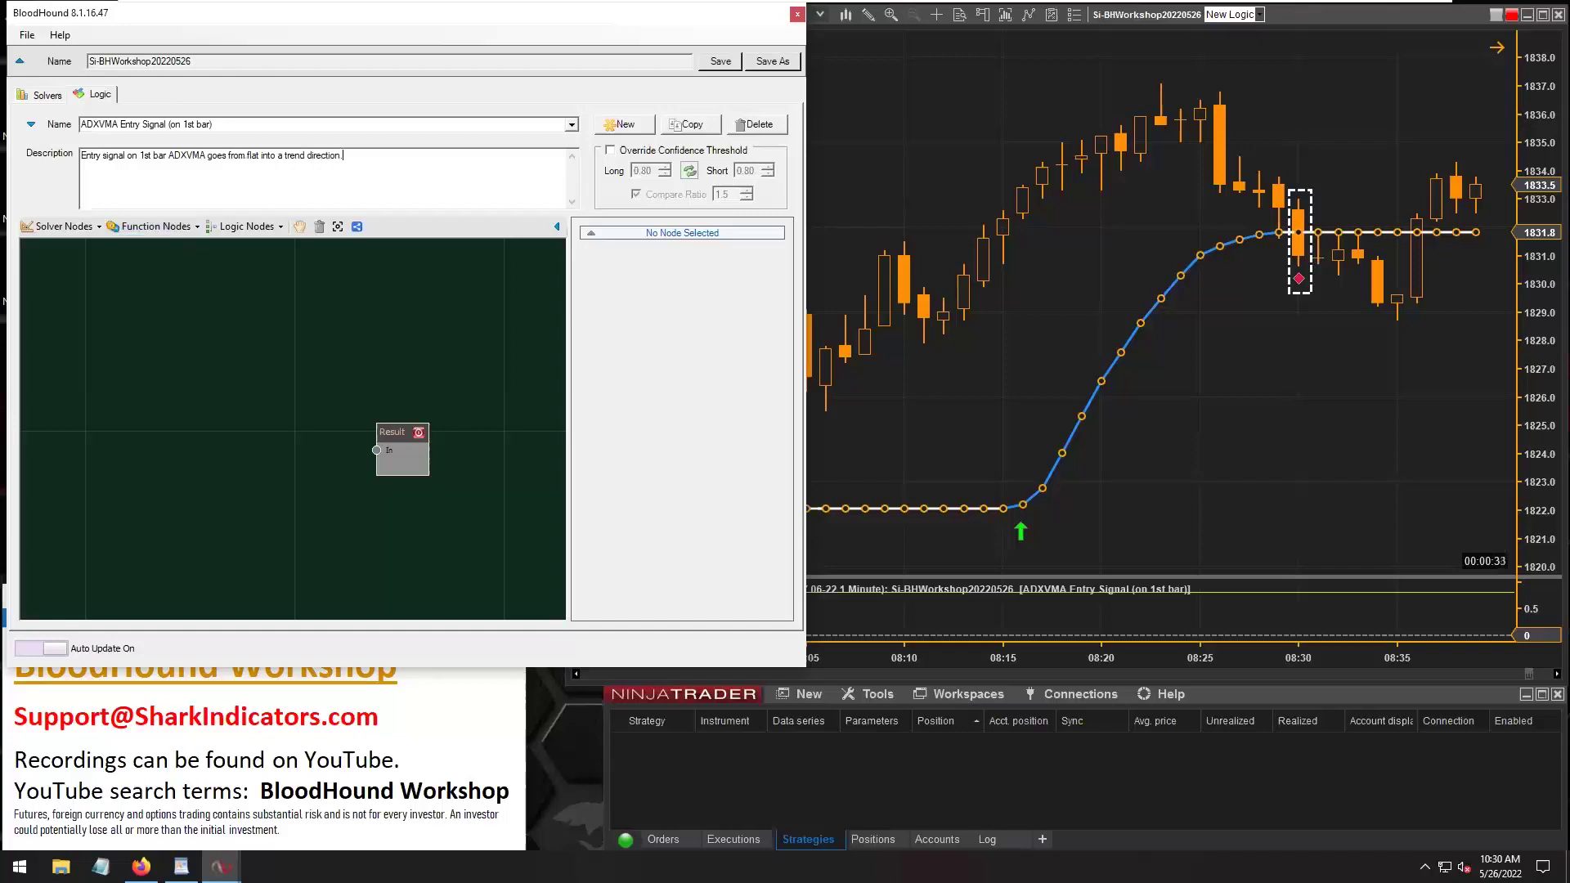
left_click_drag(340, 161, 85, 156)
left_click(95, 123)
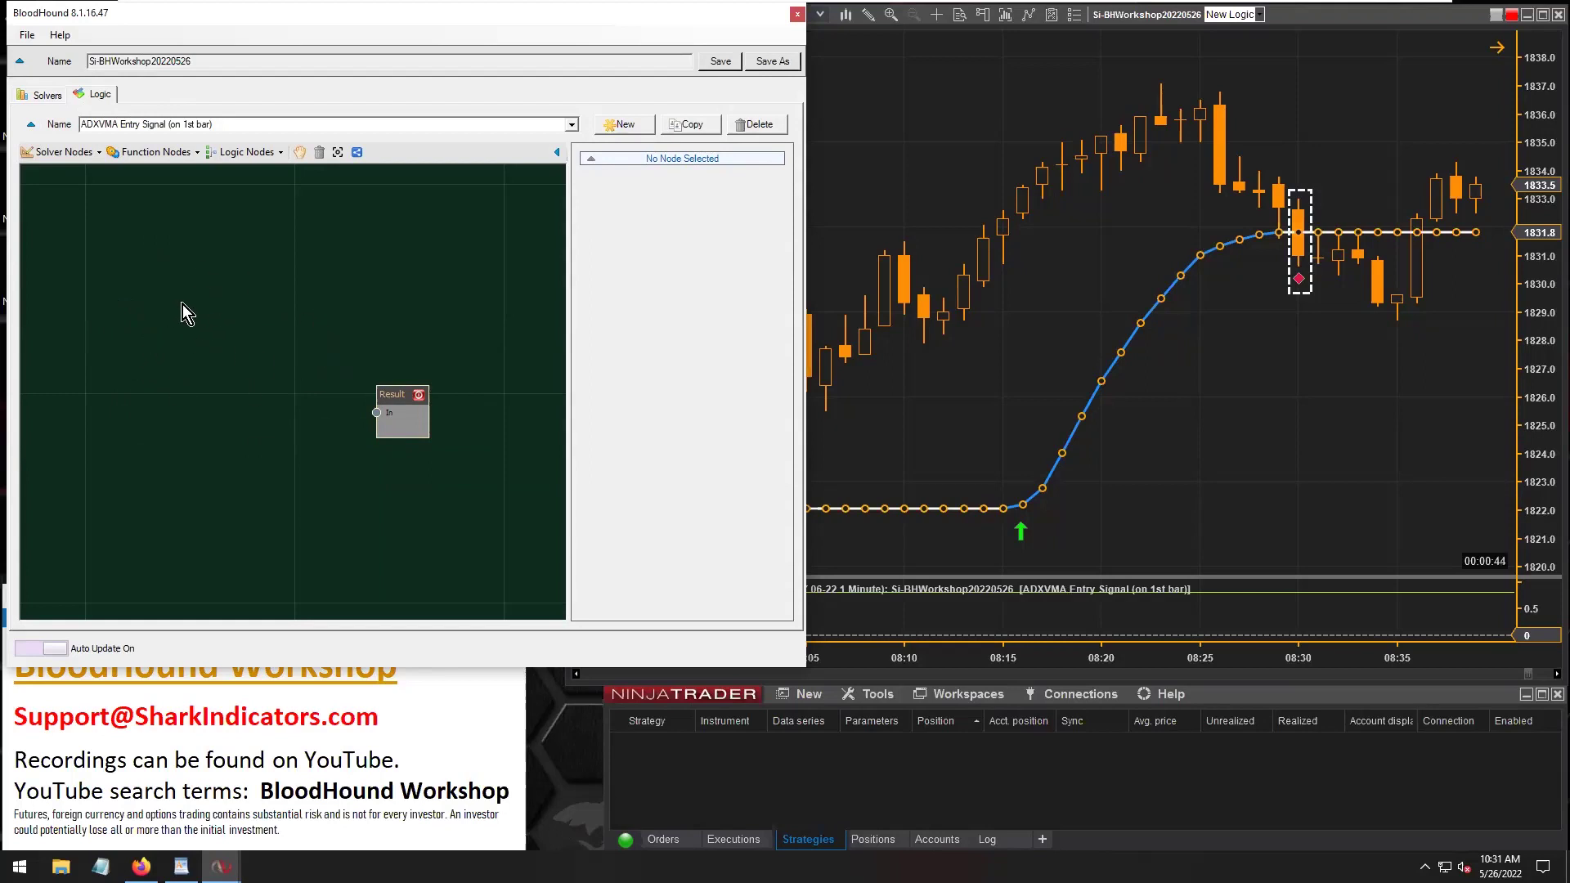
Add an Indicator Threshold solver node to the logic graph and place it to the left of the Result node
left_click(974, 422)
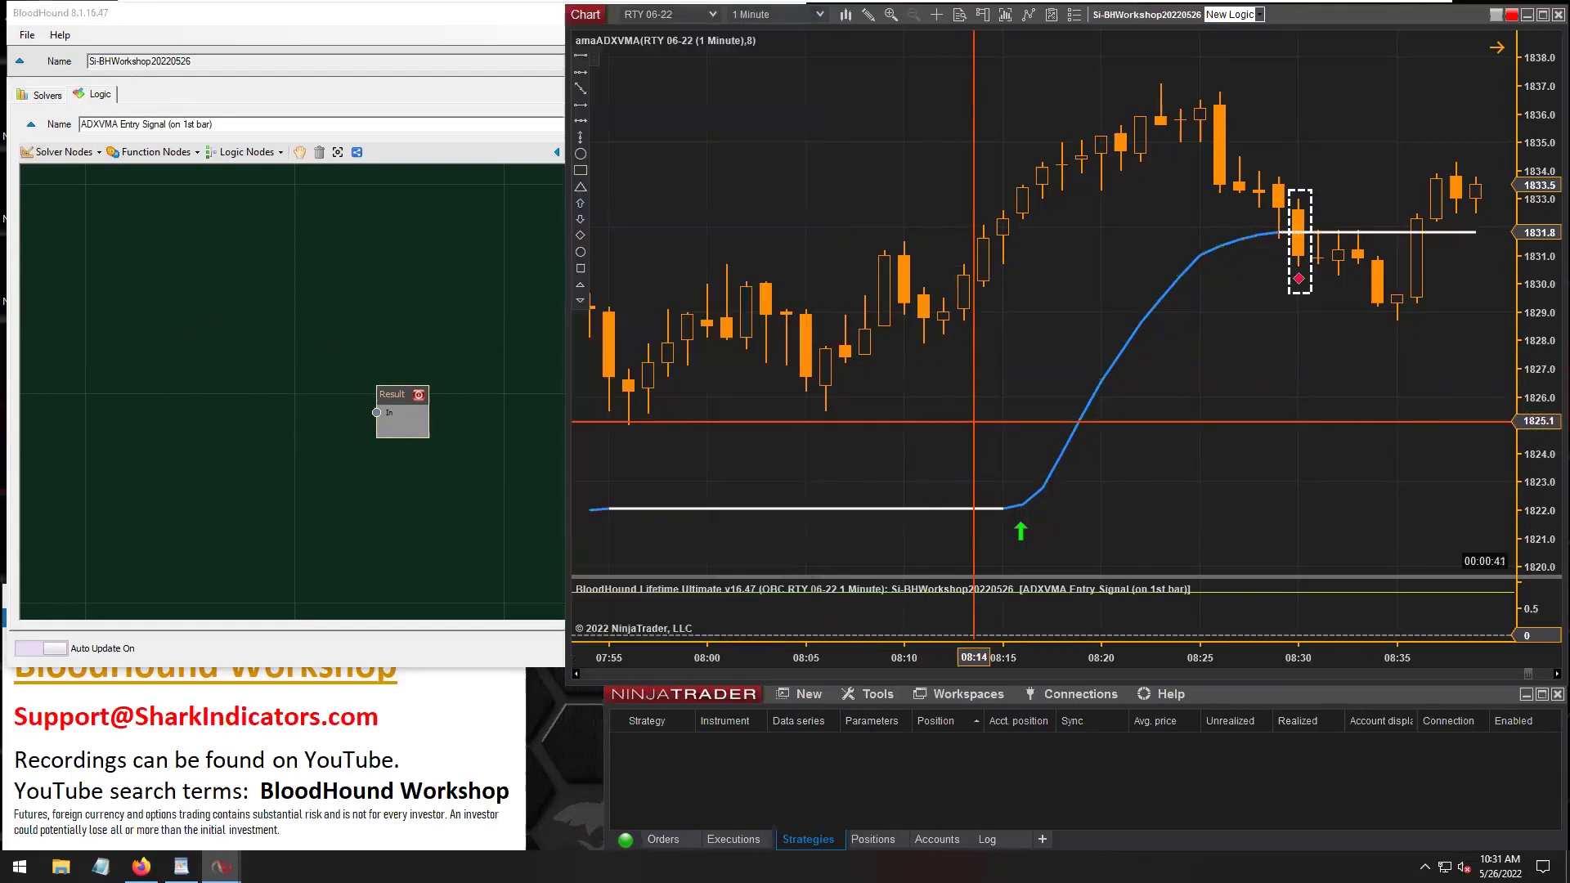
left_click(1043, 488)
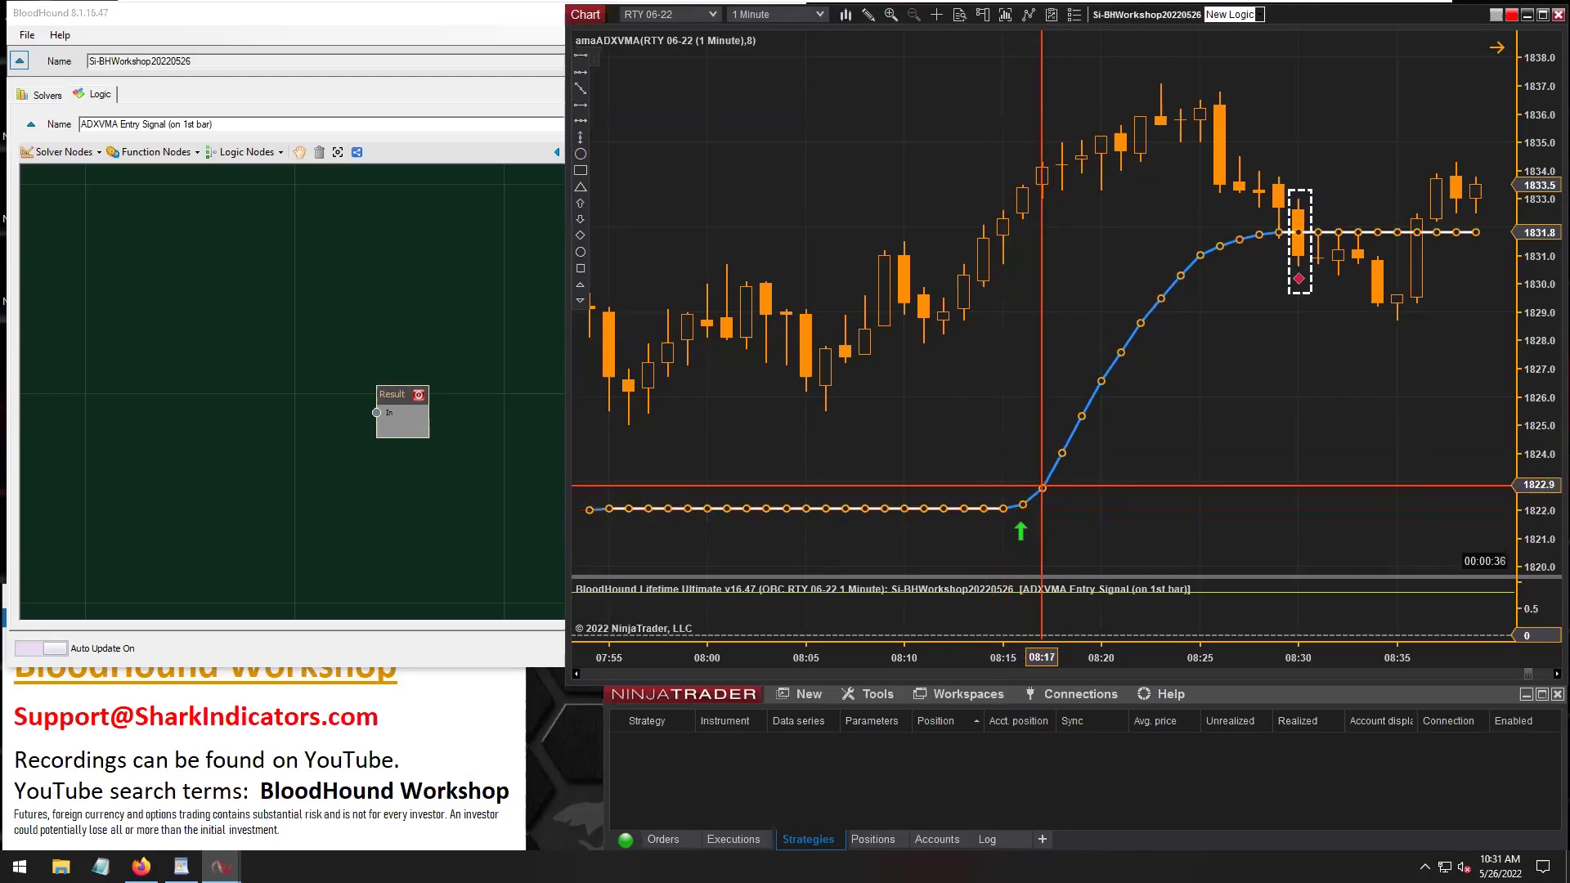
scroll(1185, 409, "up", 10)
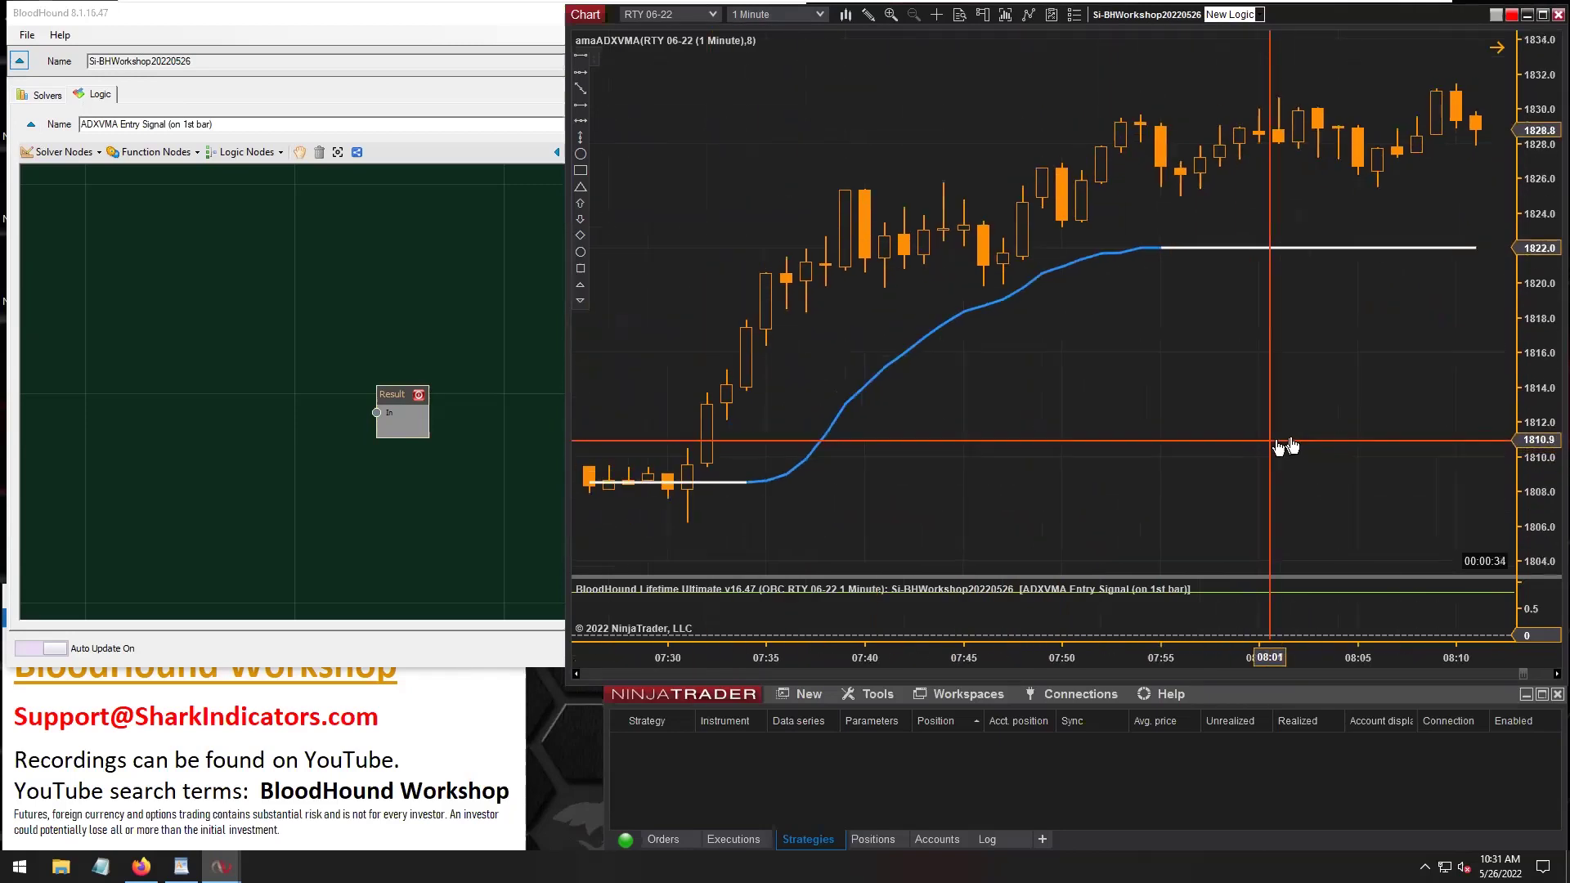
scroll(1257, 505, "up", 5)
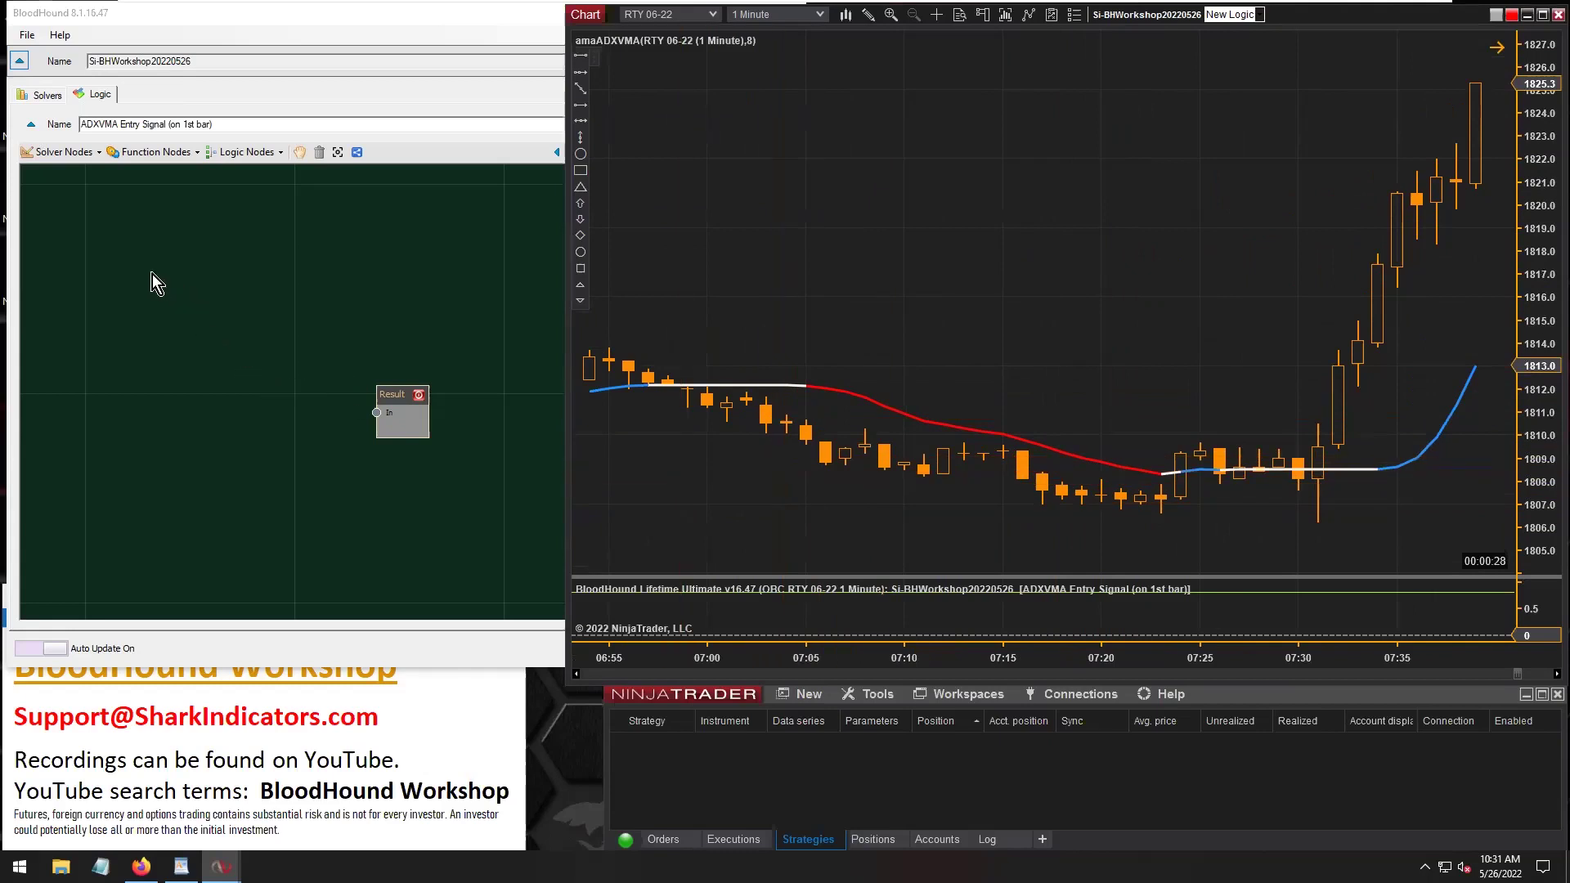
left_click(80, 154)
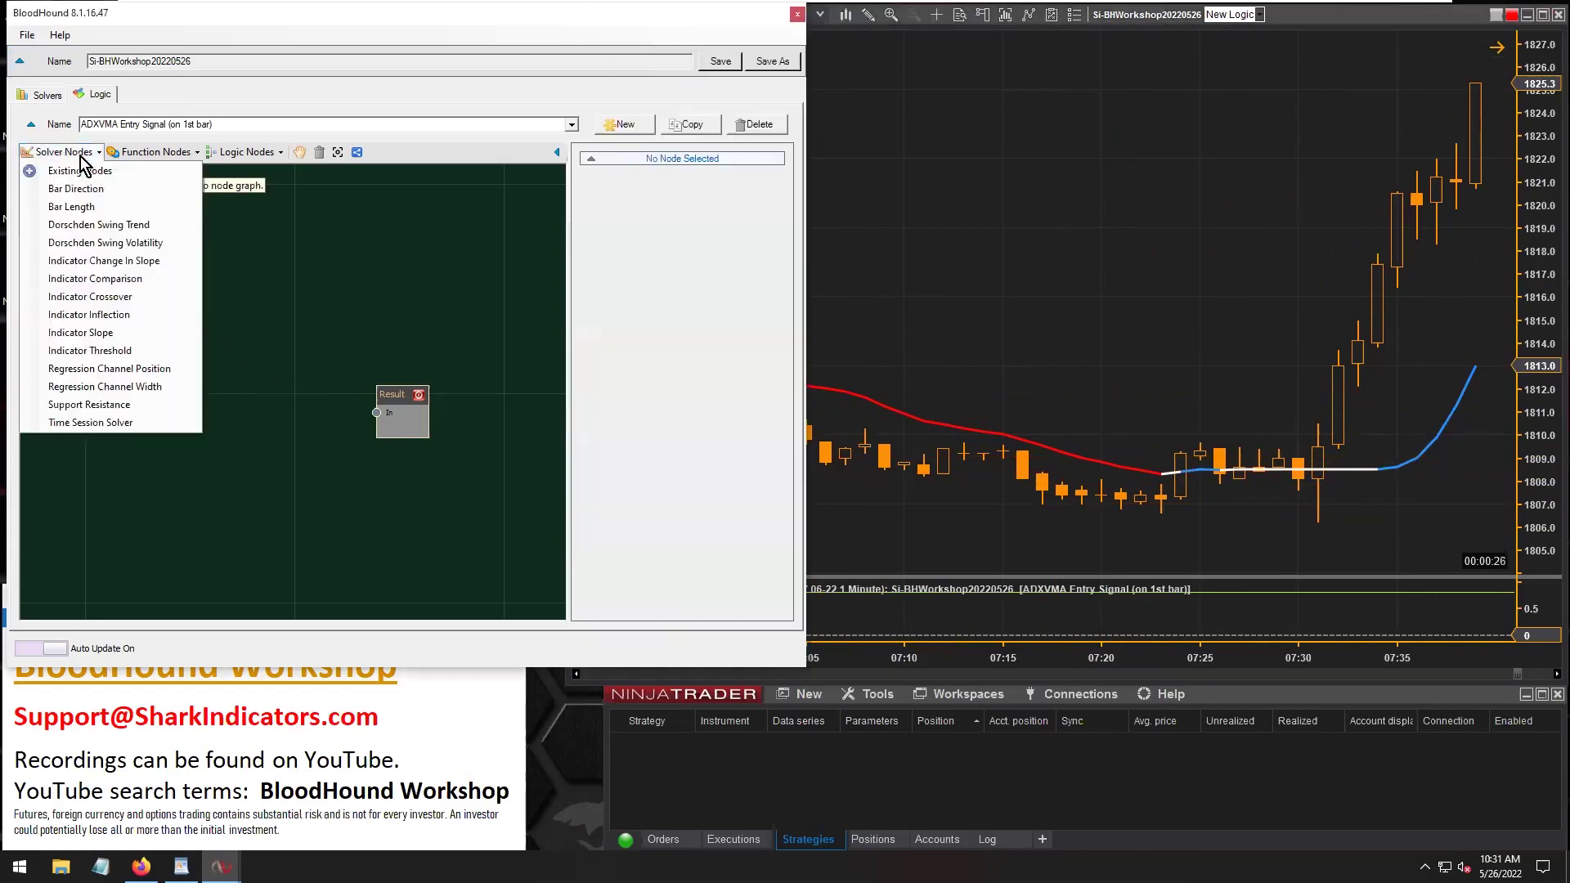
left_click(96, 352)
left_click_drag(302, 391, 202, 390)
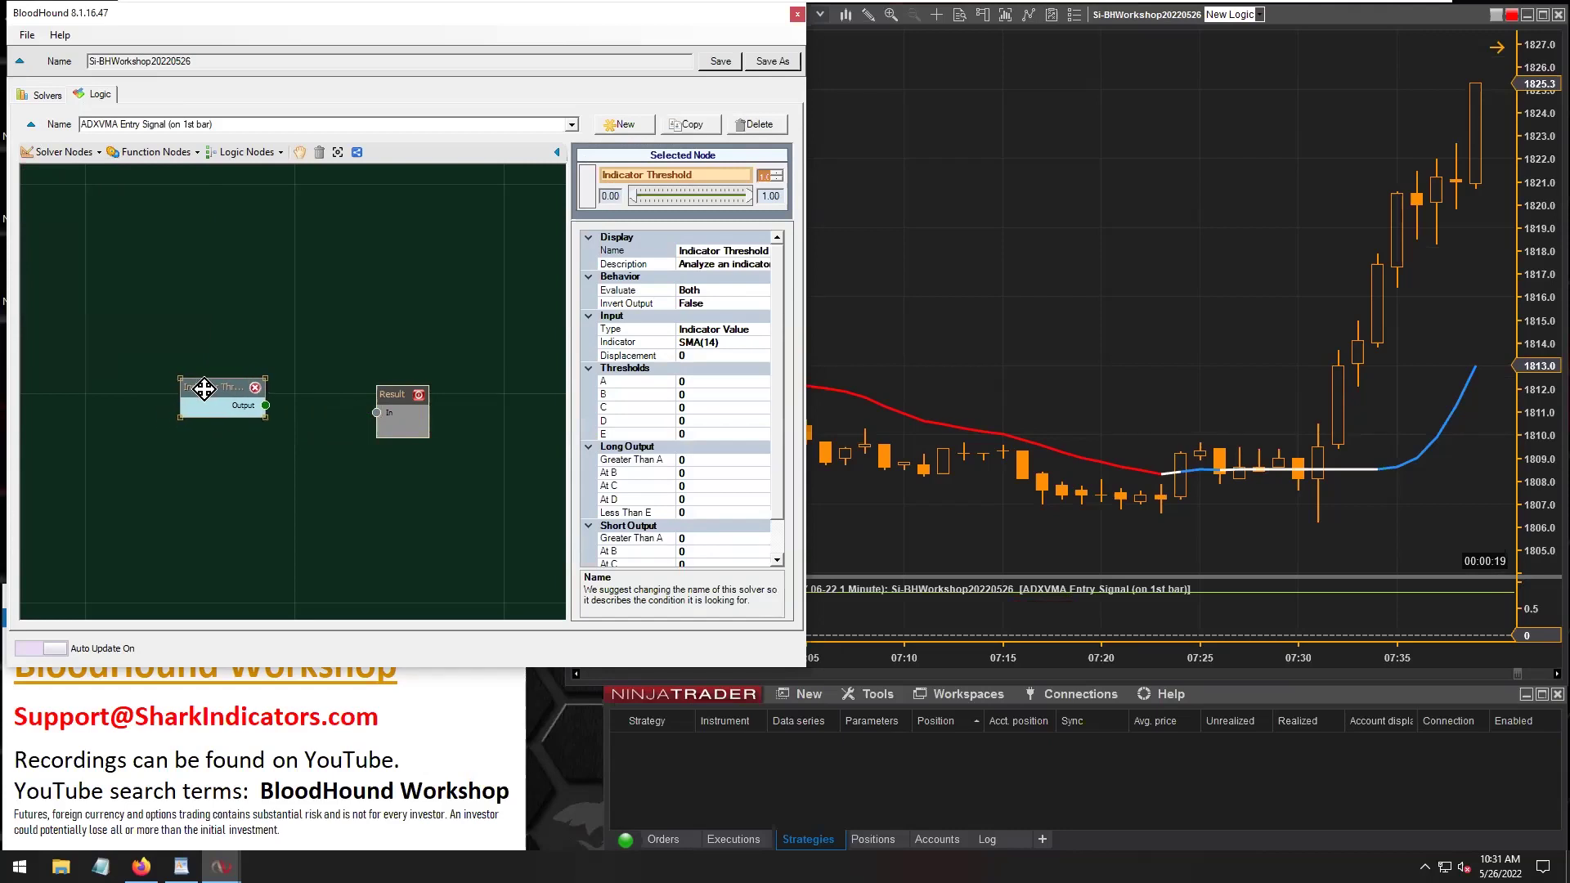
Draw an ellipse around the short white ADXVMA segment near 07:23 where the line turns from red to blue
left_click(71, 159)
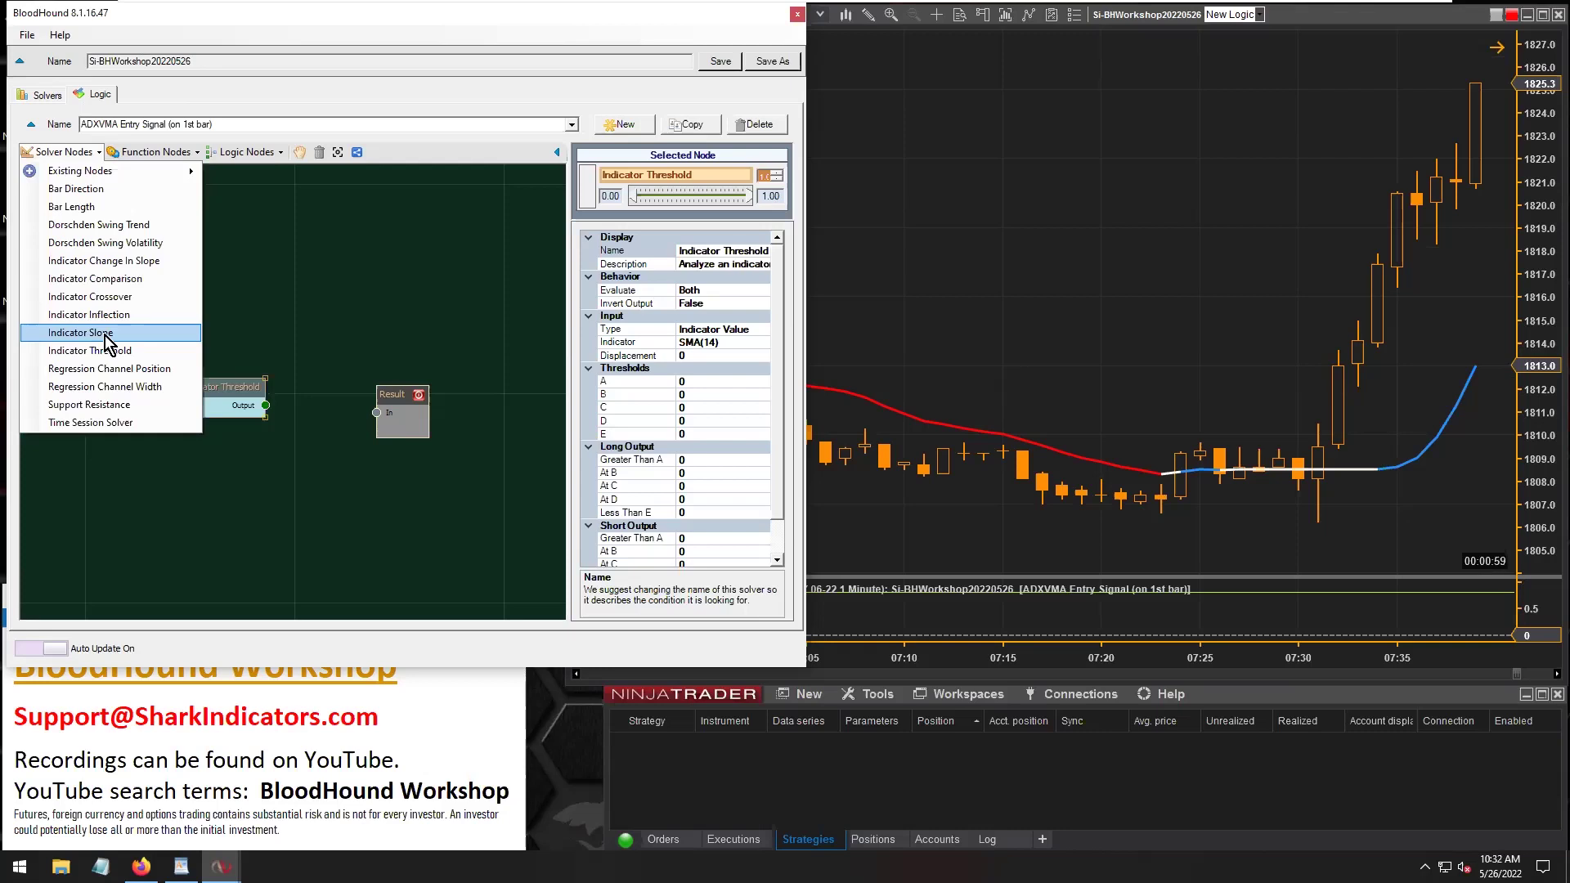
left_click(844, 384)
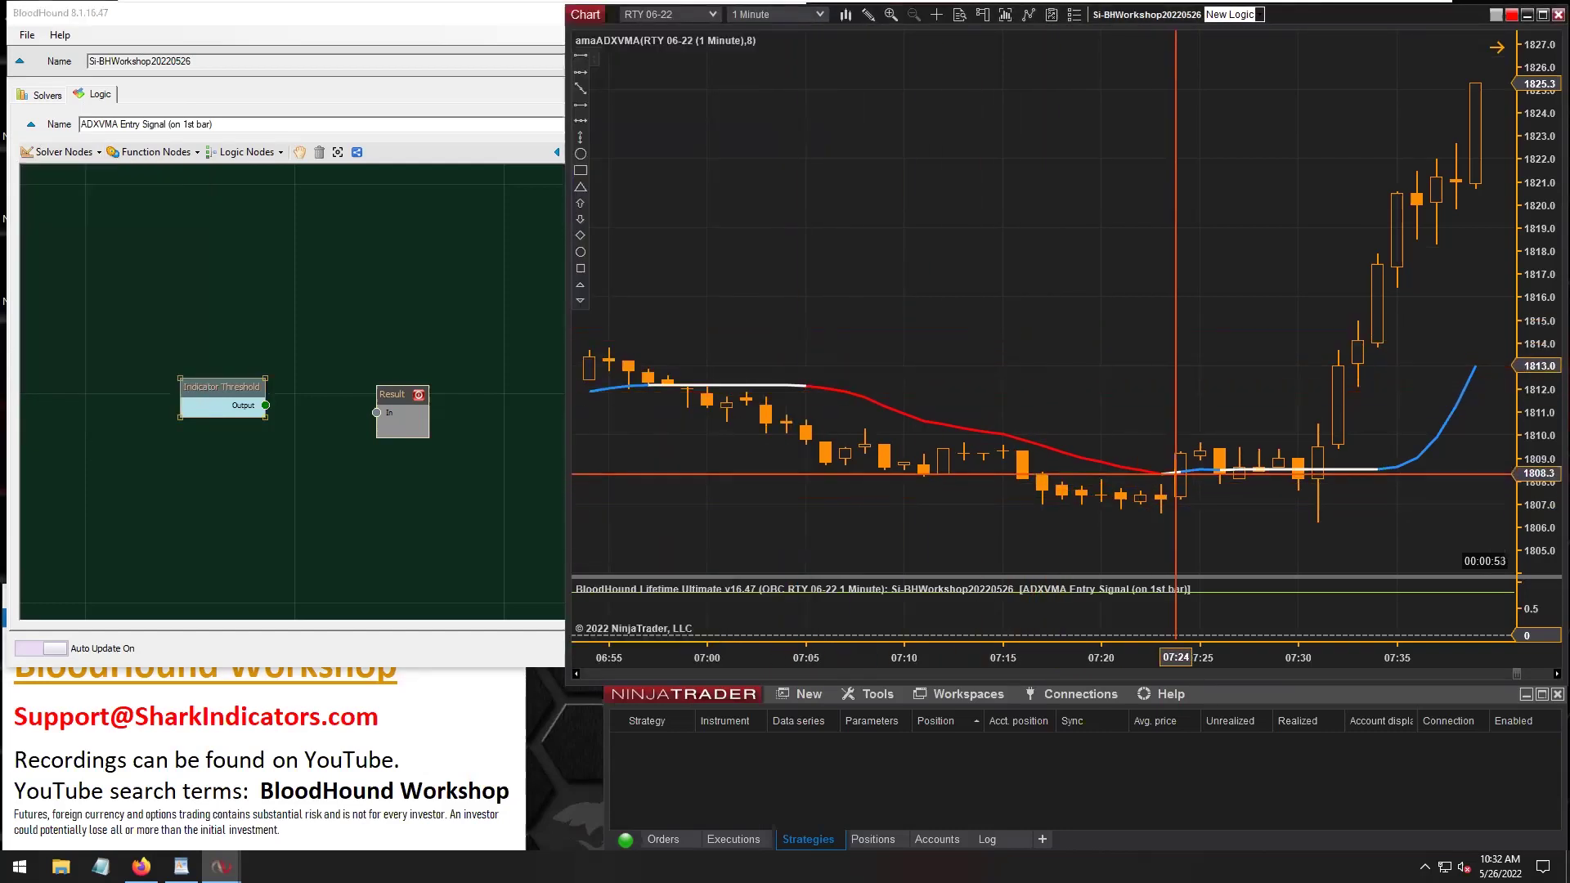
left_click_drag(1175, 468, 1271, 534)
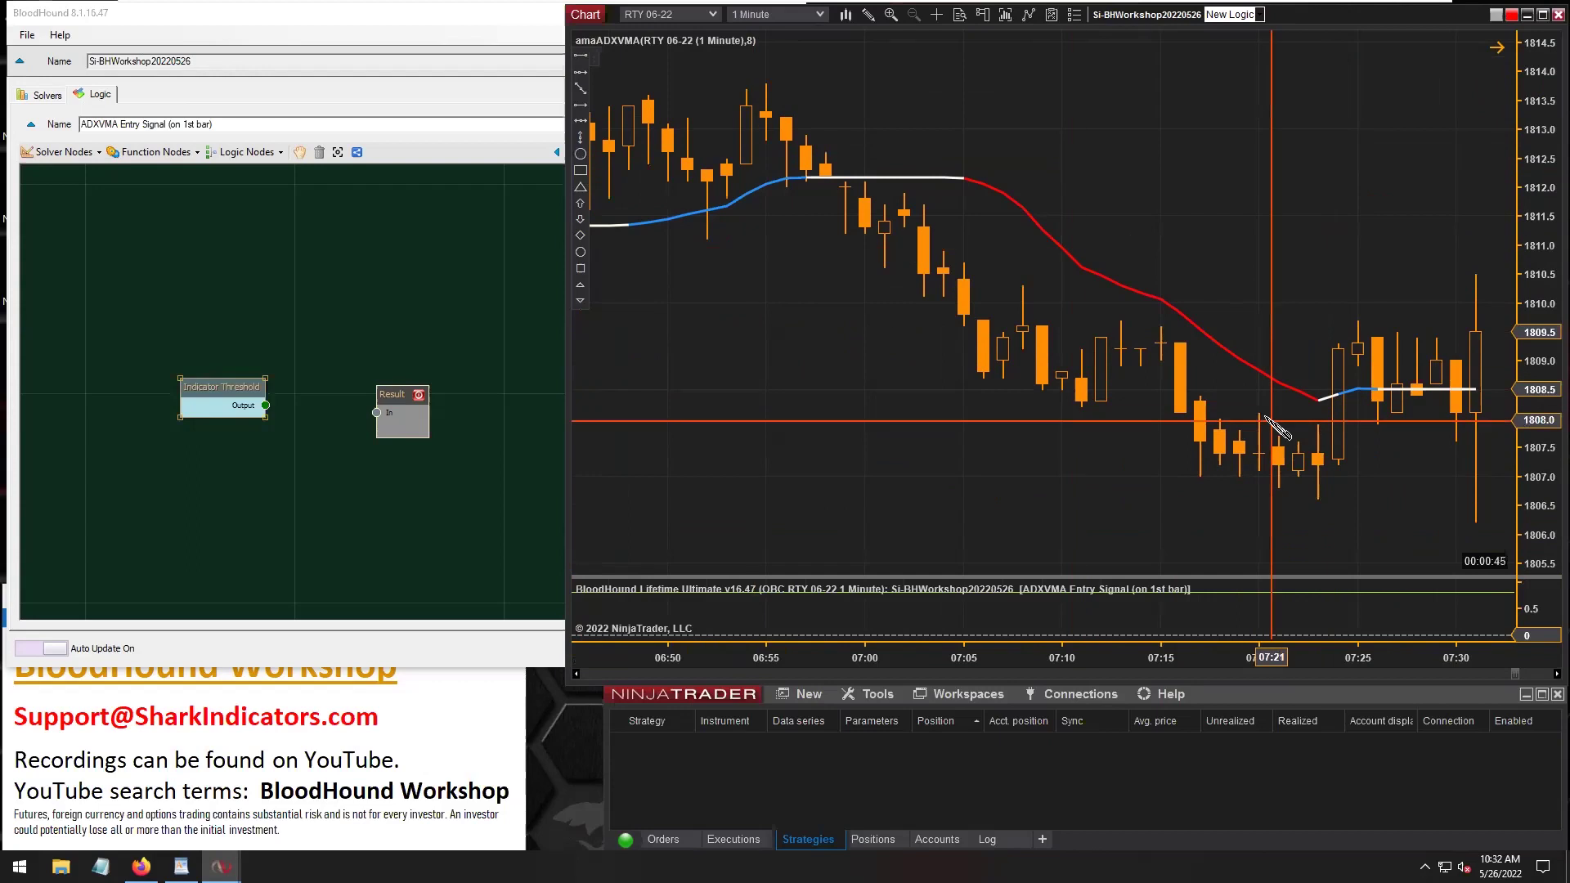
left_click(1322, 401)
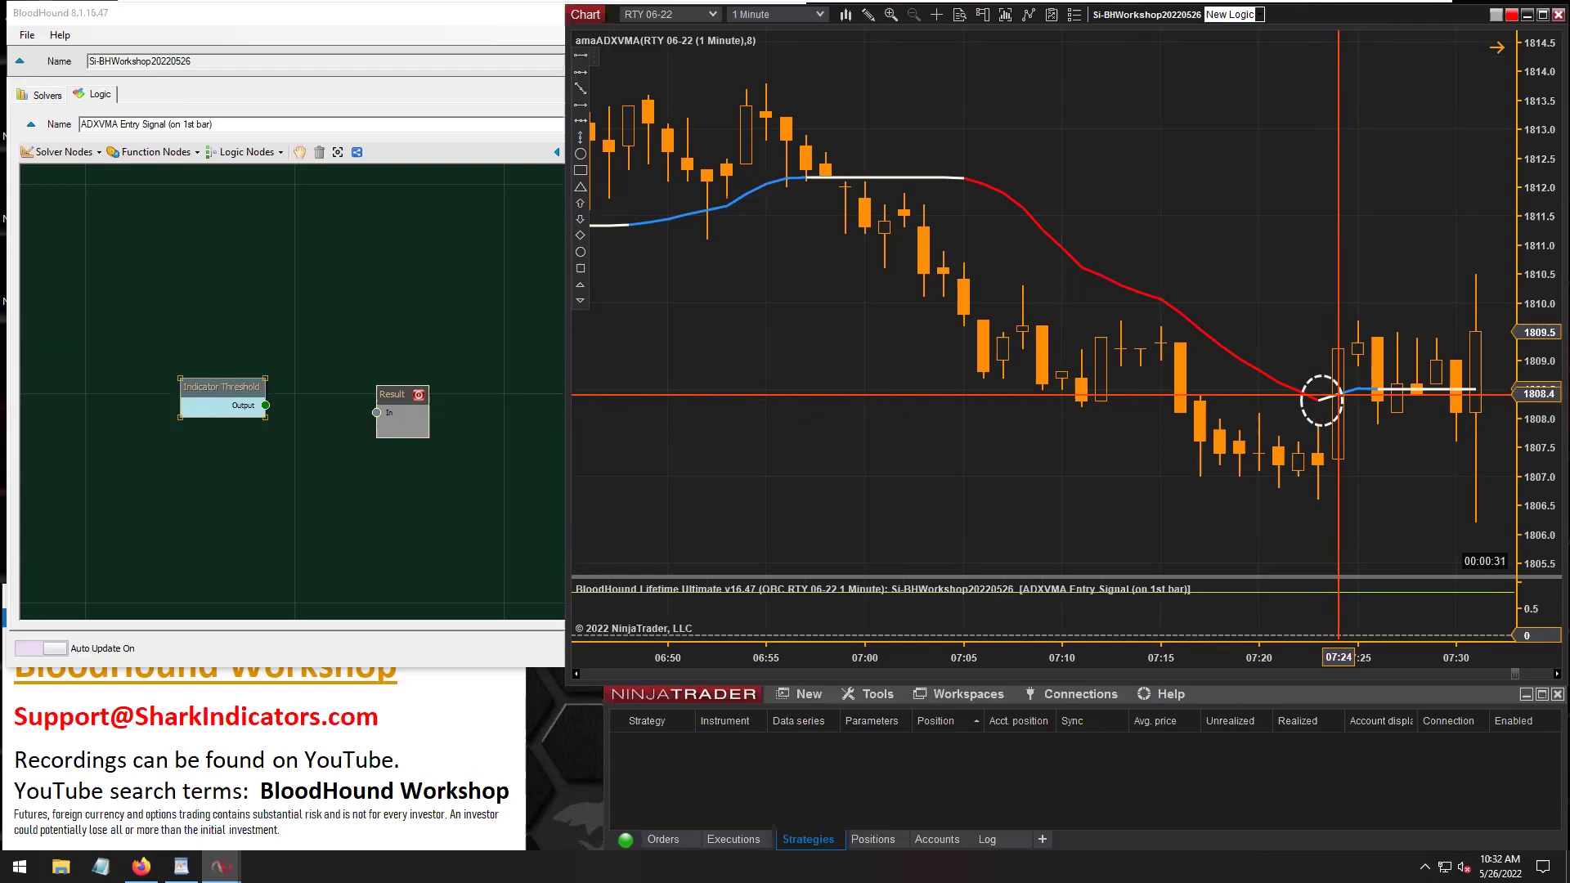
Select the ADXVMA line on the chart to show its individual bar points
left_click(1083, 278)
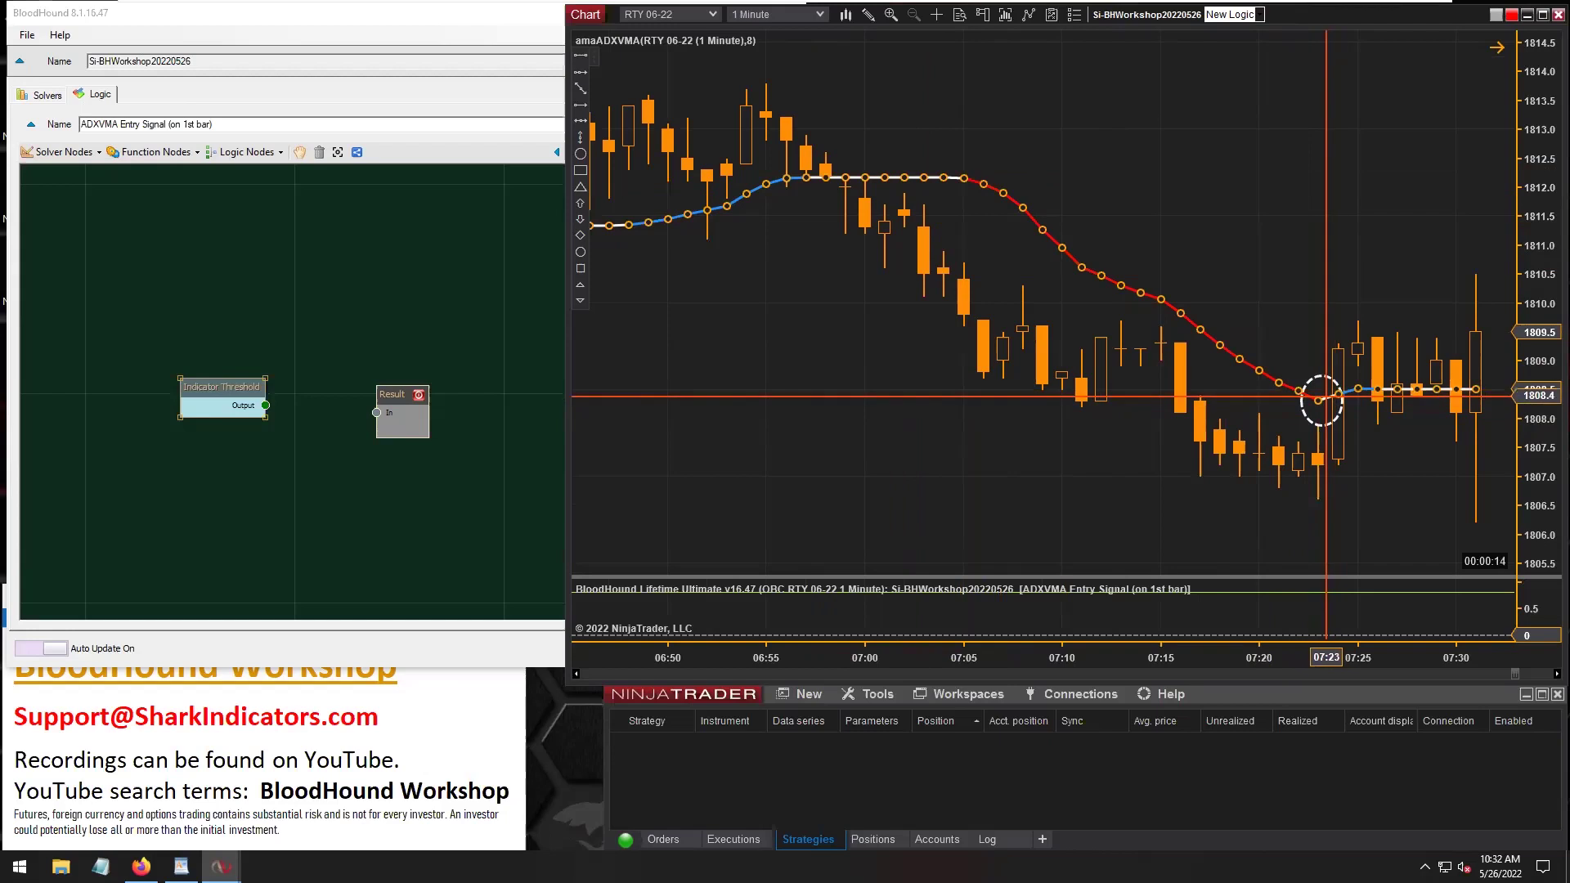
left_click(74, 155)
left_click(74, 155)
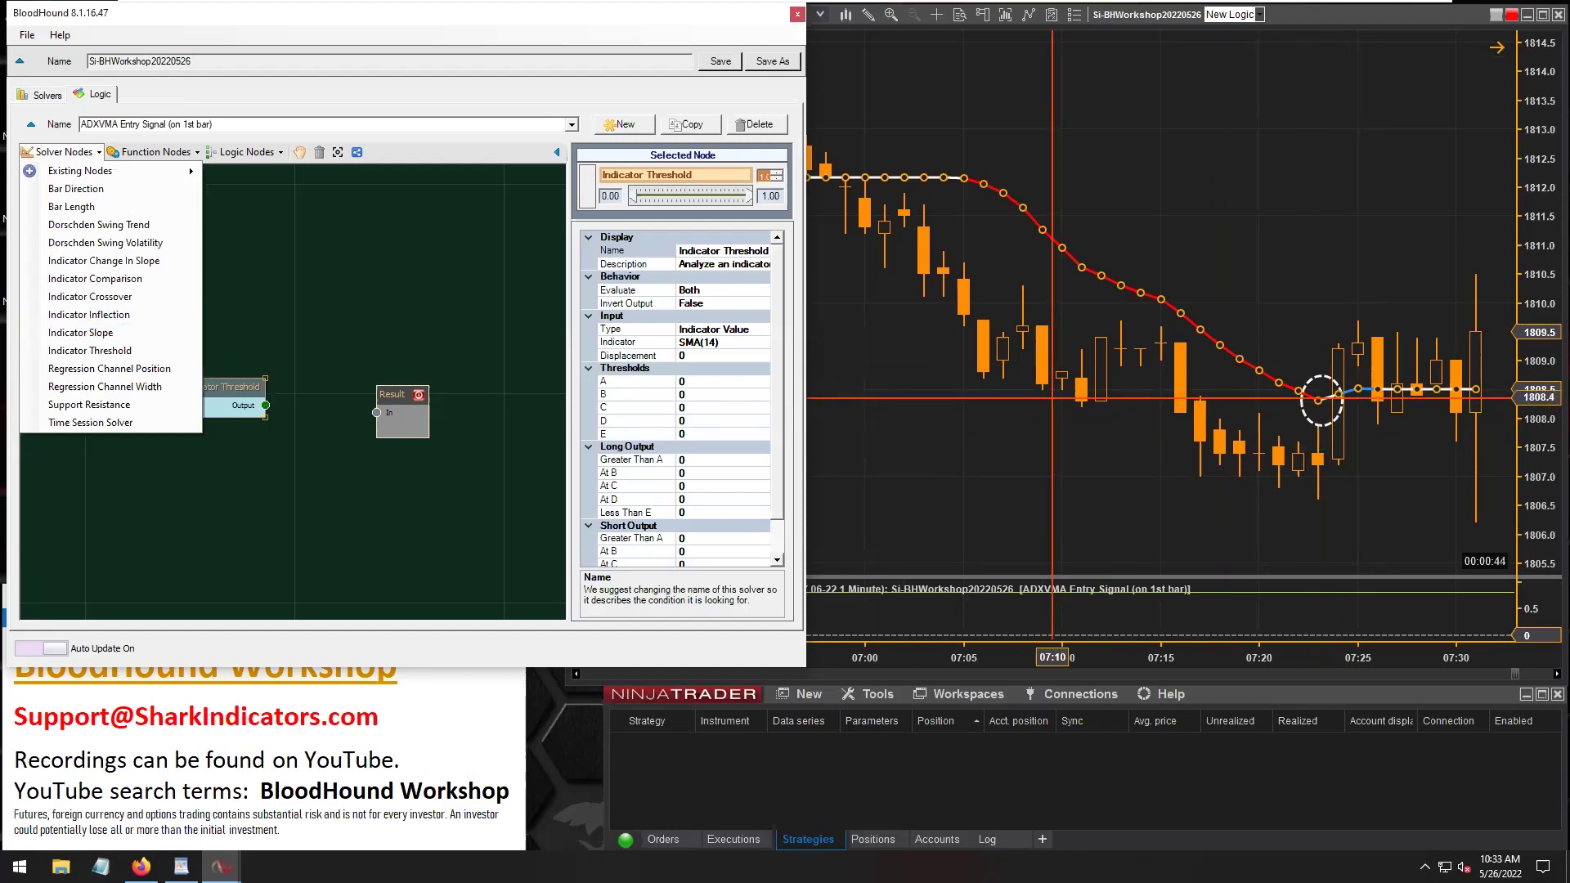
left_click(261, 507)
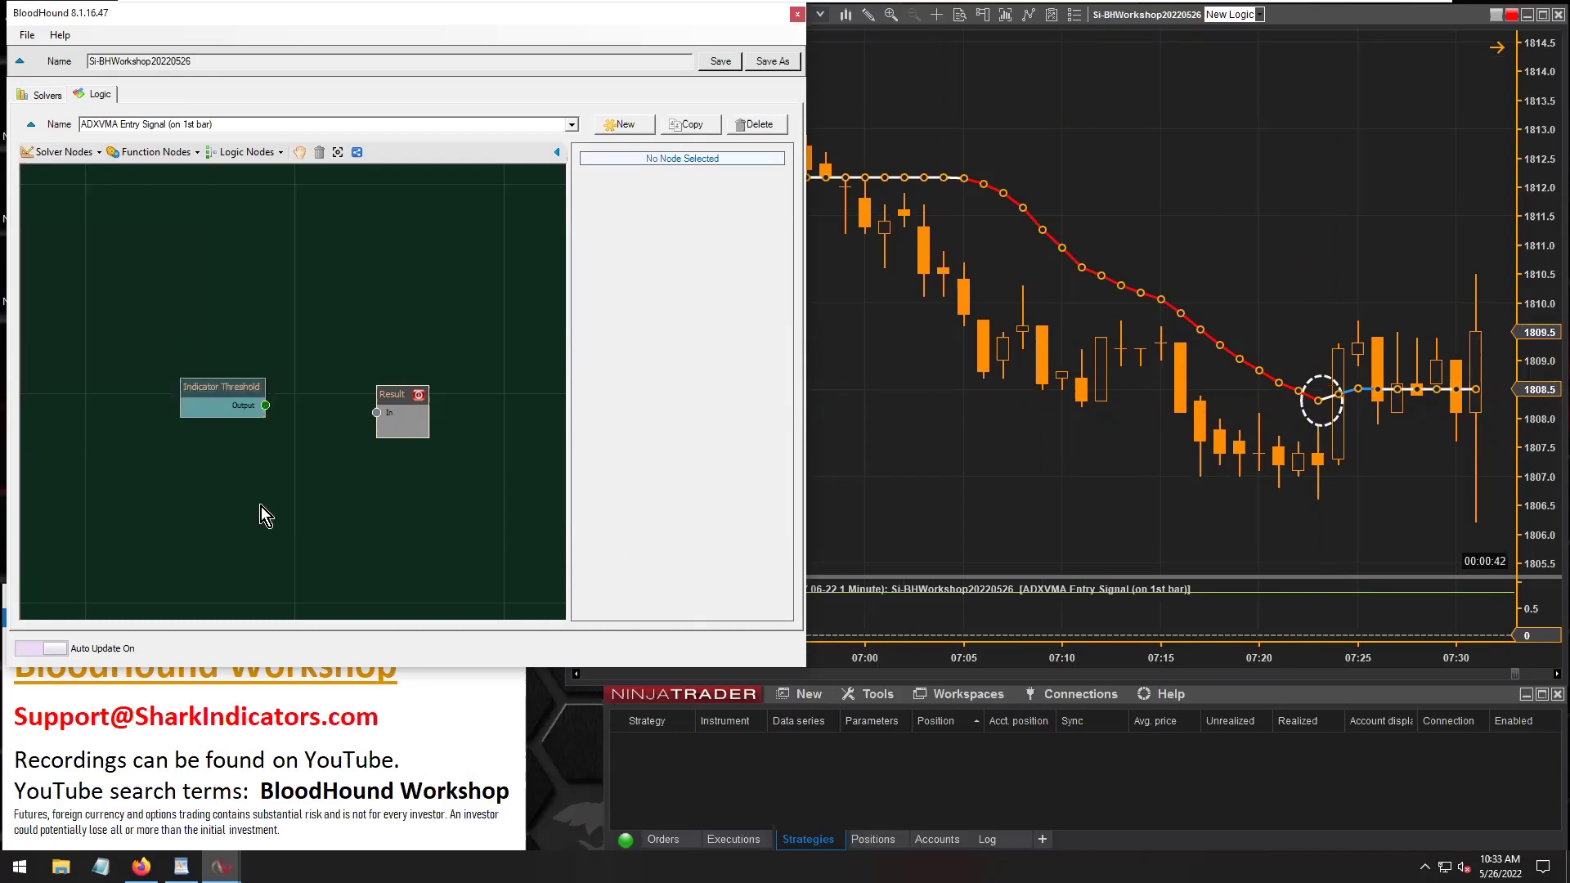
Connect the Indicator Threshold node's output to the Result node's input and rename the solver "ADXVMA Trend Thres"
left_click_drag(219, 399, 223, 387)
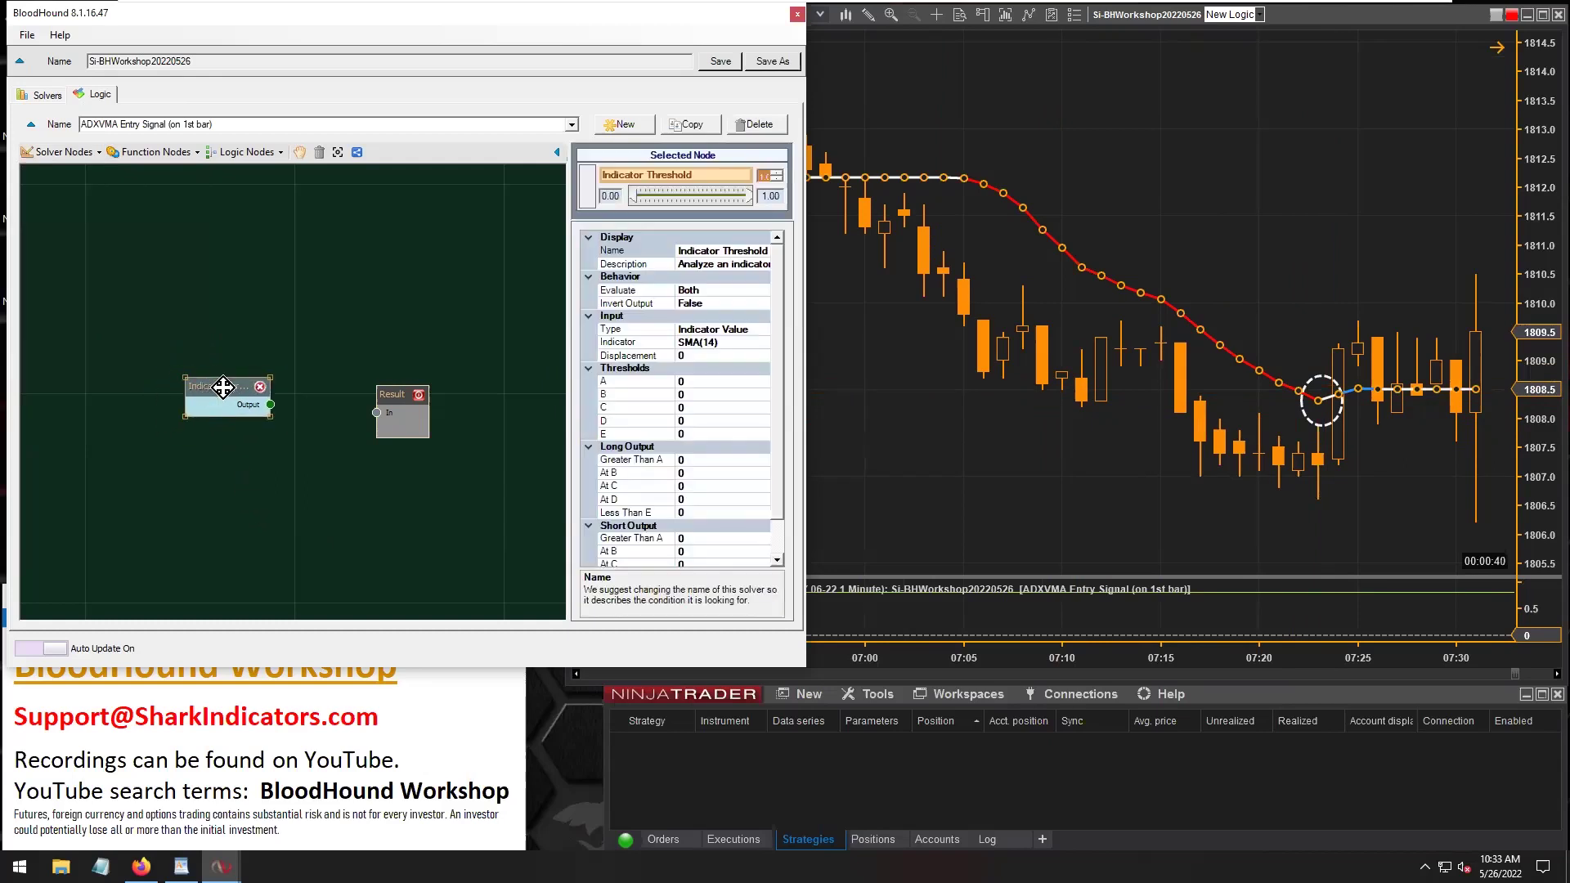
left_click_drag(270, 404, 376, 412)
left_click_drag(220, 384, 234, 385)
left_click(718, 251)
left_click_drag(720, 250, 646, 250)
type("ADXVMA Trend Thres")
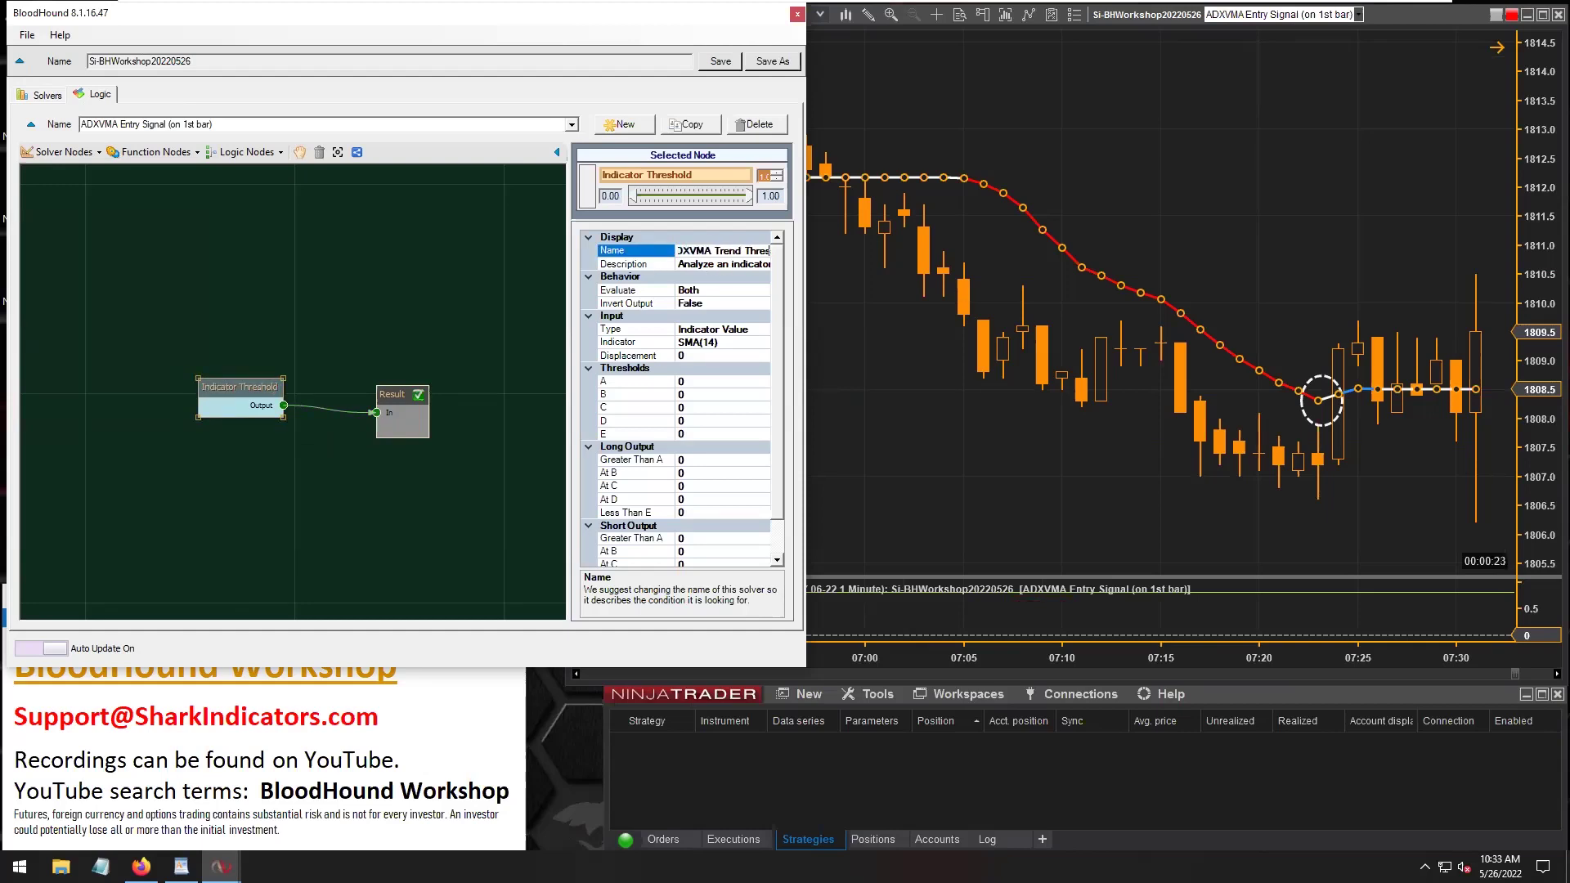
Replace the solver's SMA input indicator with amaADXVMA from the LizardIndicators folder
left_click(605, 344)
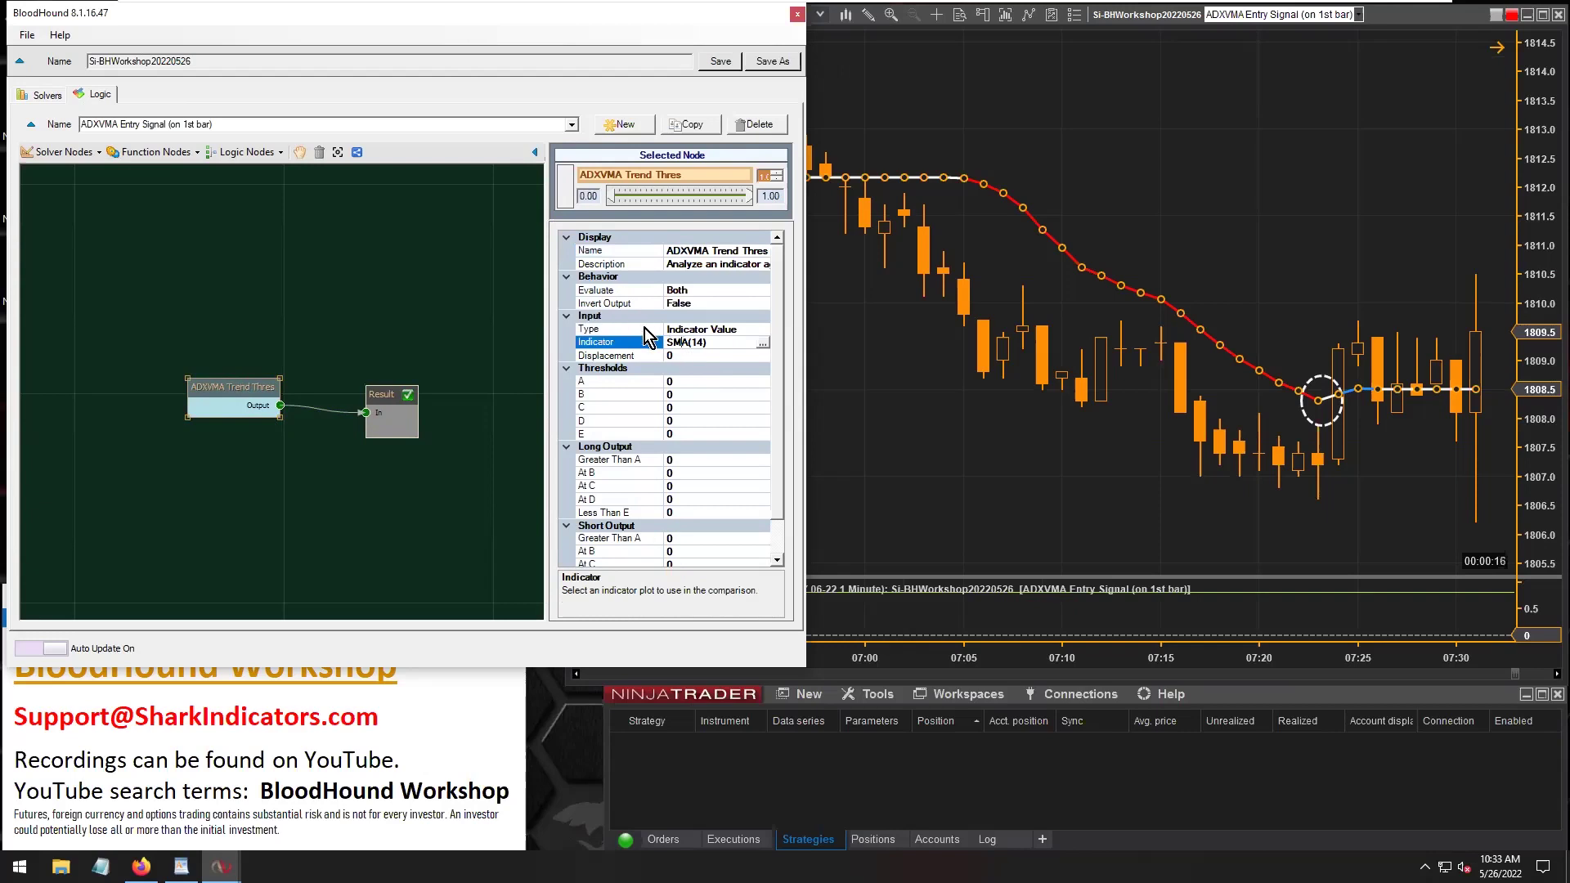
left_click_drag(673, 340, 722, 342)
left_click(764, 344)
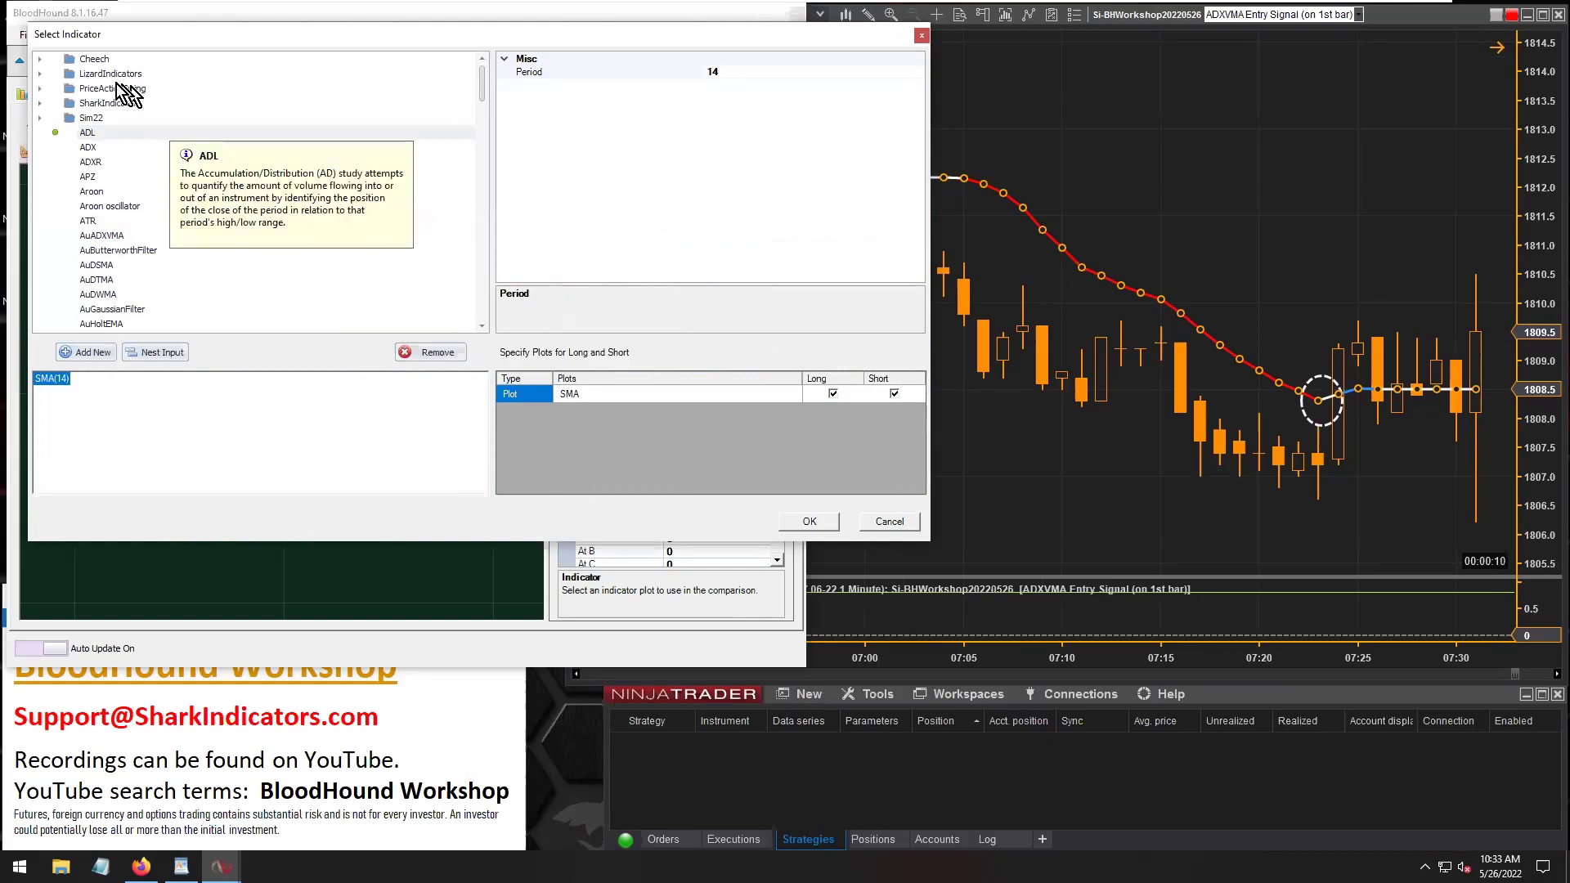
double_click(90, 76)
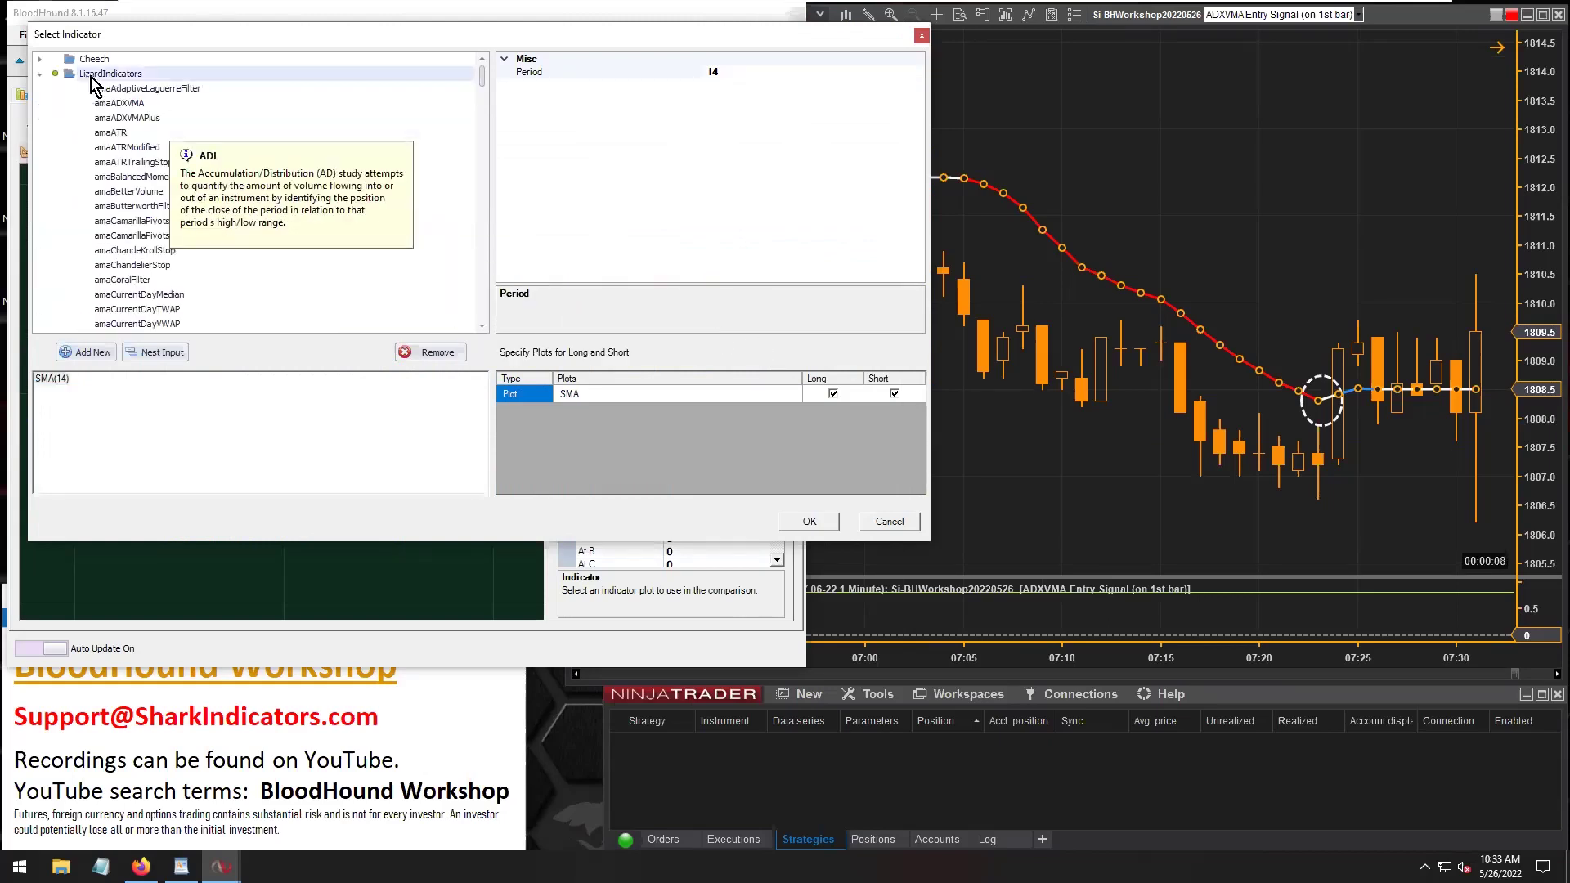
left_click(119, 104)
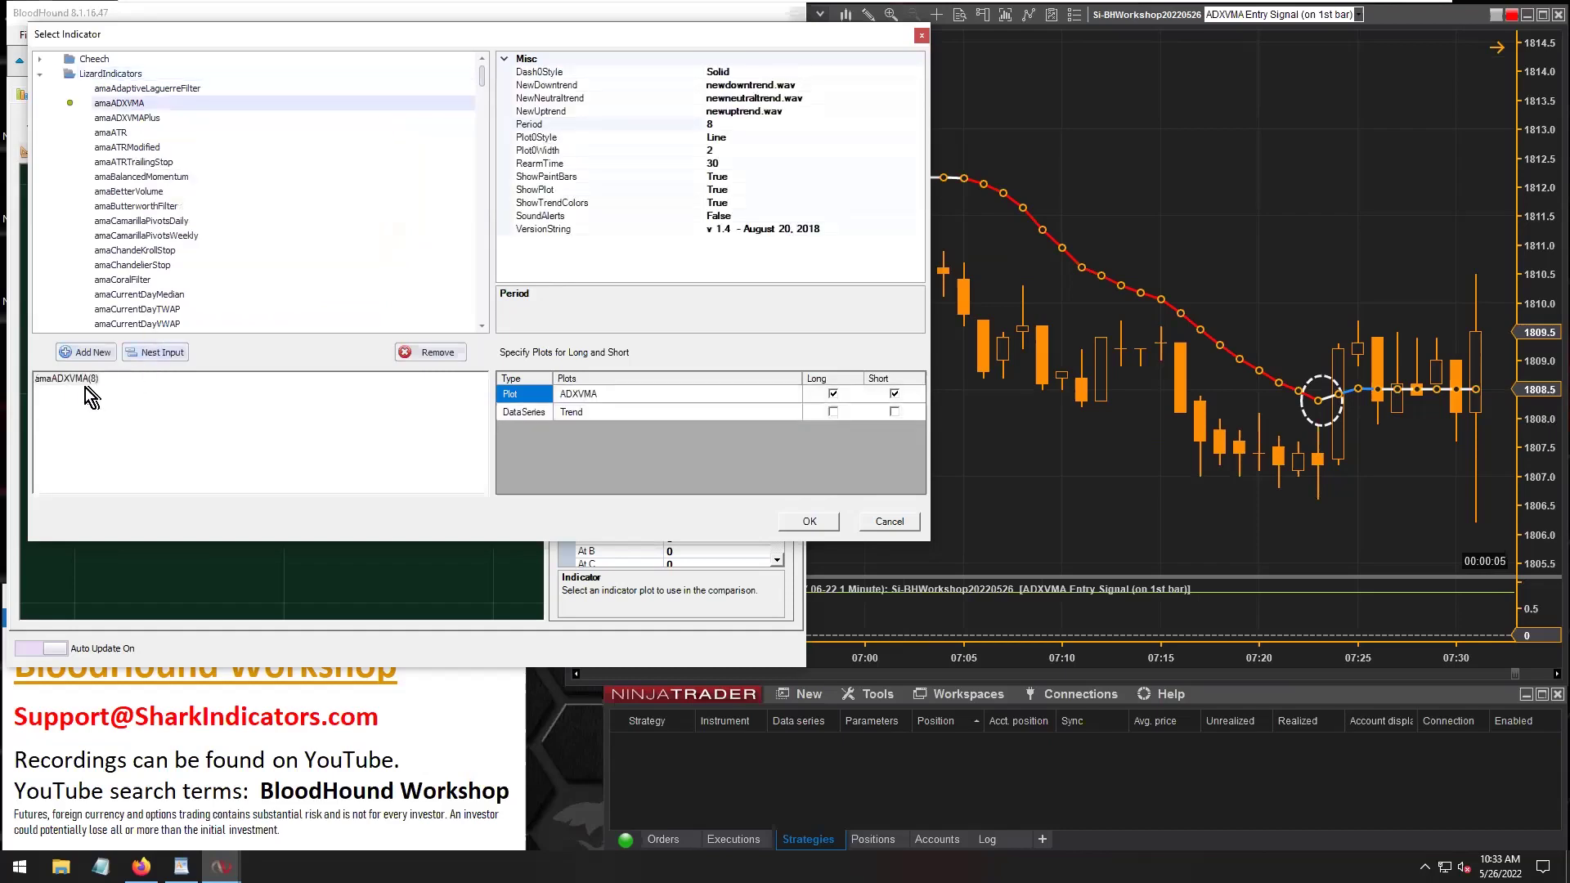
left_click(77, 386)
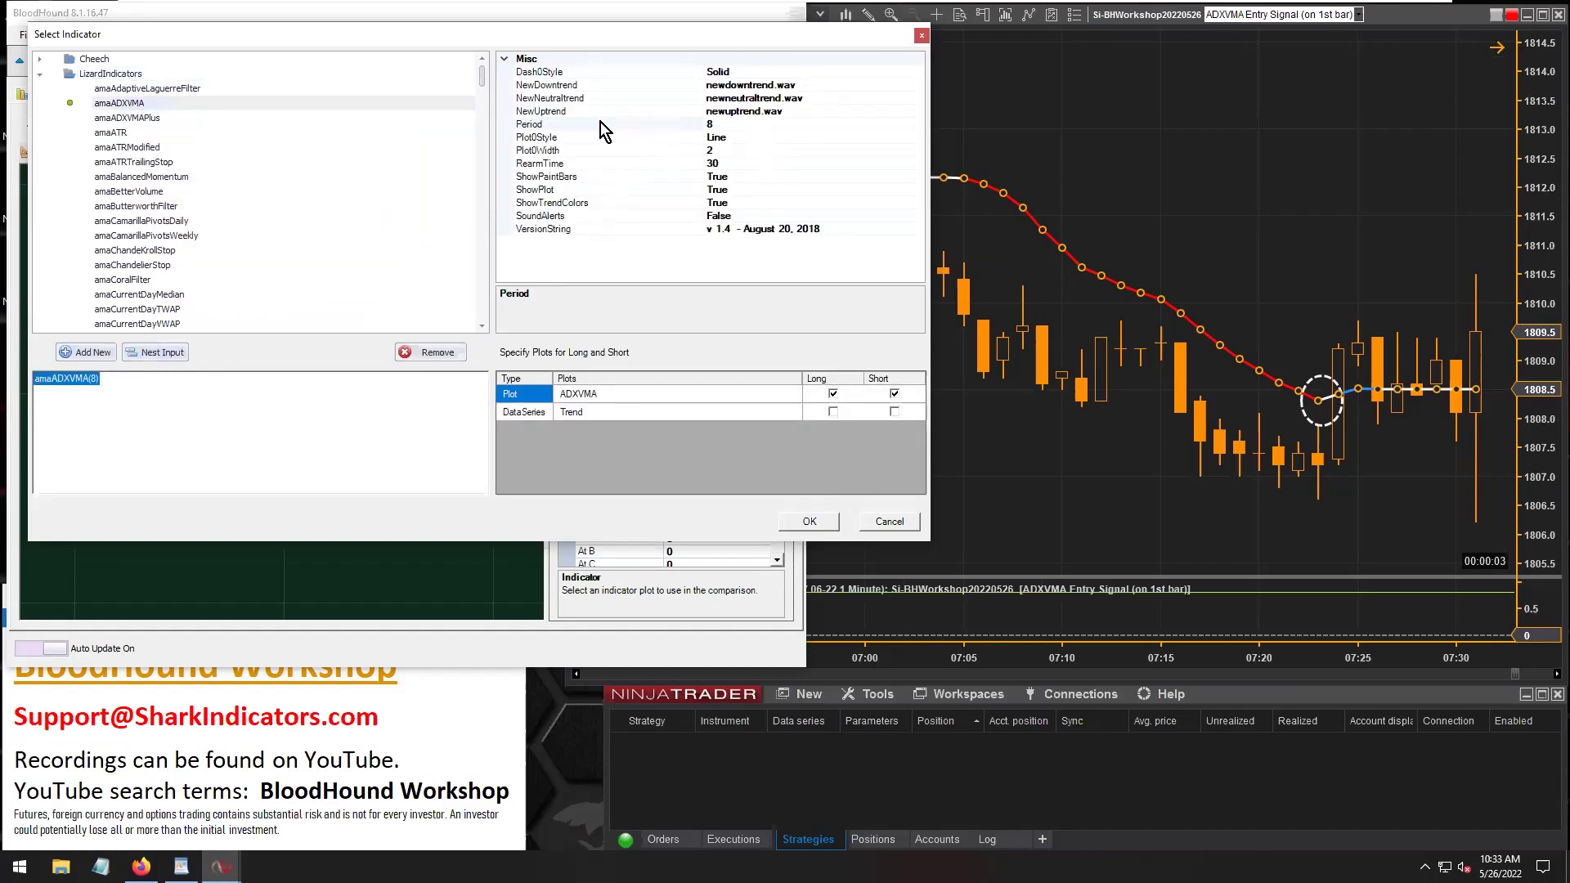
left_click(716, 124)
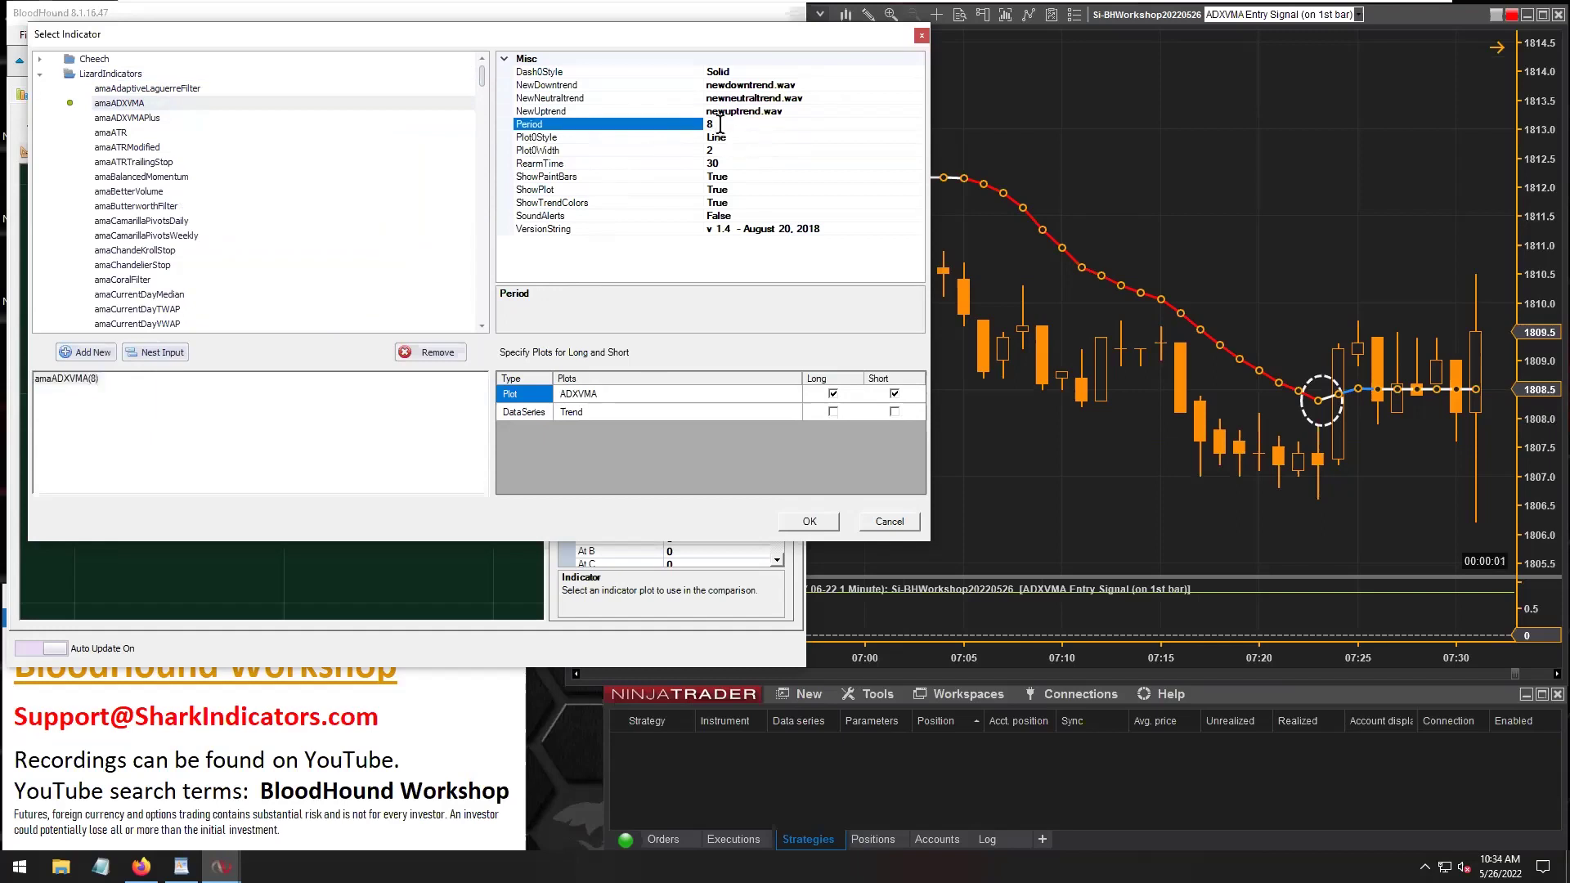
left_click(721, 124)
Use the indicator's Trend data series instead of the ADXVMA plot for both Long and Short
left_click(528, 395)
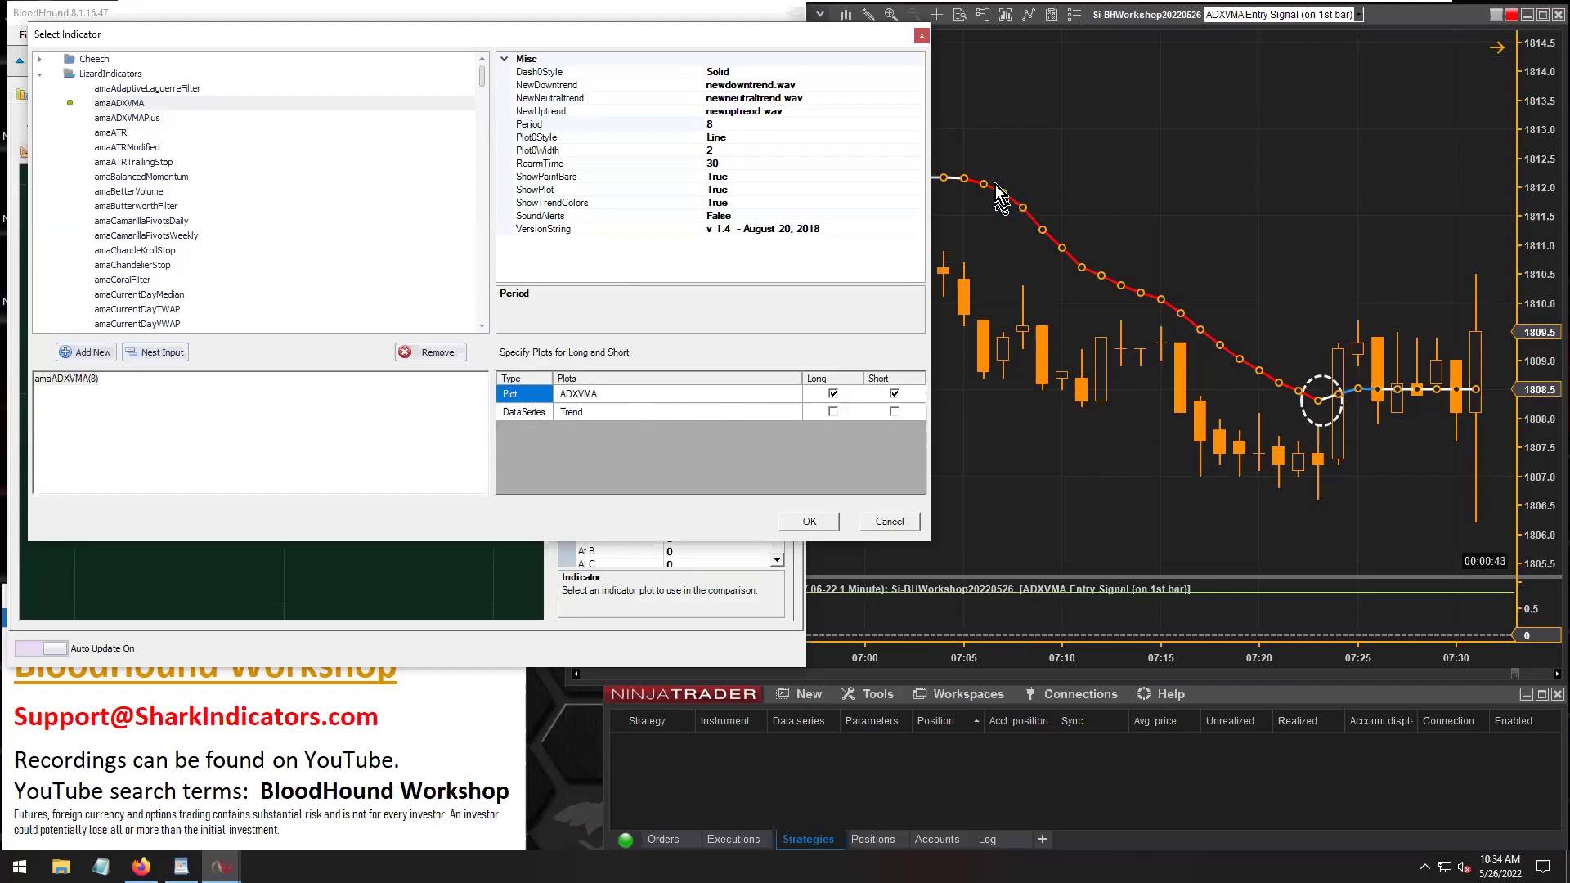
left_click(893, 393)
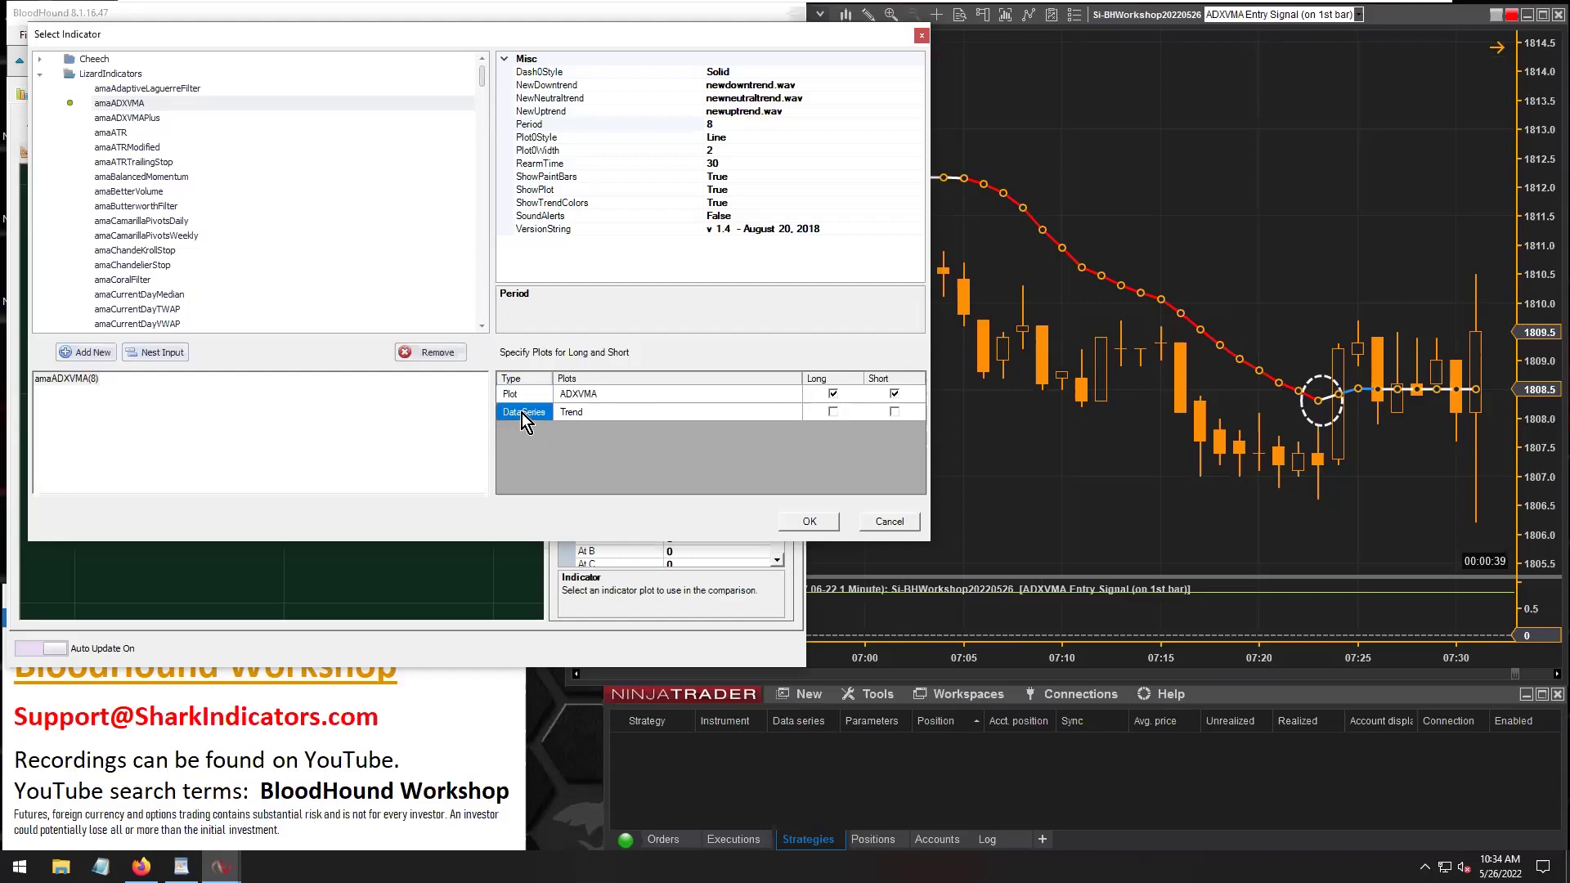
left_click(578, 414)
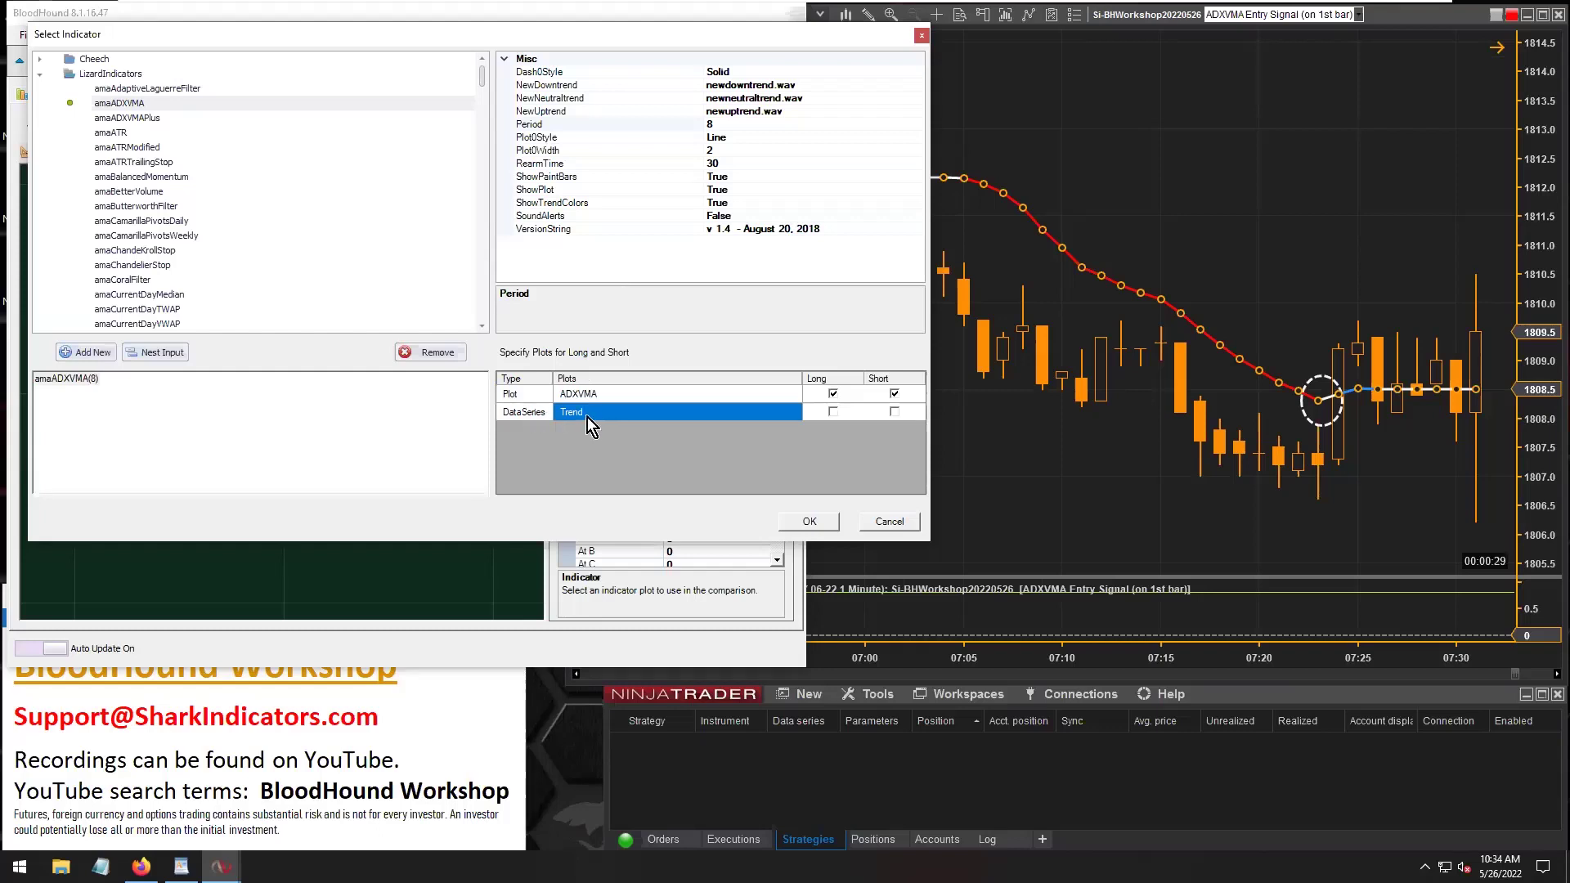
left_click(522, 415)
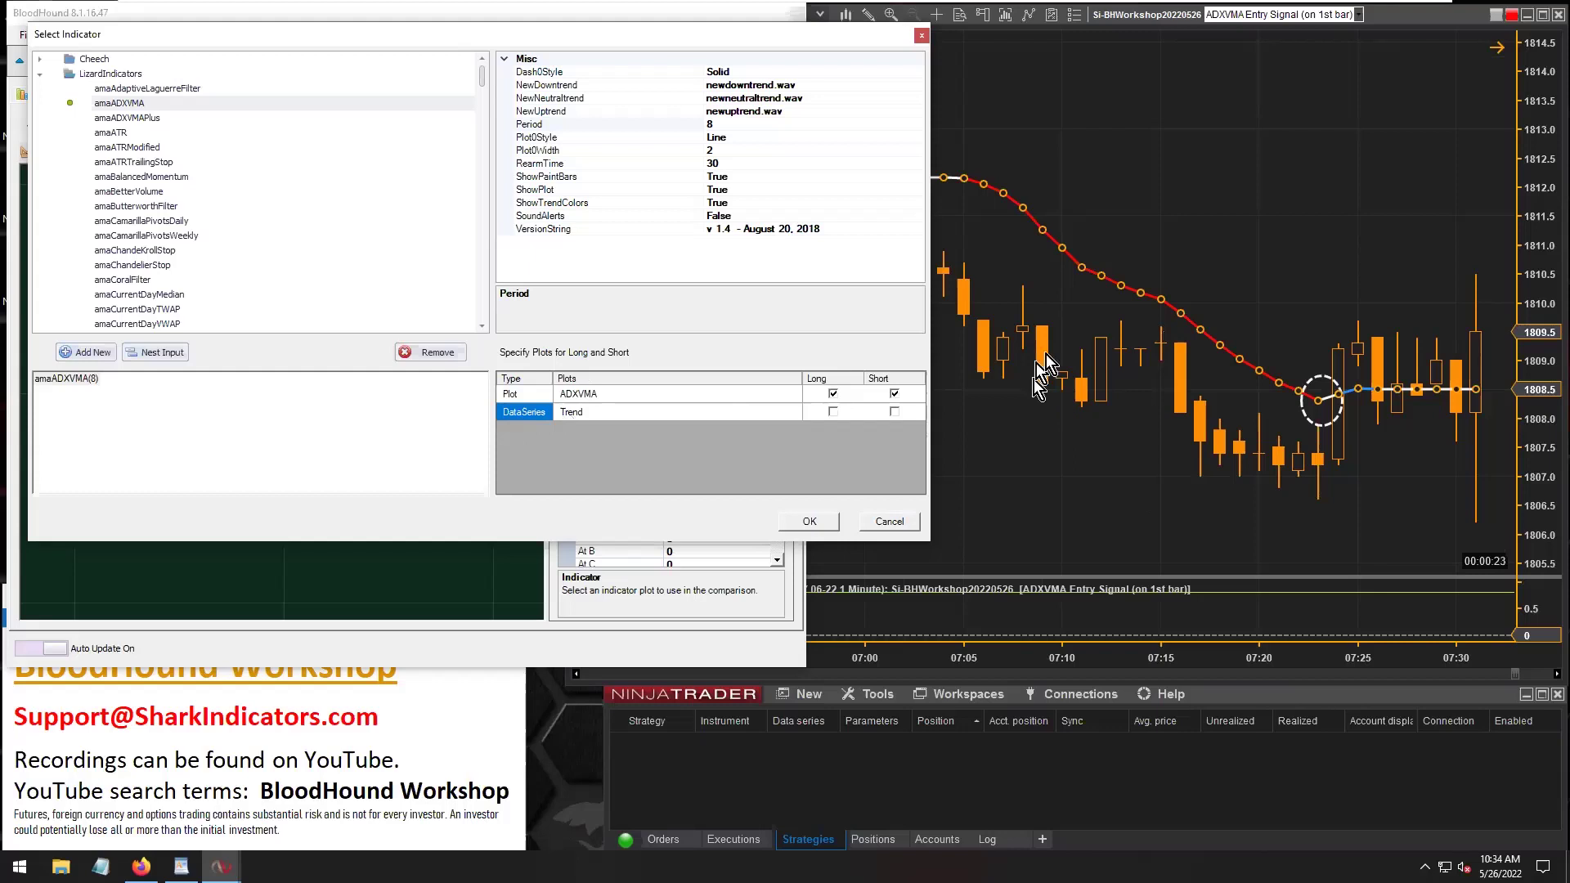
left_click(582, 396)
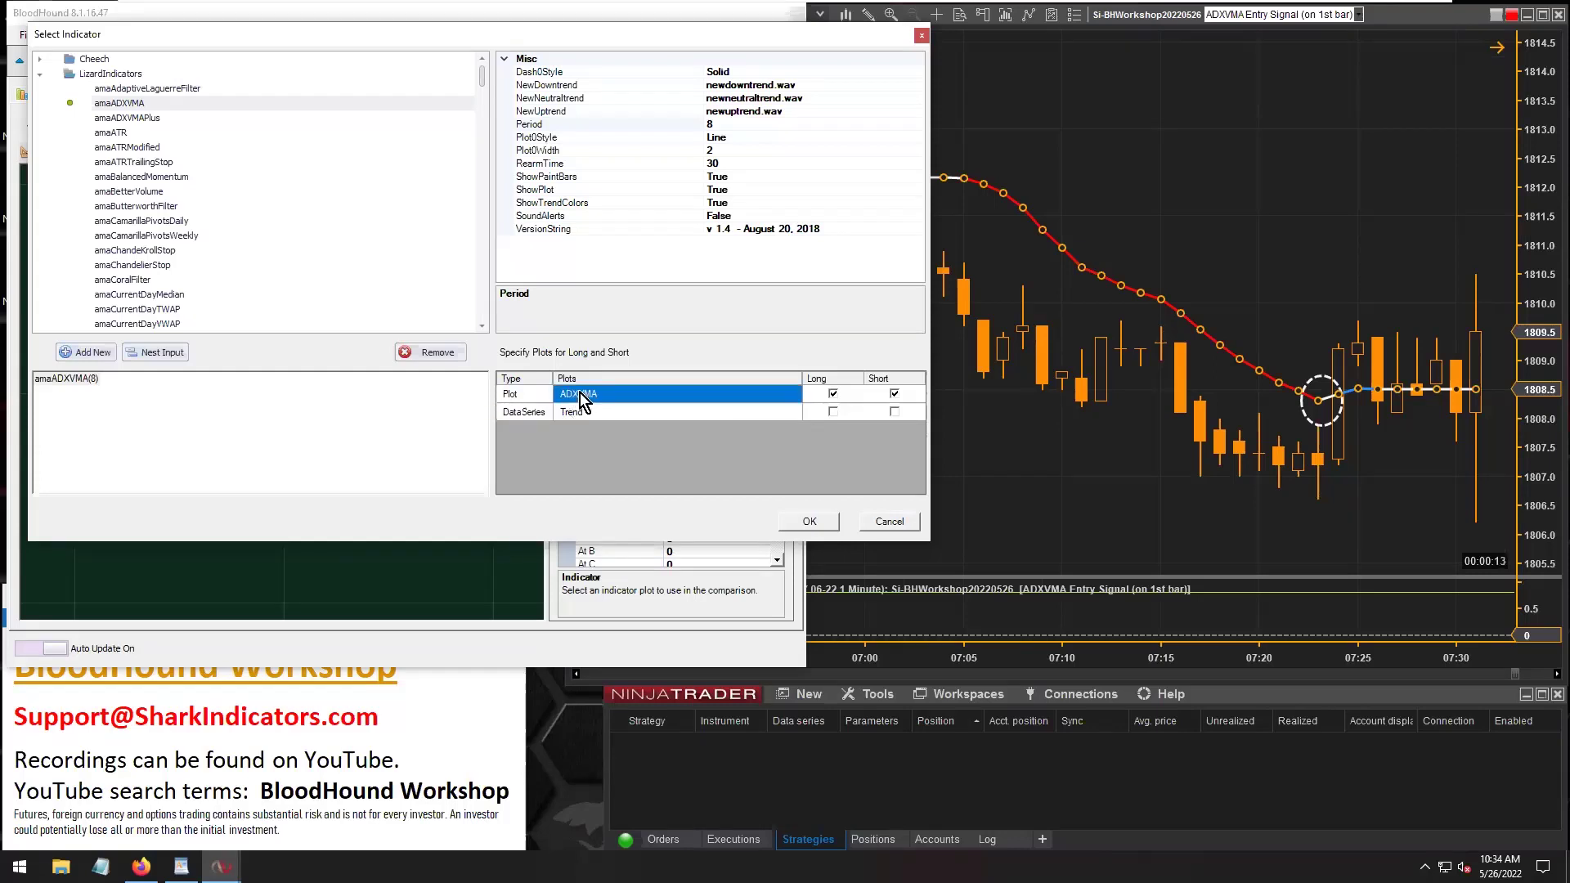
left_click(524, 395)
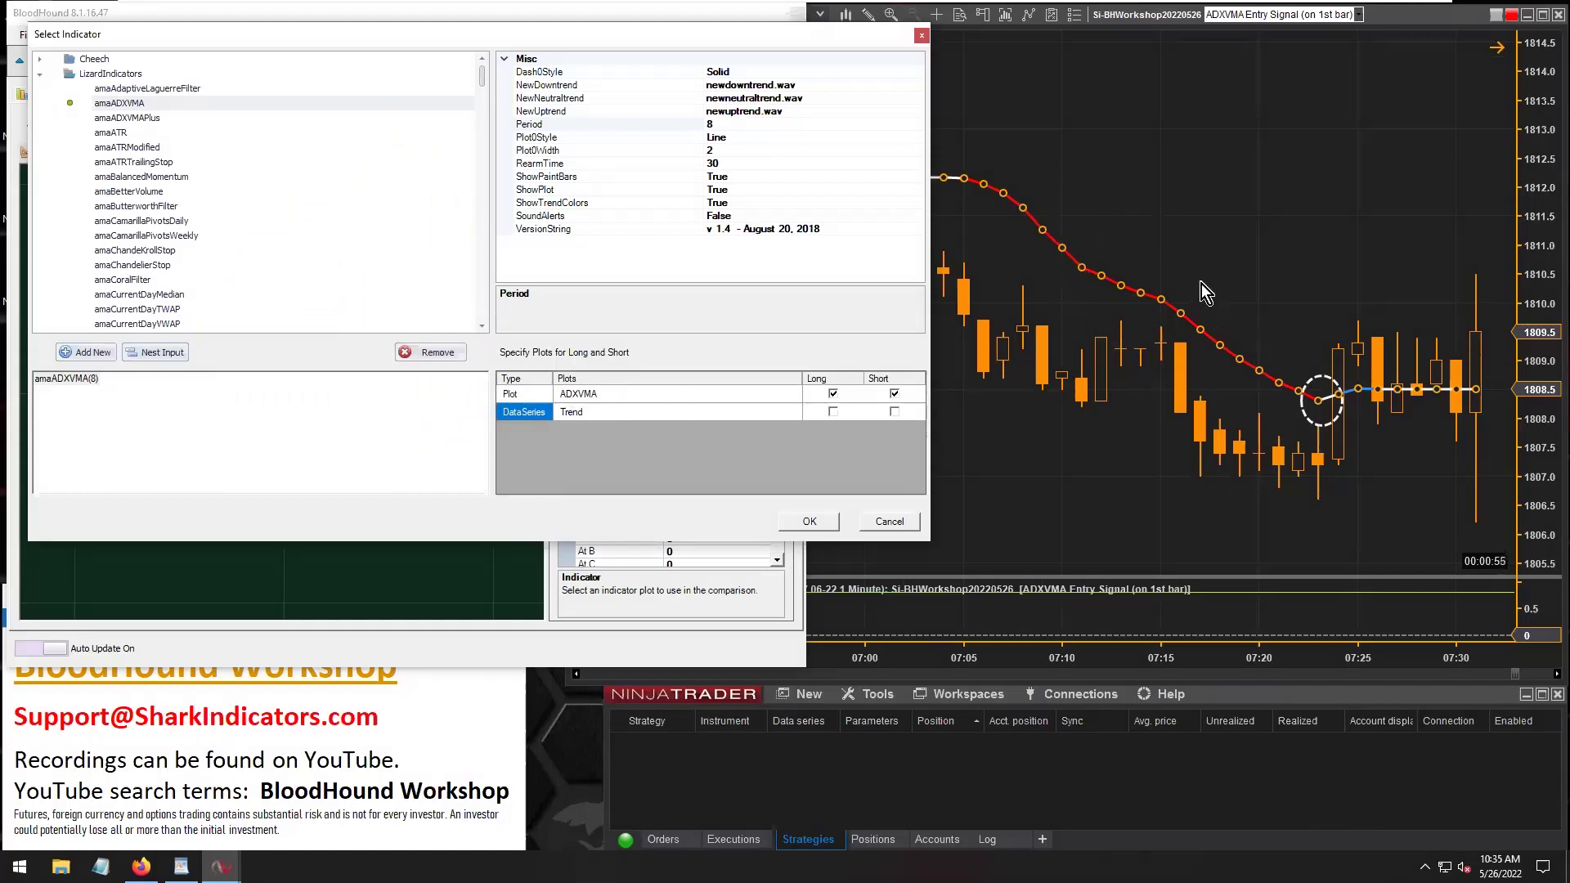
left_click(572, 412)
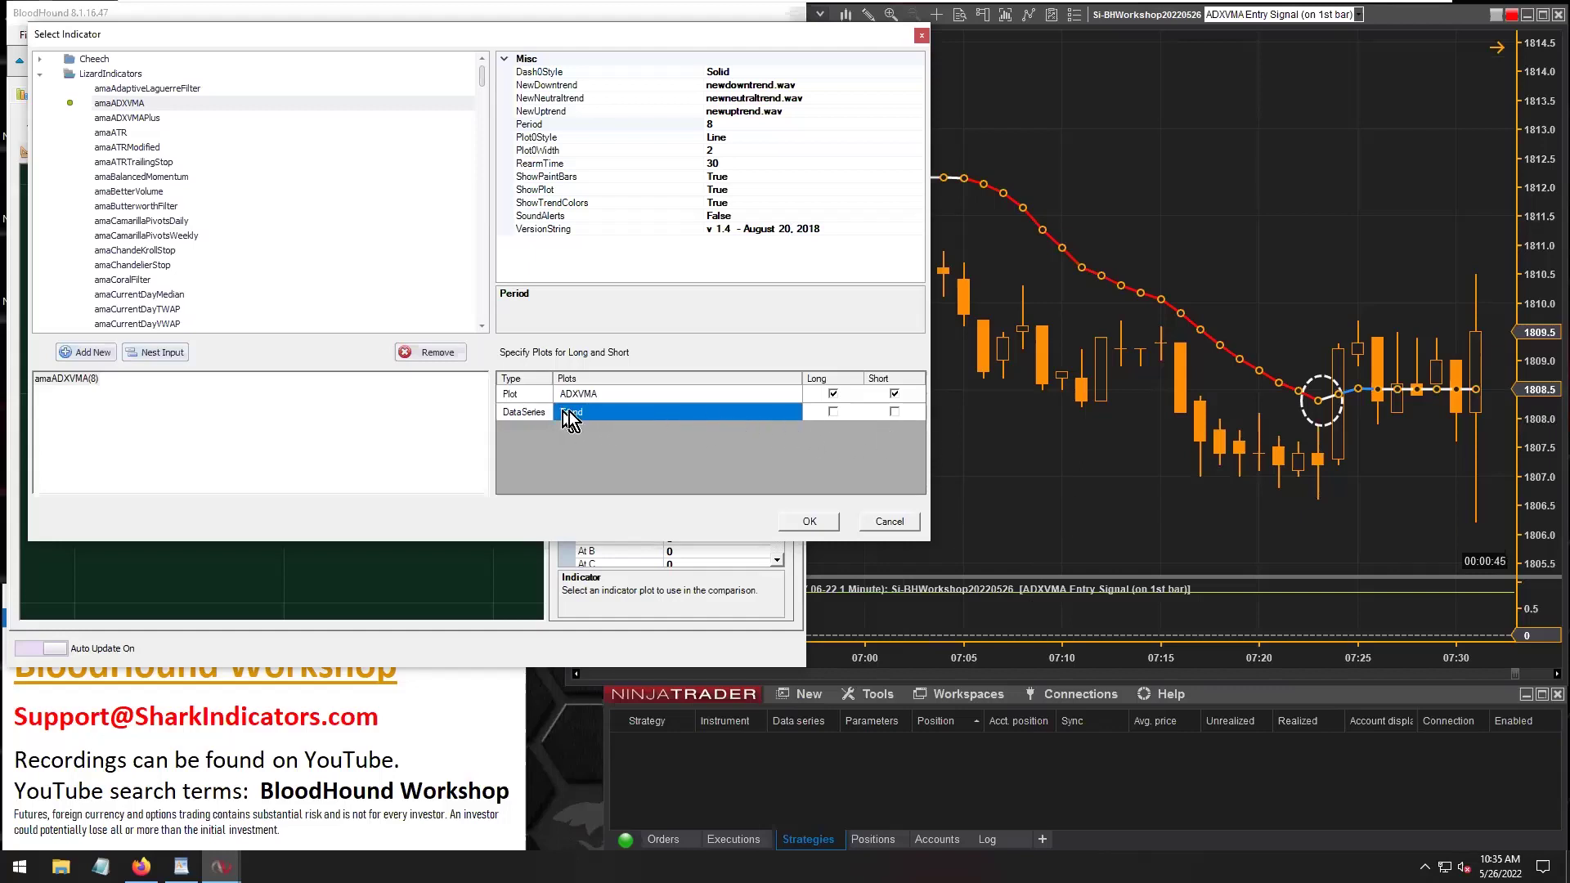
left_click(832, 413)
left_click(896, 413)
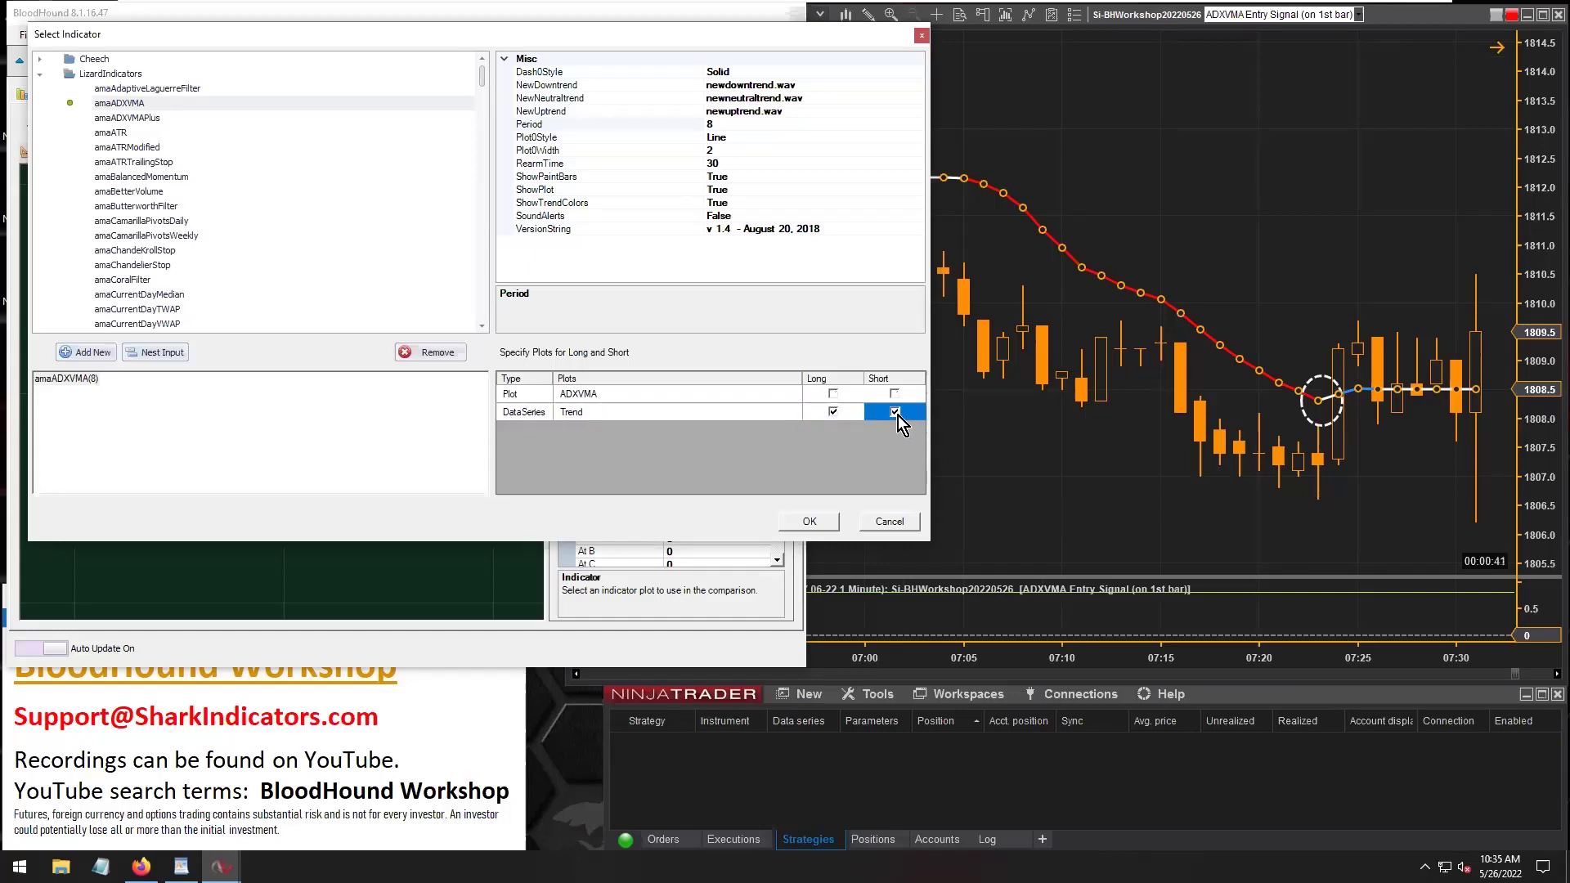
Narrow the Select Indicator dialog and its indicator list, and accept the amaADXVMA Trend selection
left_click_drag(929, 342, 778, 342)
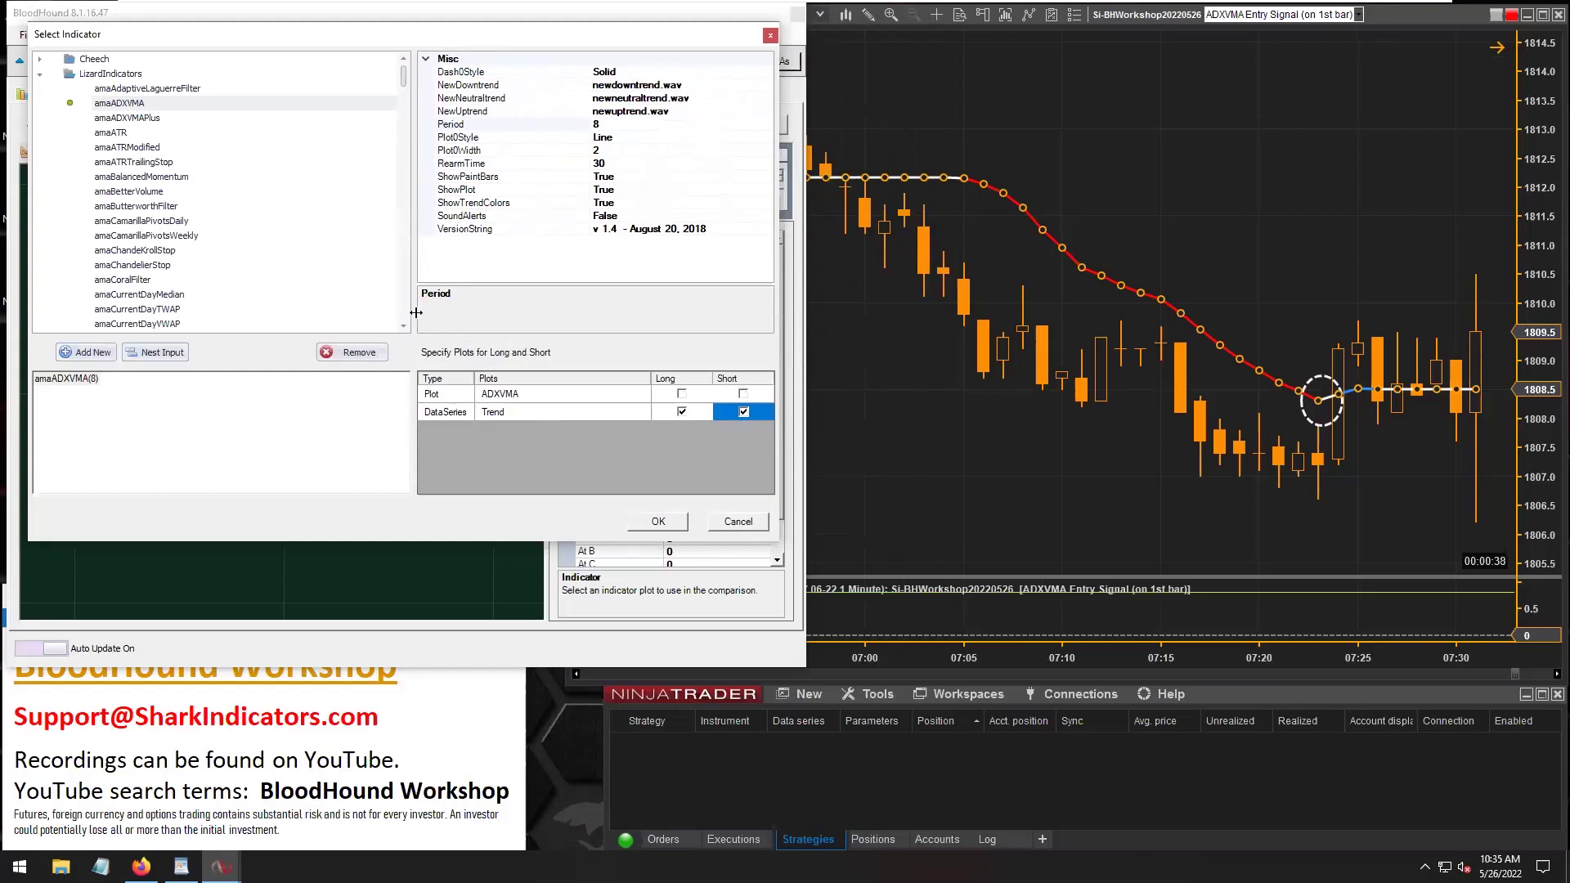
left_click_drag(415, 311, 365, 321)
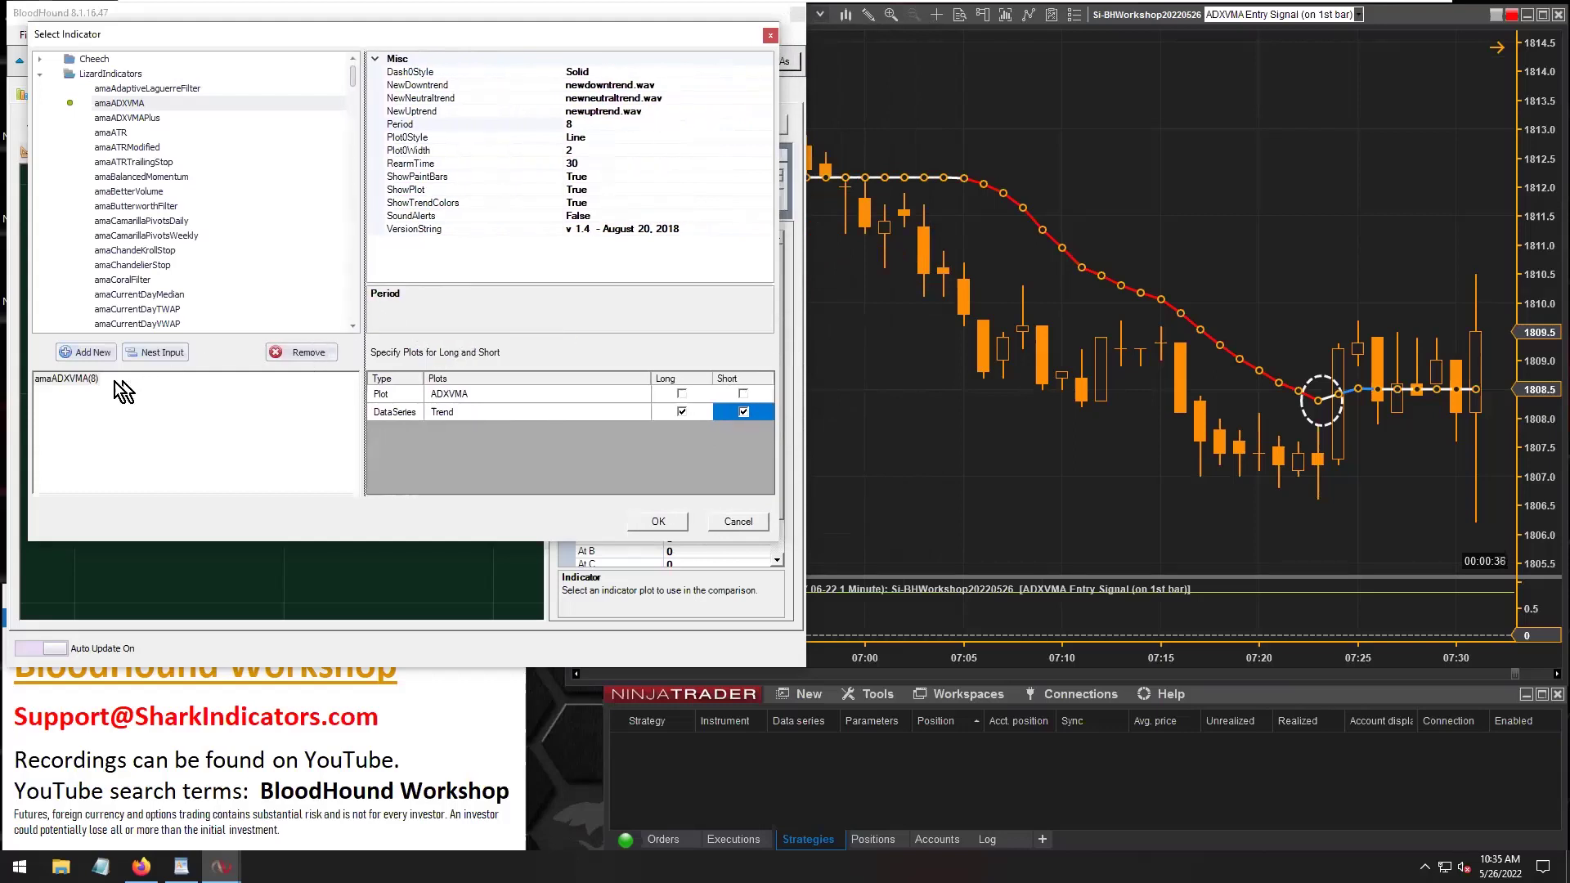
left_click(461, 413)
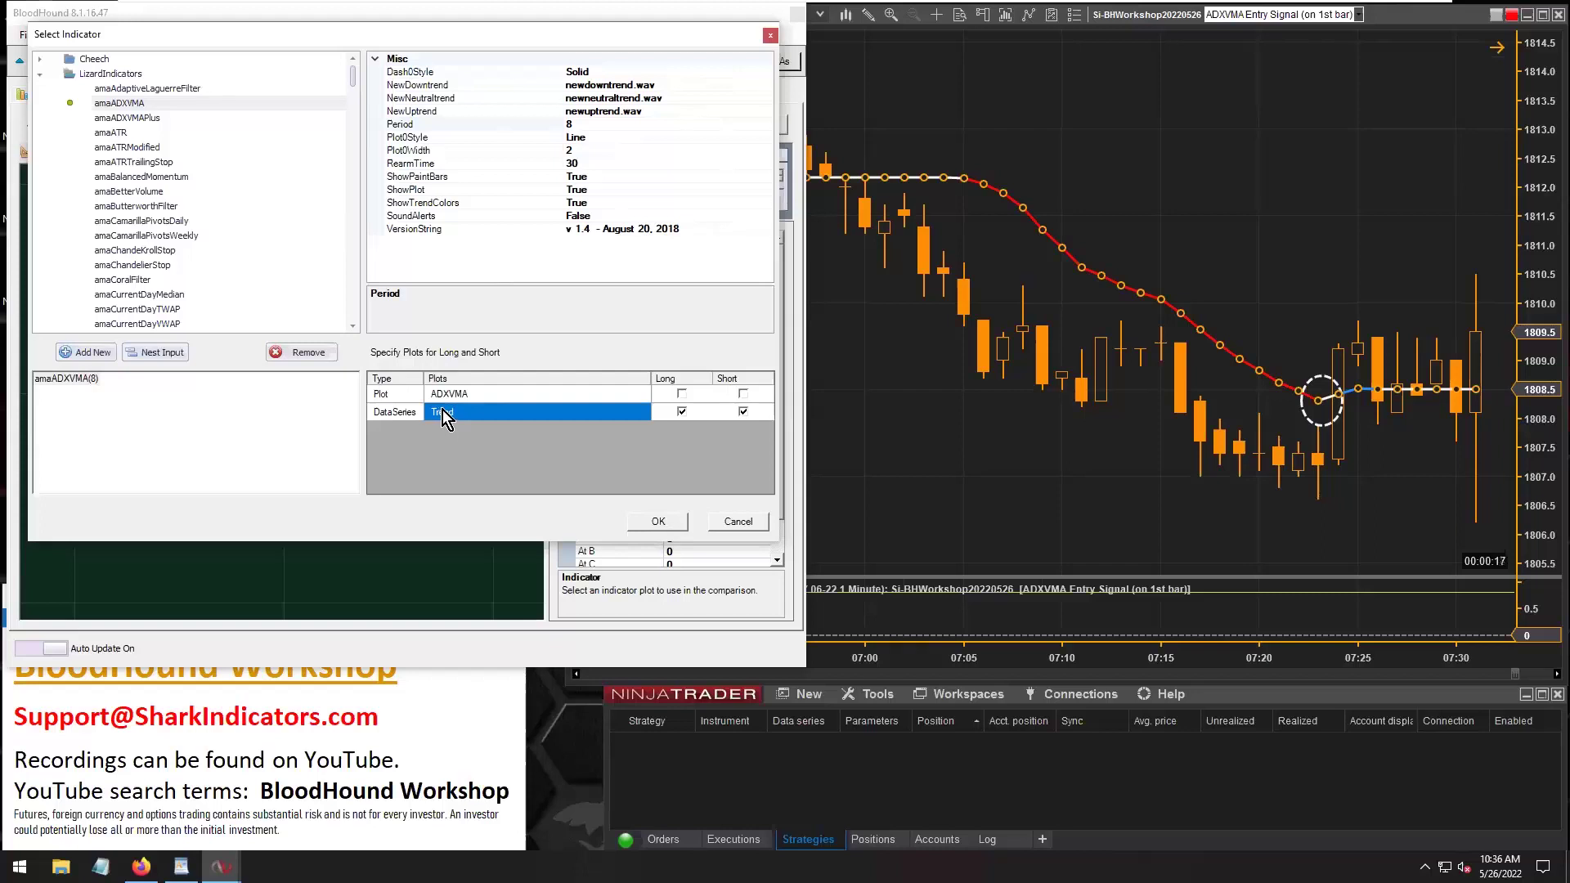
left_click(380, 414)
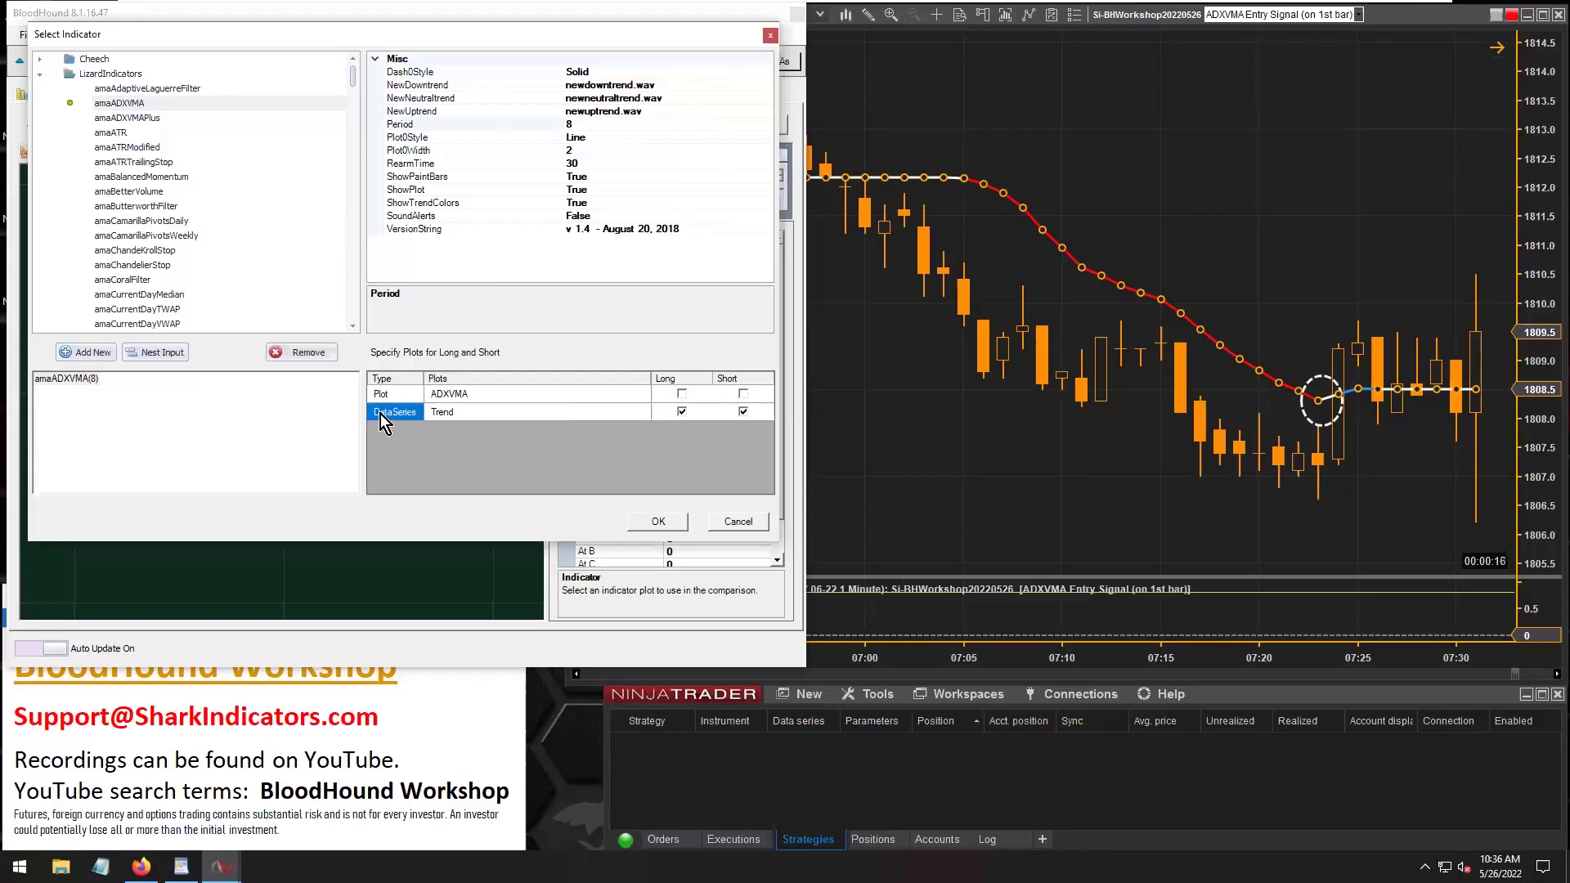
left_click(451, 413)
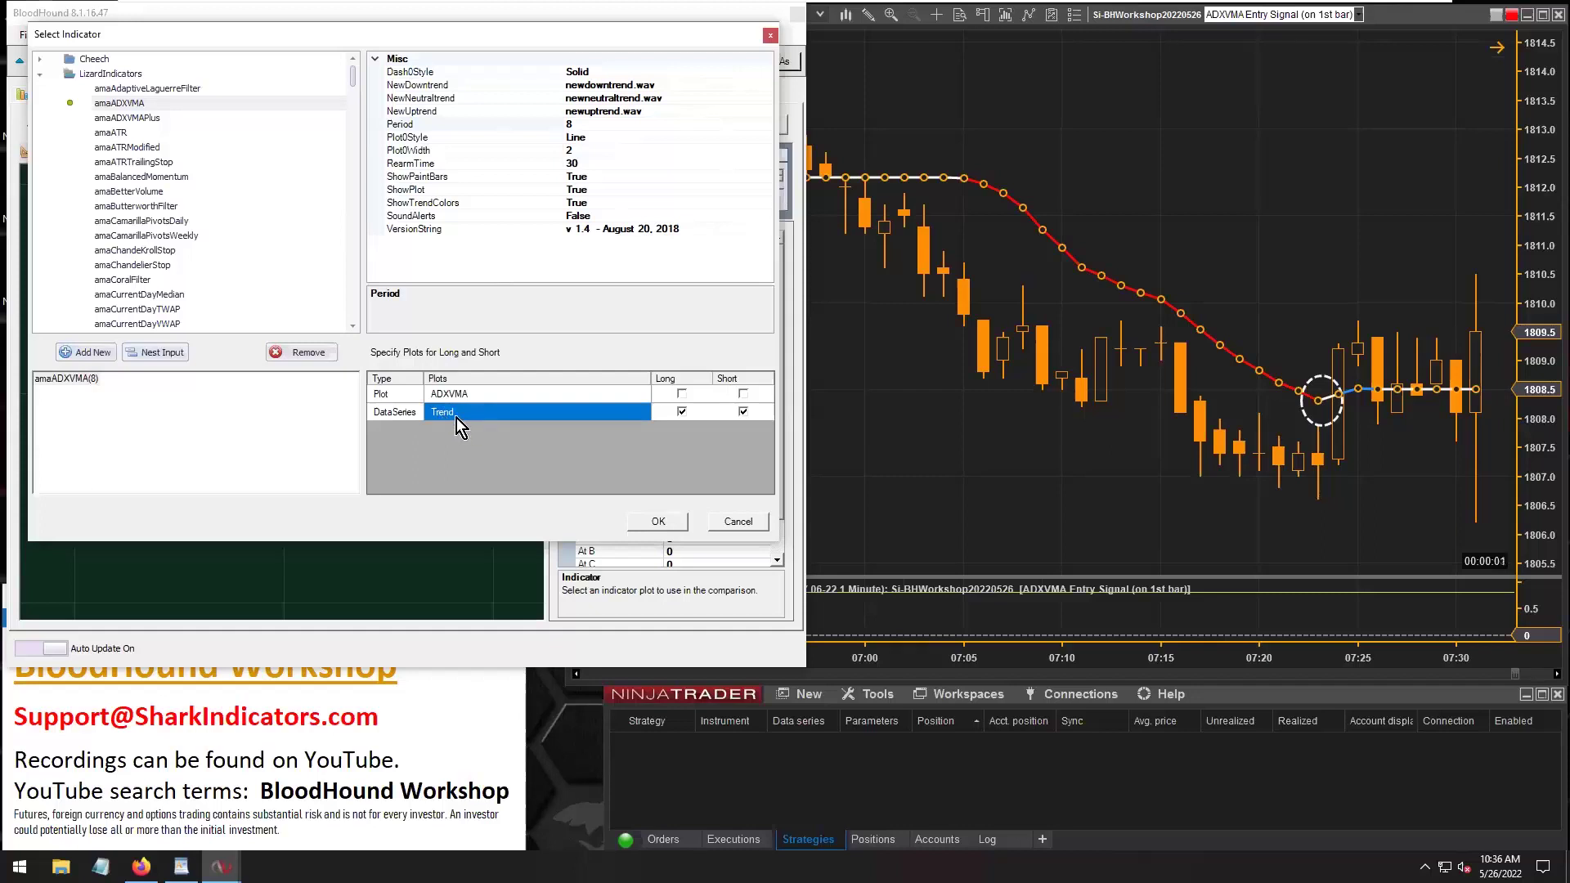
left_click(389, 411)
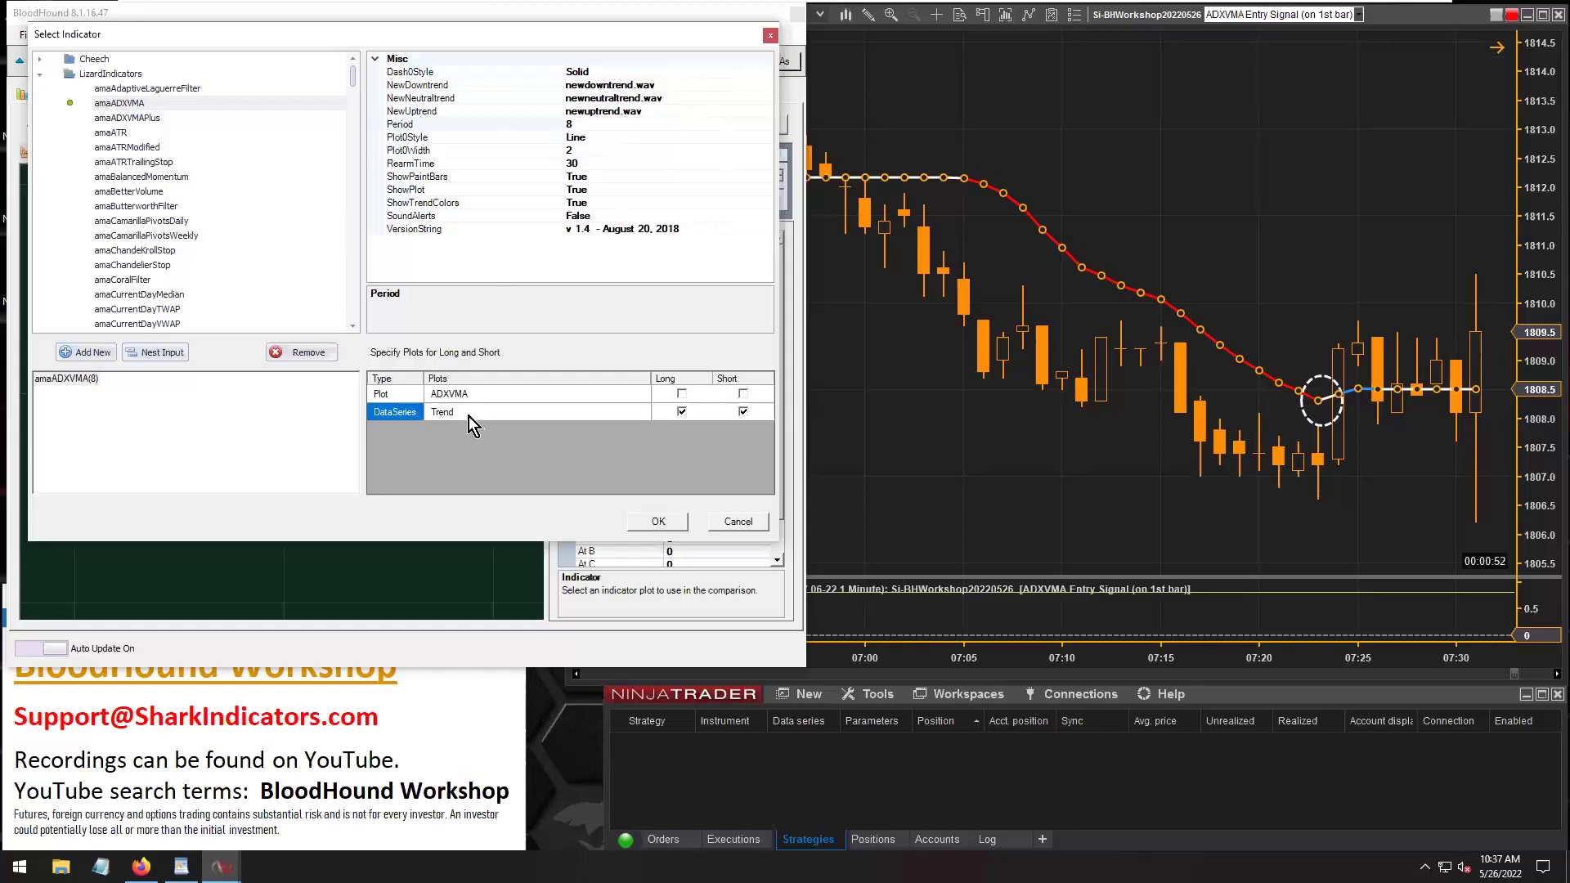
left_click(448, 412)
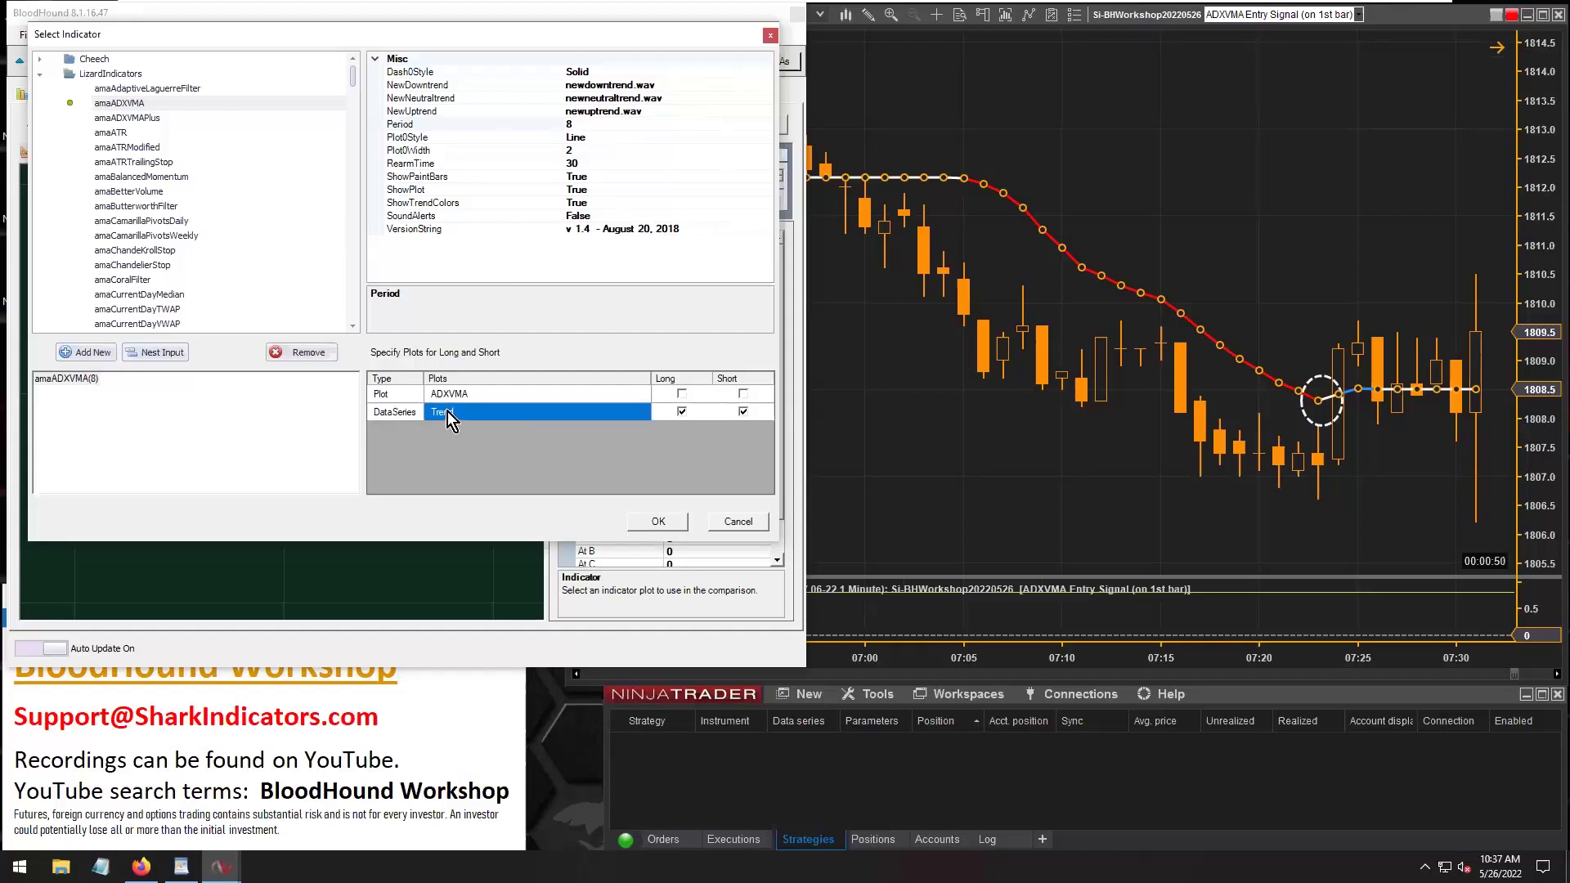
left_click(391, 416)
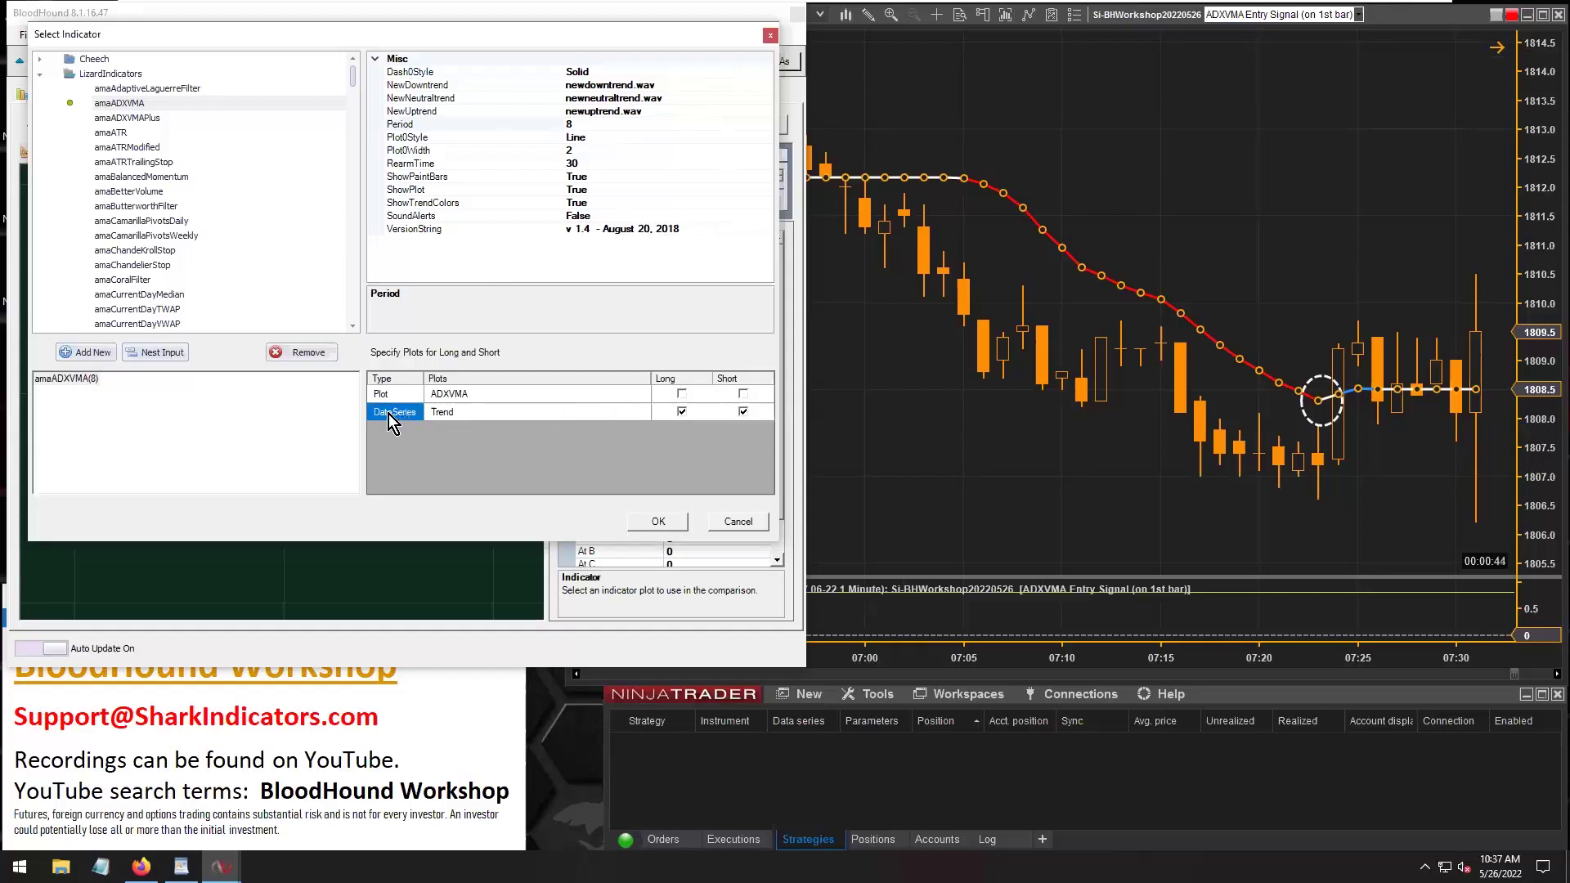
left_click(446, 417)
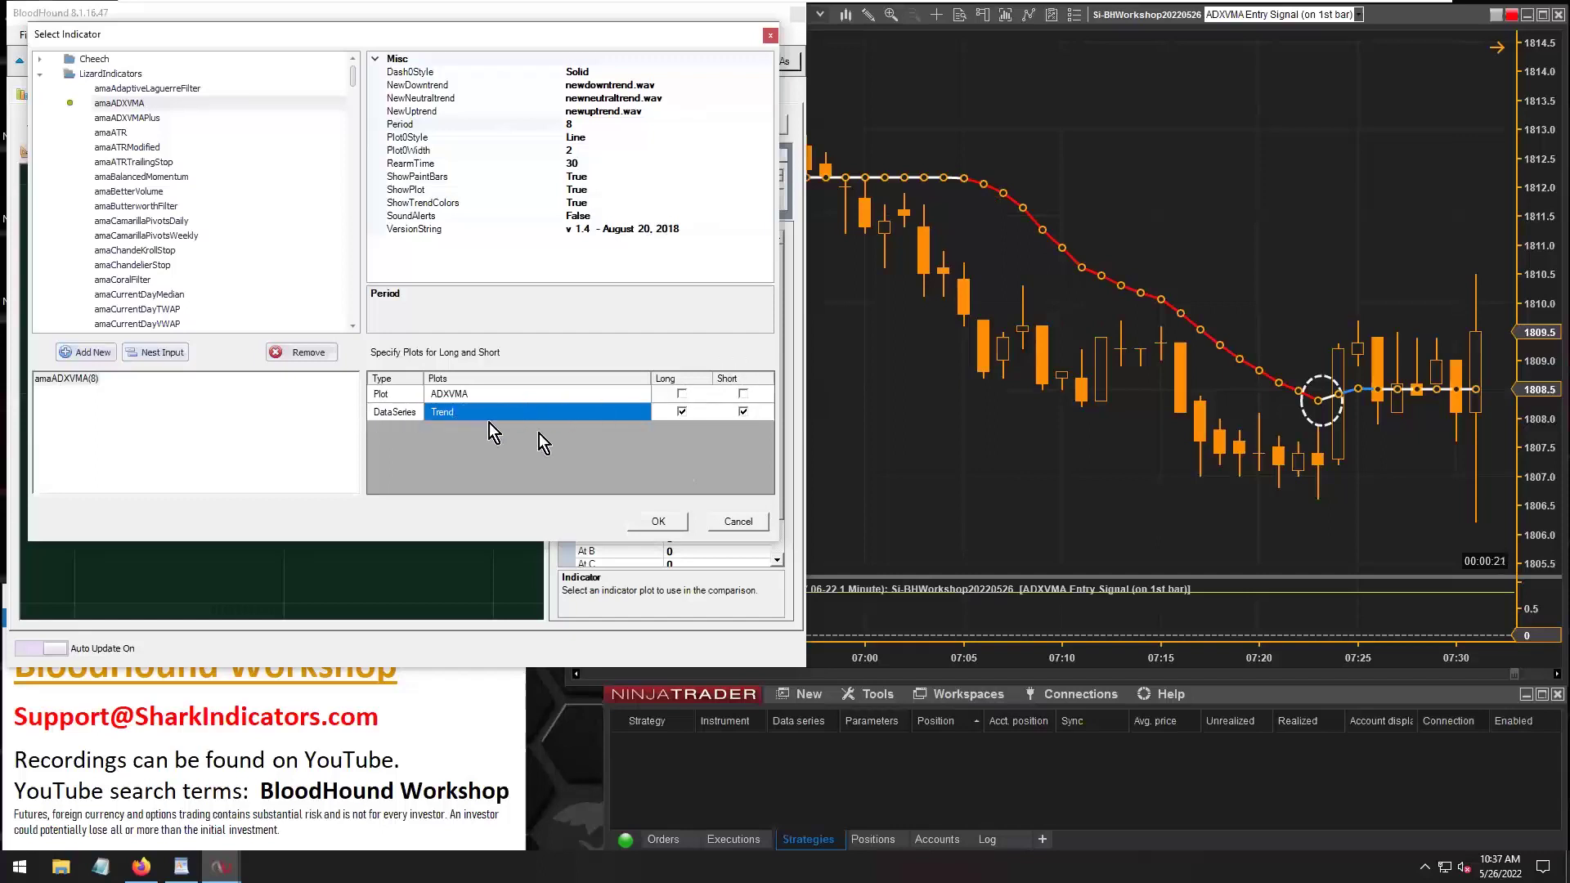
left_click(657, 522)
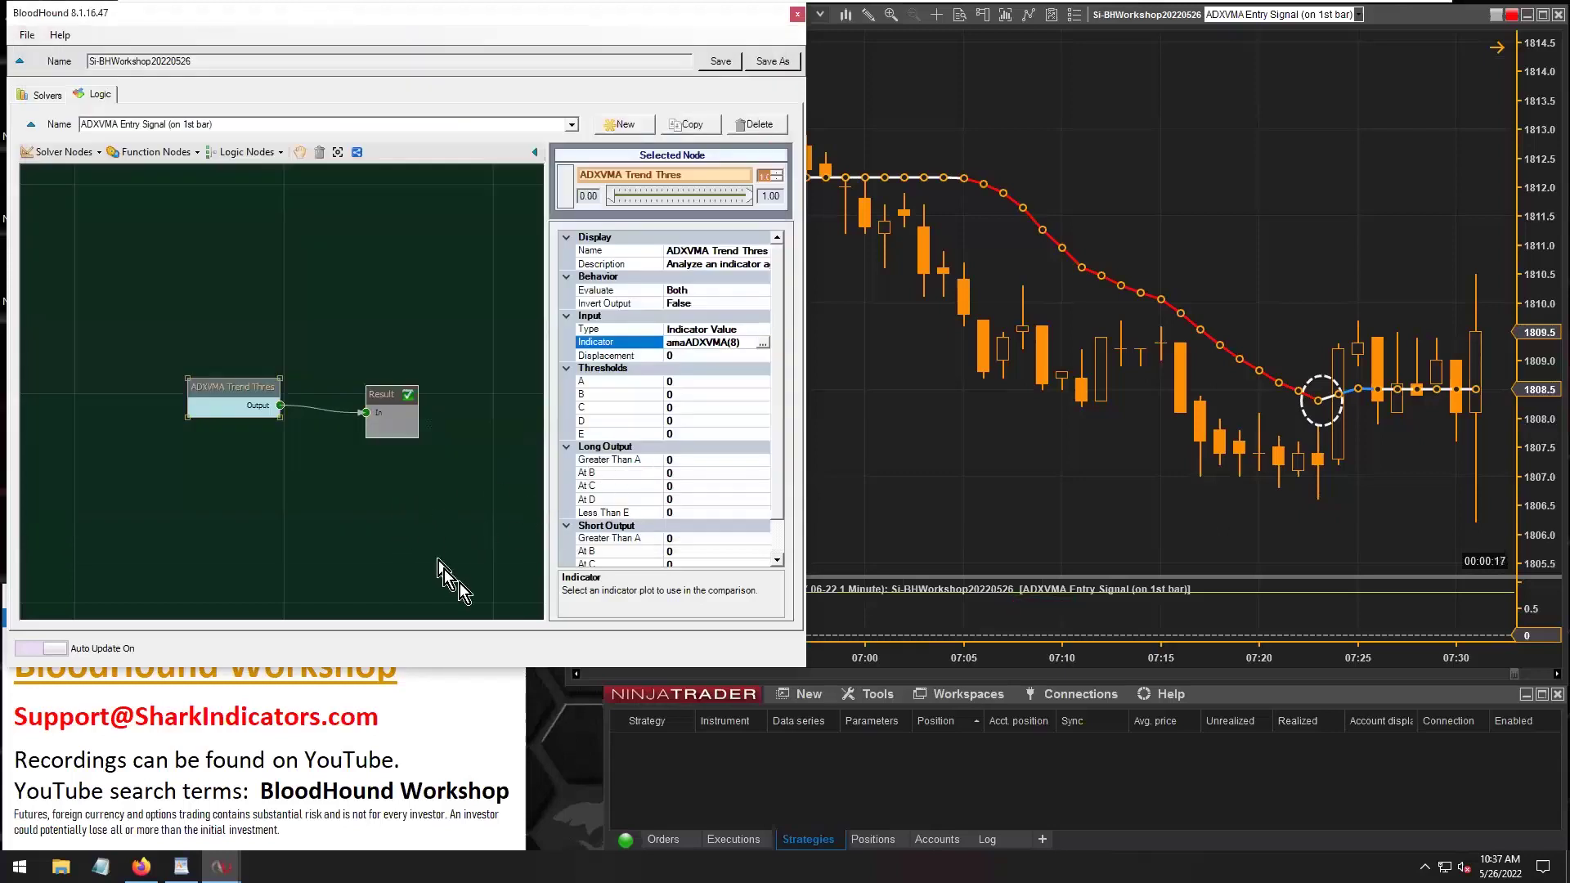
Make the BloodHound window taller and set the solver's Long Output for Greater Than A to 1
left_click_drag(597, 666, 577, 702)
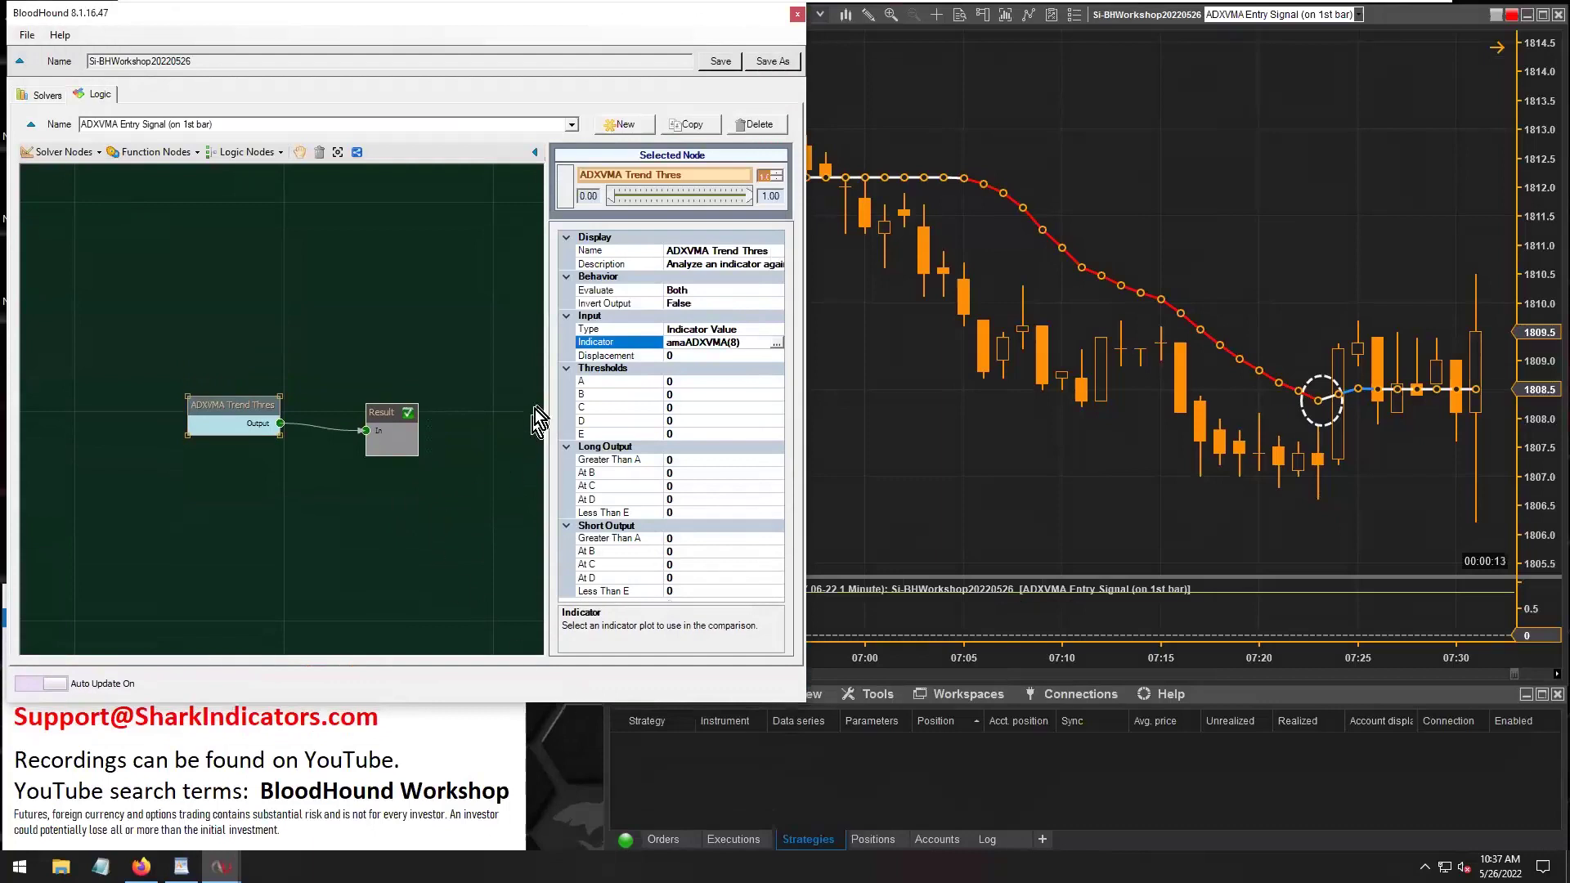
left_click(680, 462)
double_click(682, 460)
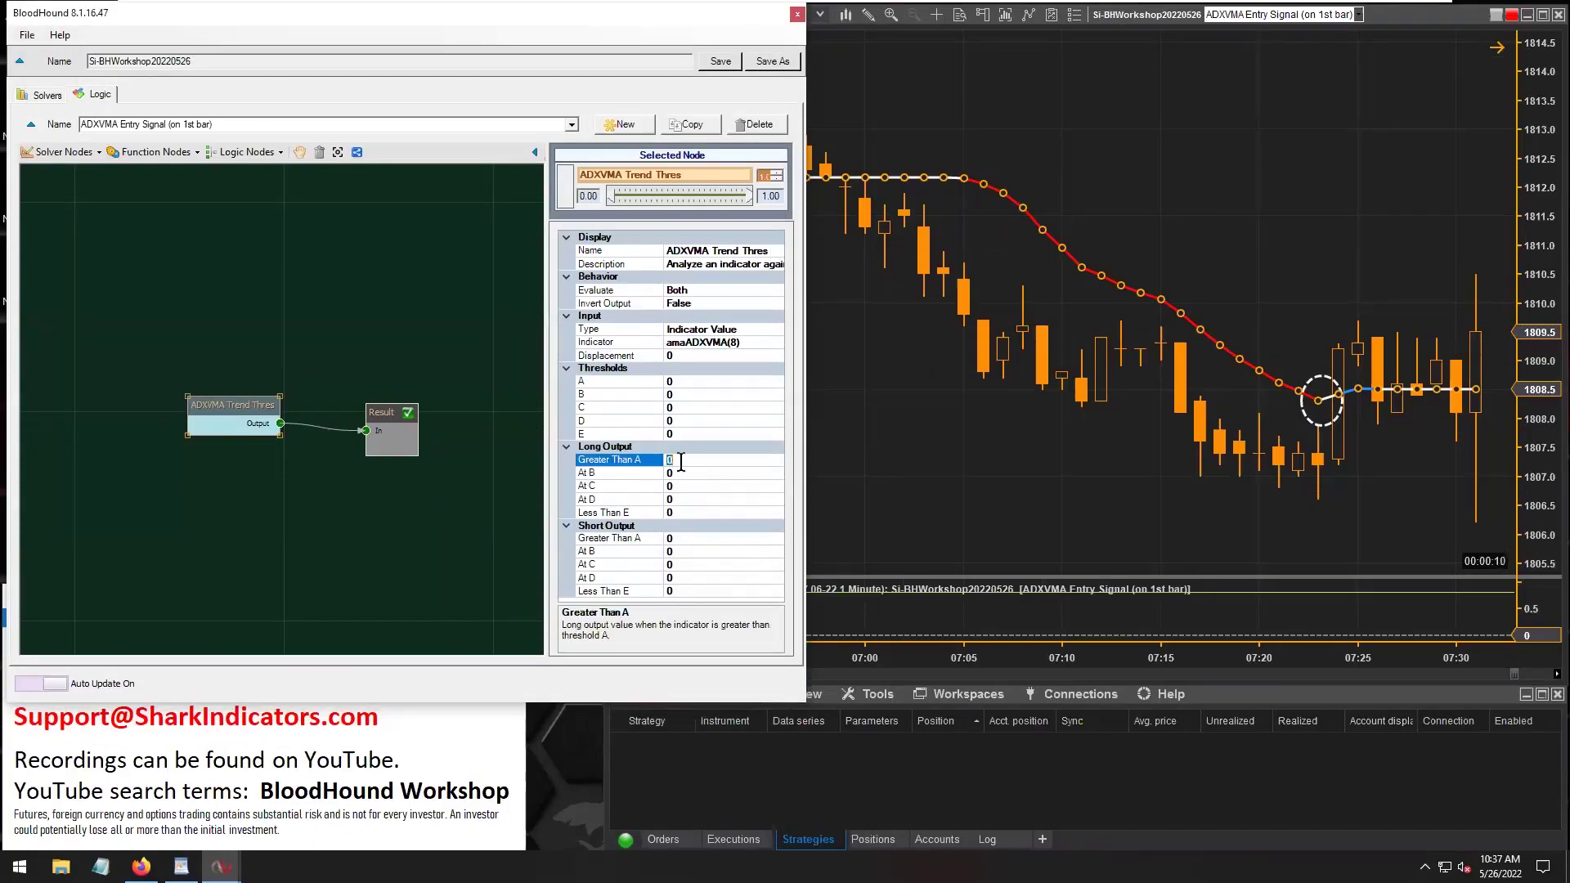
type("1")
key("Return")
Set the solver's Short Output for Less Than E to 1
left_click(600, 591)
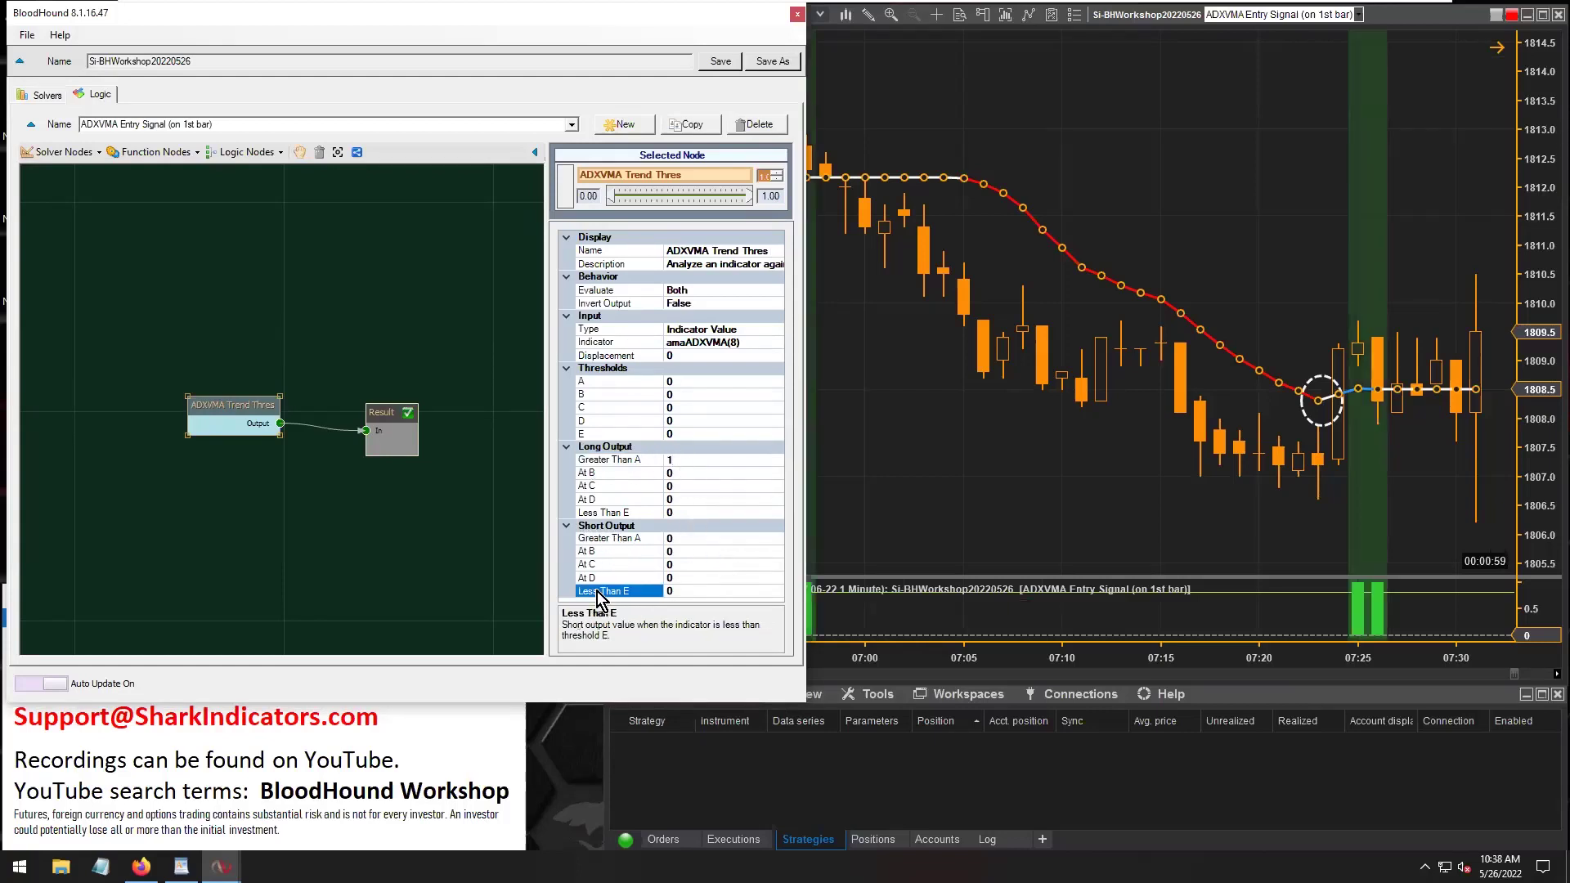
type("1")
left_click(677, 578)
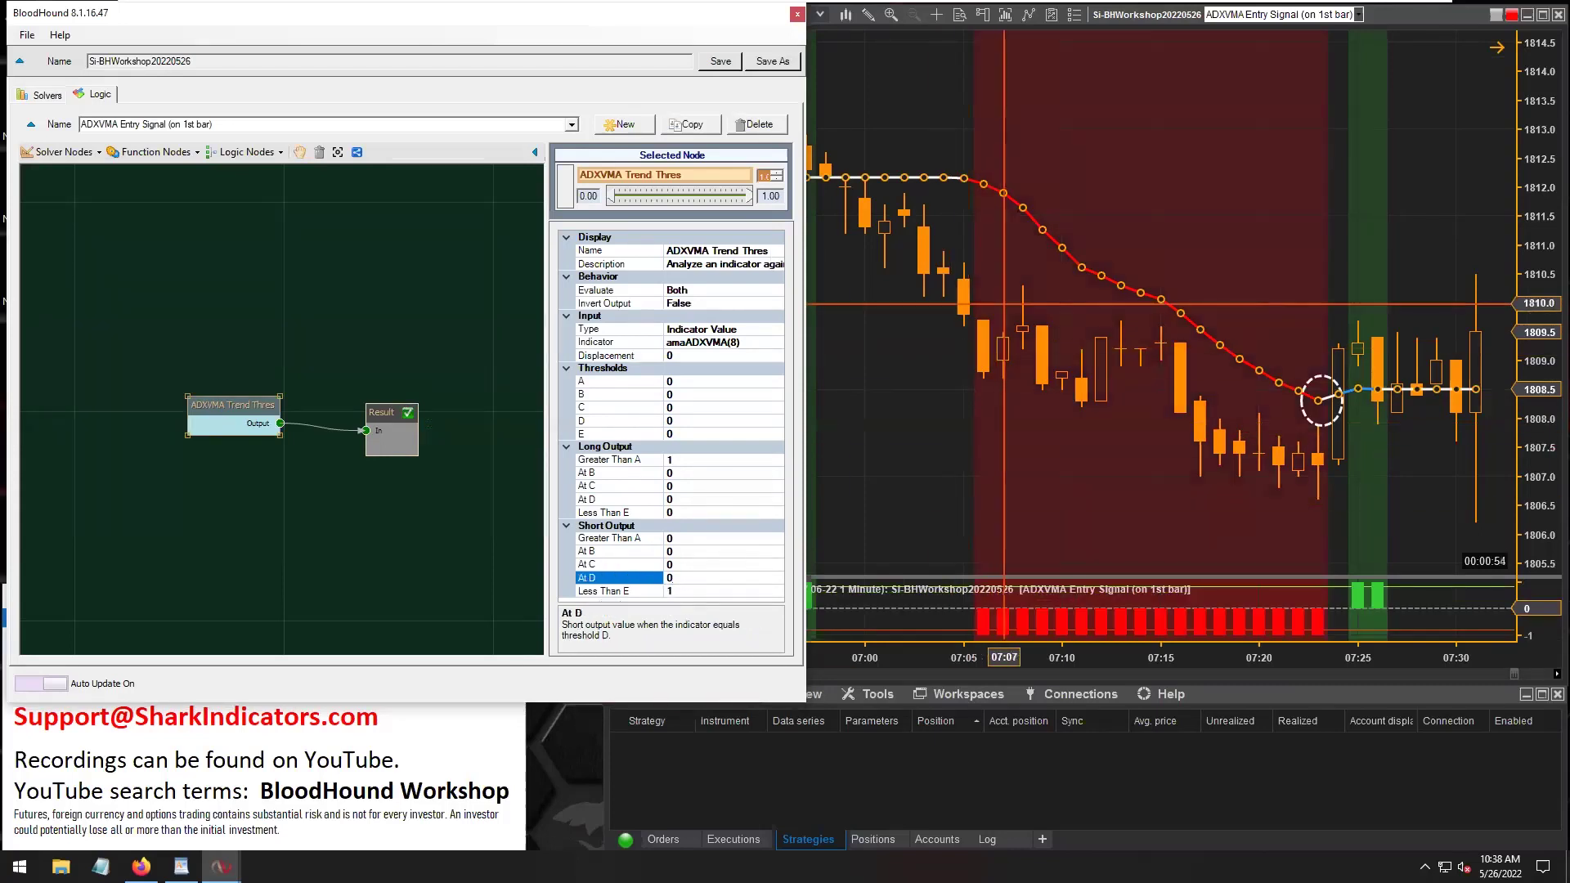
Bring the chart forward and select the ADXVMA line to compare its color changes with the long and short signals
left_click(977, 264)
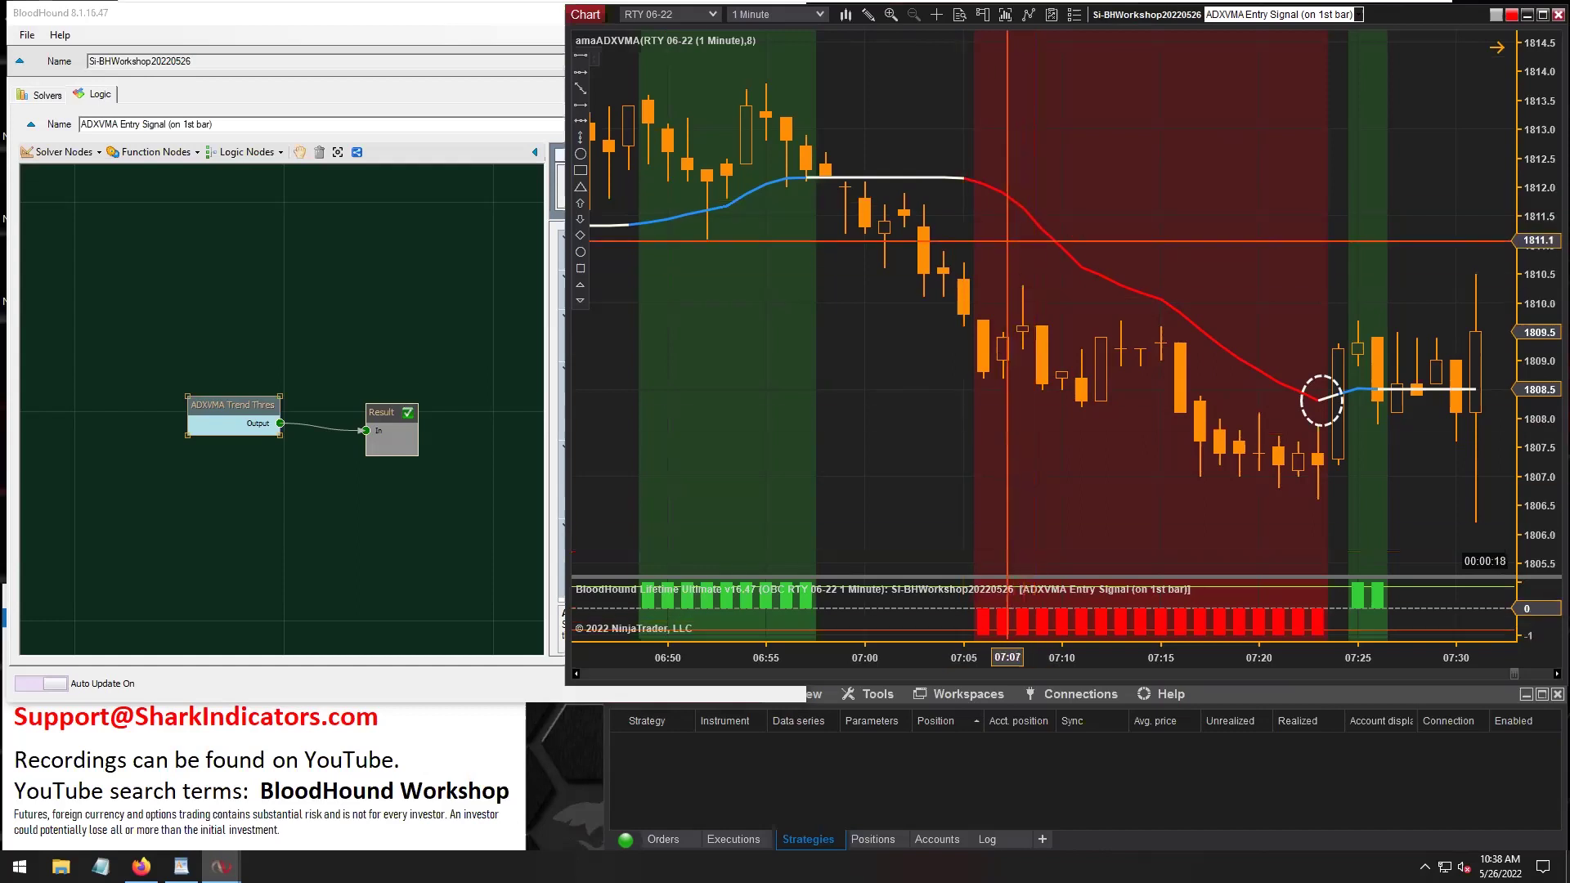
left_click(991, 185)
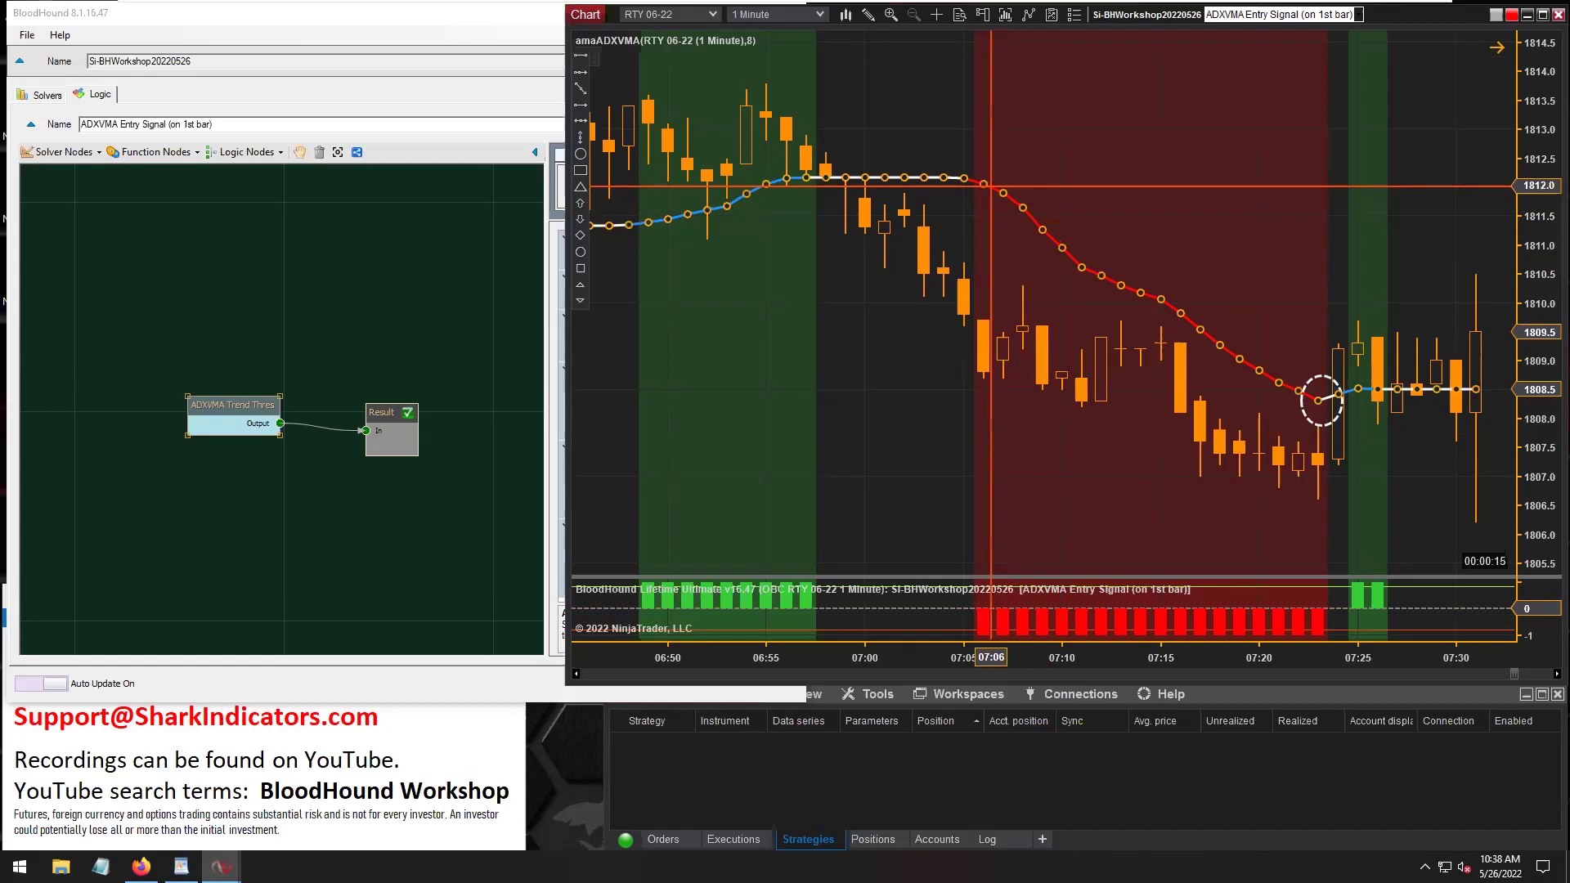
Draw a rectangle around the first long-trend bar at 08:16, enclosing the green arrow marker on the ADXVMA line
left_click(1090, 504)
scroll(1347, 476, "down", 5)
scroll(1347, 476, "down", 7)
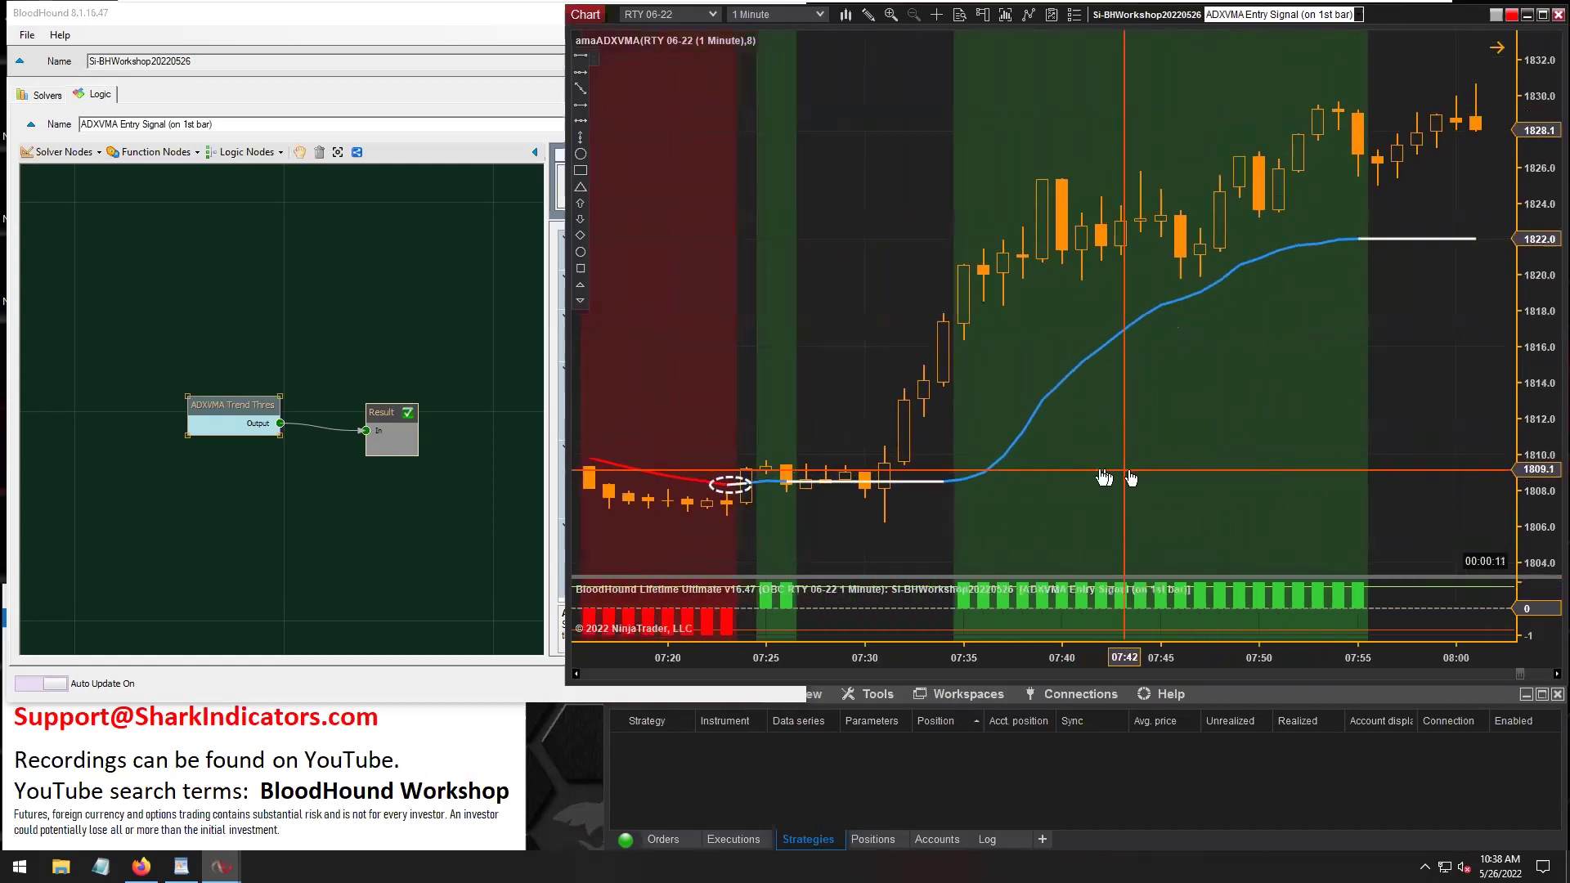
scroll(871, 423, "down", 3)
scroll(1055, 442, "down", 6)
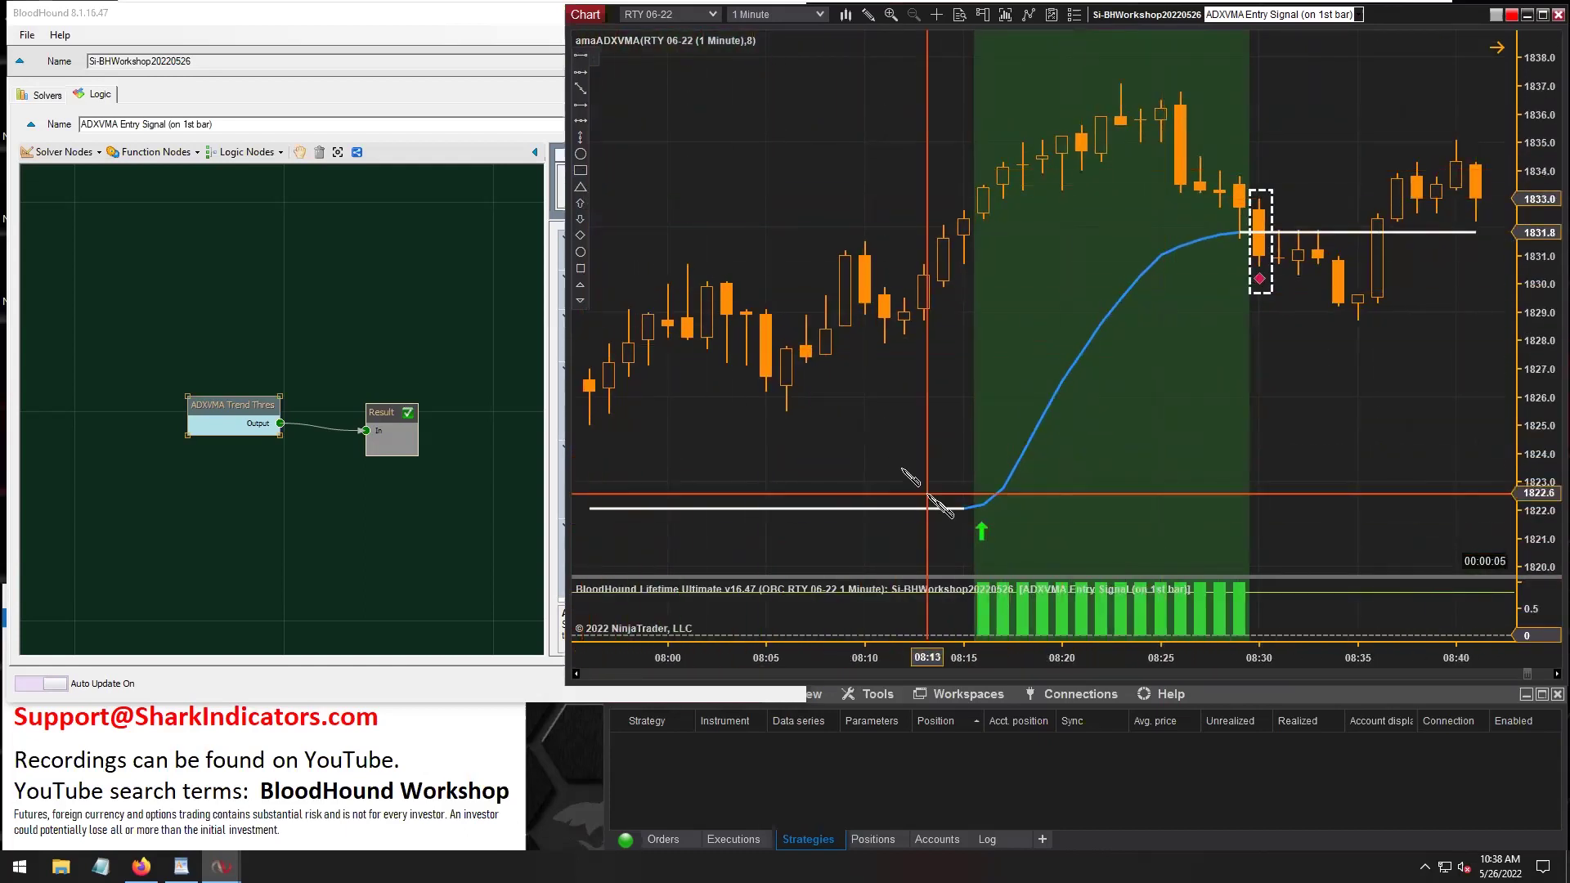
left_click(996, 546)
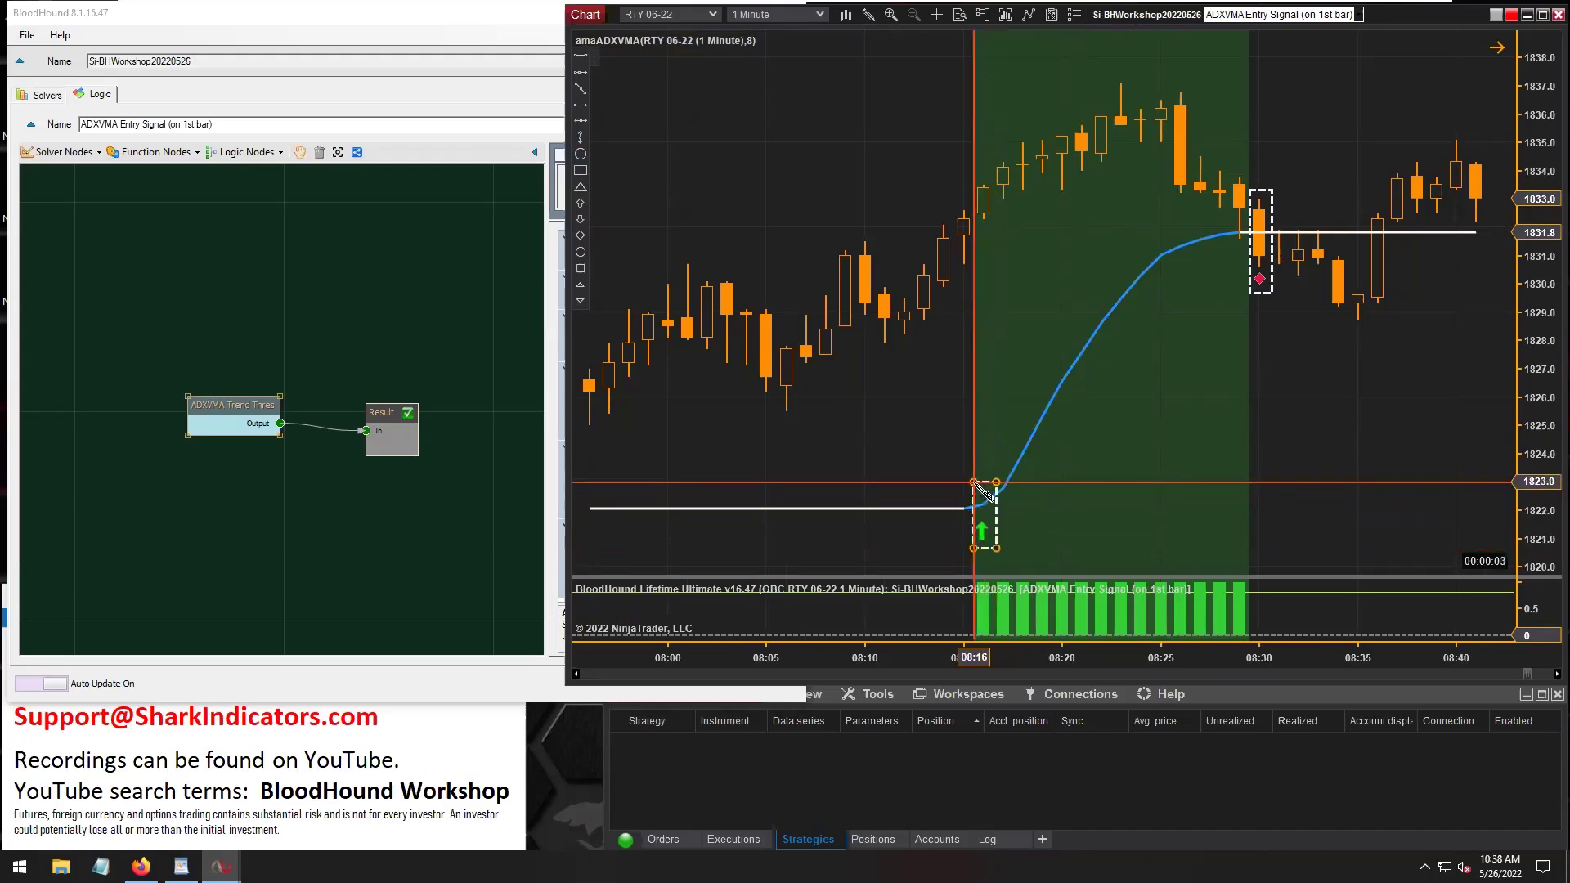
left_click(973, 482)
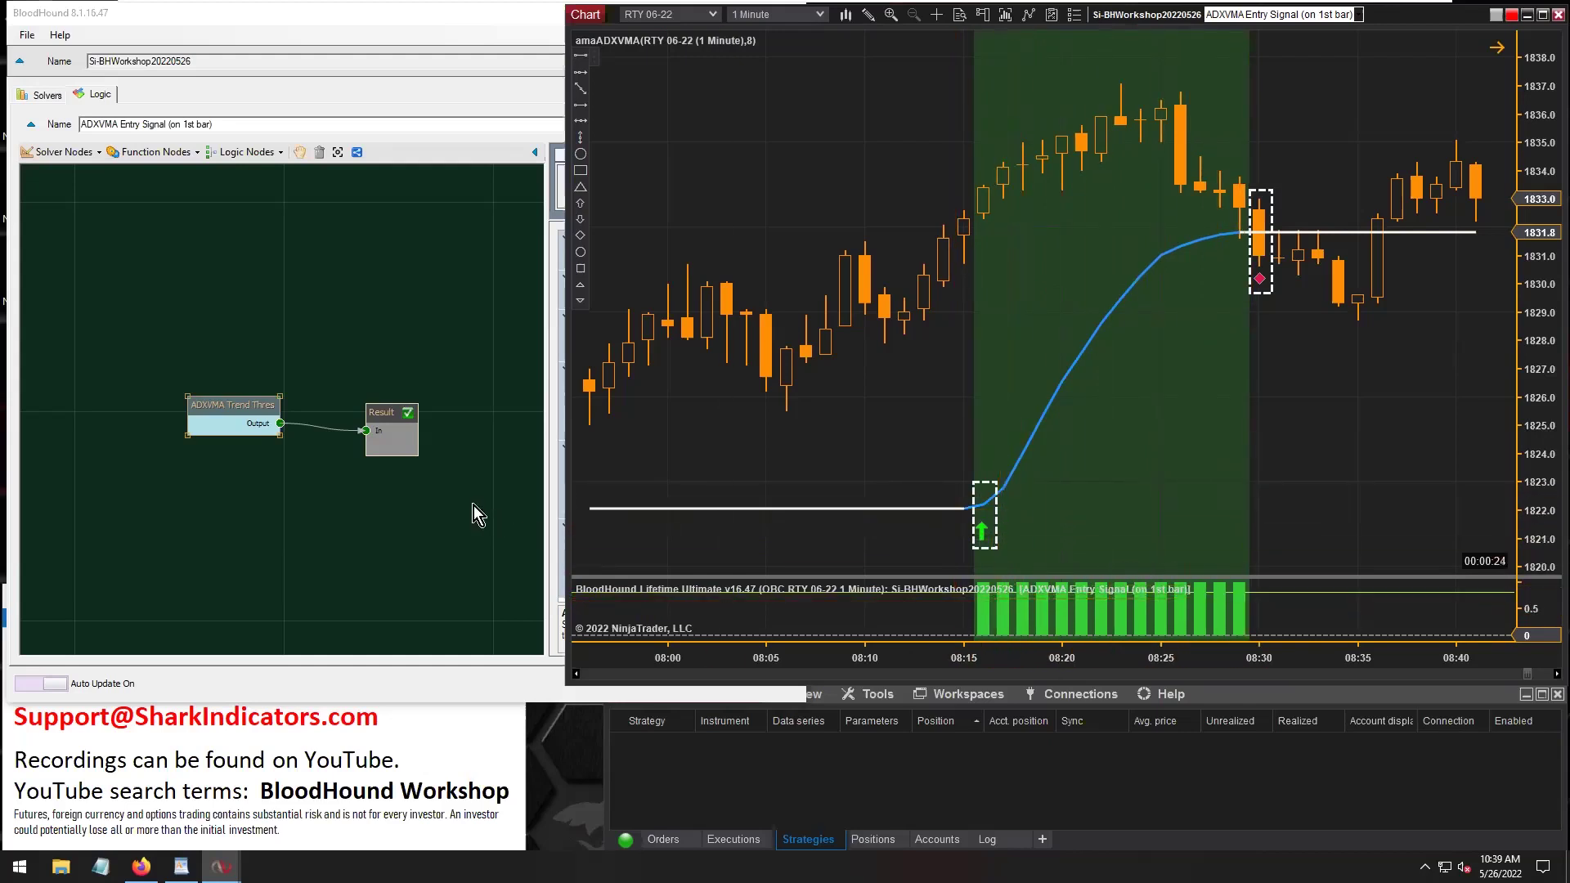
Add a Signal Blocker function node and wire it between the ADXVMA Trend Thres solver and the Result node
left_click_drag(211, 405, 65, 404)
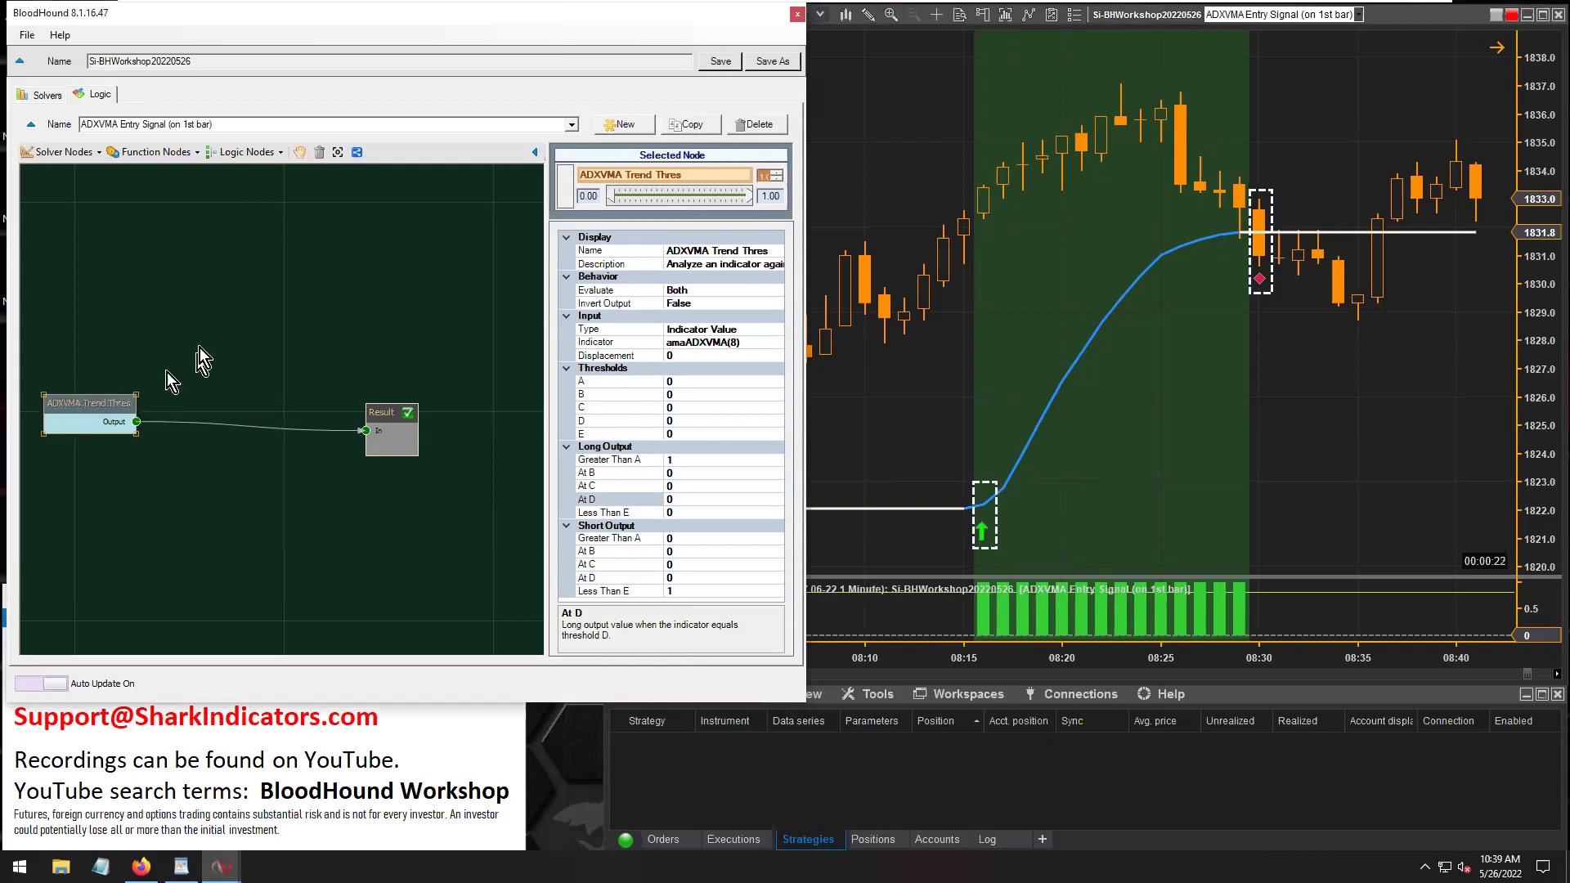
left_click(155, 152)
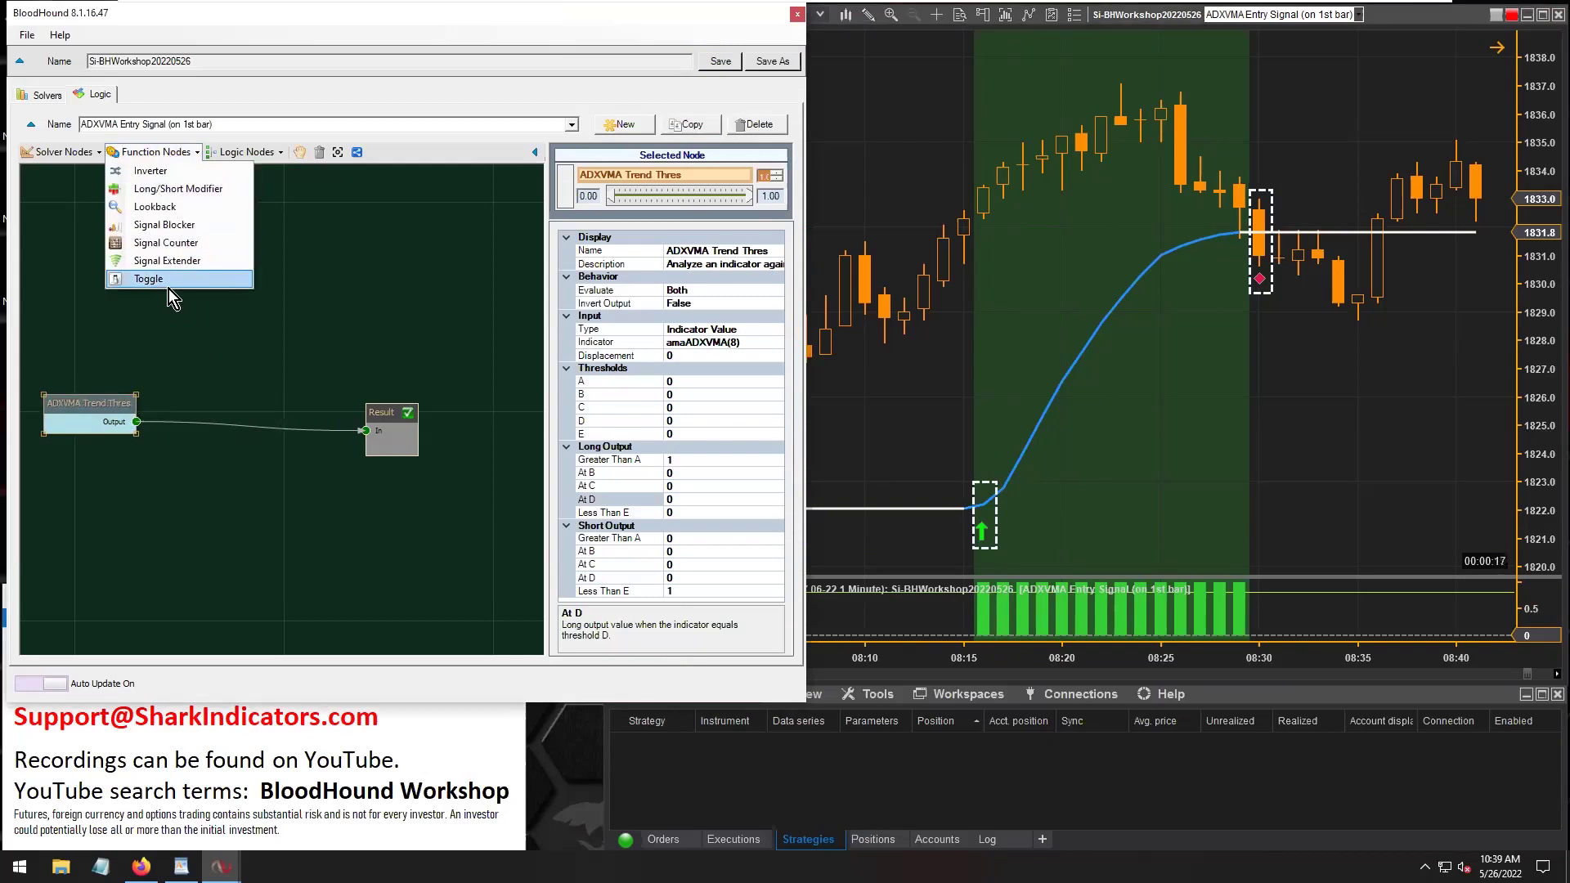
left_click(167, 225)
left_click_drag(309, 423, 217, 376)
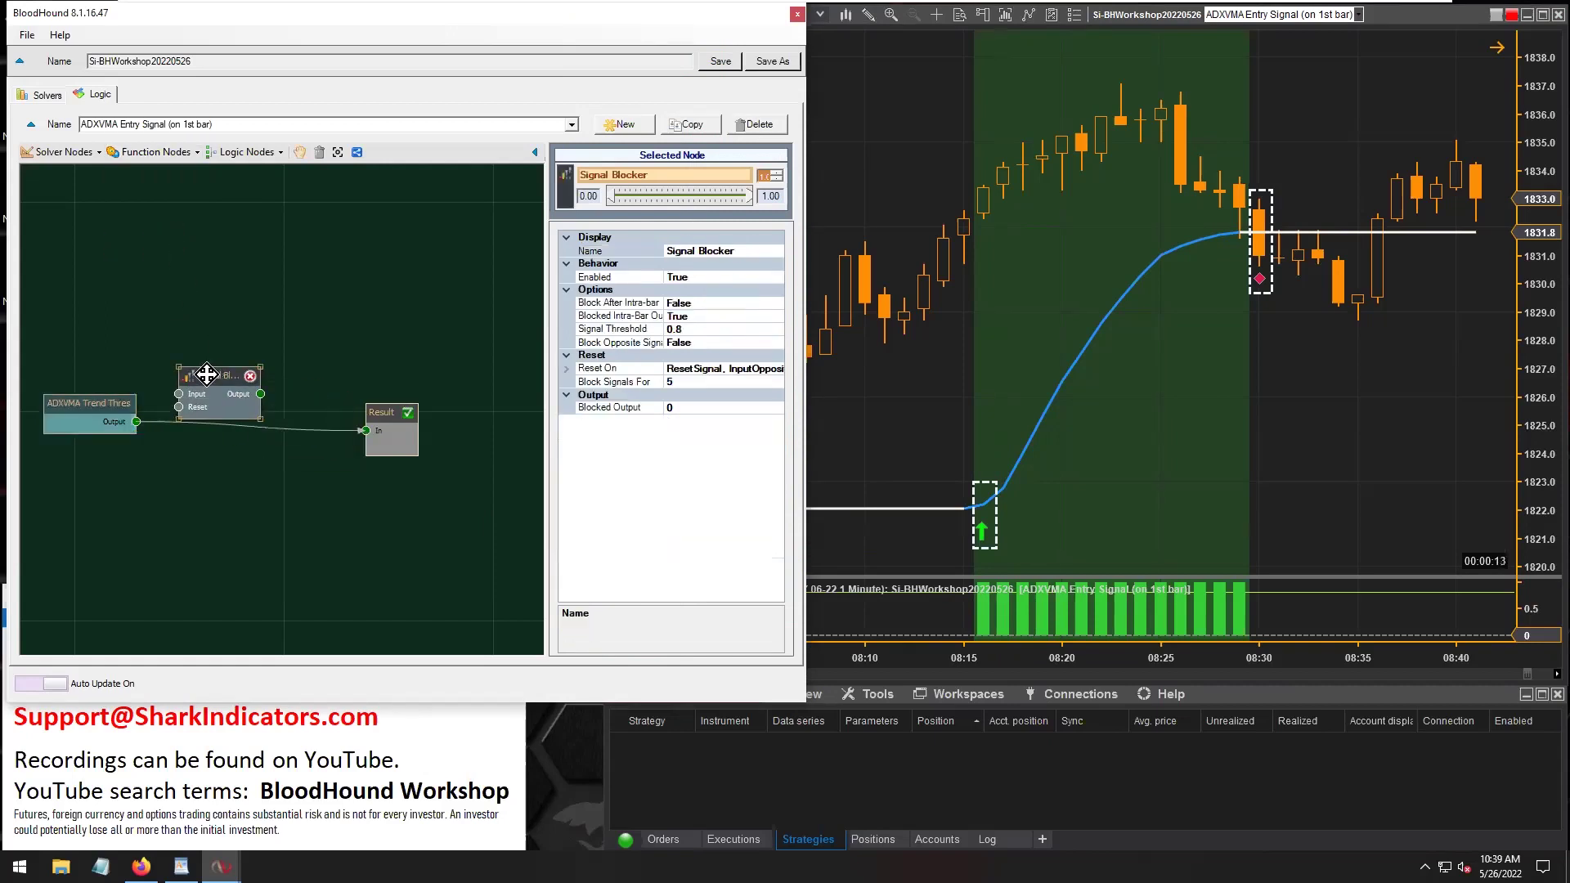
left_click_drag(135, 421, 181, 393)
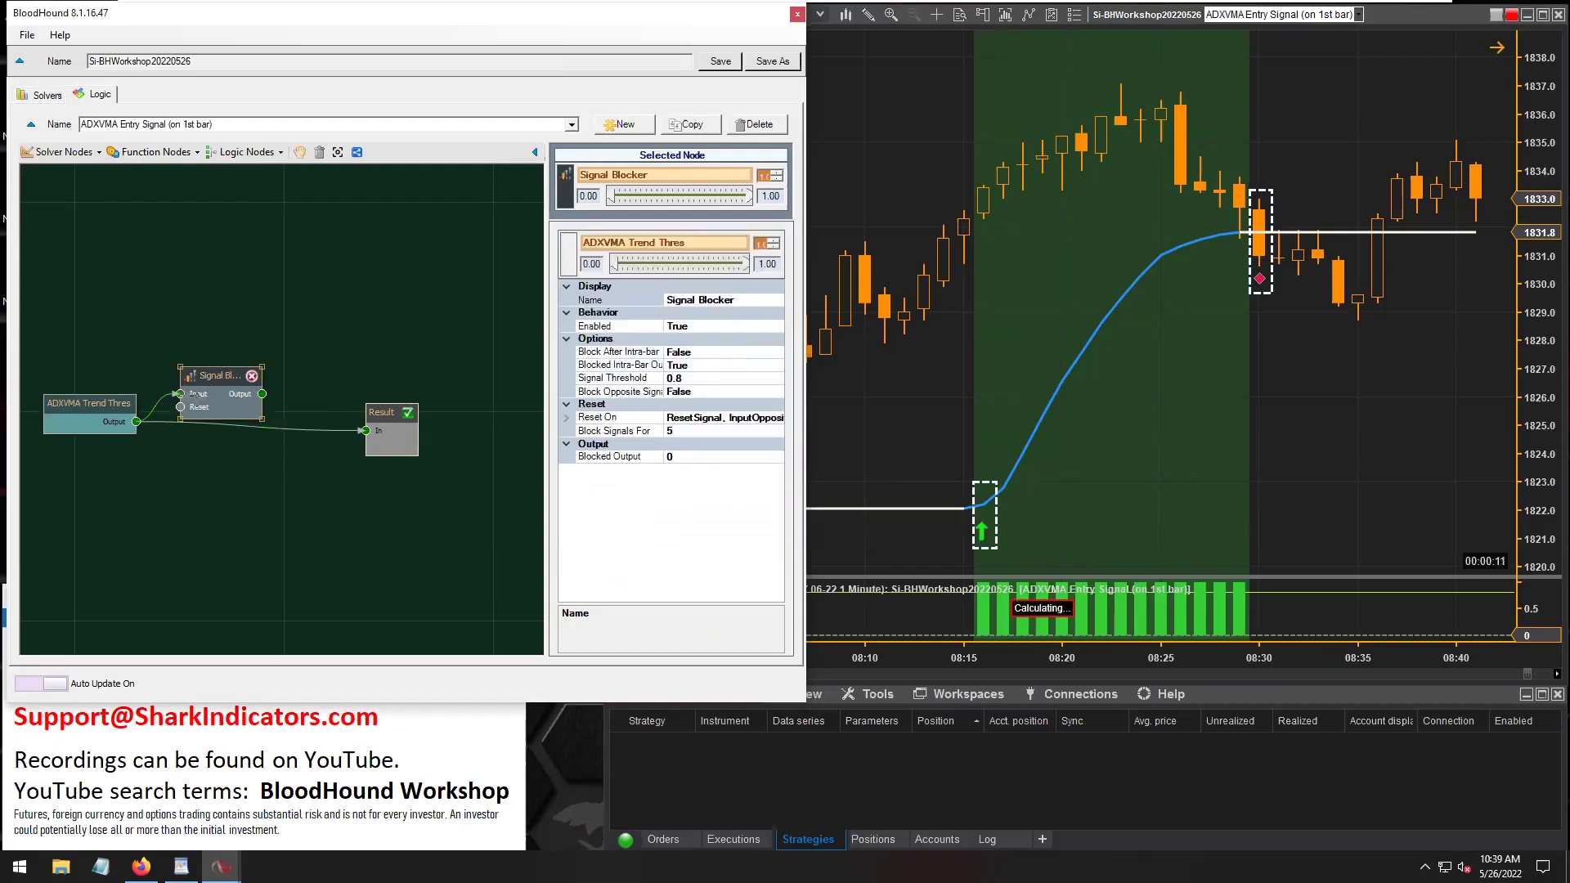
left_click_drag(262, 394, 366, 430)
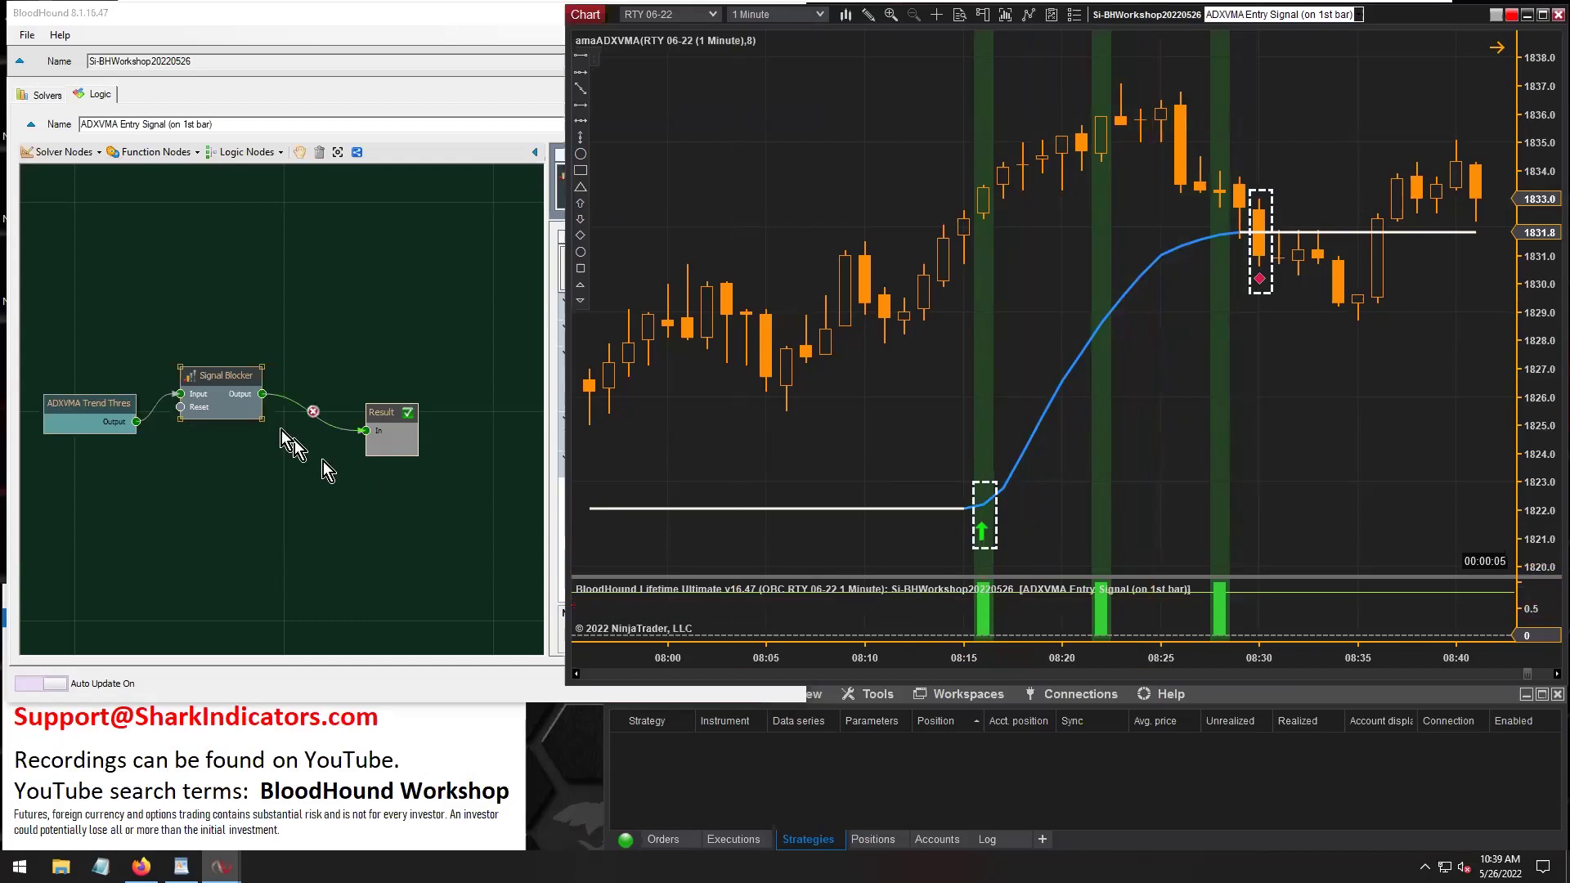
Set the Signal Blocker's Block Signals For value to 50 bars
left_click(207, 376)
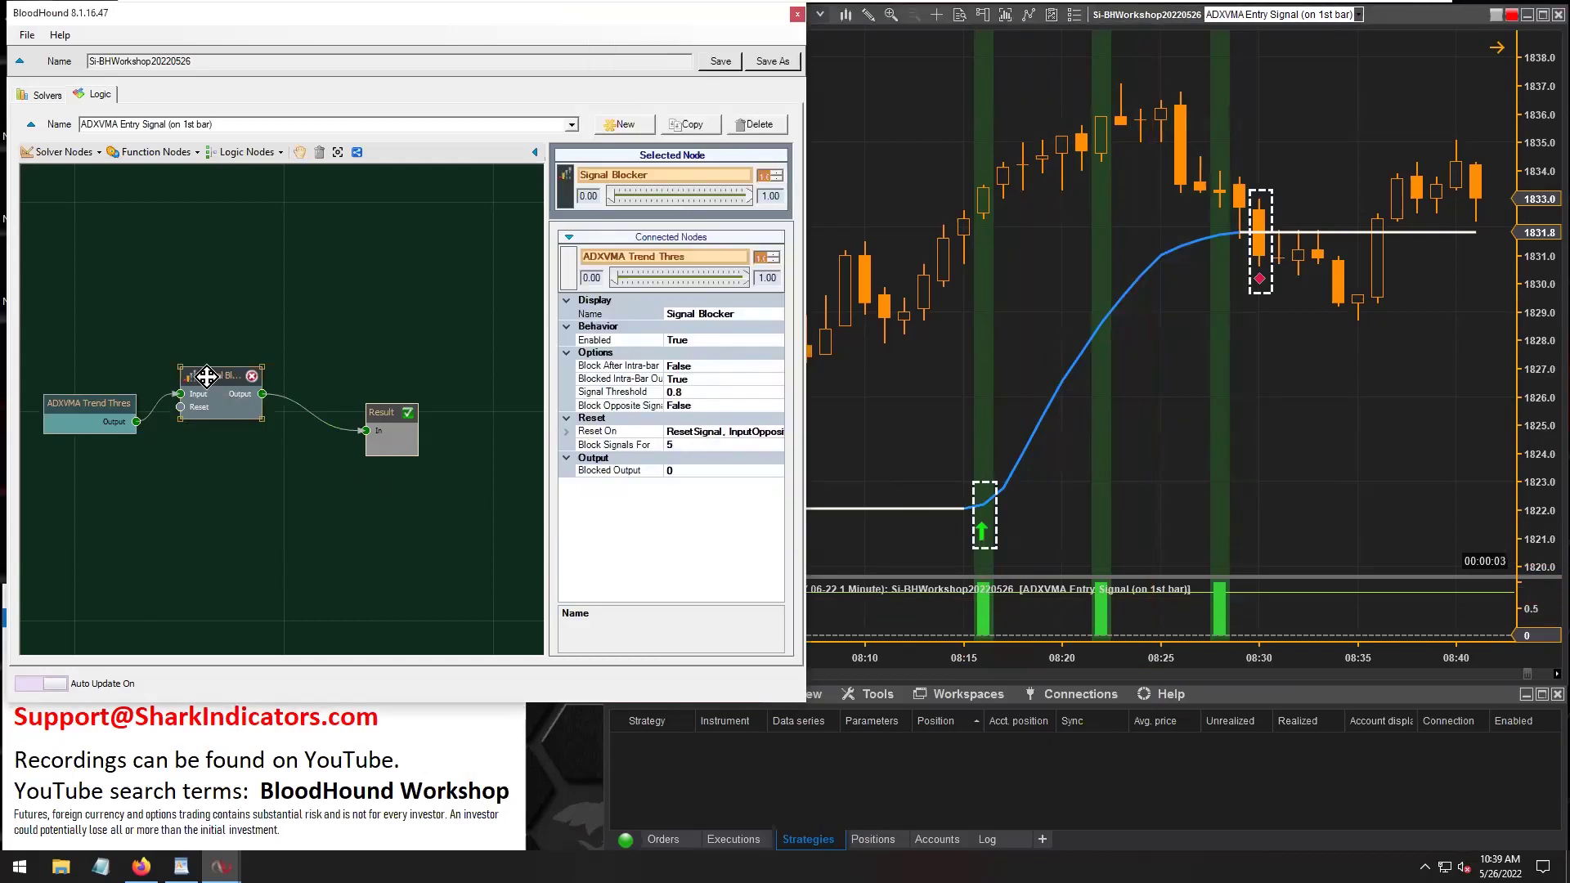
left_click(684, 445)
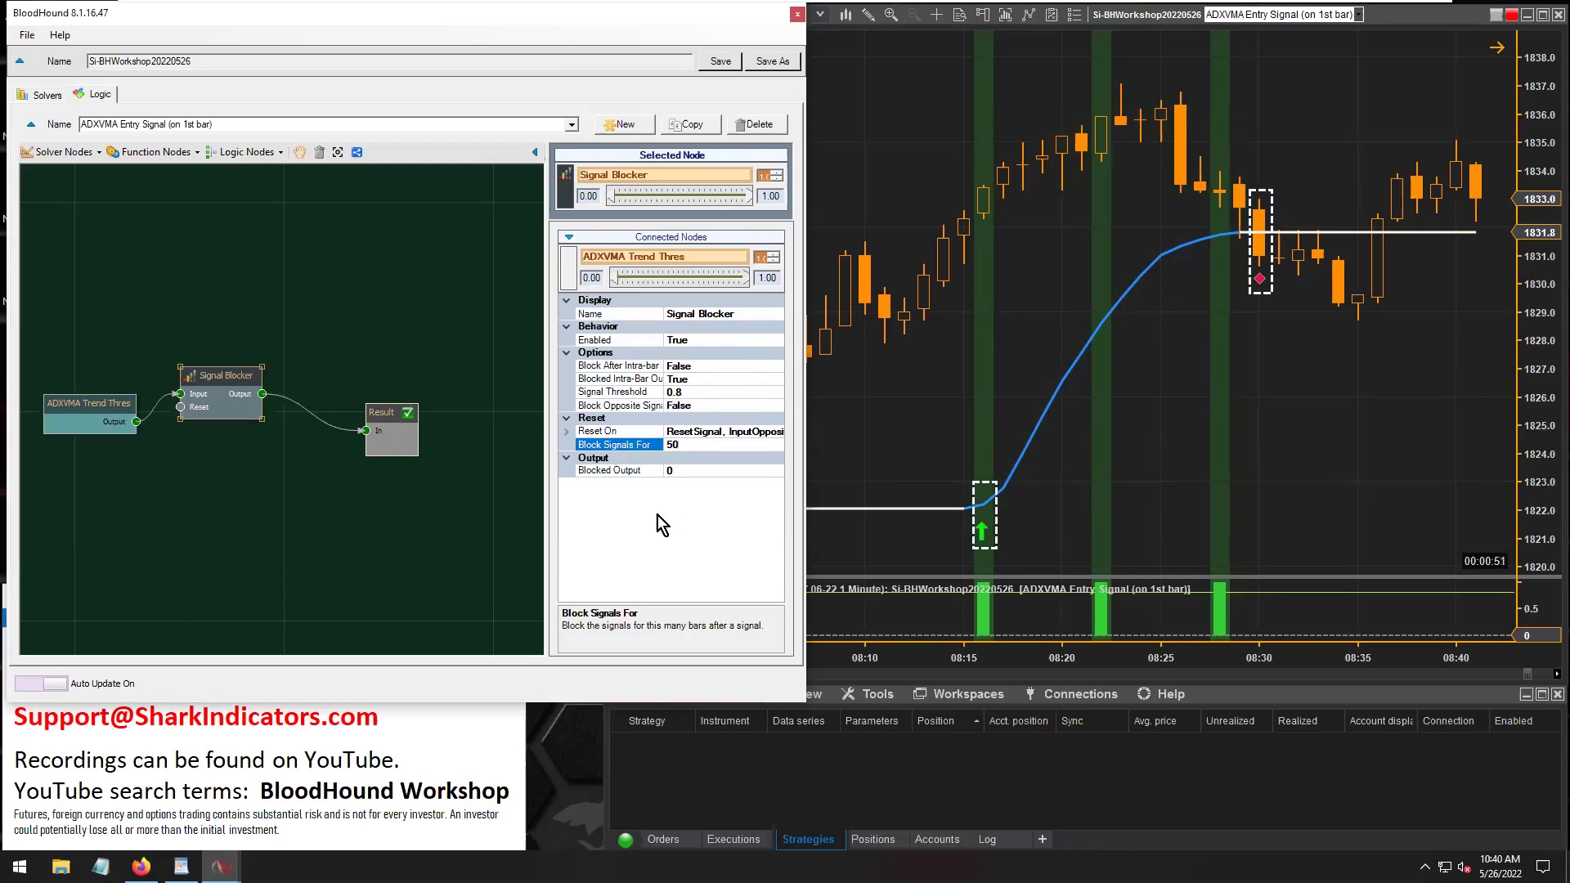
left_click(1126, 452)
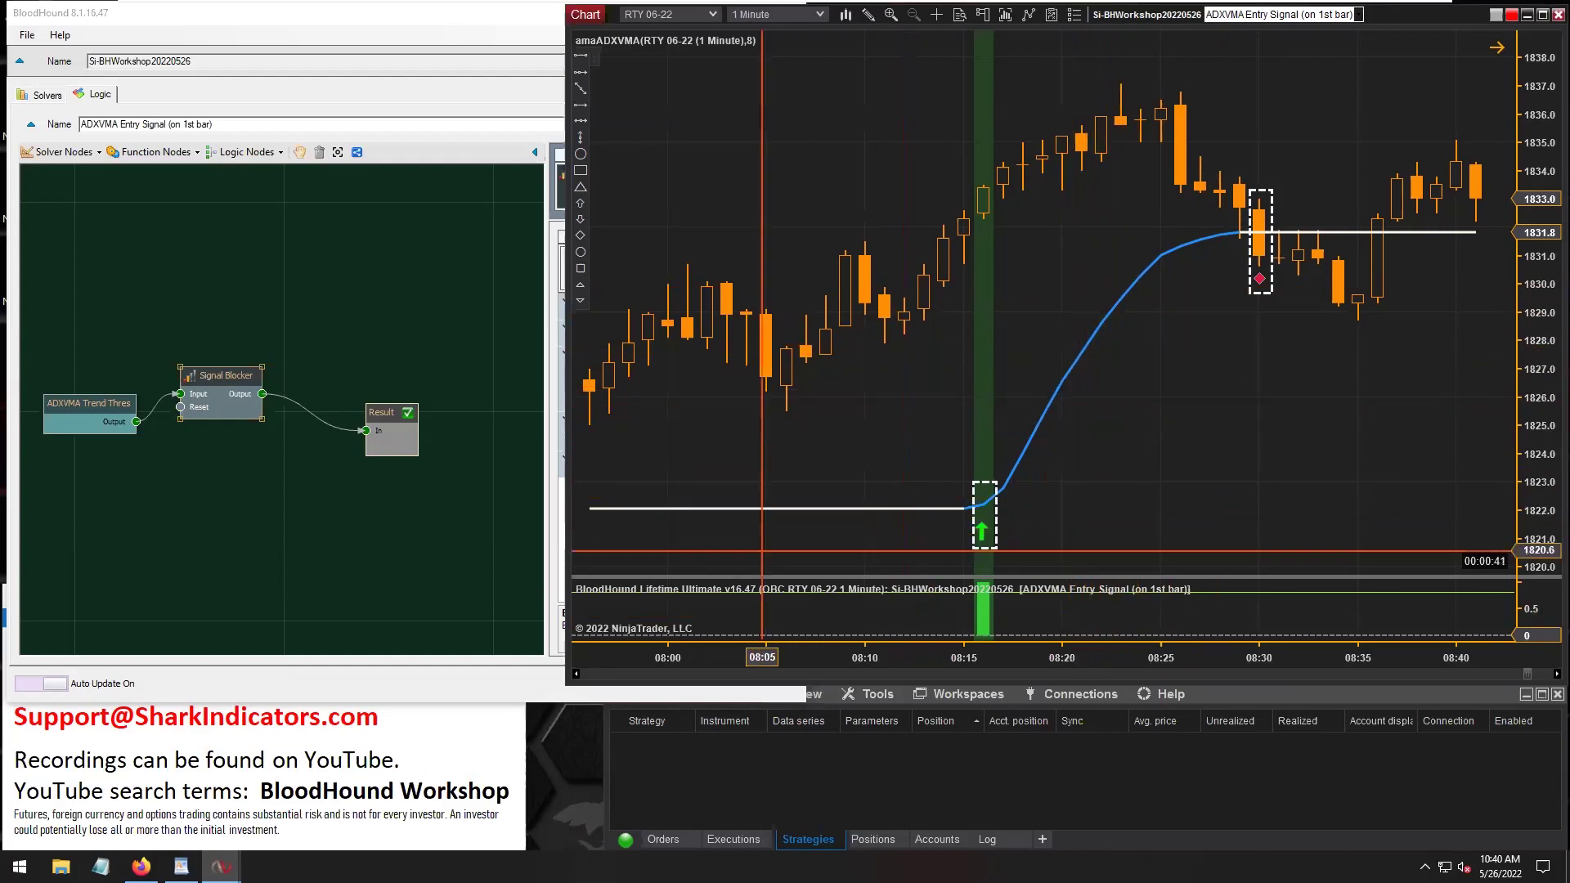
Review the blocked signals across a wider chart range and mark the long-trend start near 07:35 with a rectangle
left_click(1543, 15)
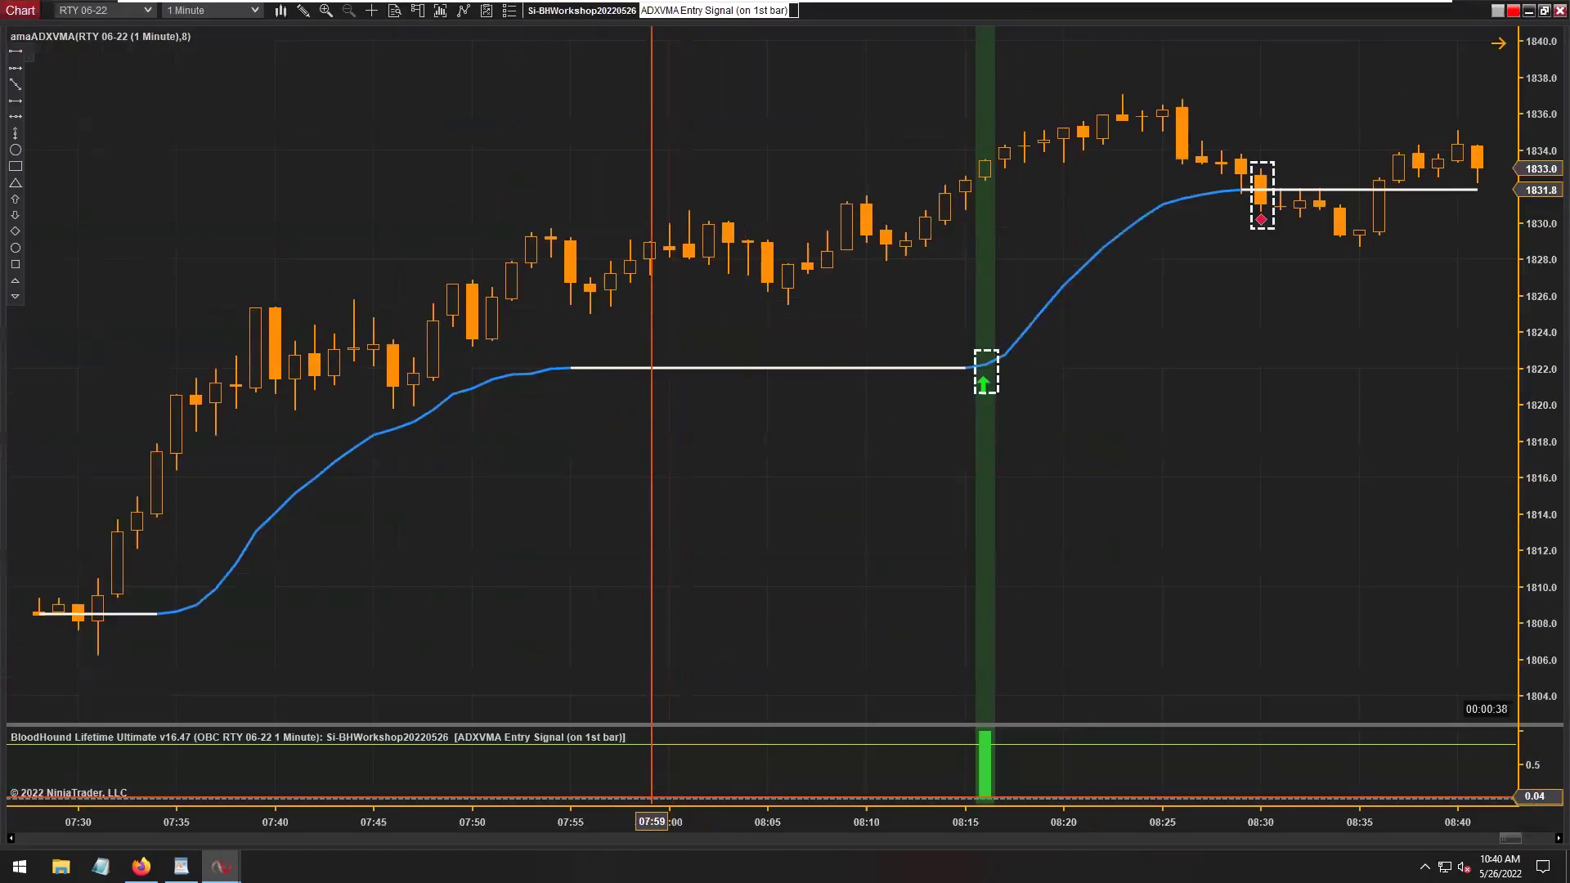
left_click_drag(646, 813, 881, 823)
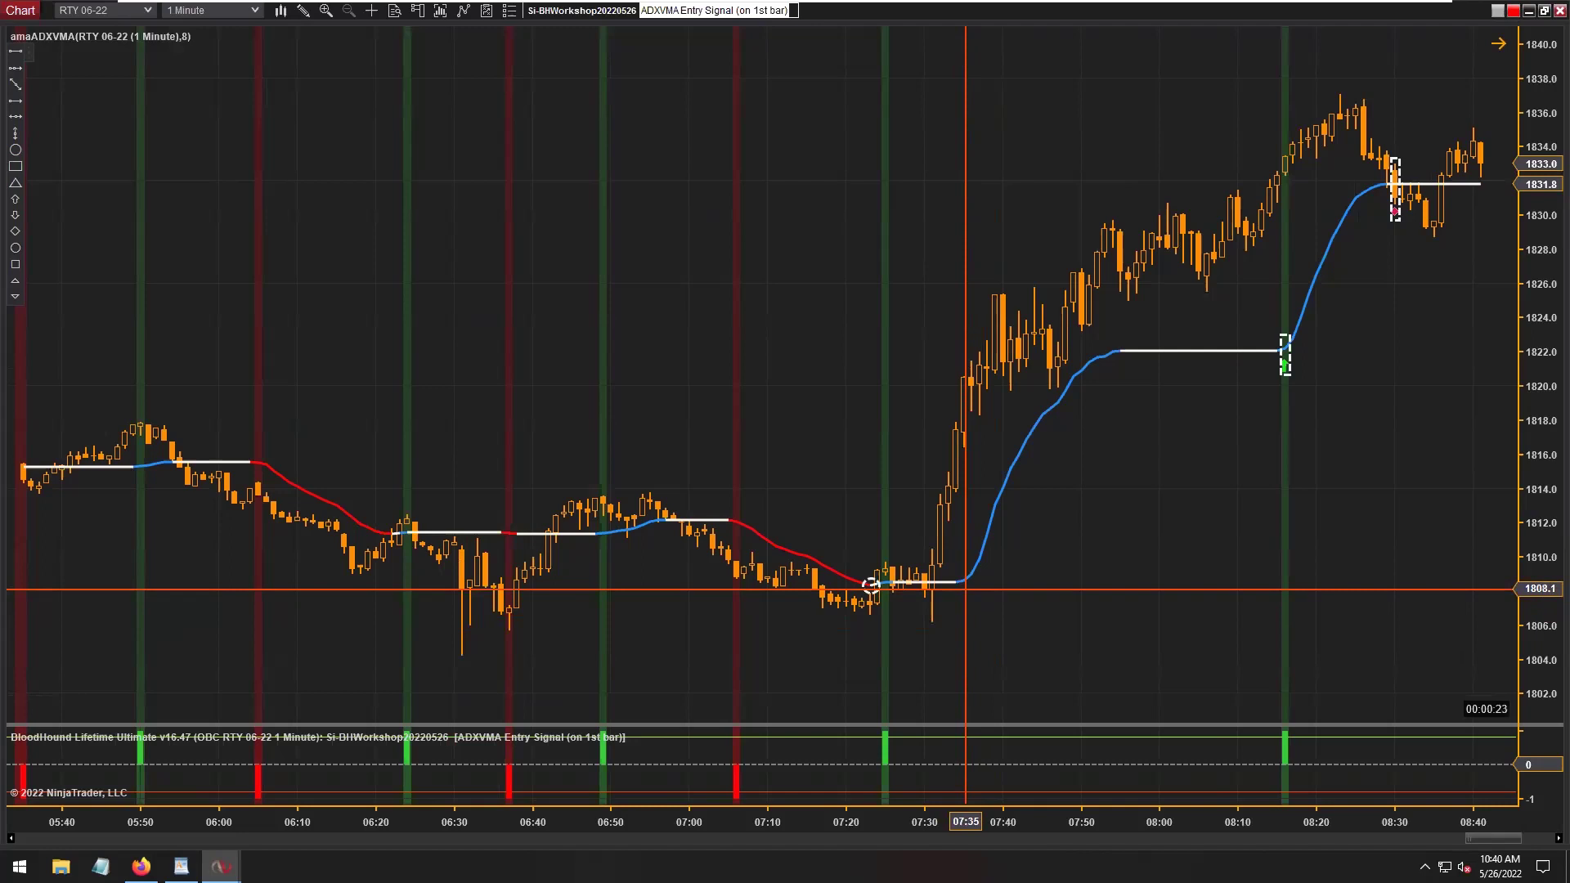
left_click(1547, 12)
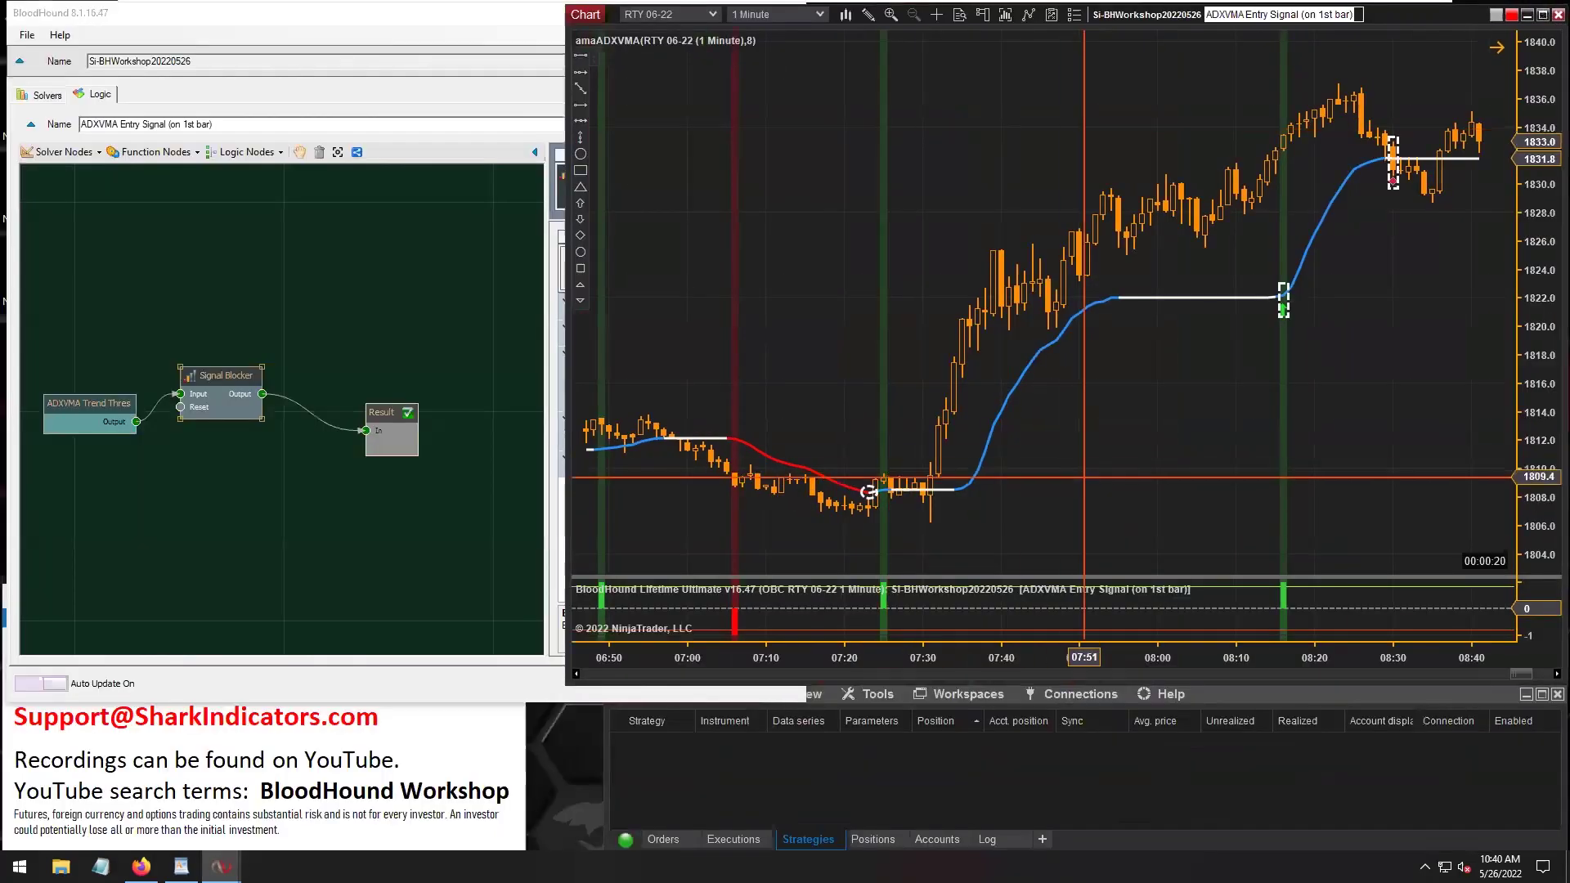
left_click_drag(1161, 511, 1284, 513)
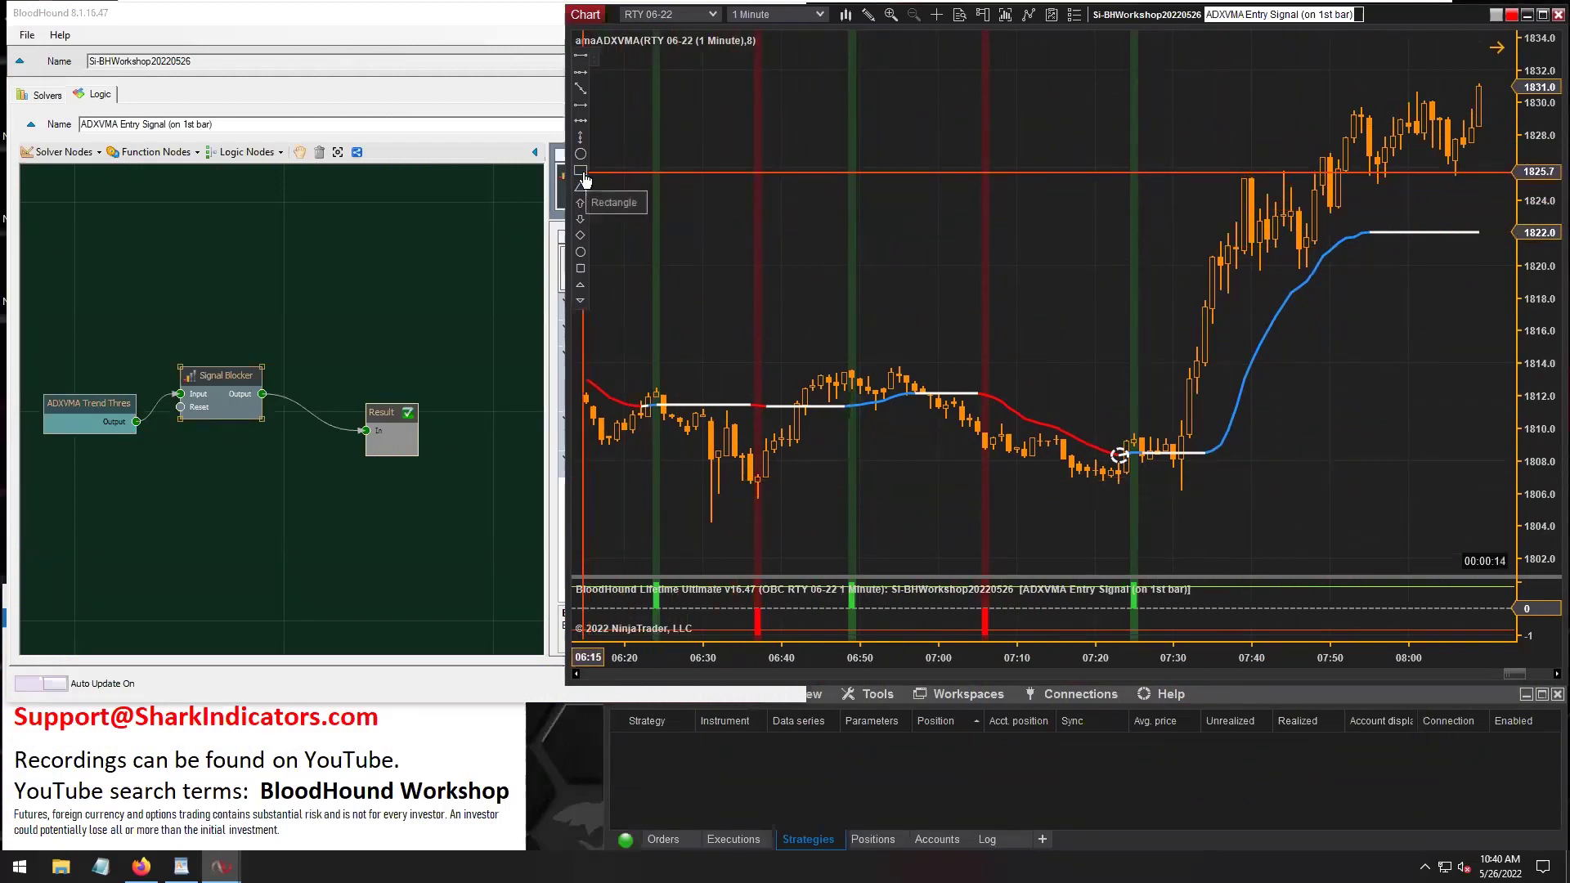
left_click_drag(1220, 482, 1209, 434)
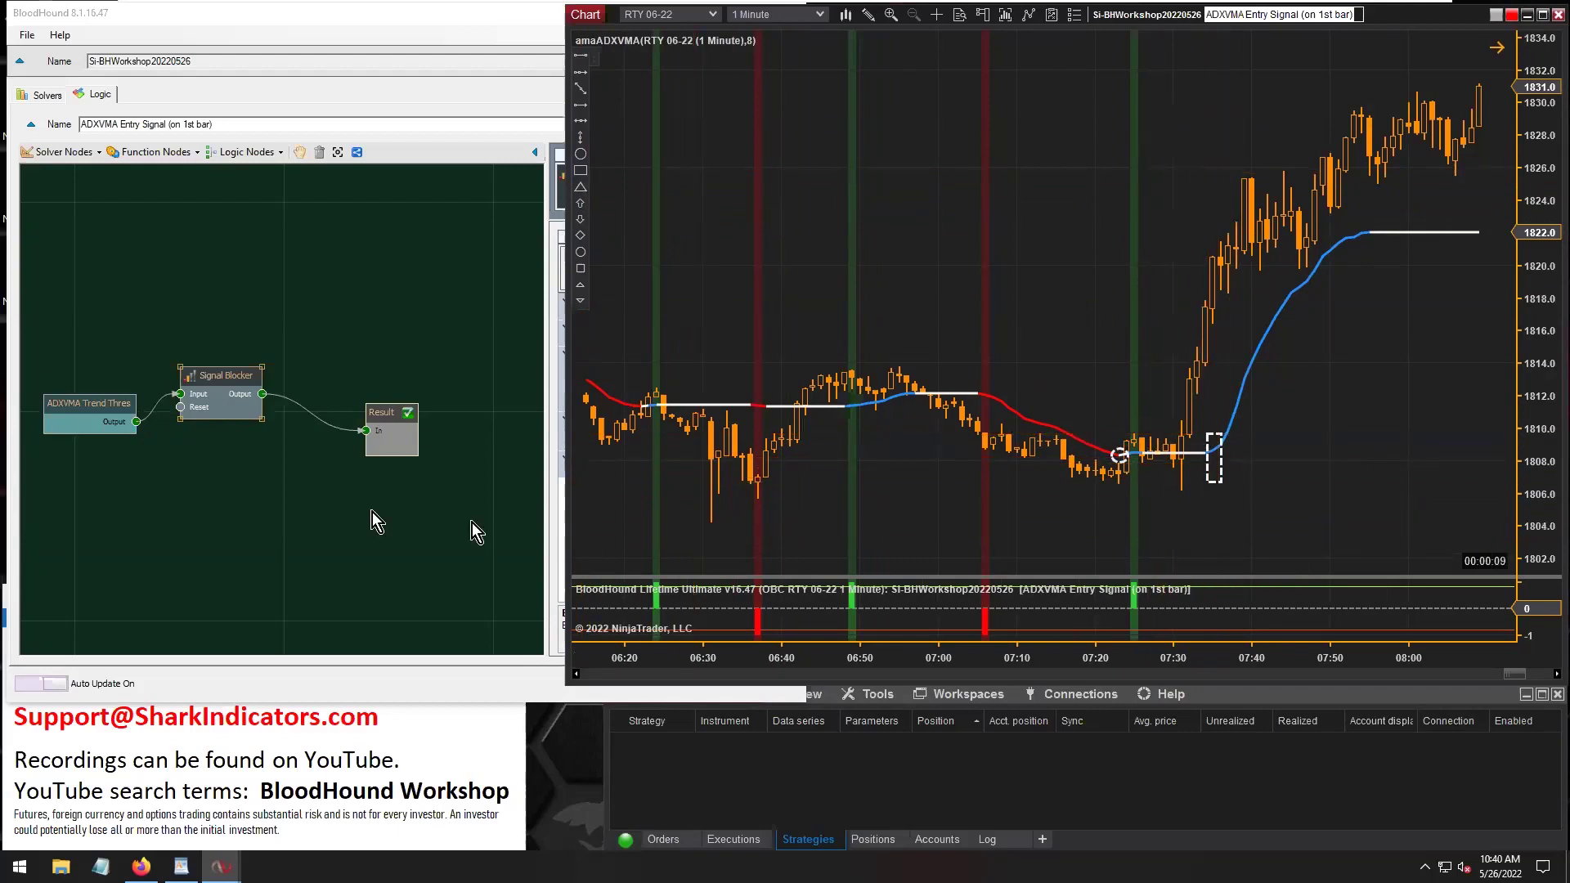
Align the Signal Blocker with the other nodes, widen its properties, and set Reset Signal to False under Reset On
left_click(210, 376)
left_click_drag(209, 376, 204, 402)
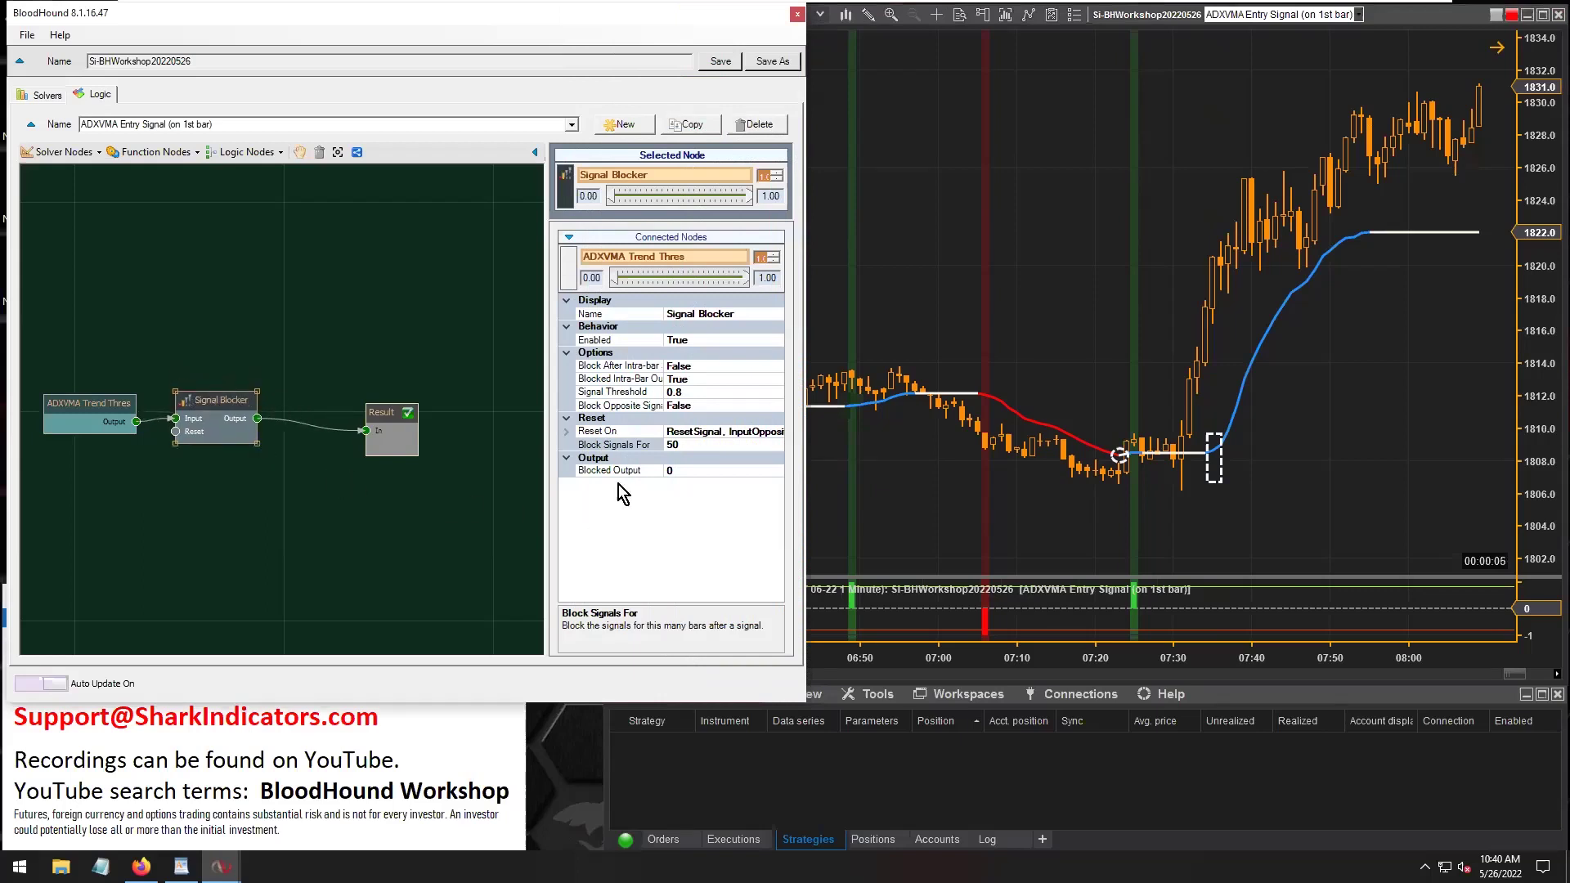
left_click(567, 432)
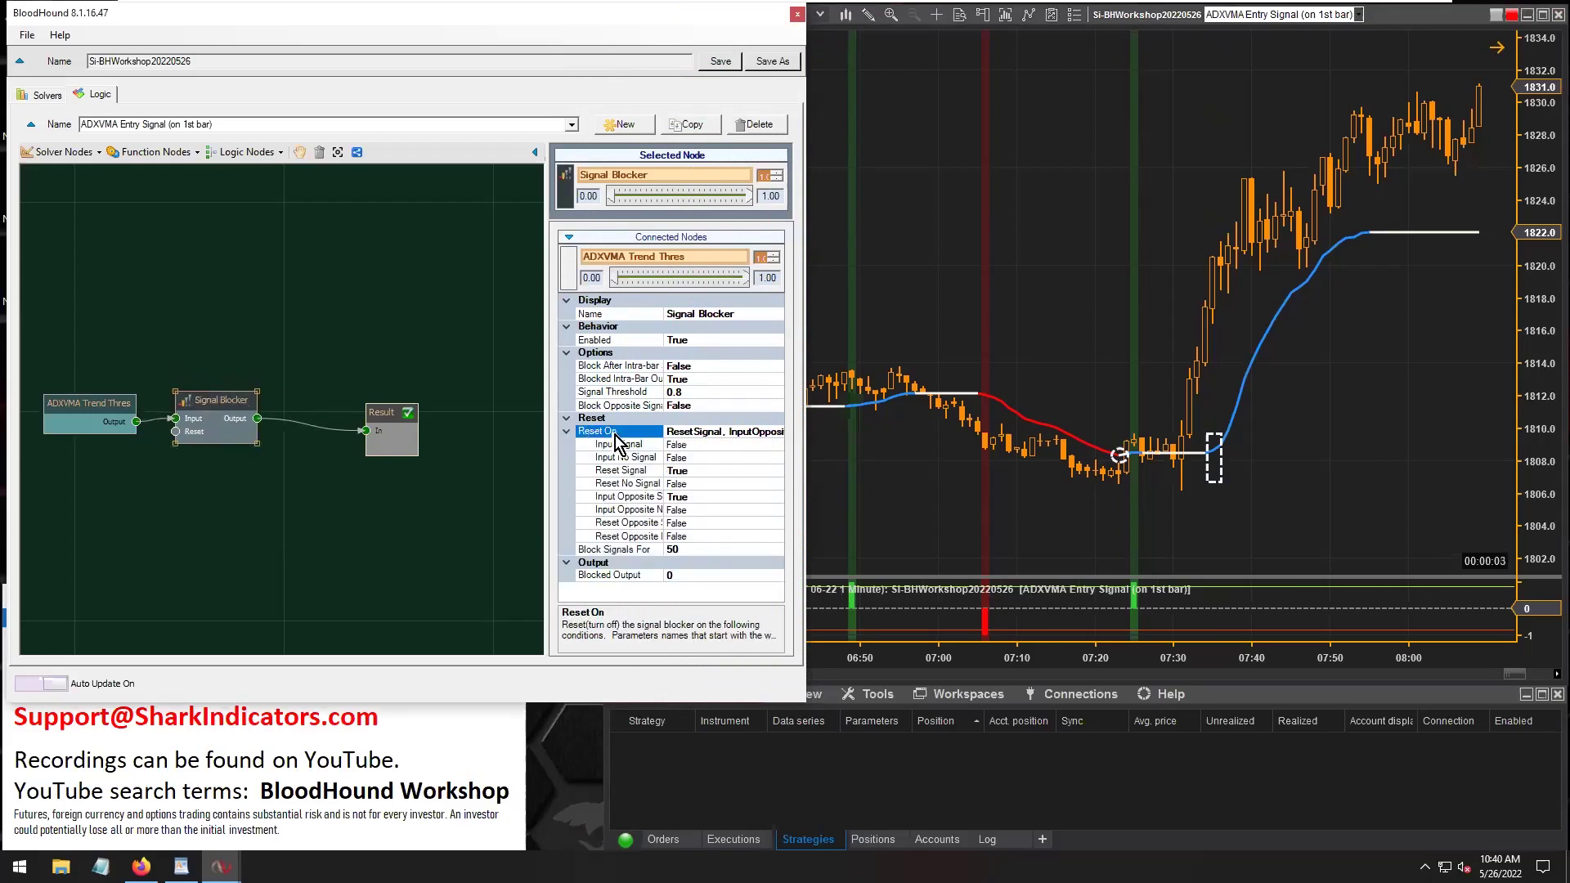
left_click_drag(547, 436, 491, 436)
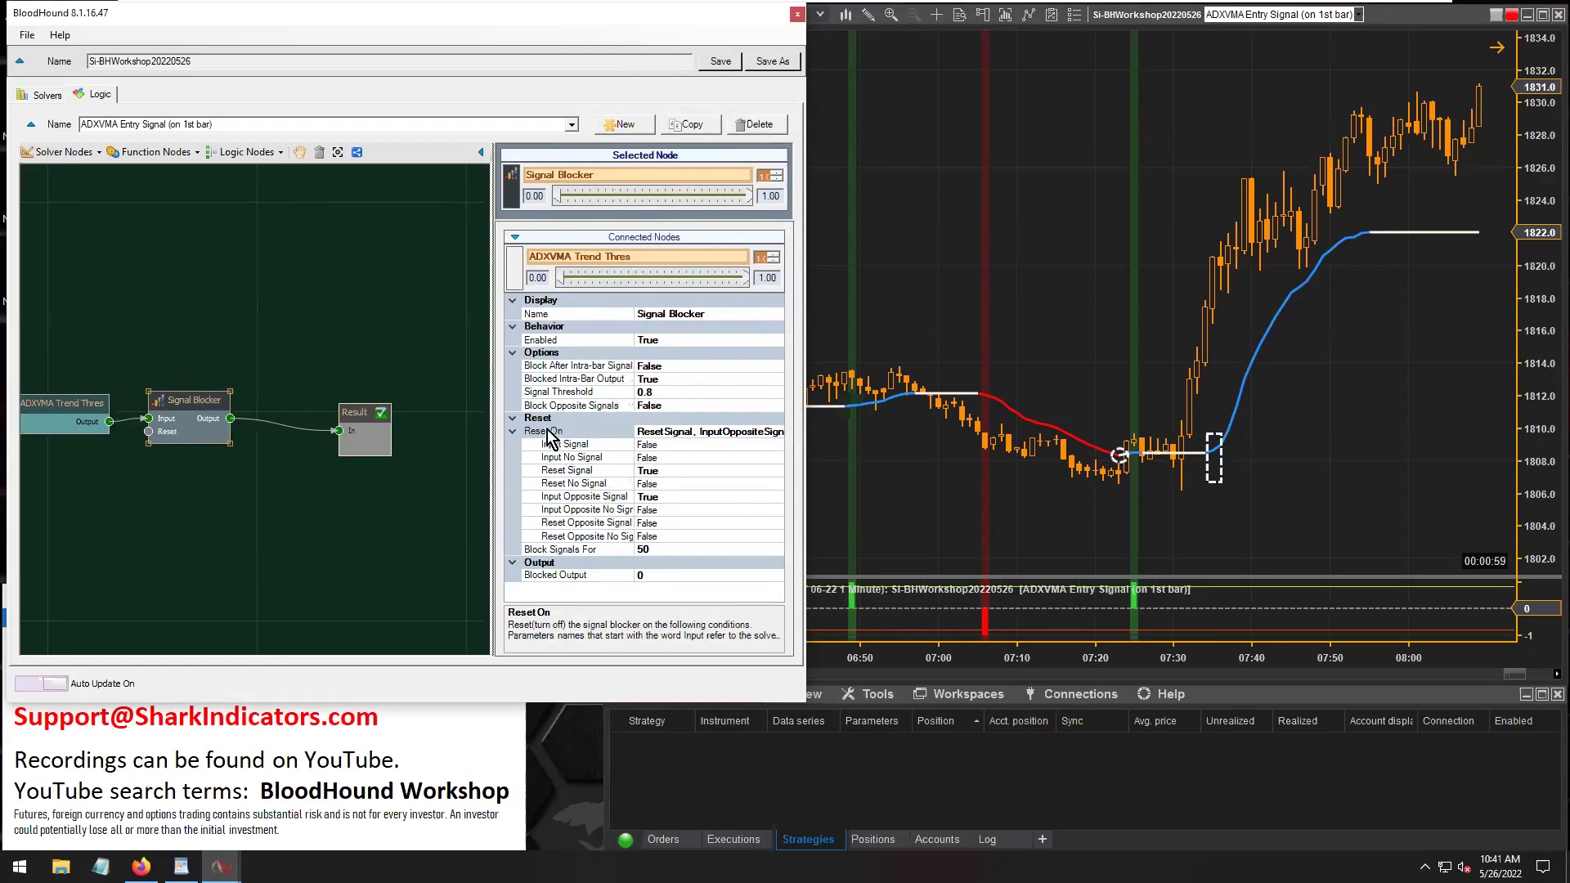
left_click(561, 472)
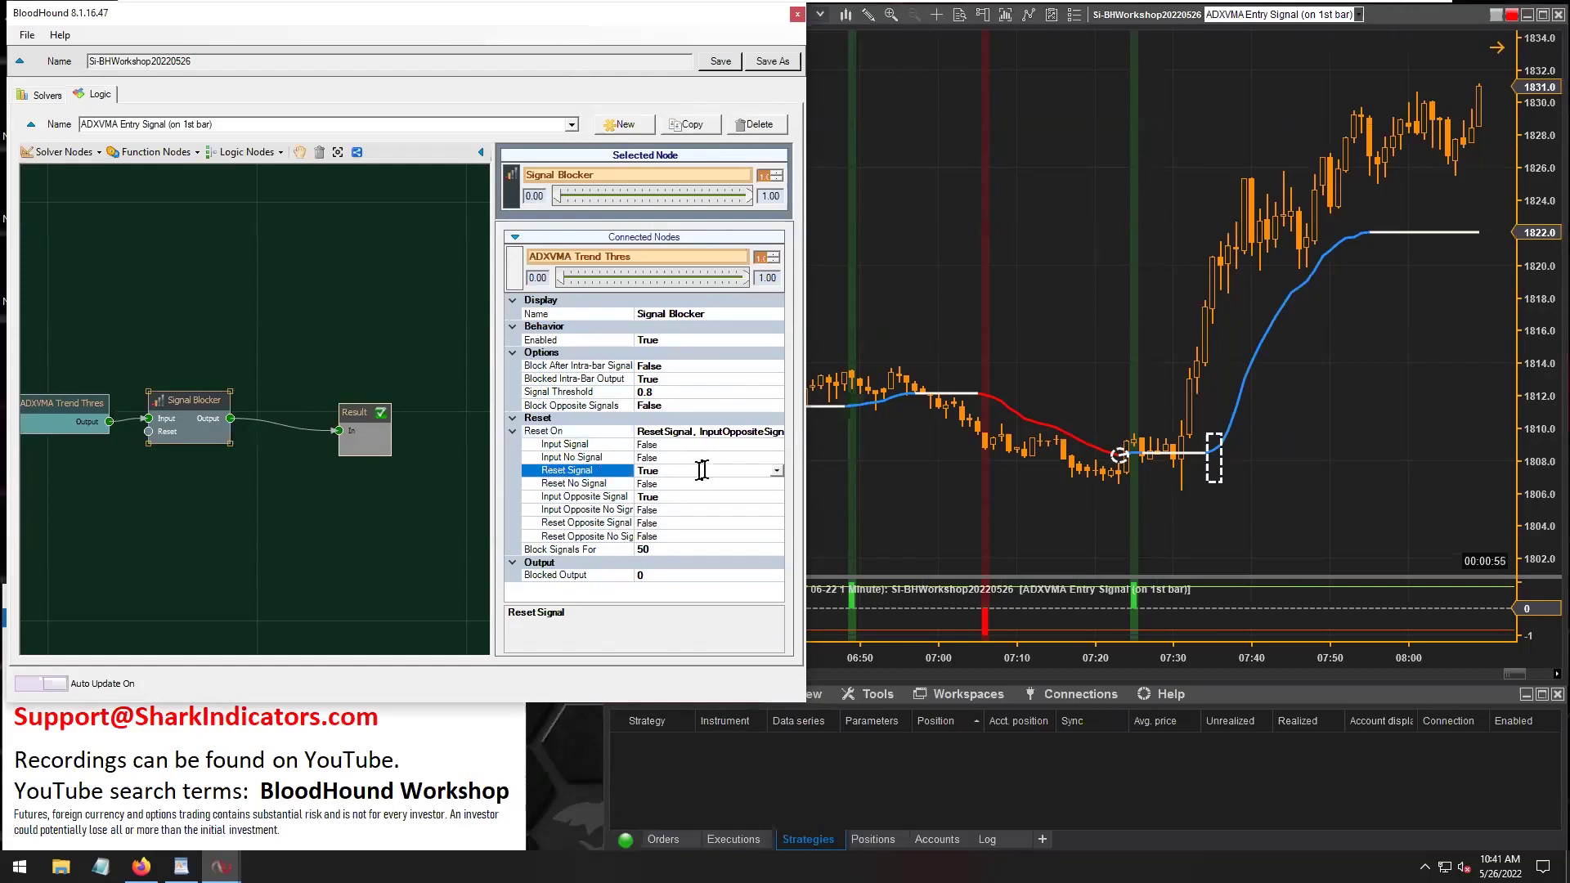
double_click(663, 470)
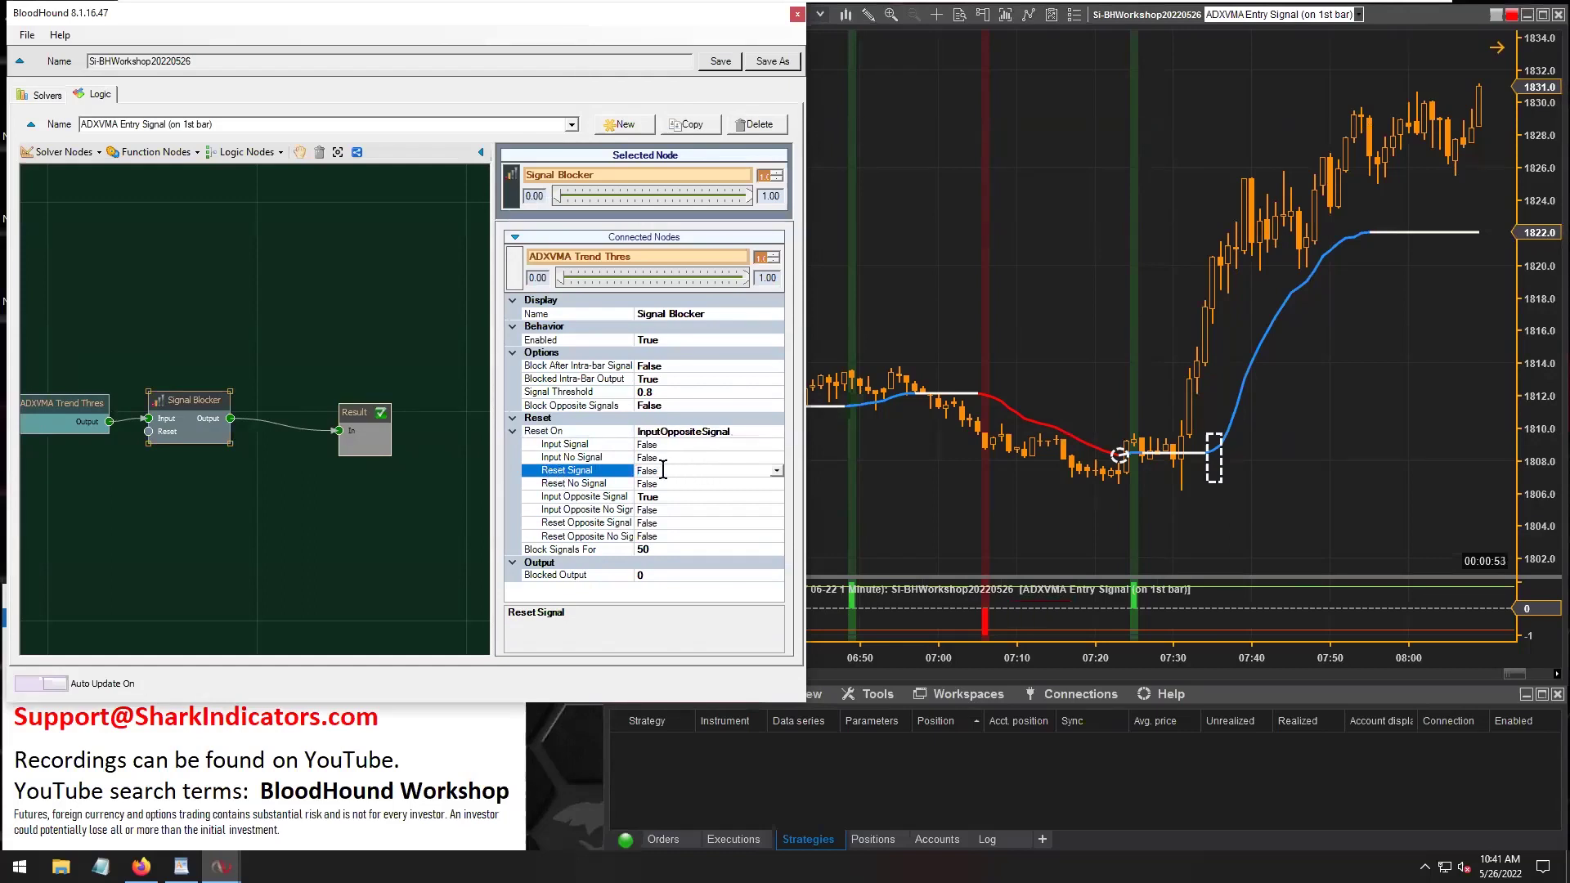
left_click(558, 497)
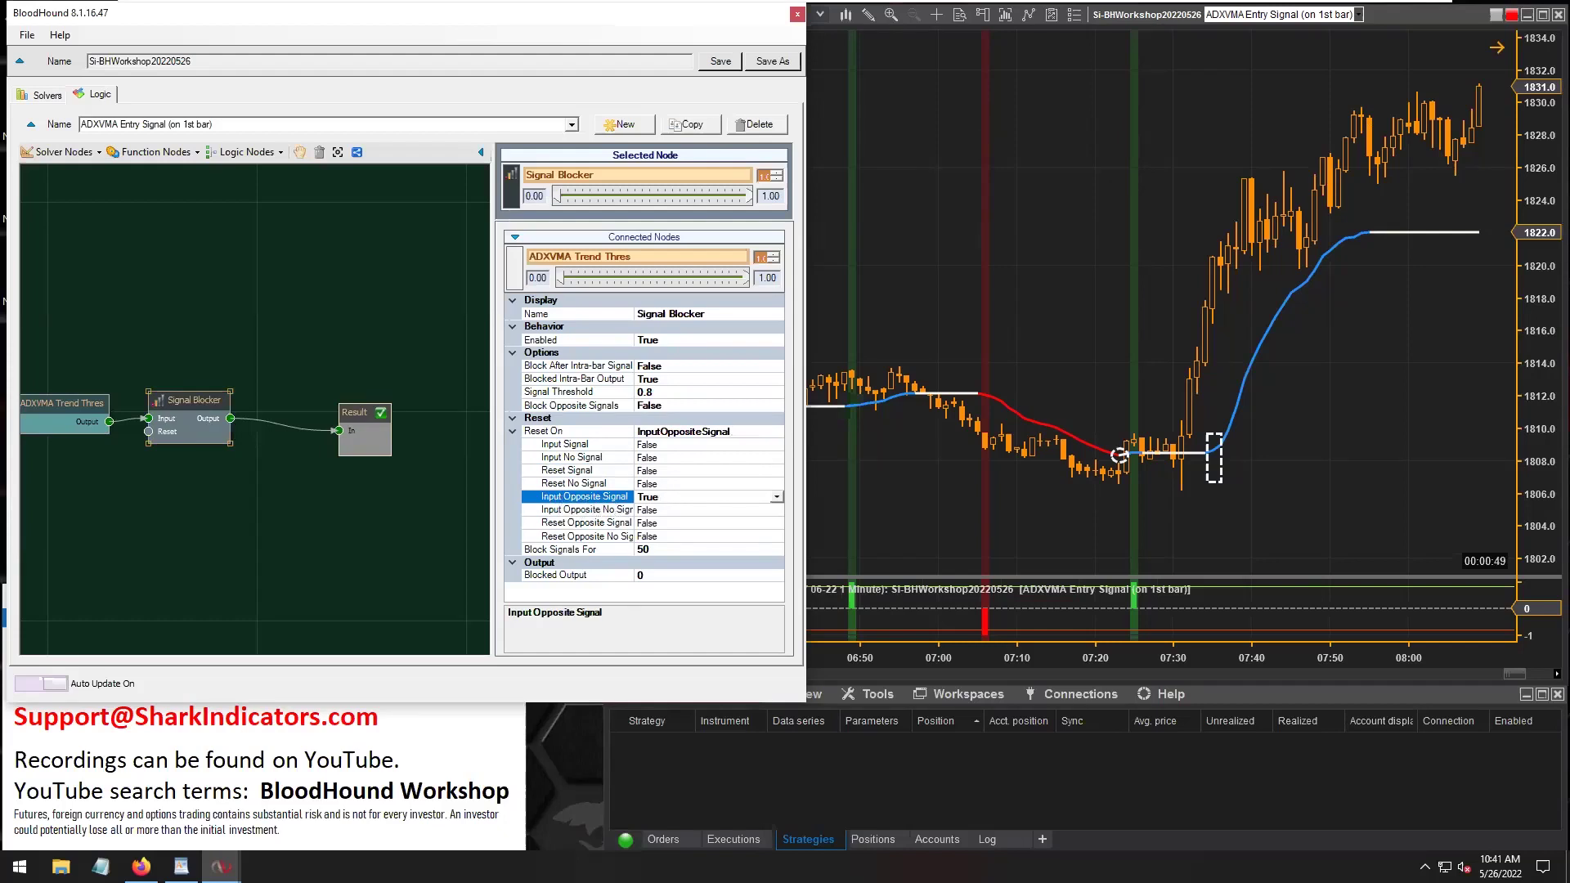
left_click(556, 459)
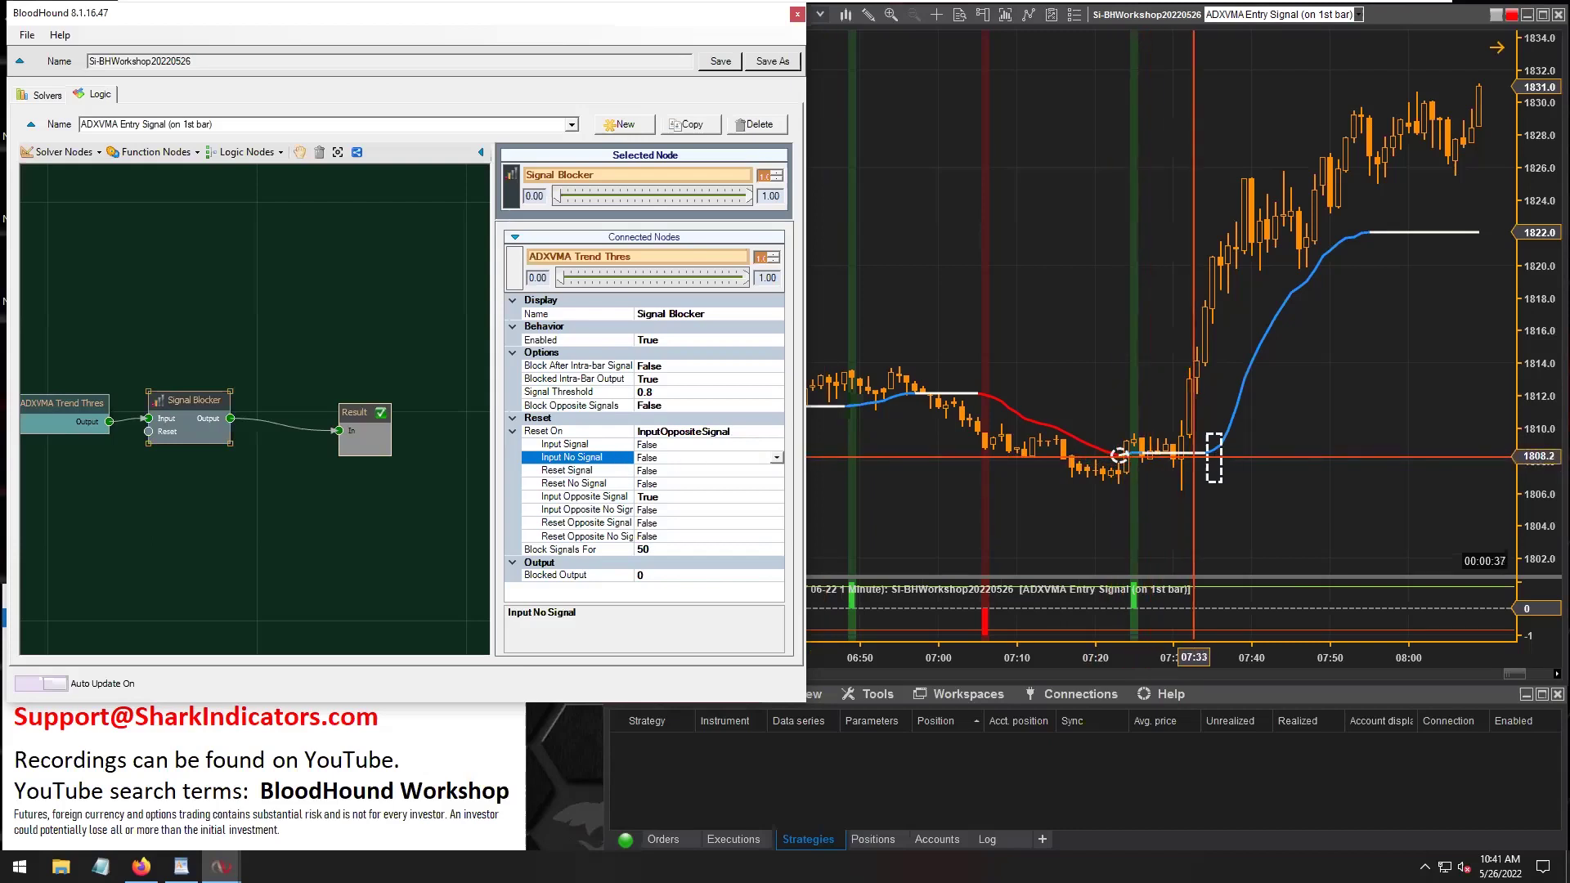
Bypass the Signal Blocker by wiring ADXVMA Trend Thres directly to Result, and inspect the raw signals around 07:25 to 07:35
left_click_drag(174, 404, 203, 332)
left_click_drag(109, 421, 339, 430)
left_click_drag(63, 406, 95, 419)
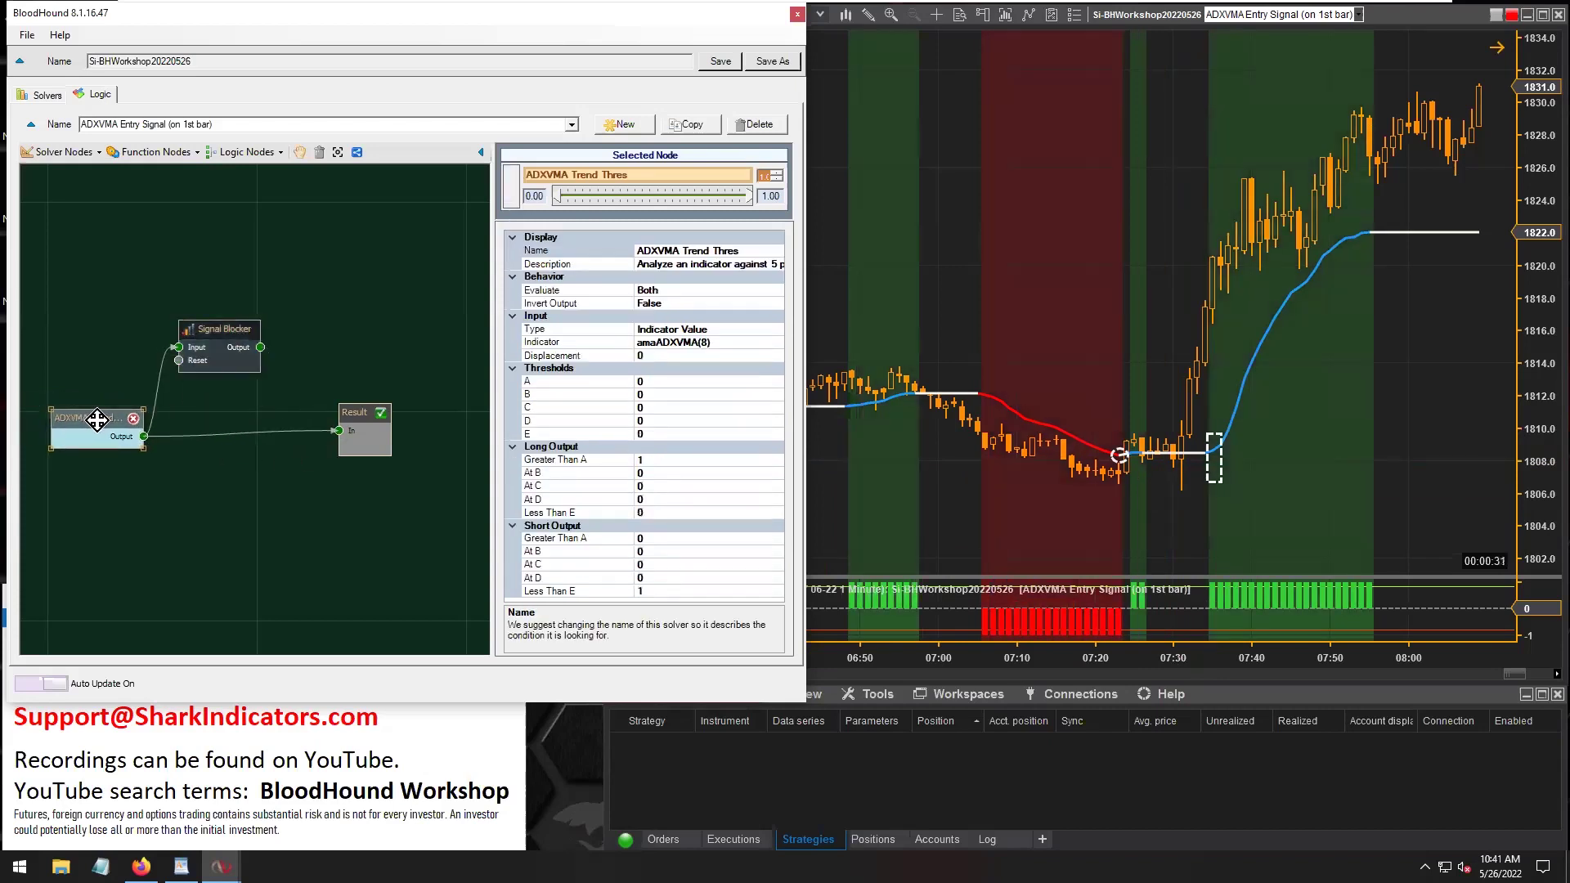
left_click(1140, 502)
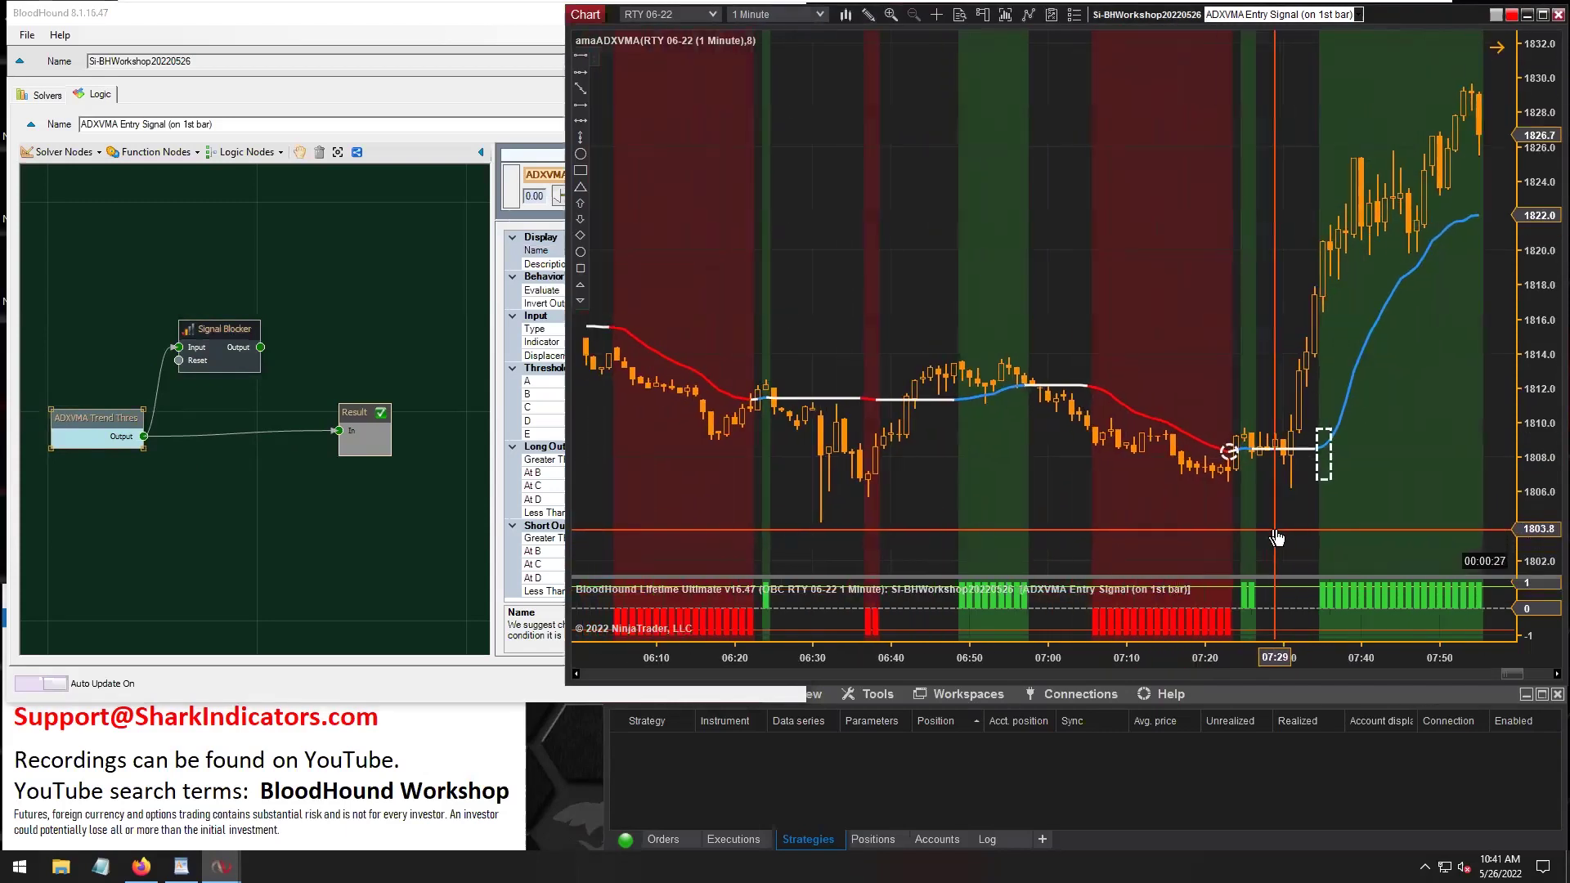
left_click_drag(1408, 657, 1007, 658)
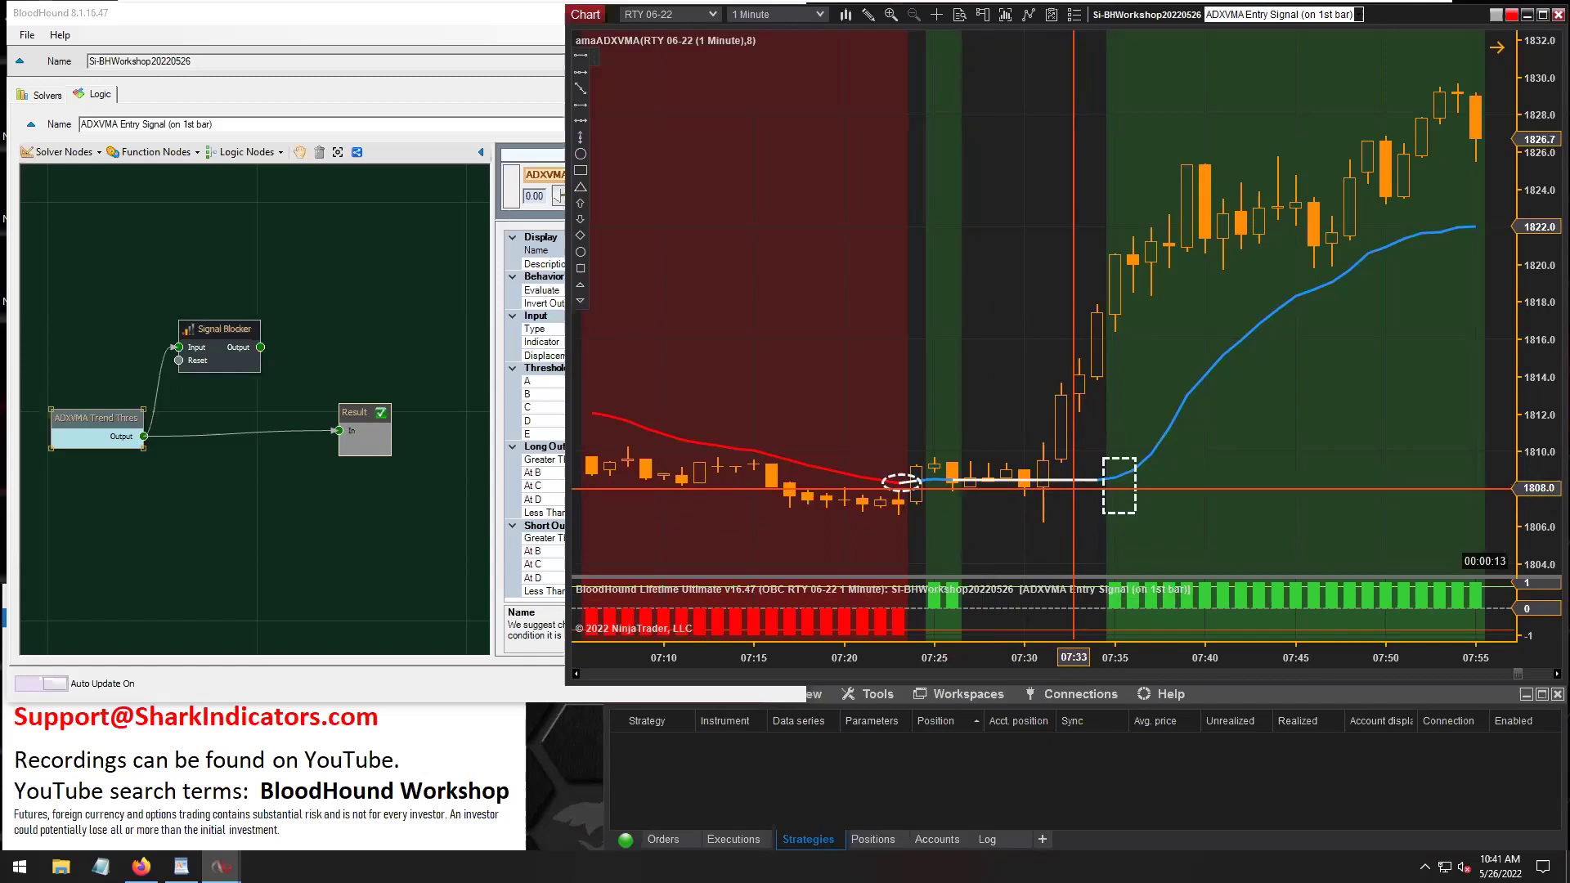
mouse_move(214, 328)
left_mouse_down()
mouse_move(232, 334)
mouse_move(212, 331)
left_mouse_up()
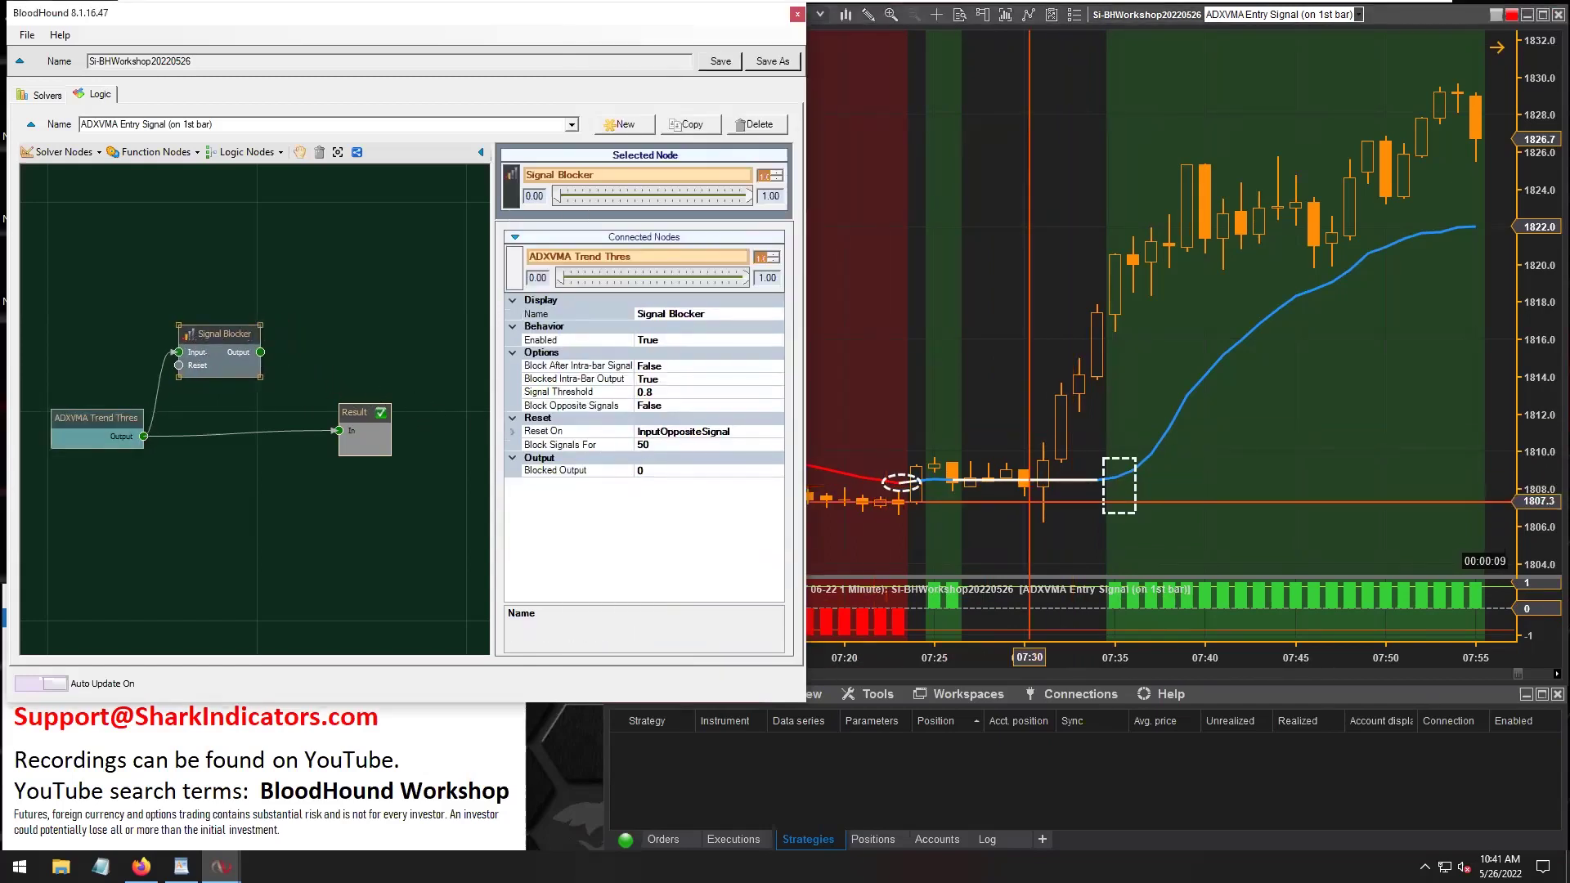
Narrow the rectangle at 07:35 so it encloses only the first bar of the long trend
left_click(1095, 523)
left_click(1103, 491)
left_click_drag(1135, 513, 1124, 512)
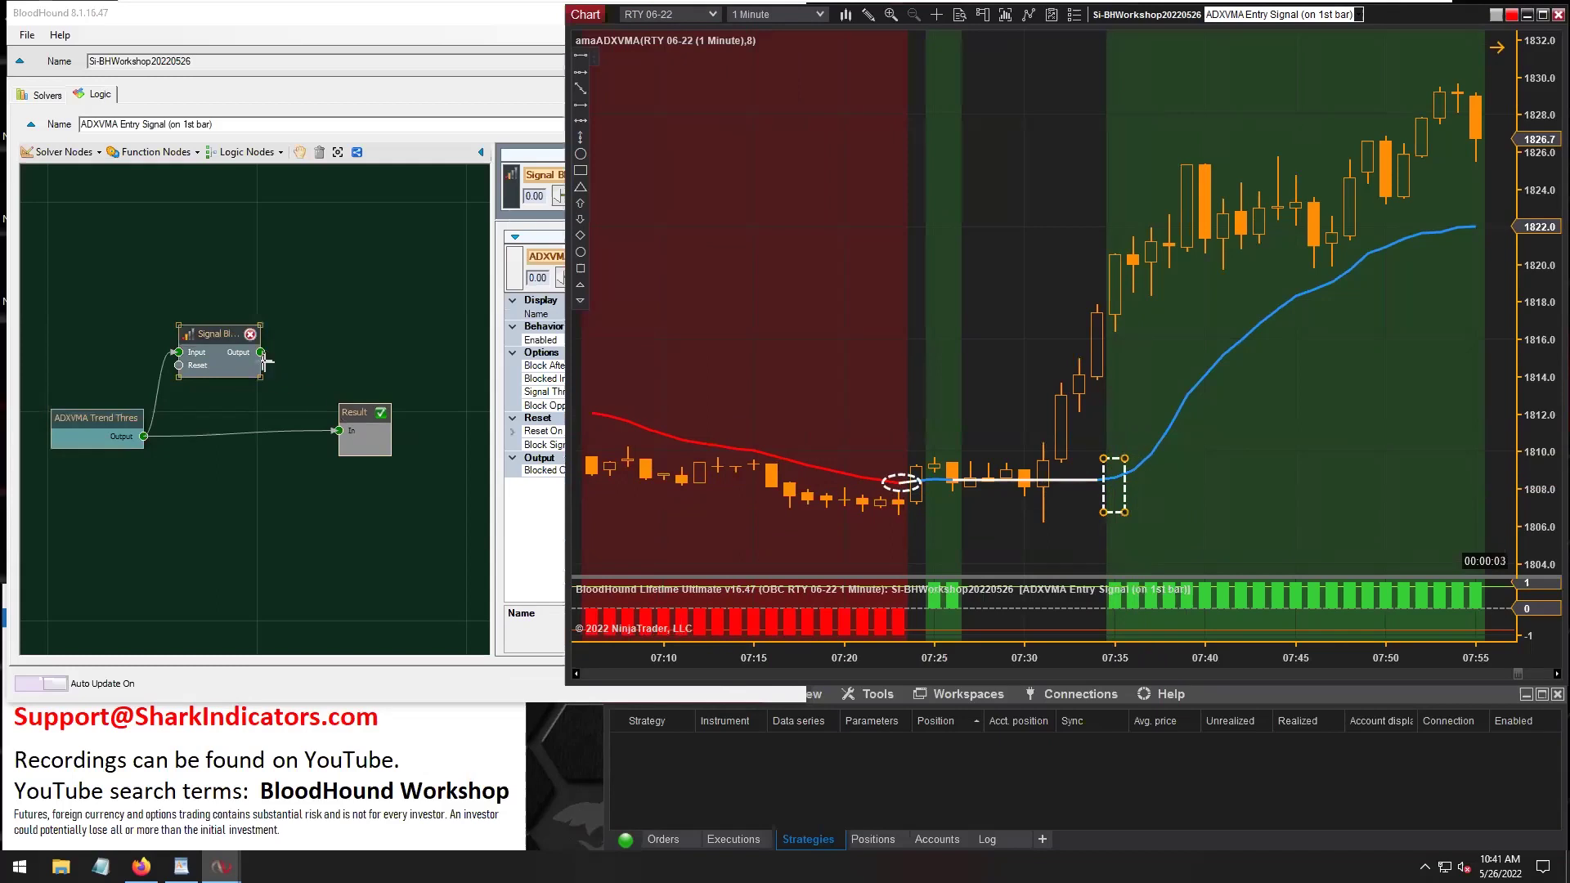
Reconnect the Signal Blocker's output to Result, realign the node, and set Input No Signal to True under Reset On
left_click_drag(260, 352, 335, 413)
left_click_drag(210, 336, 213, 401)
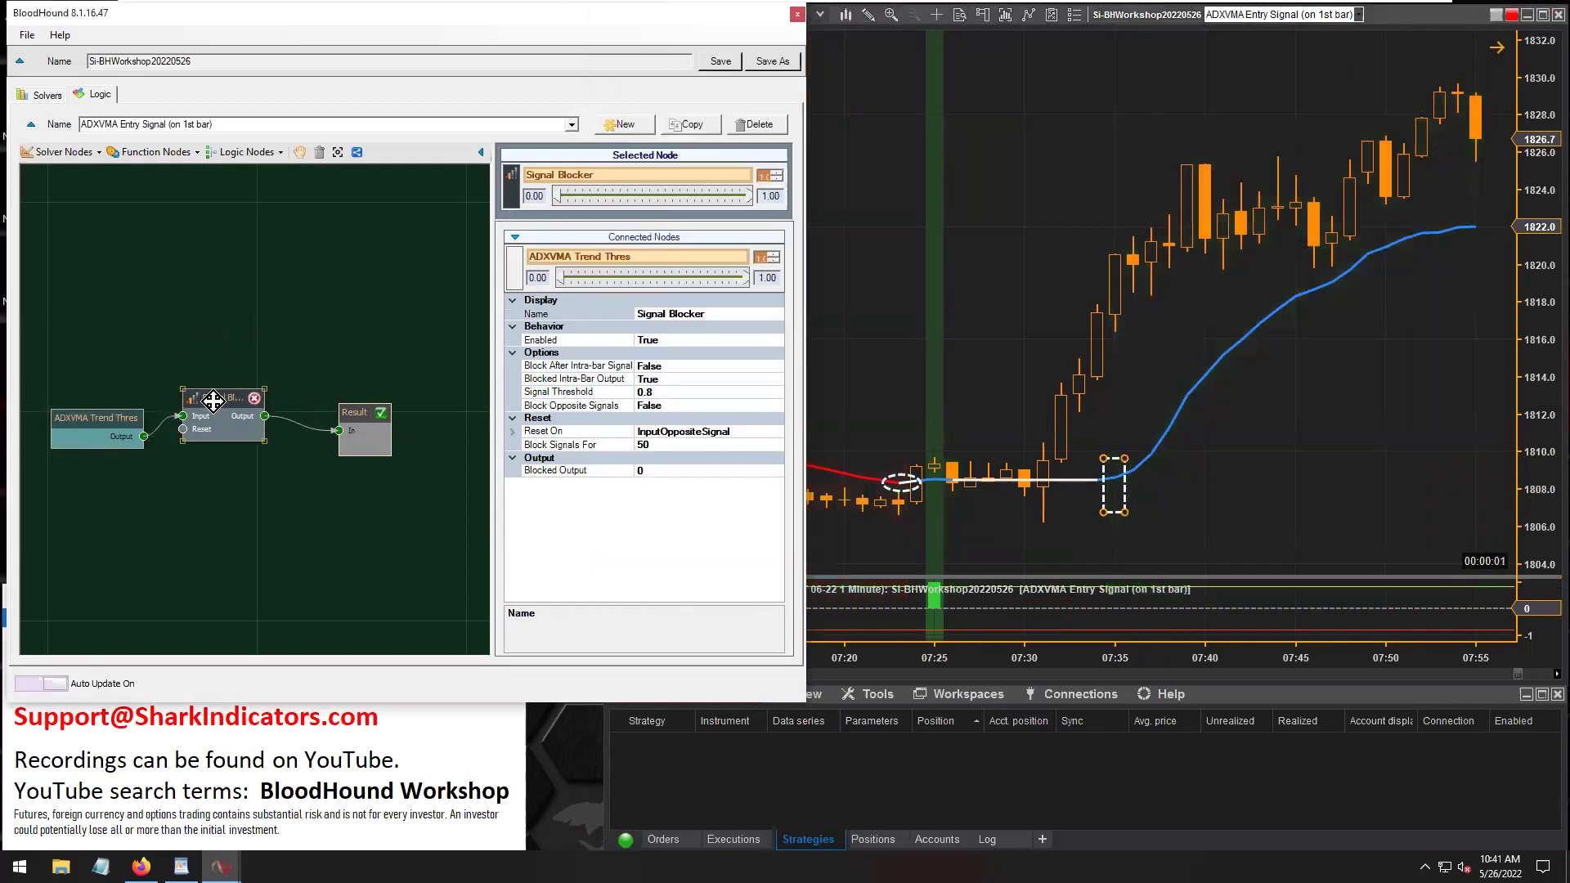
left_click(513, 432)
left_click(569, 462)
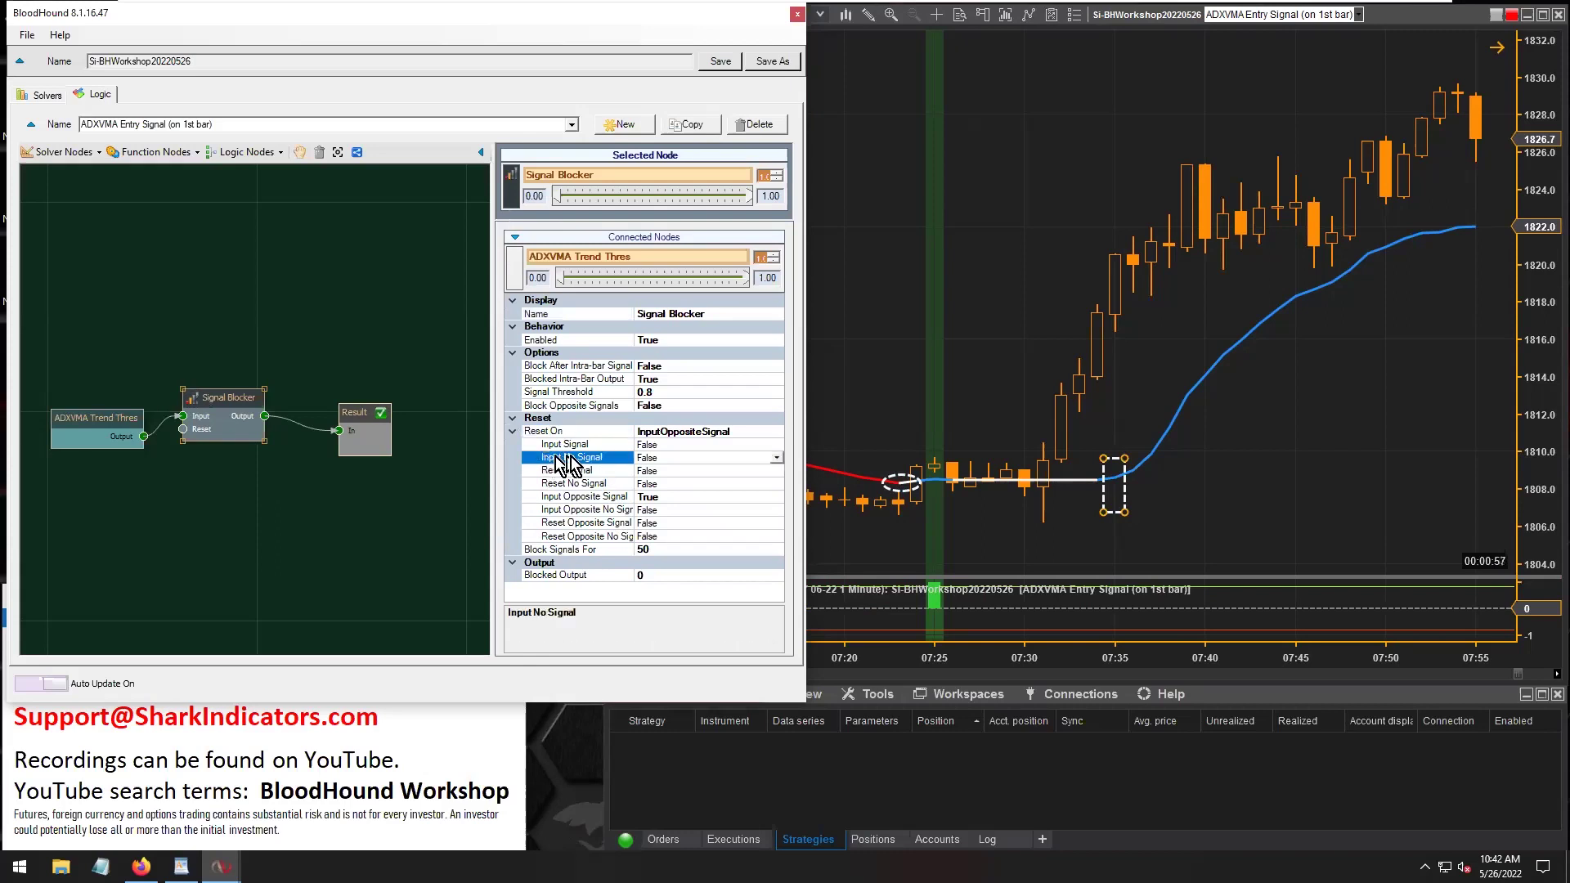
double_click(670, 457)
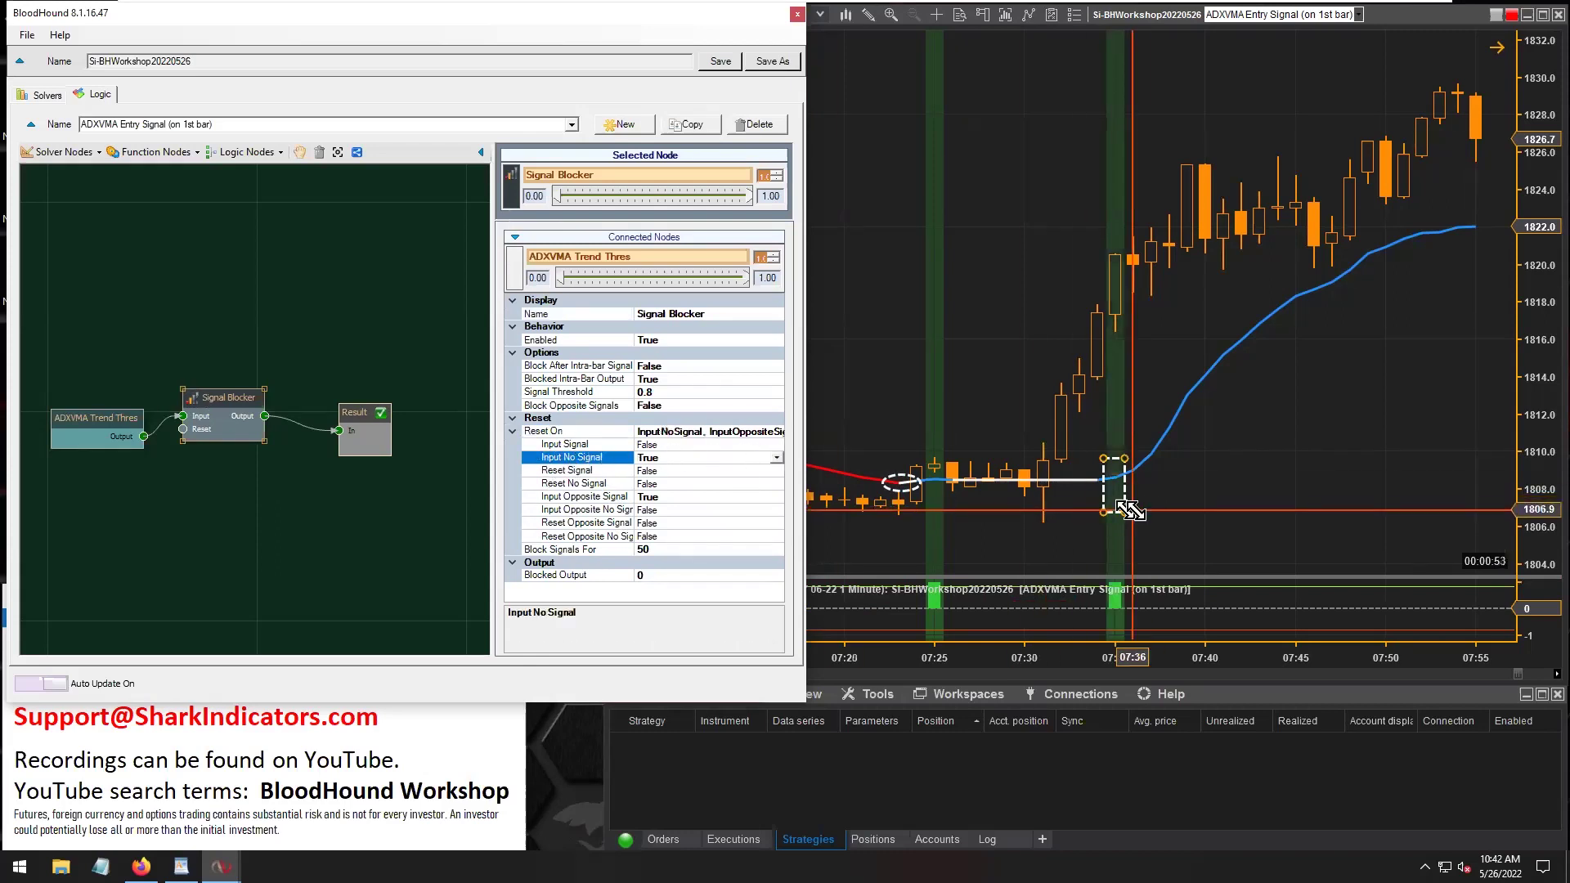
Delete the rectangle at 07:35 and show a longer time range on the maximized chart to check the entry signals
left_click(1111, 480)
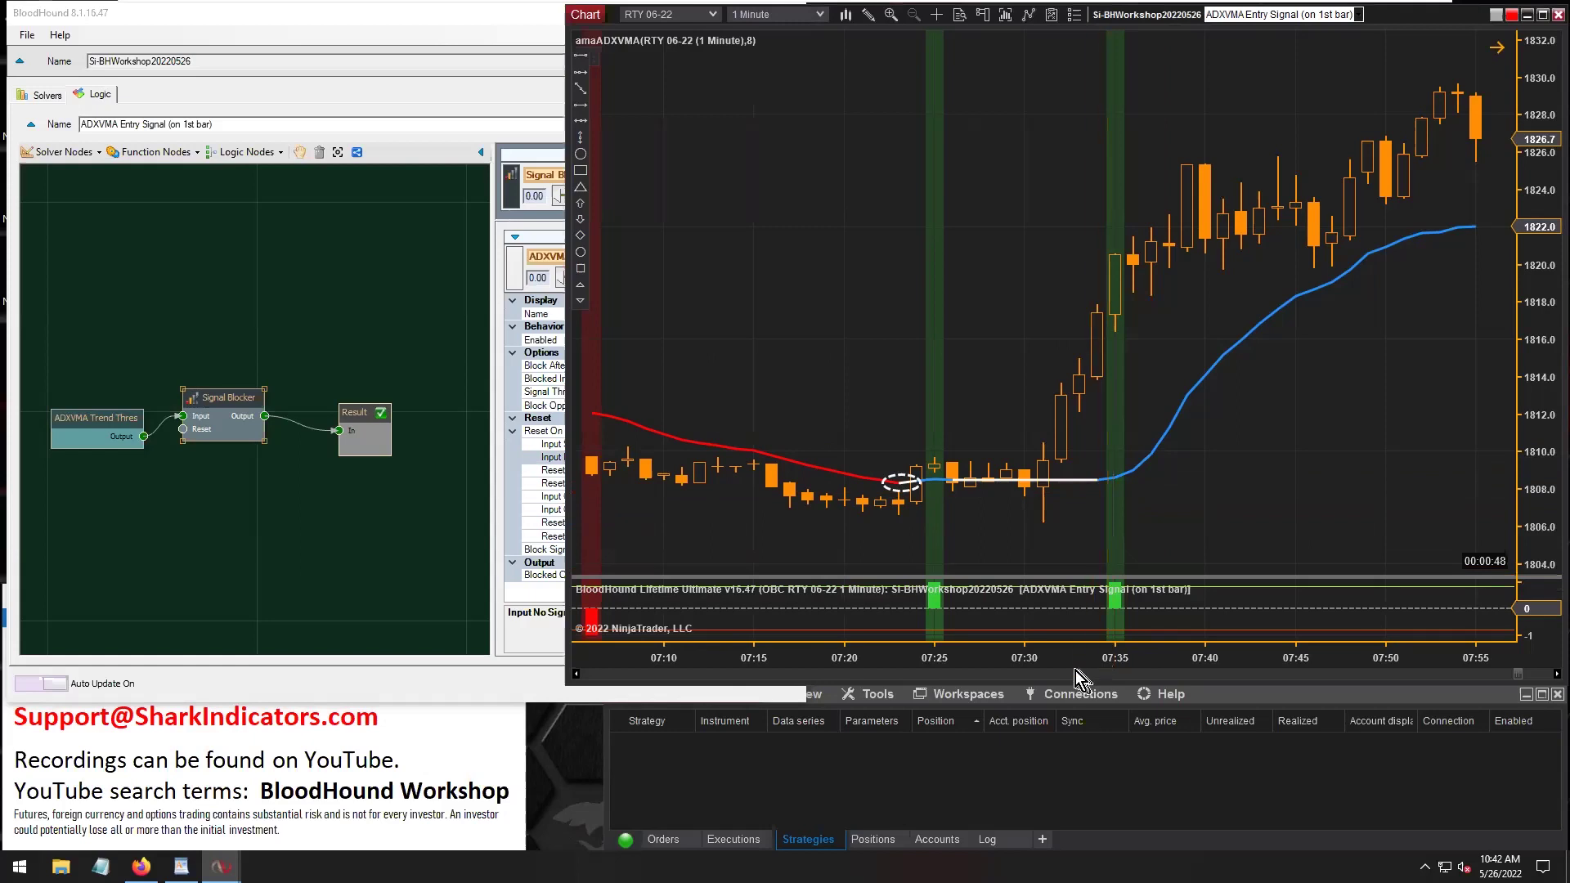
left_click_drag(1069, 655, 1229, 657)
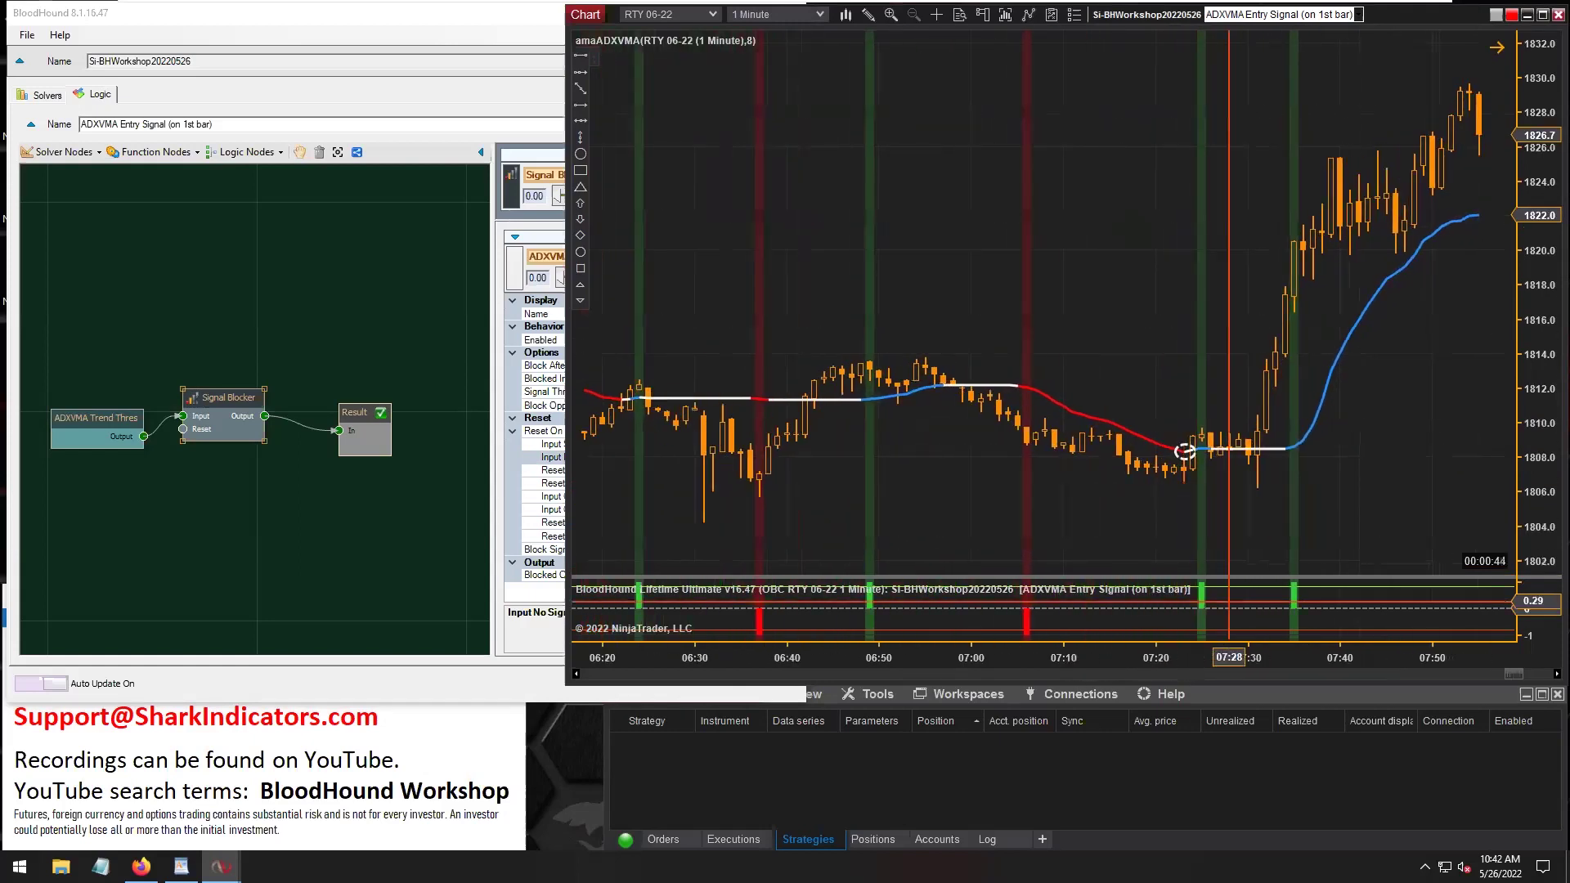
left_click(1543, 14)
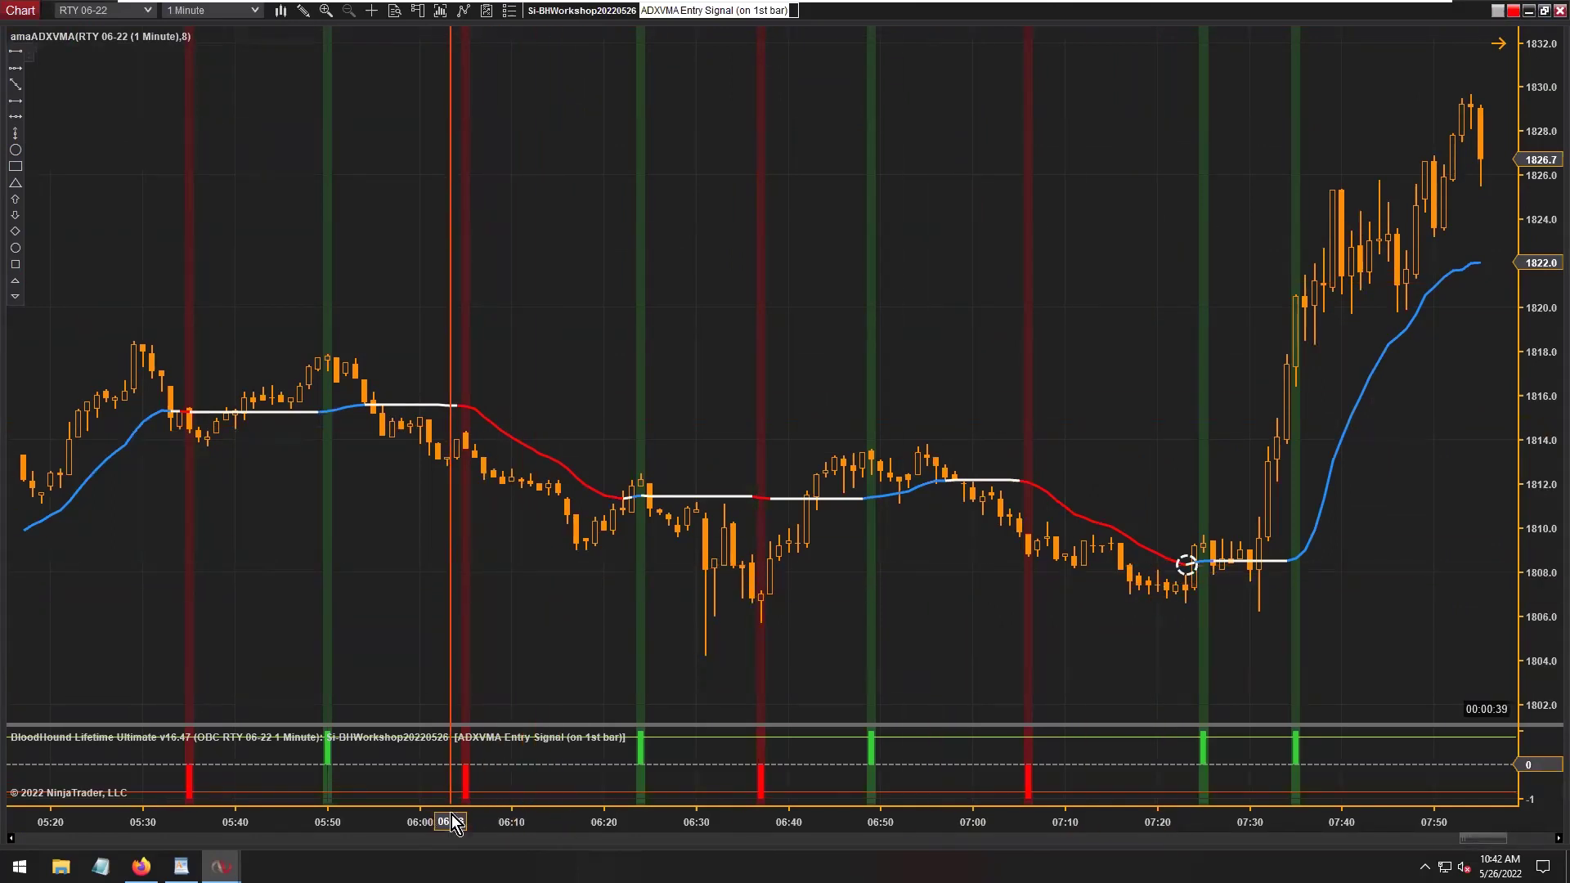
Examine the ADXVMA entry signals across earlier hours and the previous session on the maximized chart, and restore the chart window
left_click_drag(451, 815, 511, 818)
left_click_drag(294, 629, 758, 605)
left_click_drag(652, 615, 841, 572)
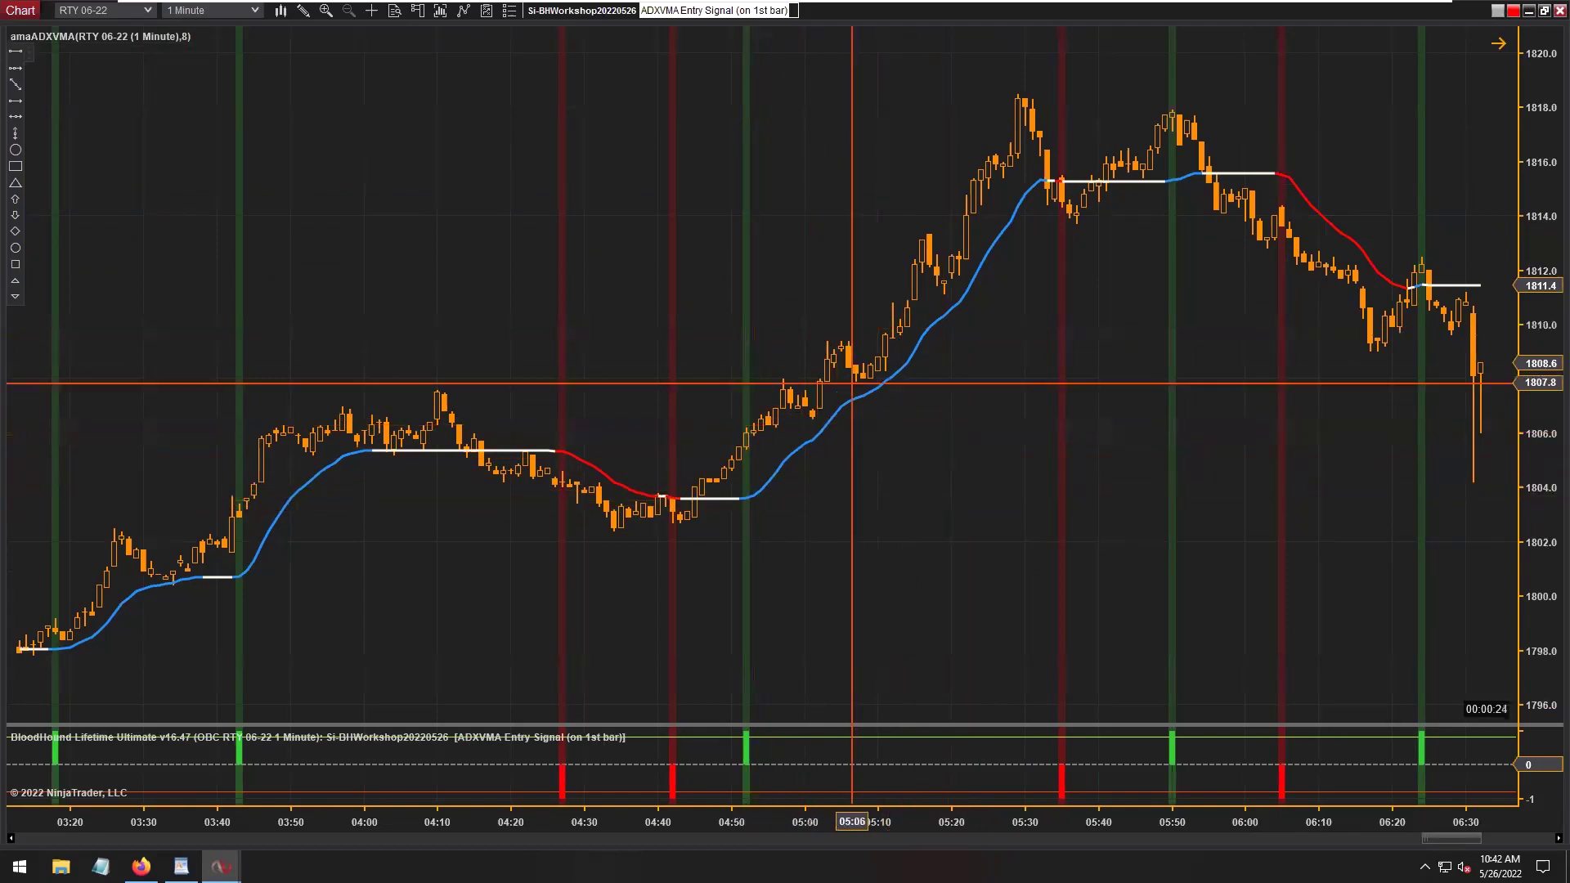
scroll(410, 310, "up", 15)
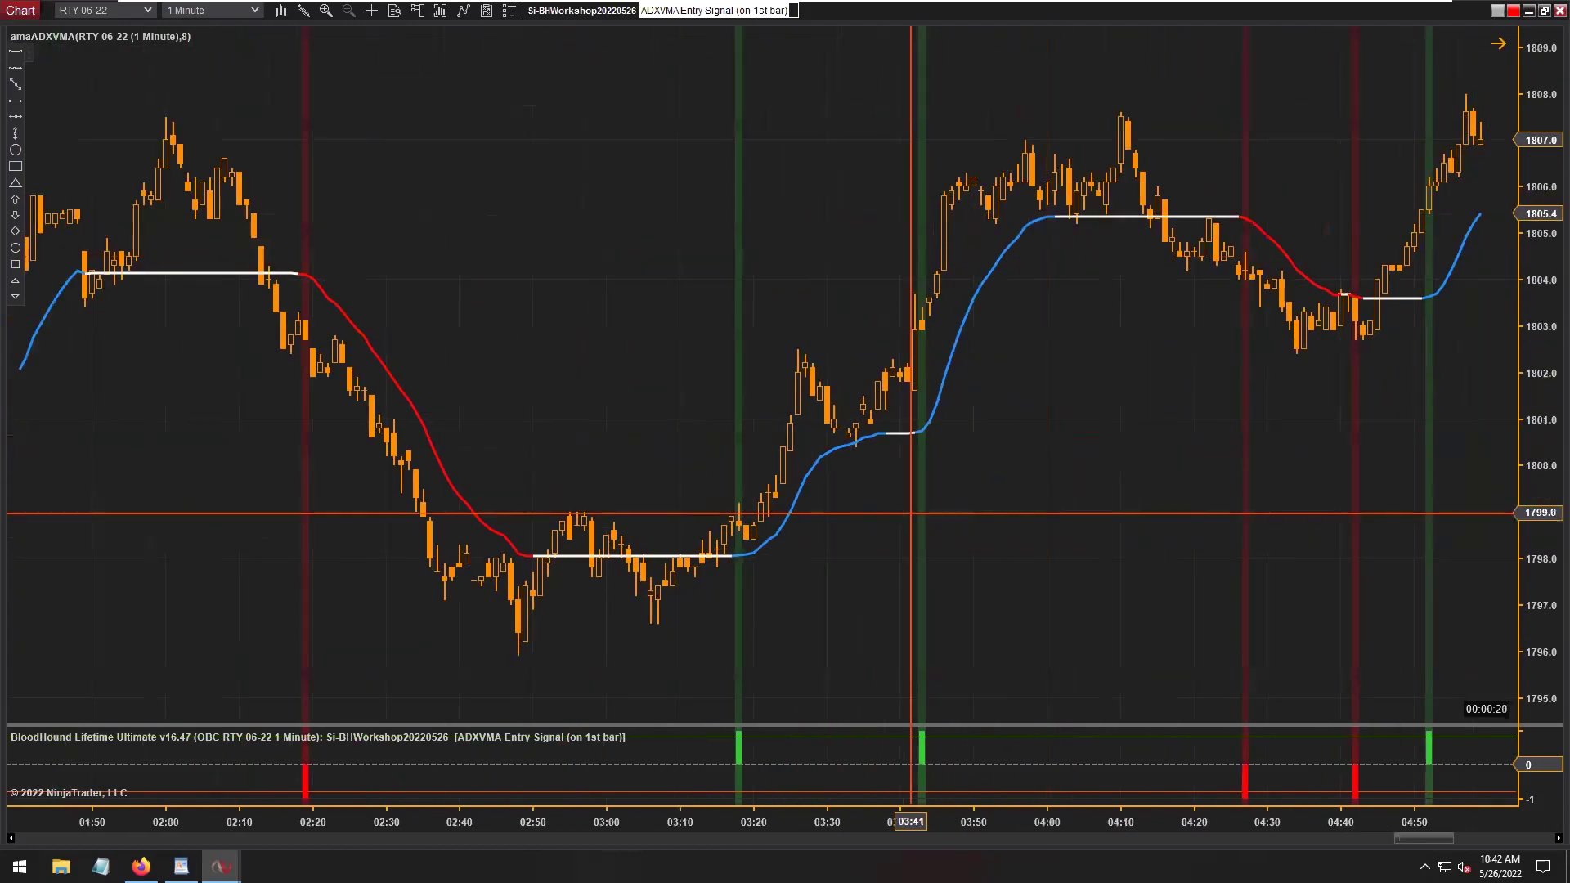
scroll(296, 601, "up", 15)
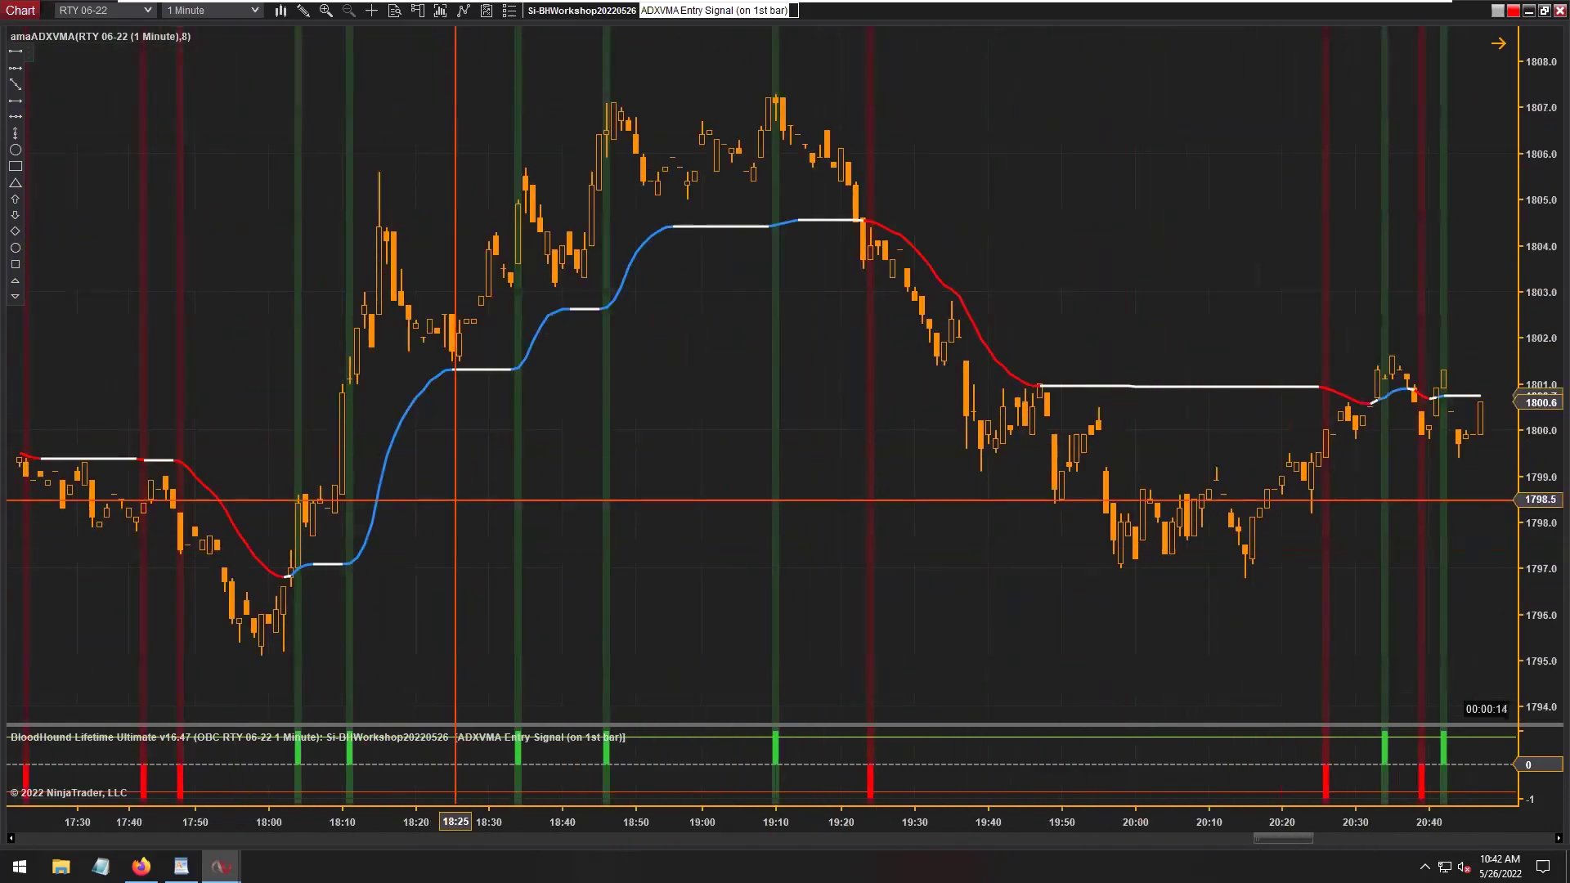
scroll(801, 285, "up", 15)
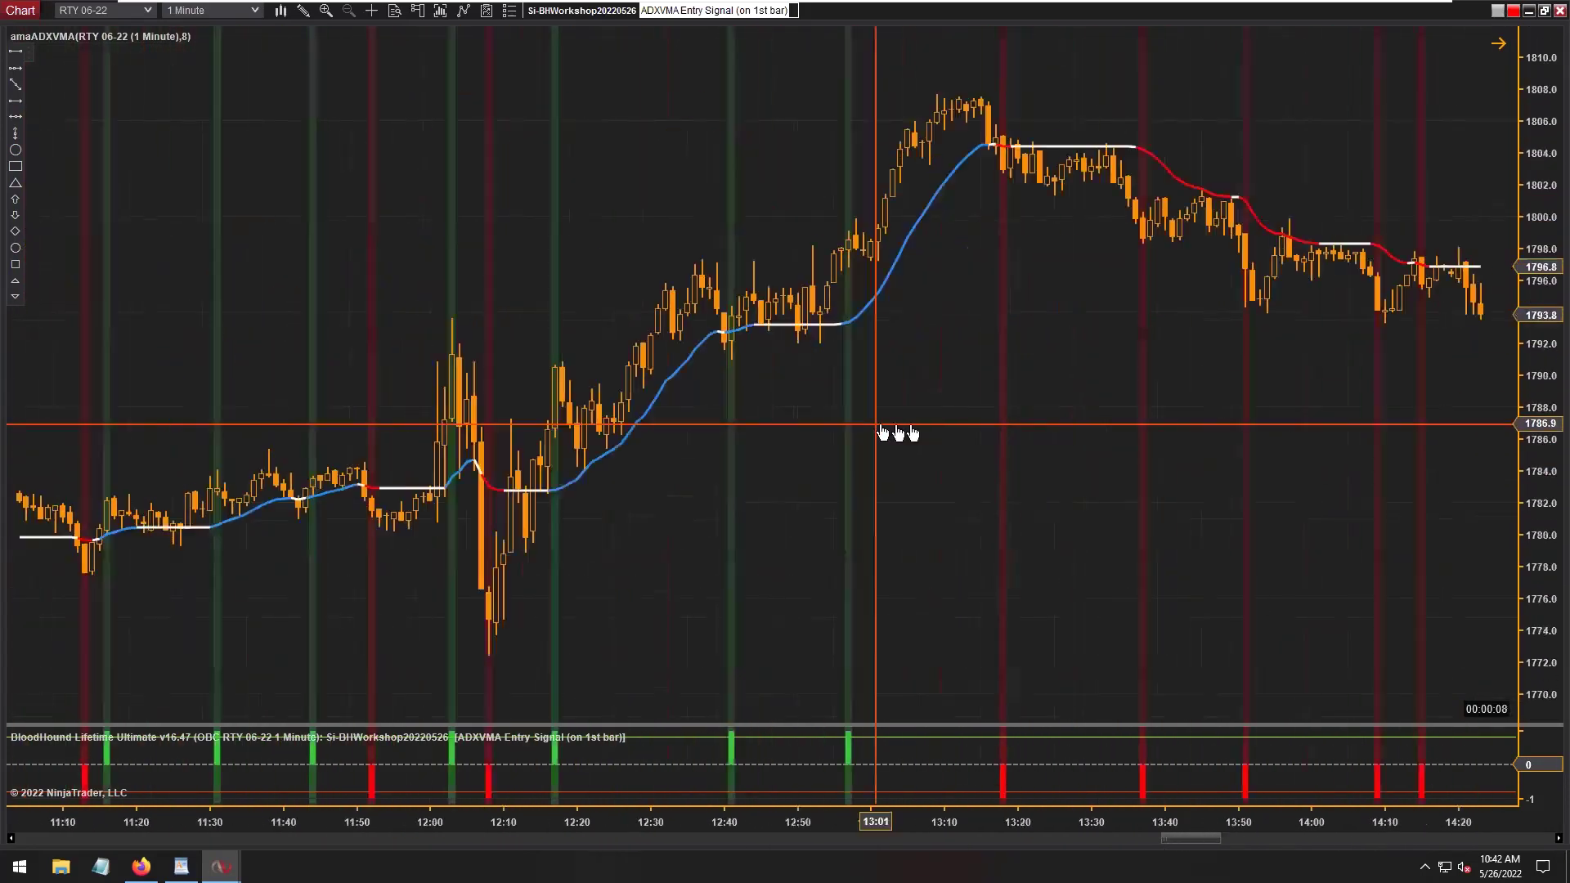
scroll(558, 556, "up", 5)
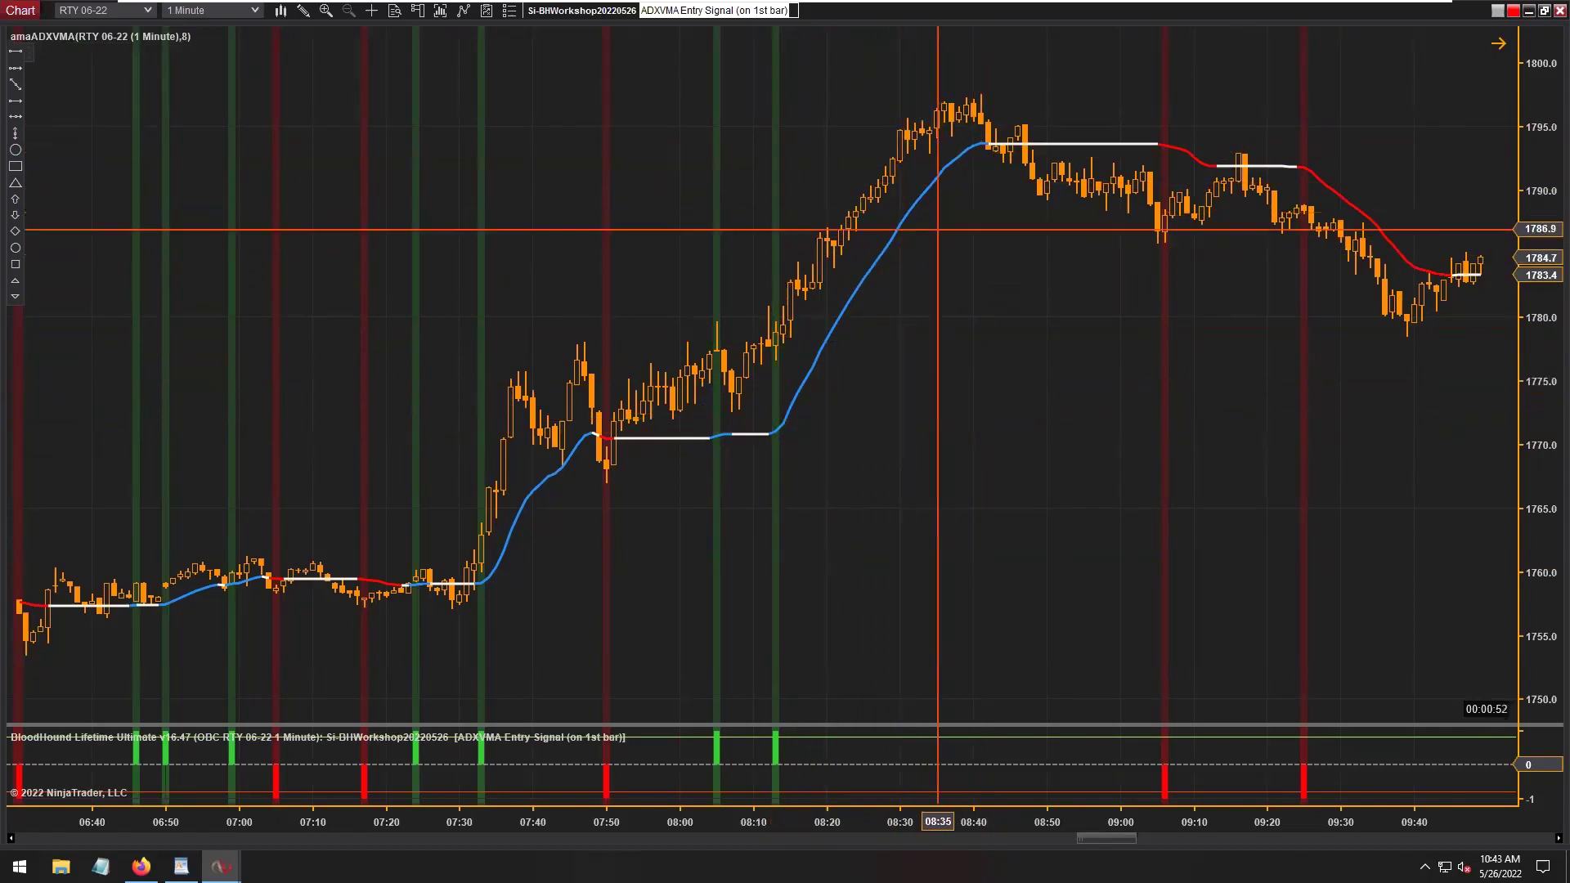
left_click(1544, 12)
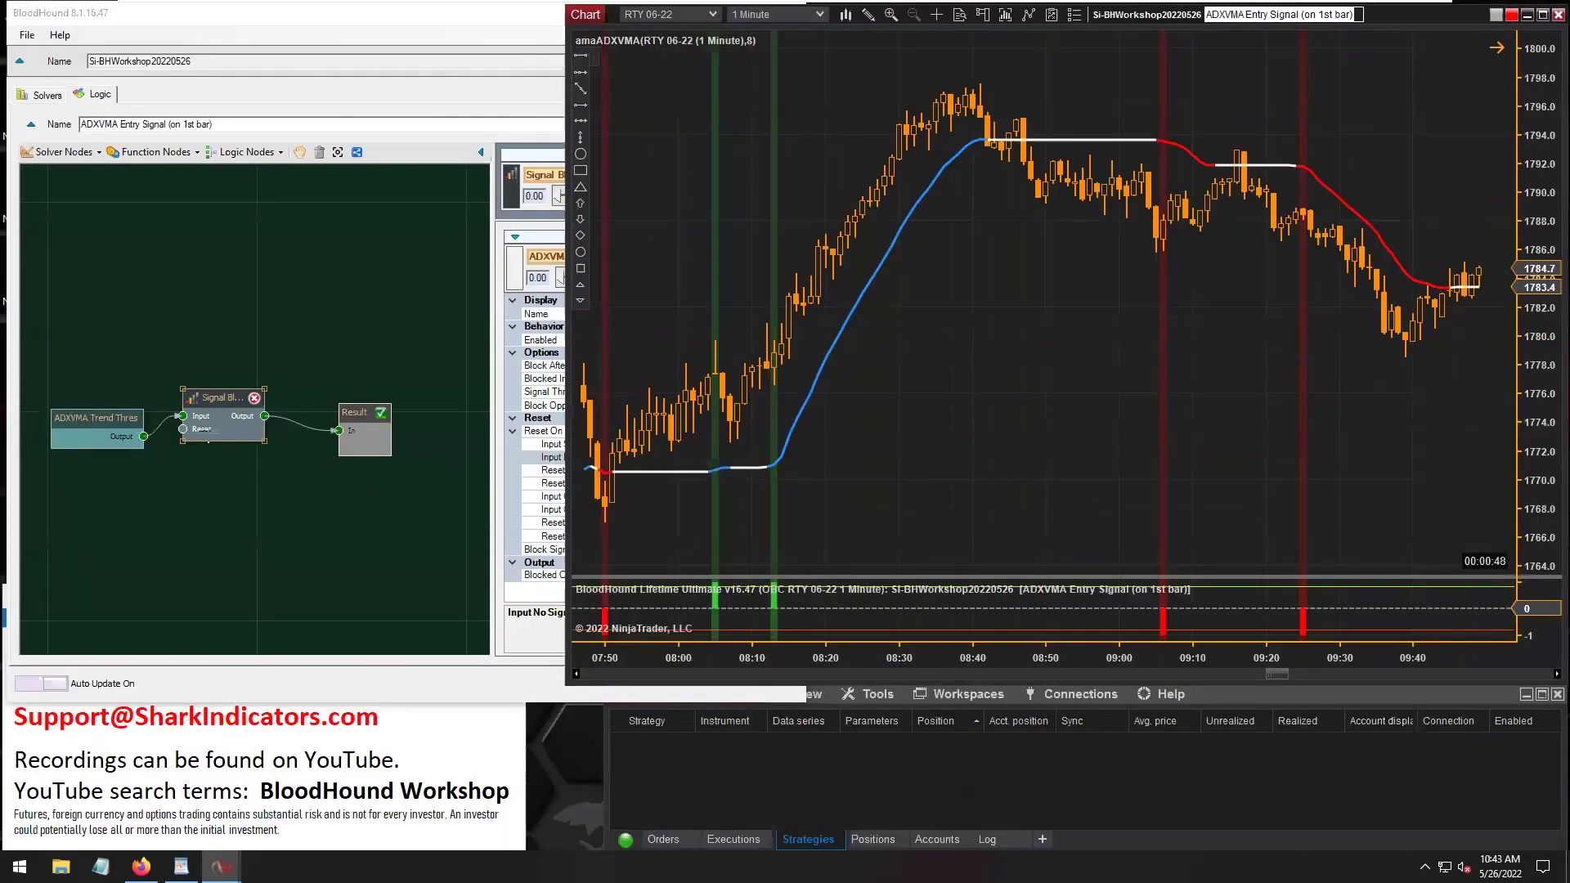
Review the Signal Blocker's Block Signals For setting and the available function nodes, shifting the node slightly in the logic diagram
left_click_drag(228, 396, 243, 379)
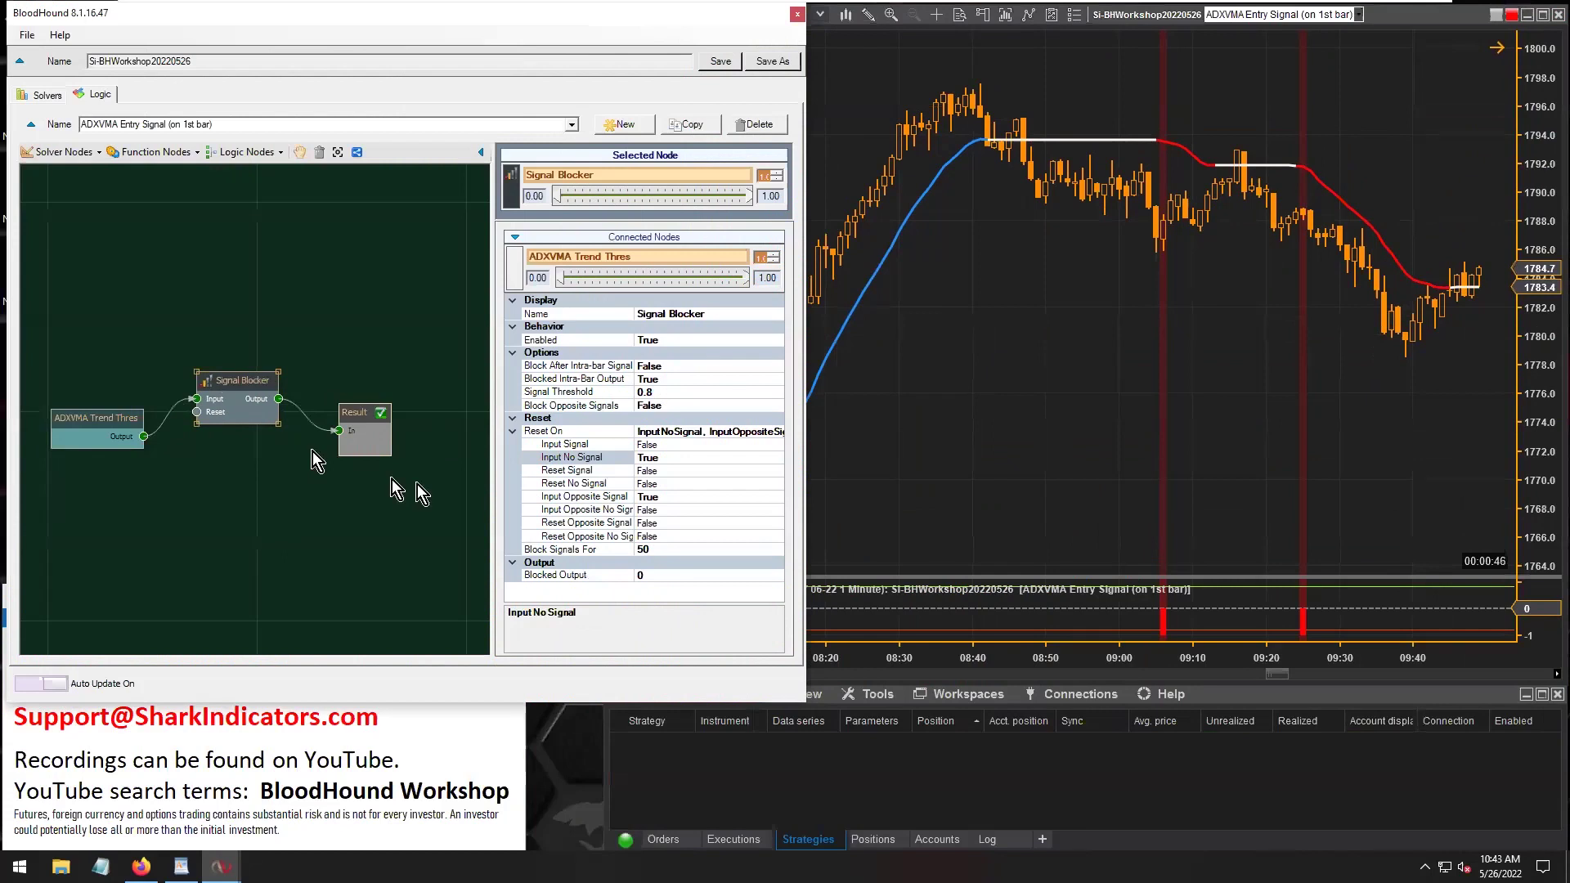
left_click(651, 548)
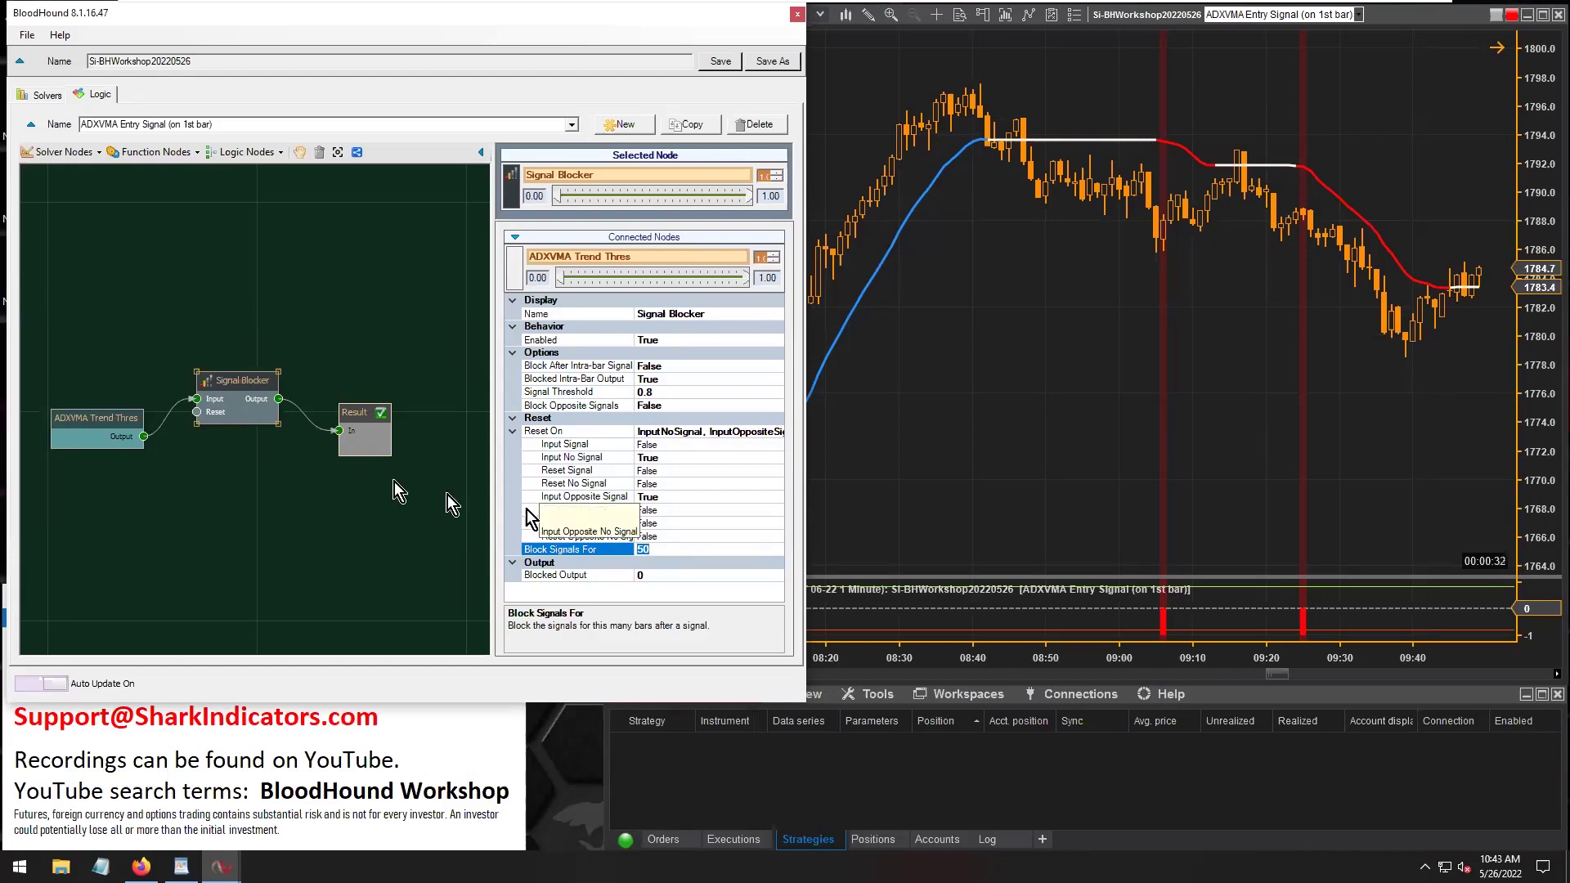
left_click(235, 382)
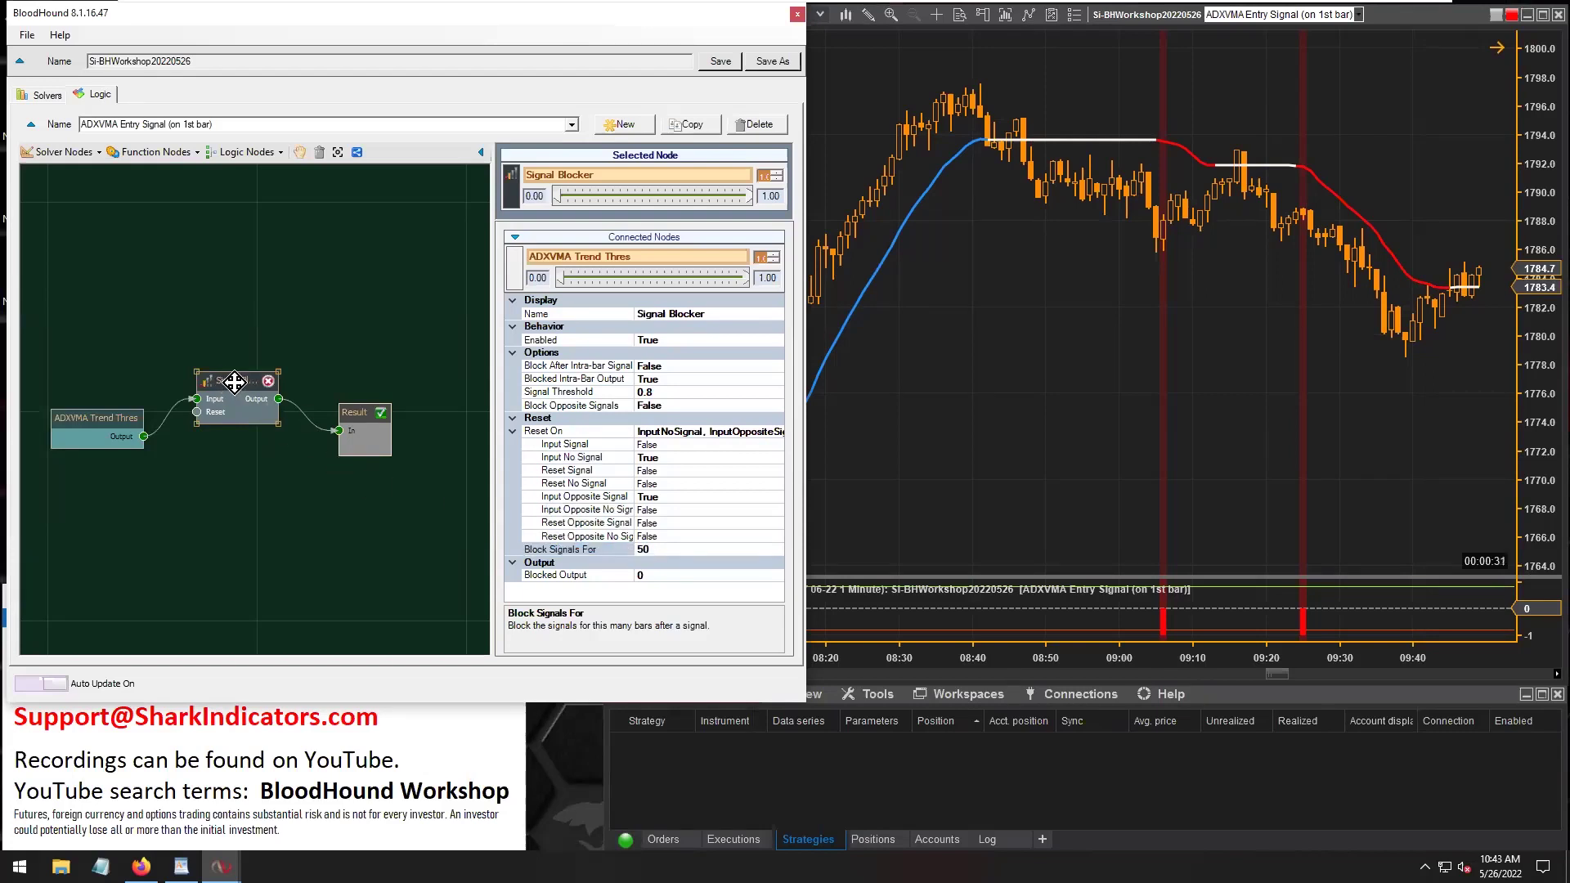
mouse_move(235, 382)
left_mouse_down()
mouse_move(254, 392)
mouse_move(235, 402)
mouse_move(269, 384)
mouse_move(242, 376)
left_mouse_up()
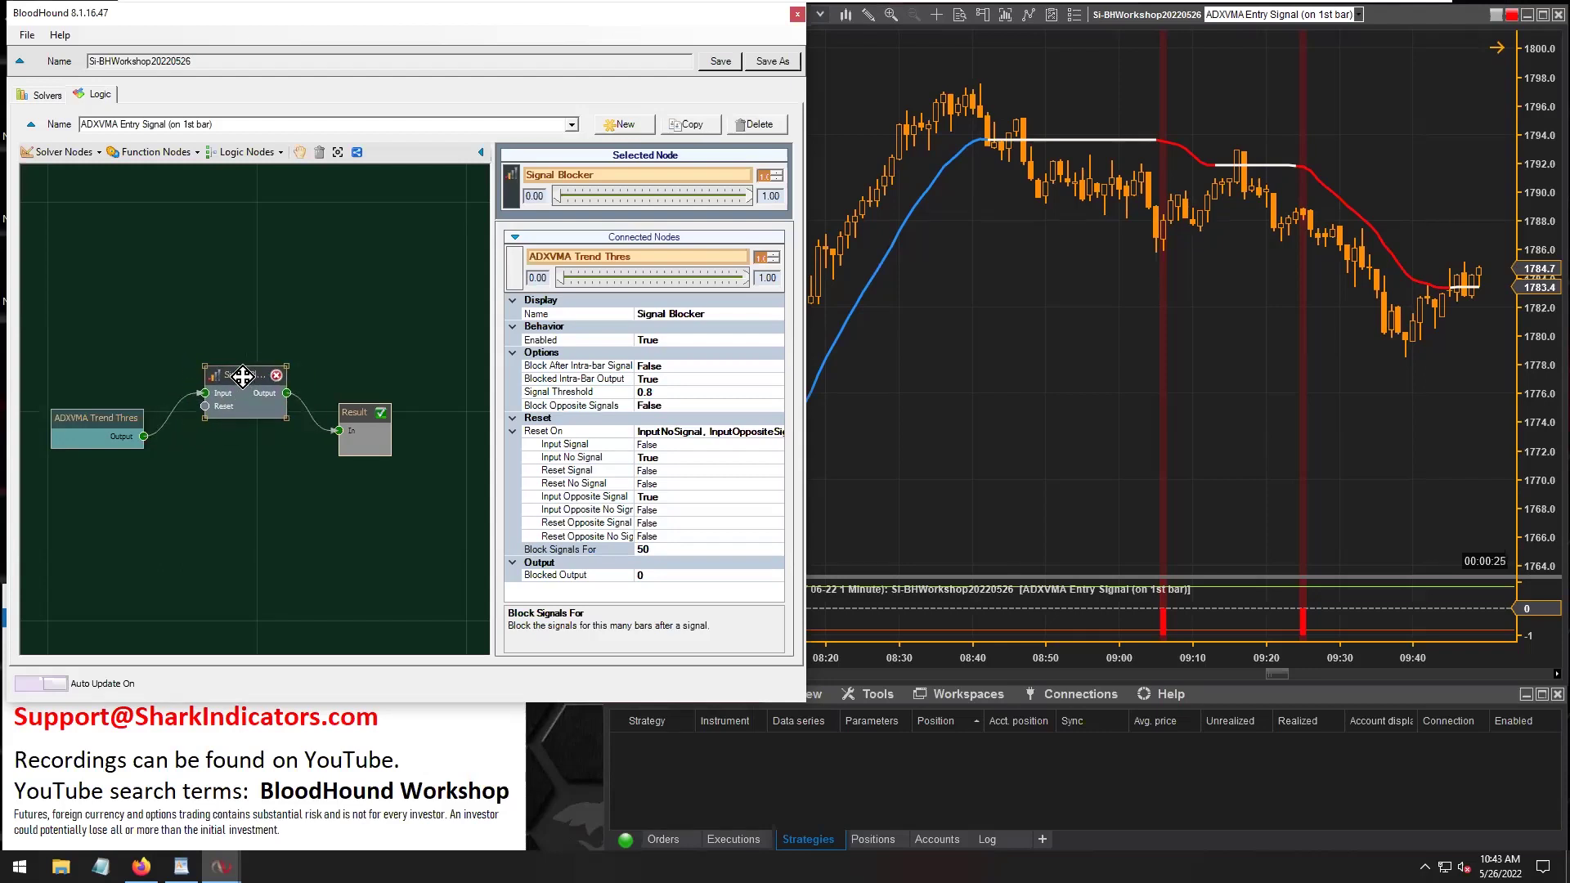
left_click(192, 155)
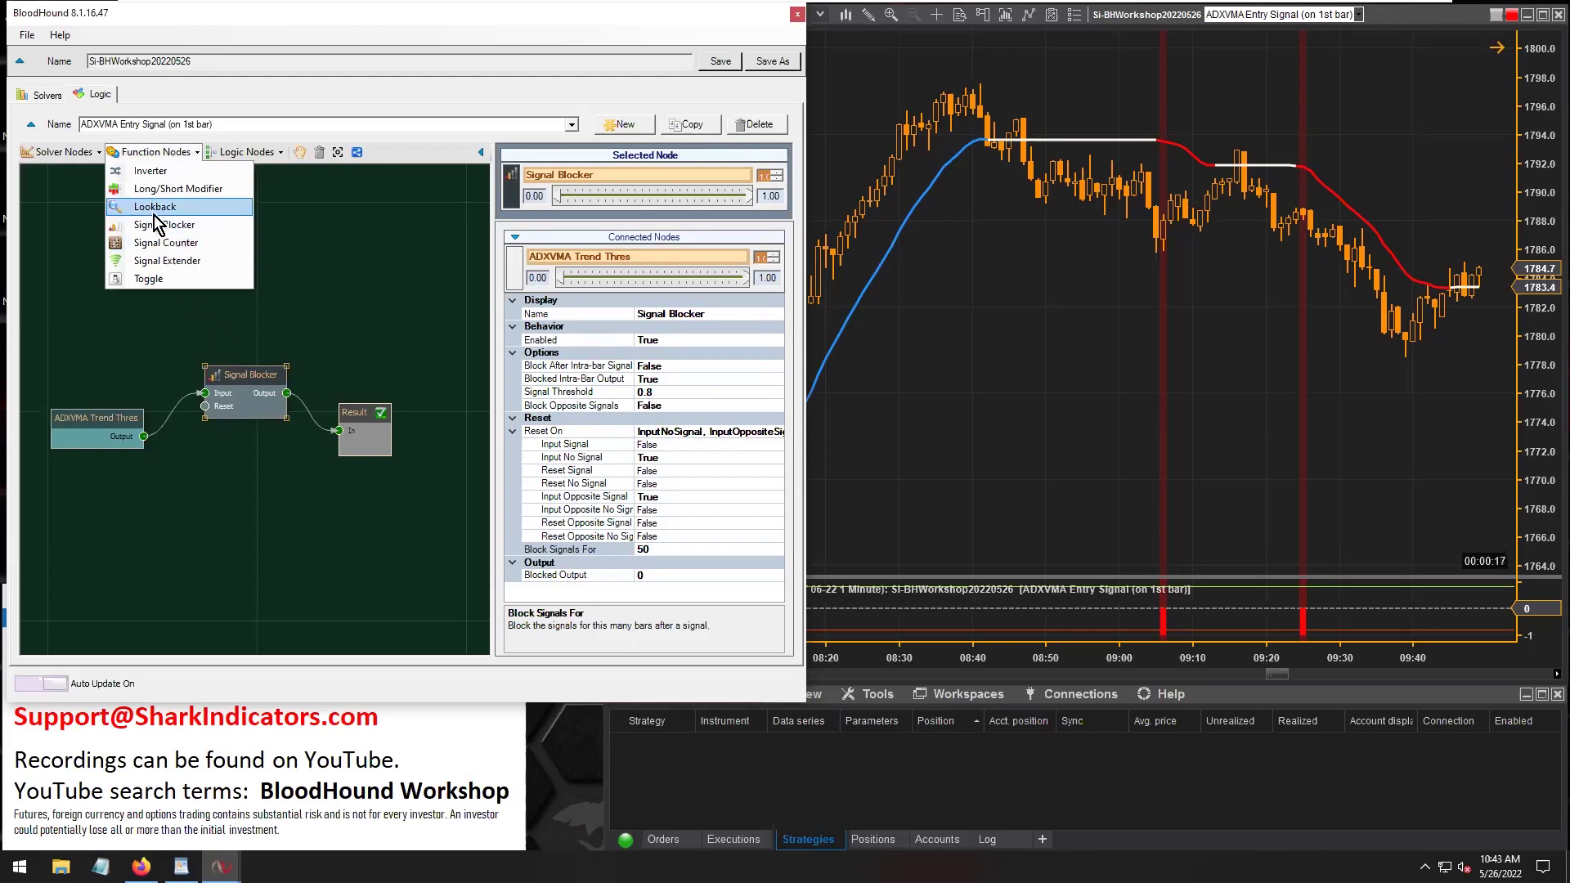
left_click(245, 381)
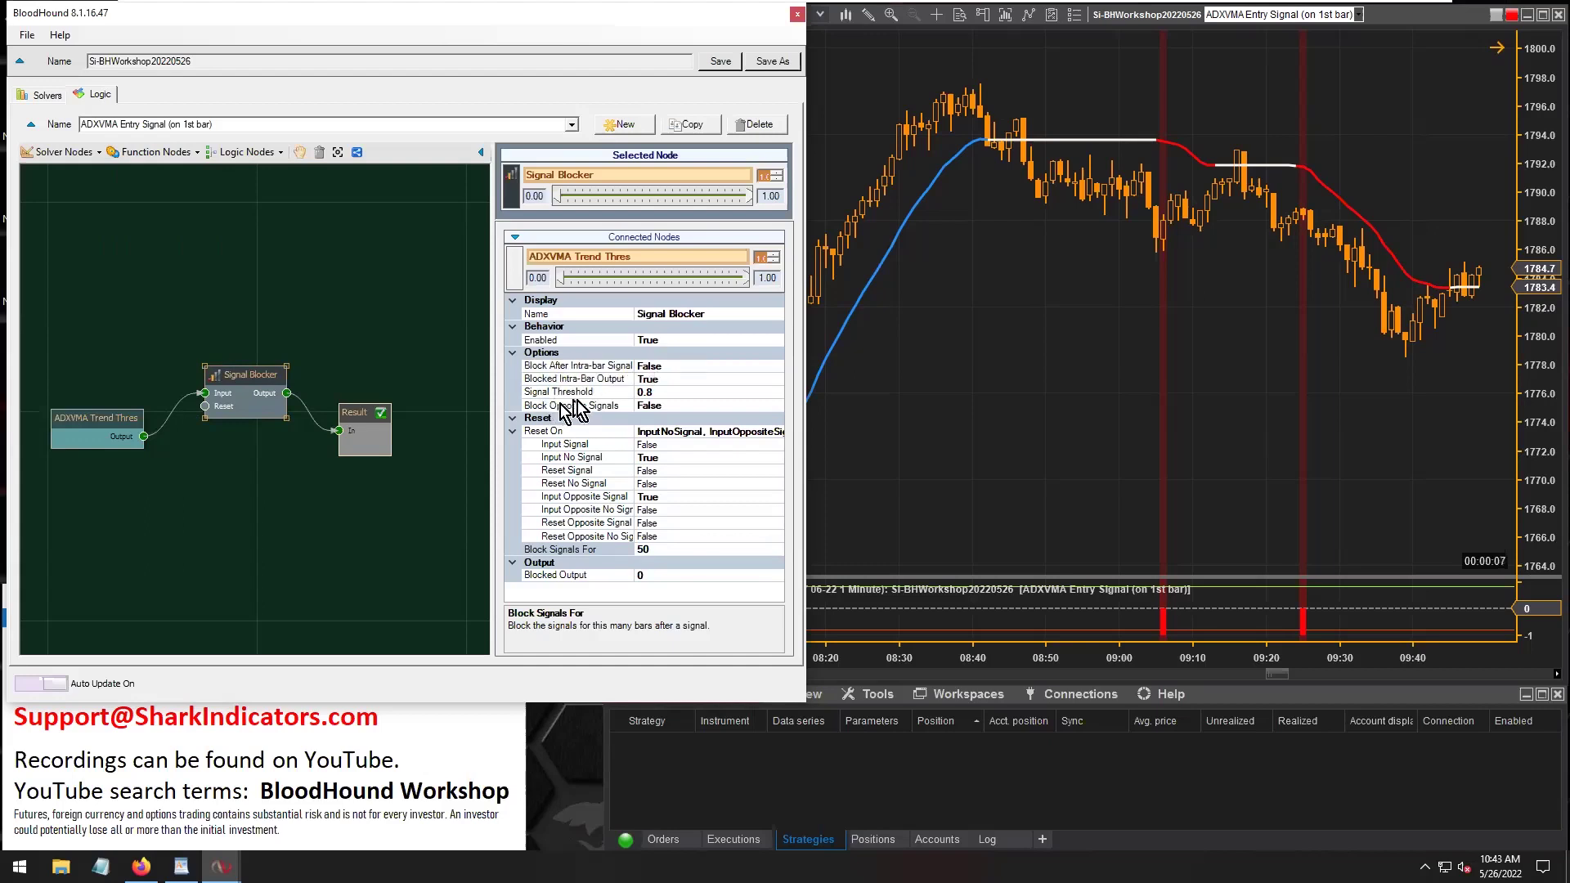
Set the Signal Blocker's Block Signals For to 25
left_click(549, 551)
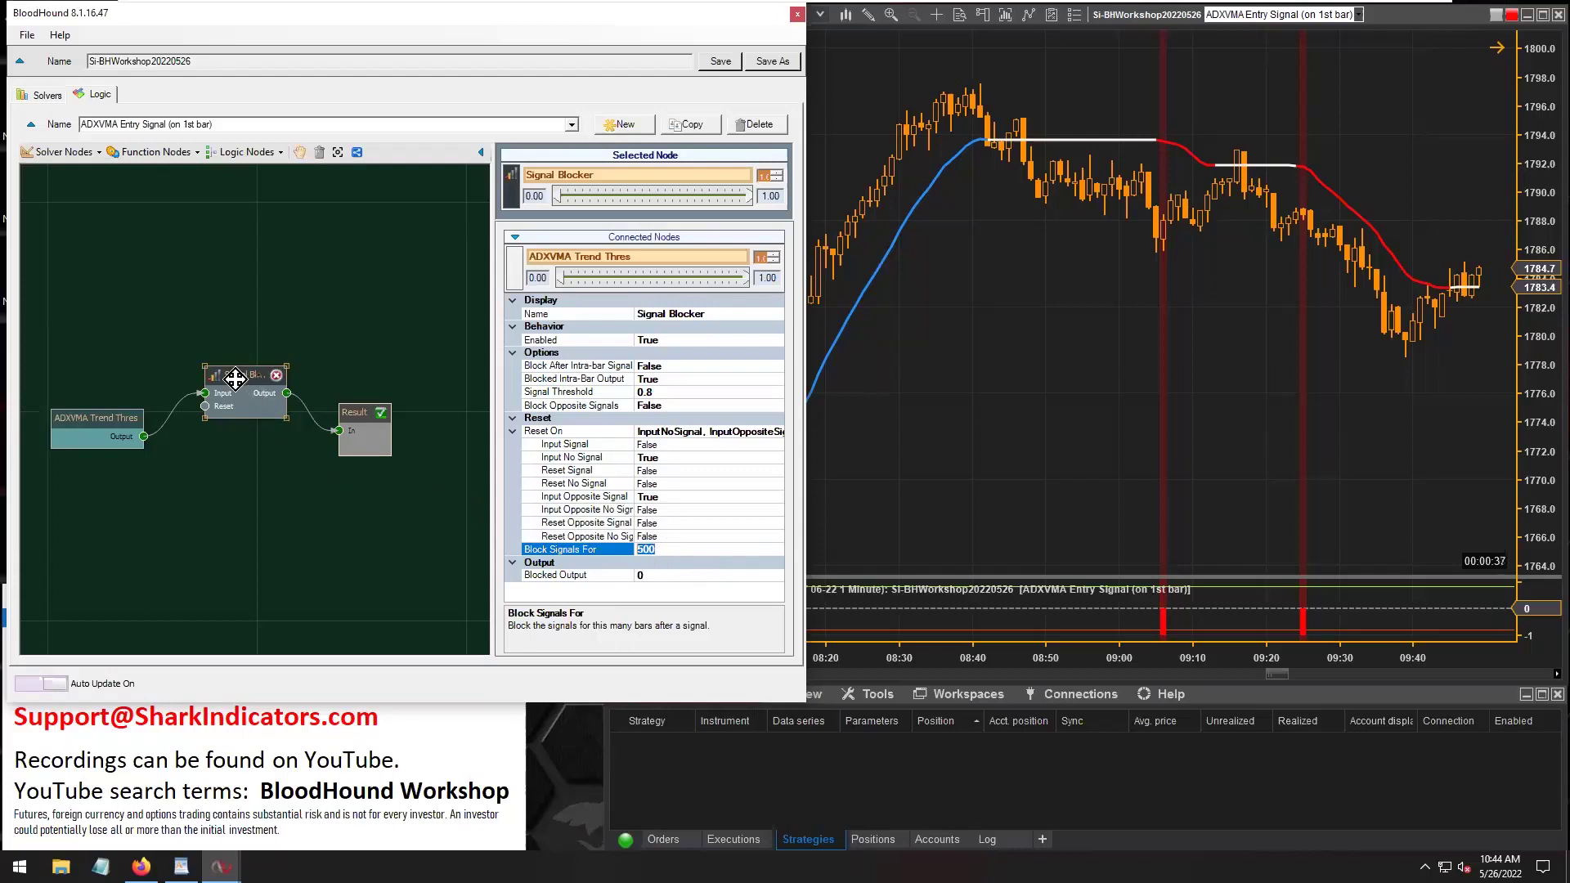
double_click(668, 549)
key("Return")
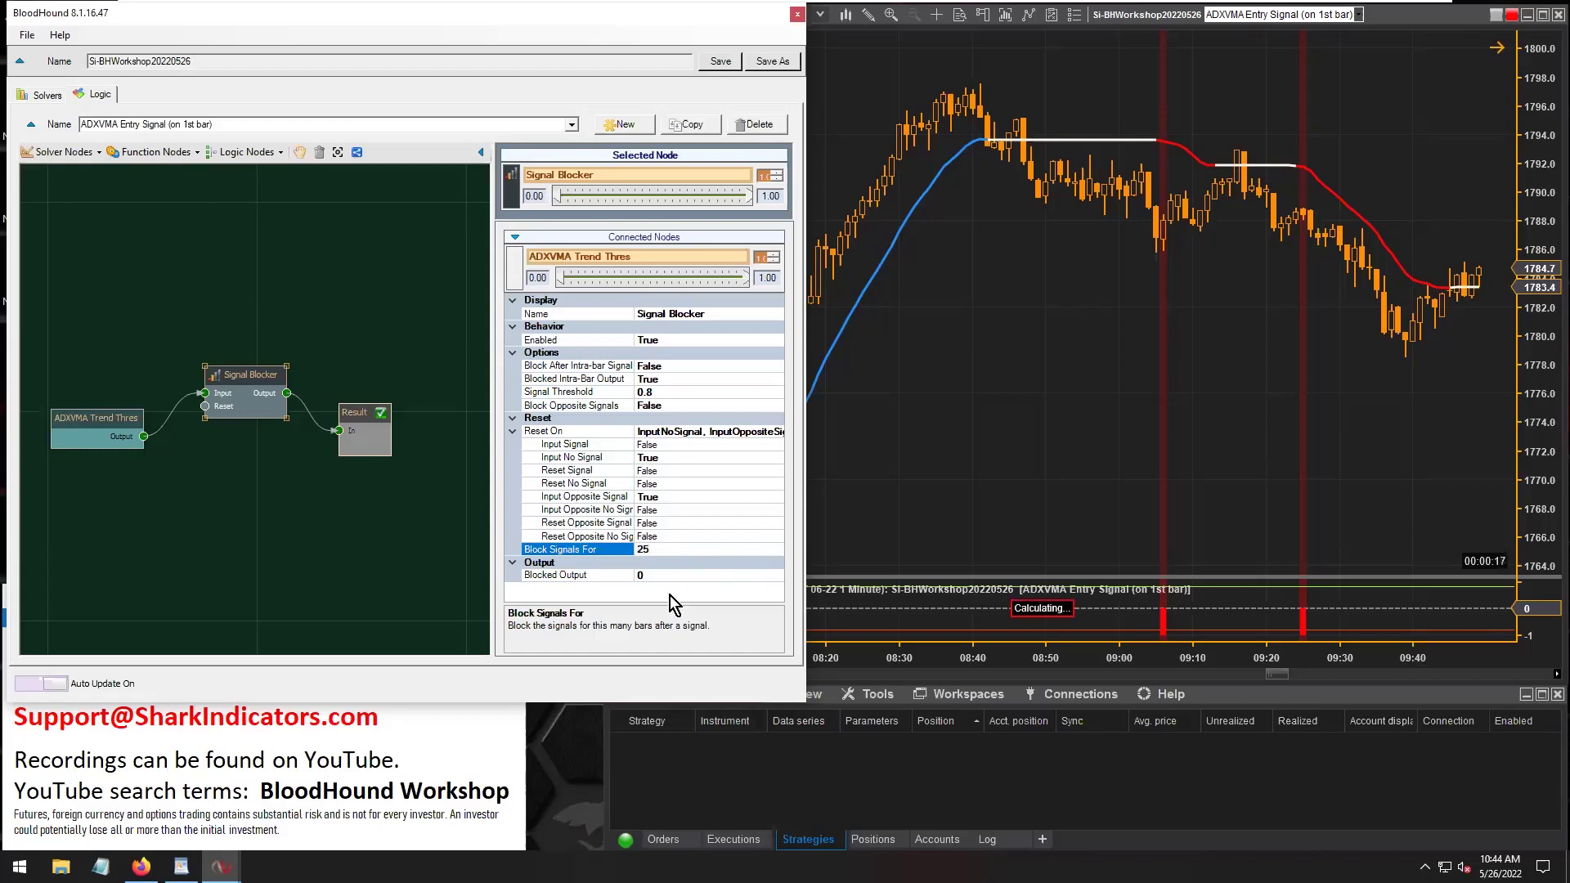
Mark the long signal at 08:13 with an up arrow; place another arrow at the 08:39 signal and remove it
left_click(923, 477)
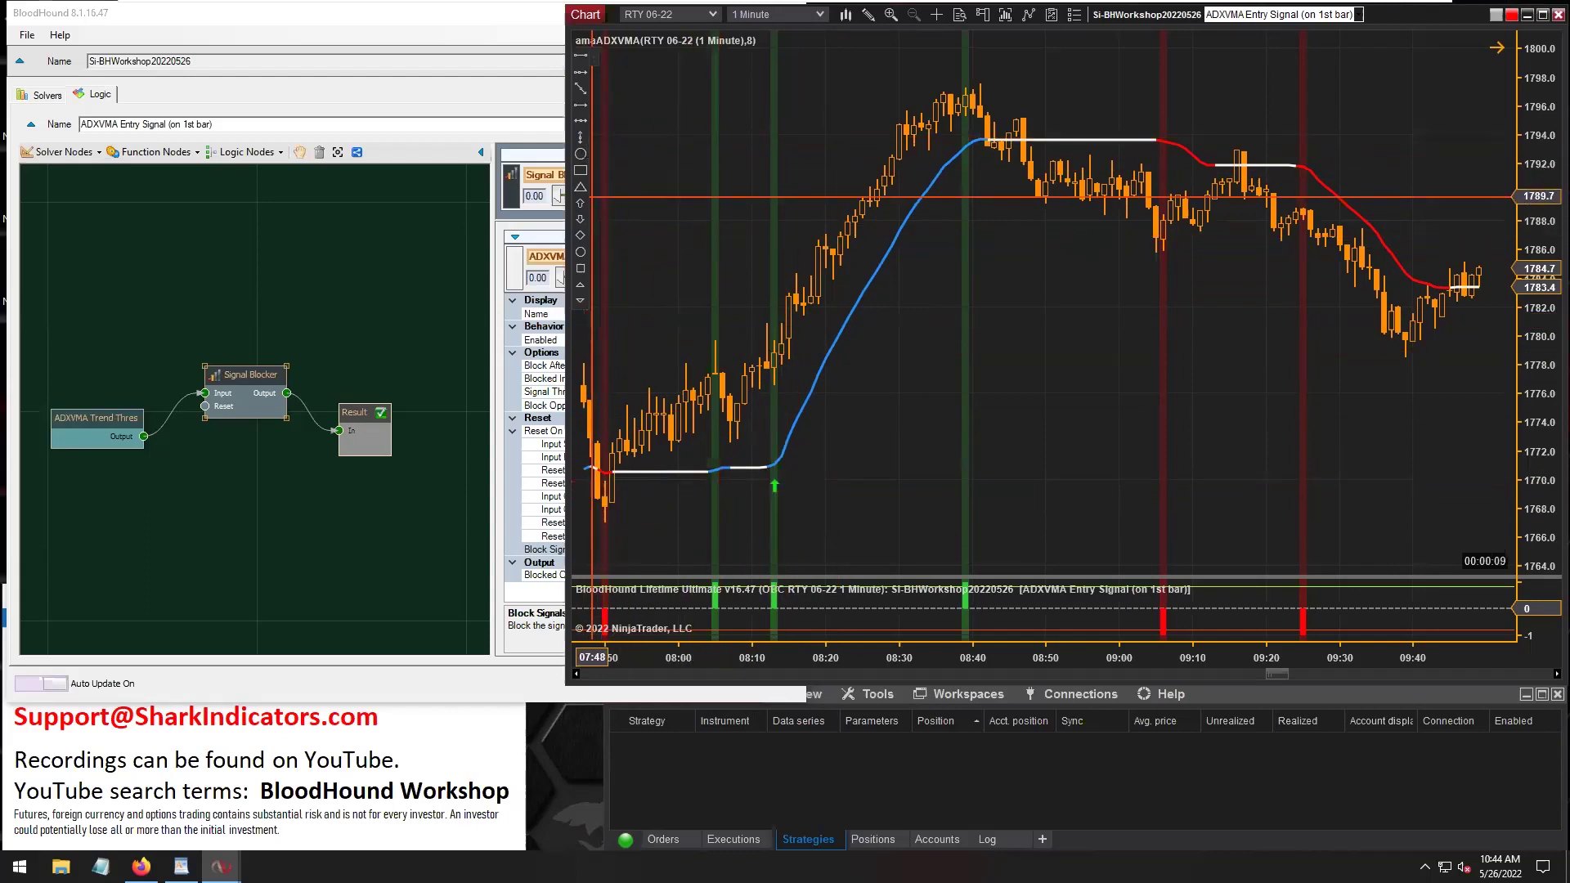
left_click(582, 205)
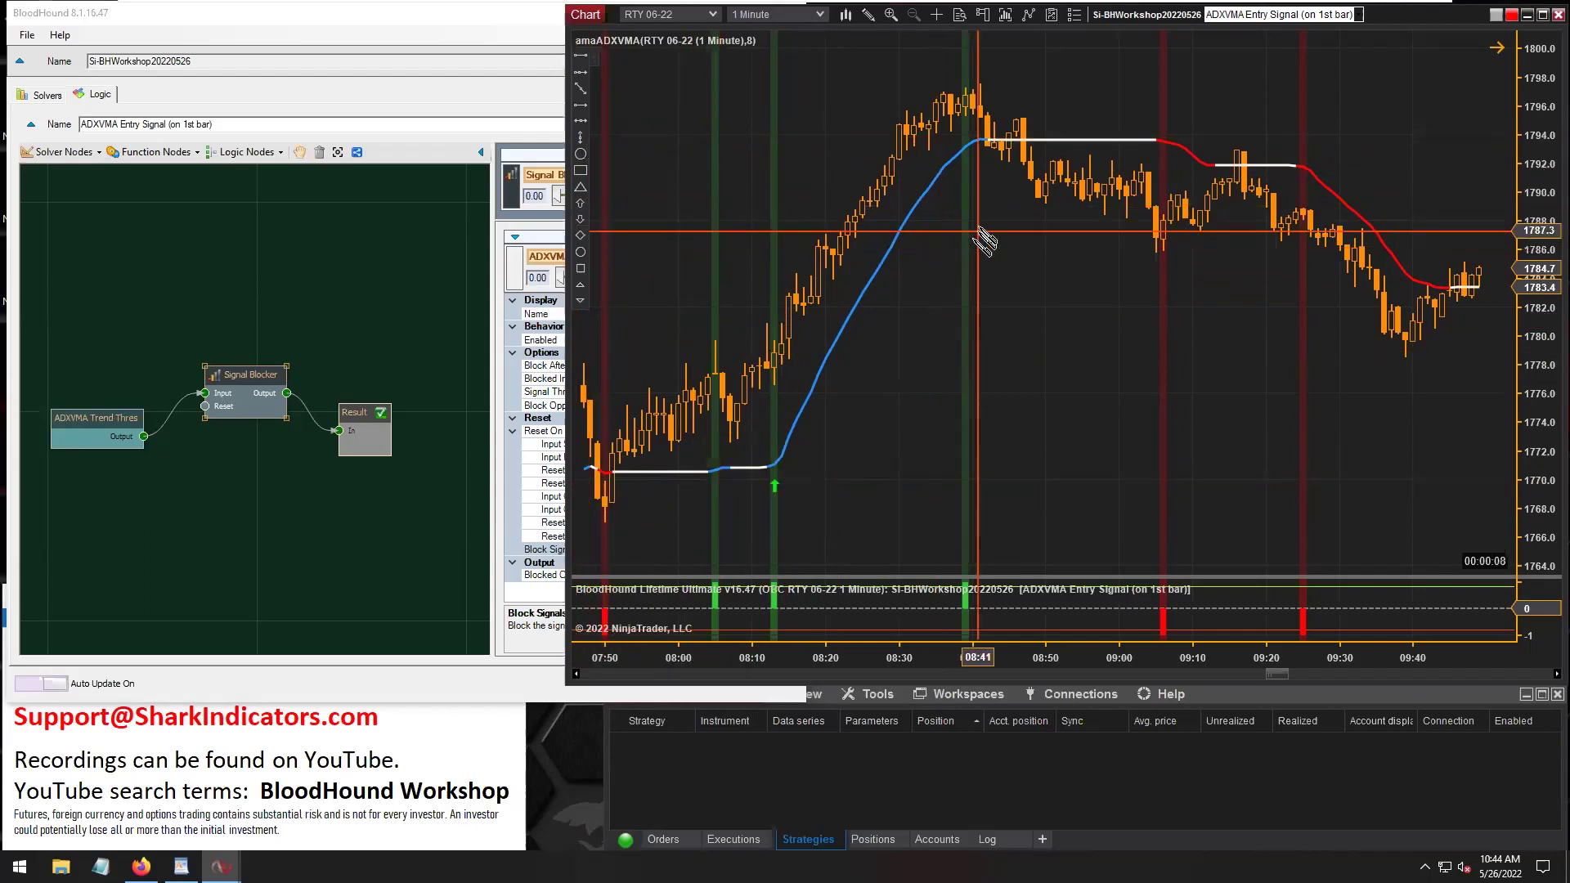
left_click(966, 166)
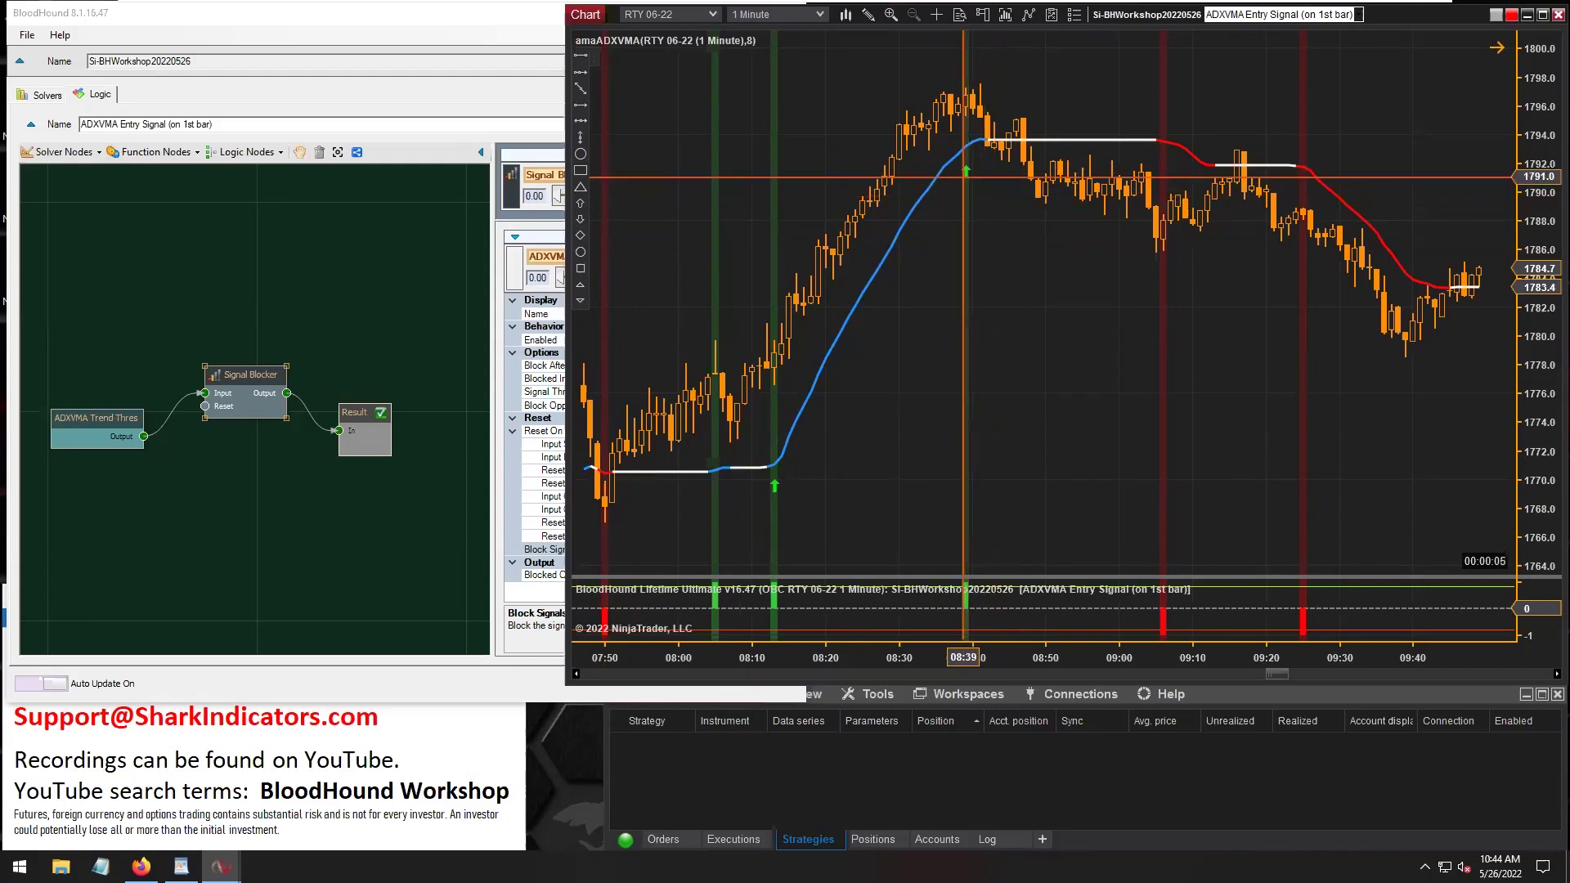
left_click(925, 188)
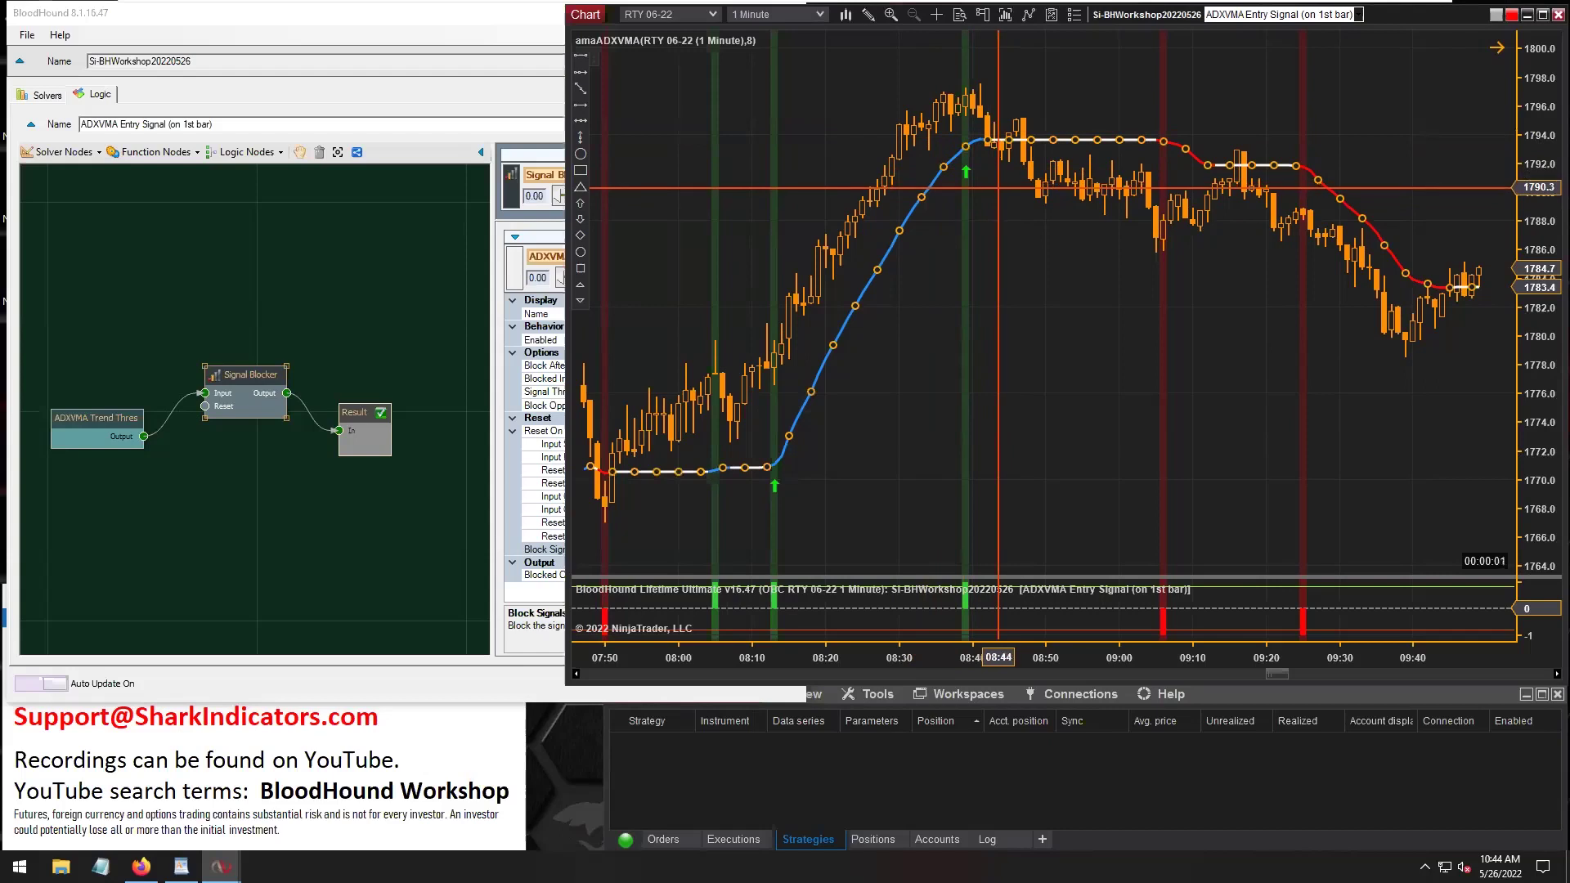
left_click(964, 176)
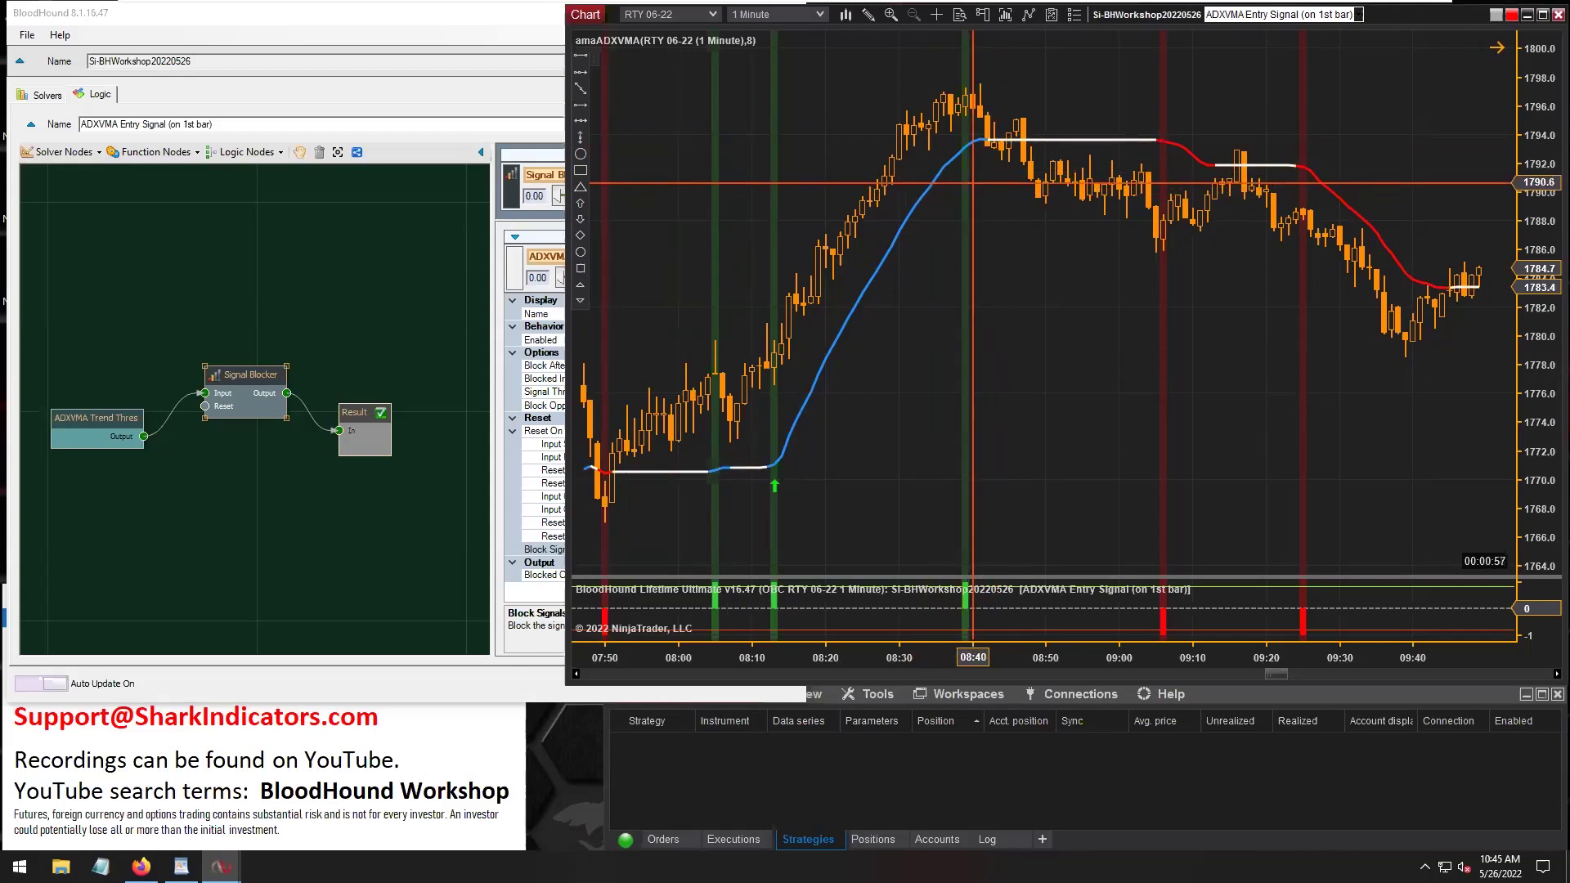
Set the Signal Blocker's Block Signals For to 50, shift the Result node slightly, and check the recalculated signals on the chart
left_click(236, 377)
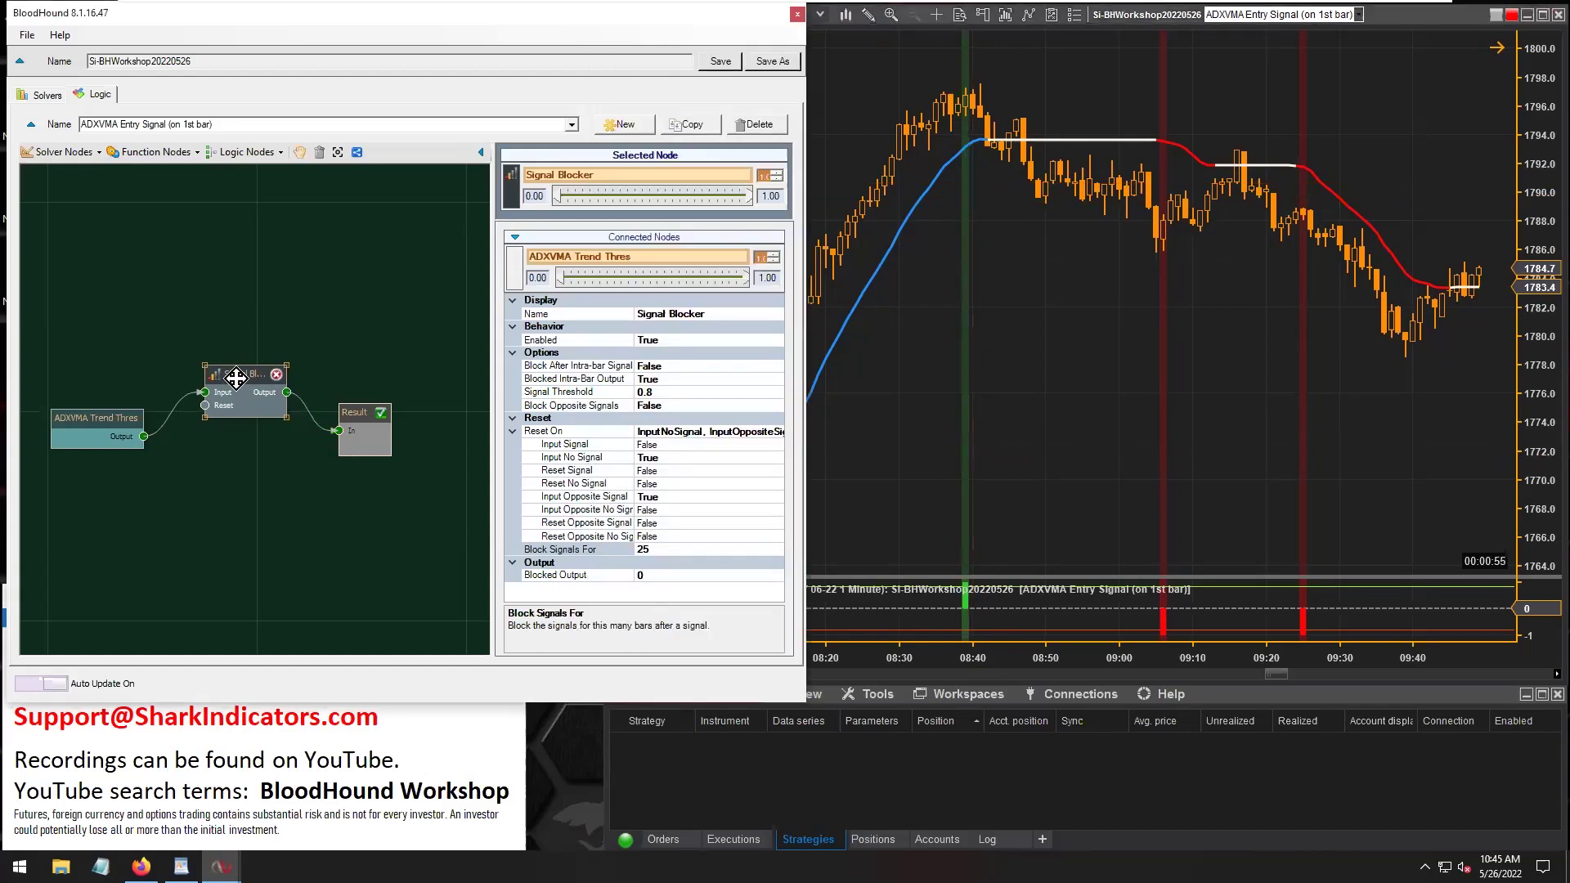
left_click(652, 549)
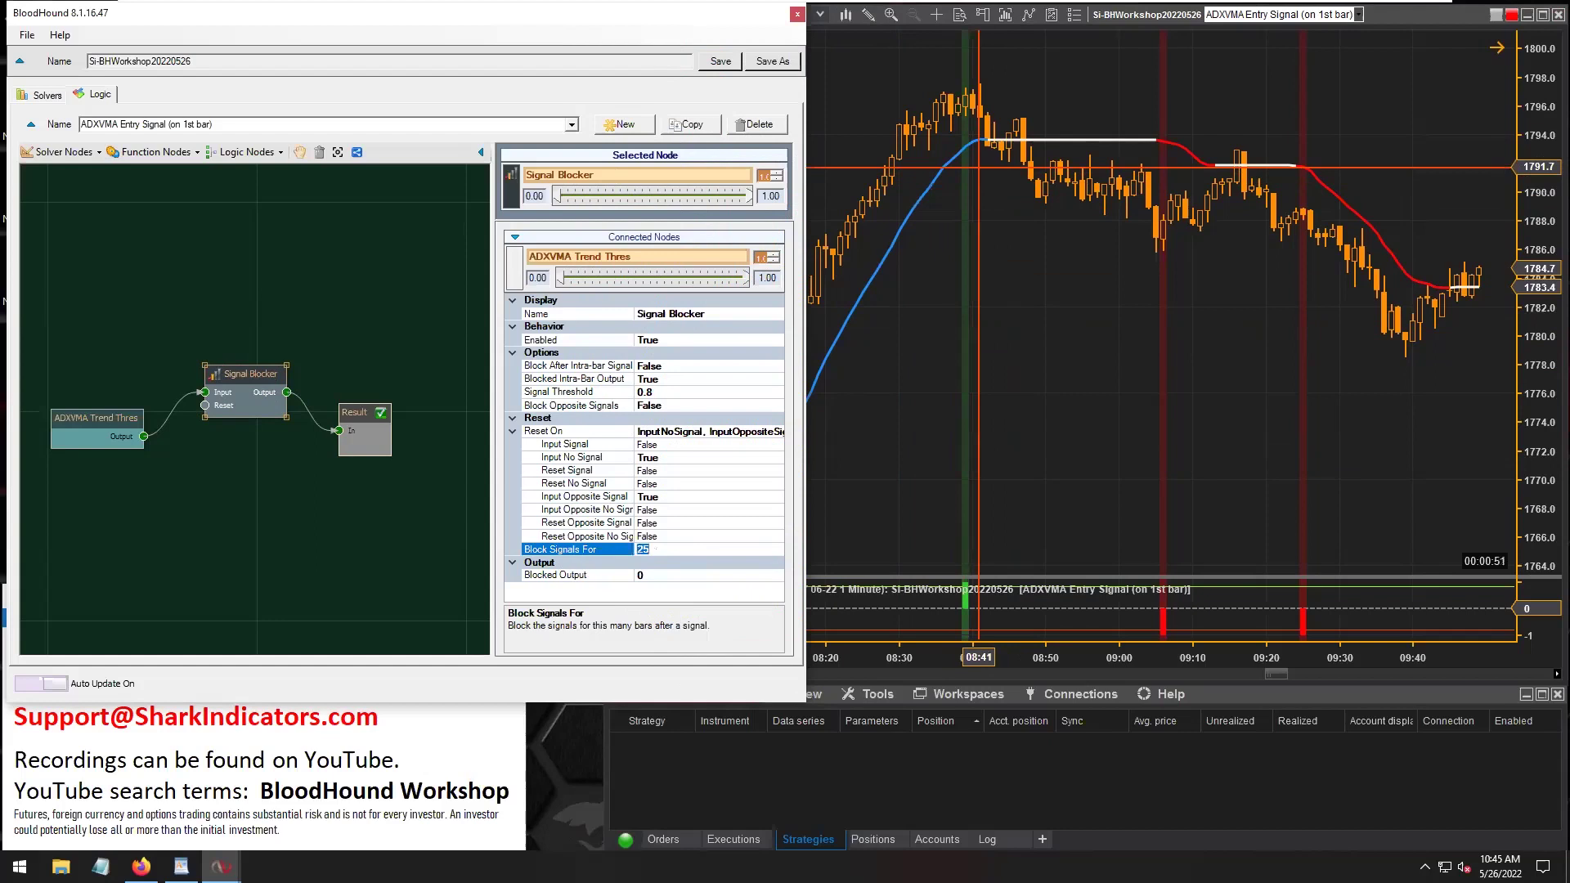
type("50")
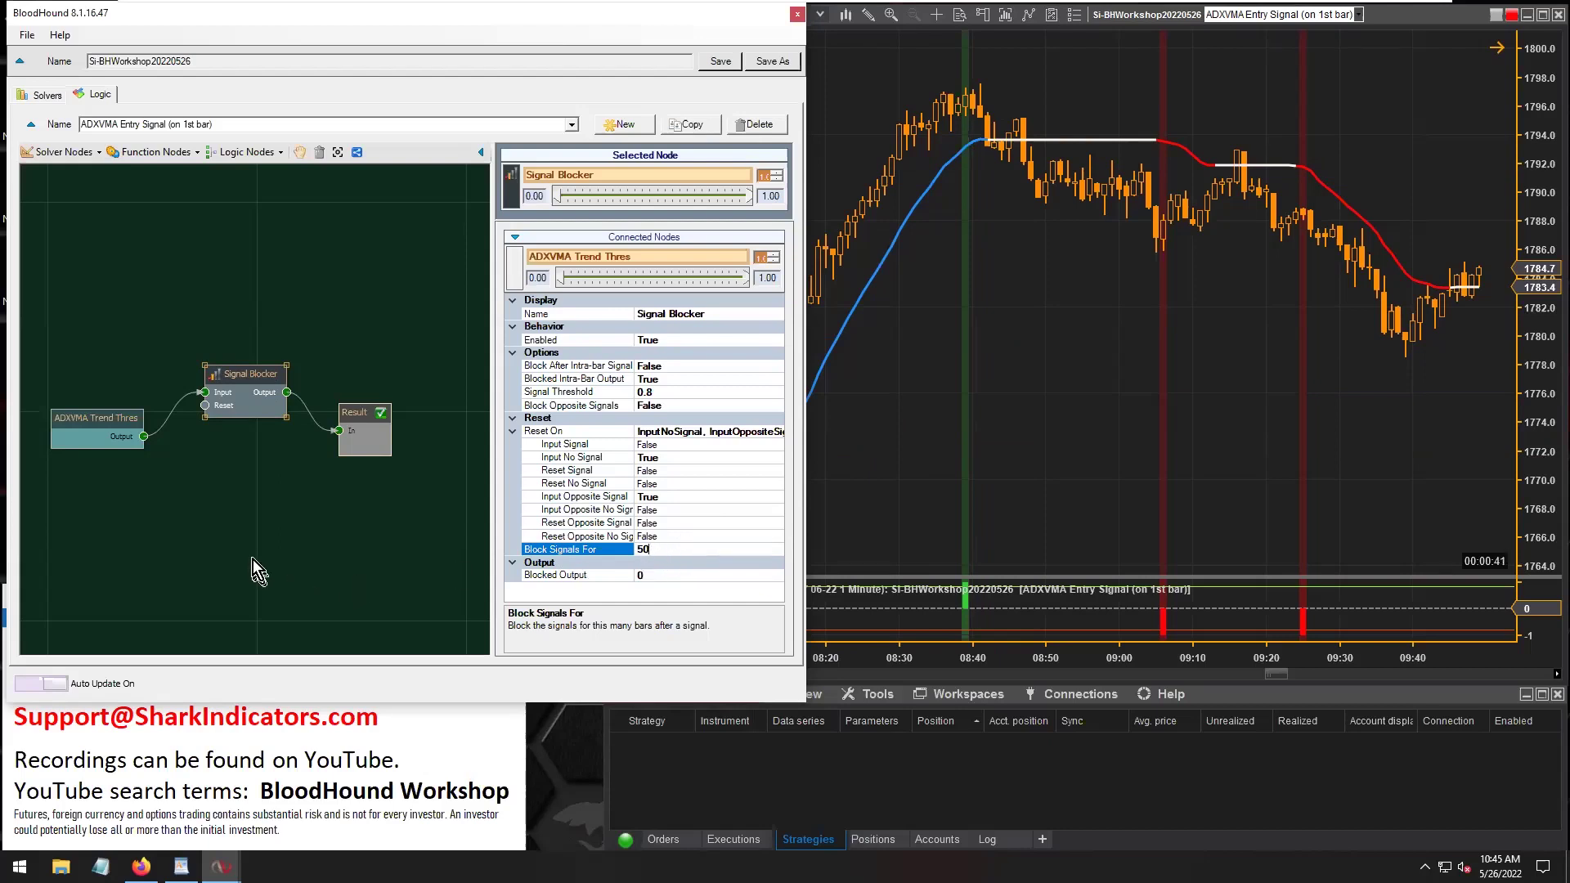
left_click_drag(351, 414, 364, 414)
left_click(897, 465)
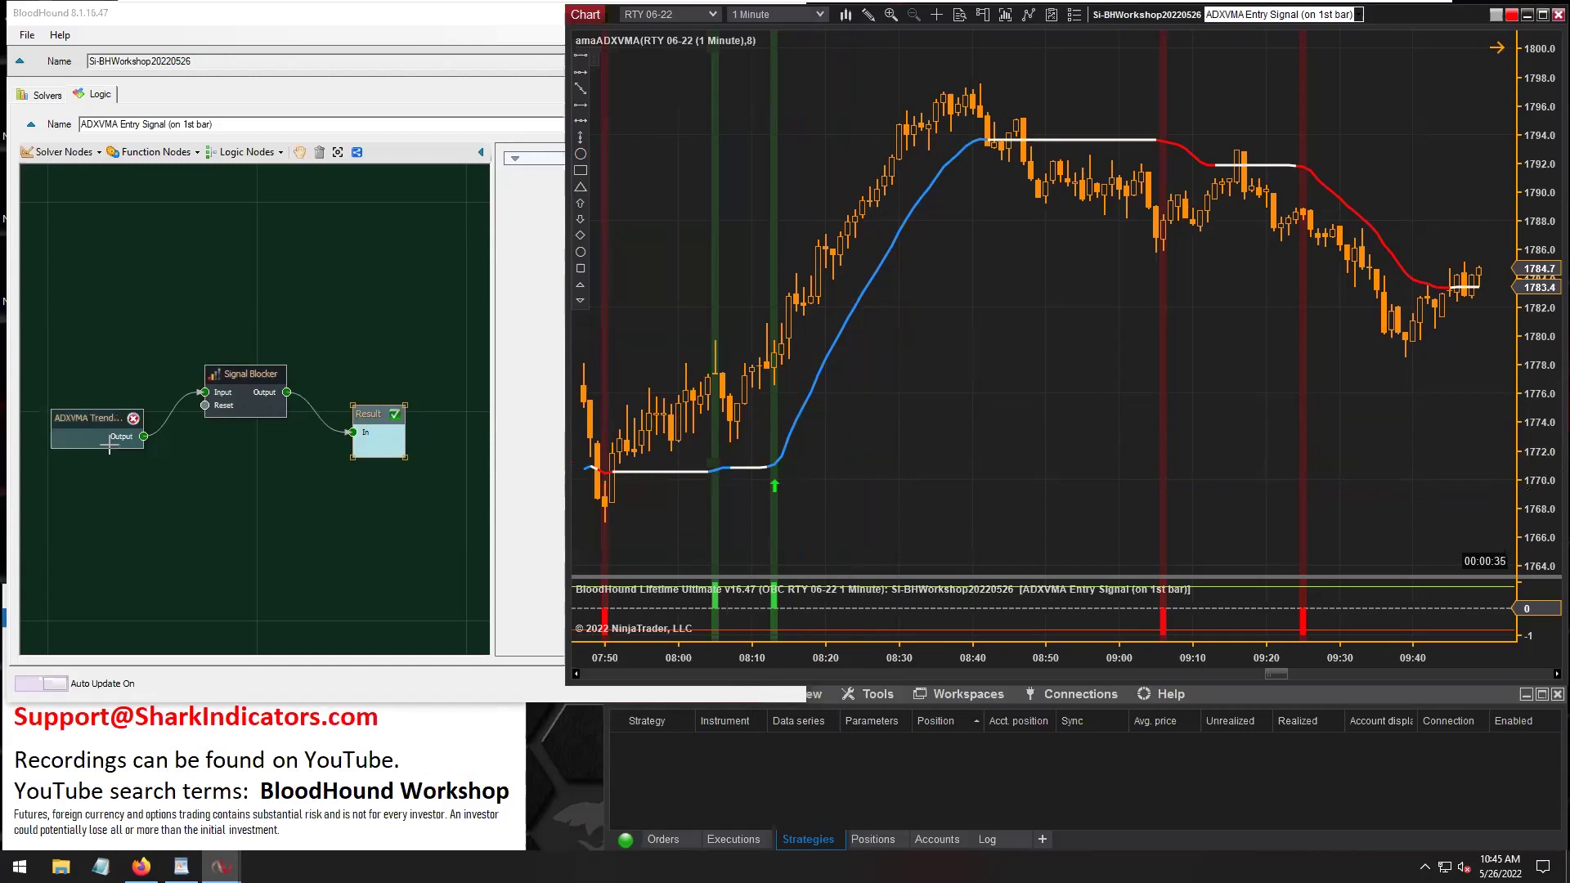
Bypass the Signal Blocker by wiring ADXVMA Trend Thres directly to Result, and inspect the raw signals around 07:30 to 09:20
left_click_drag(87, 420, 364, 430)
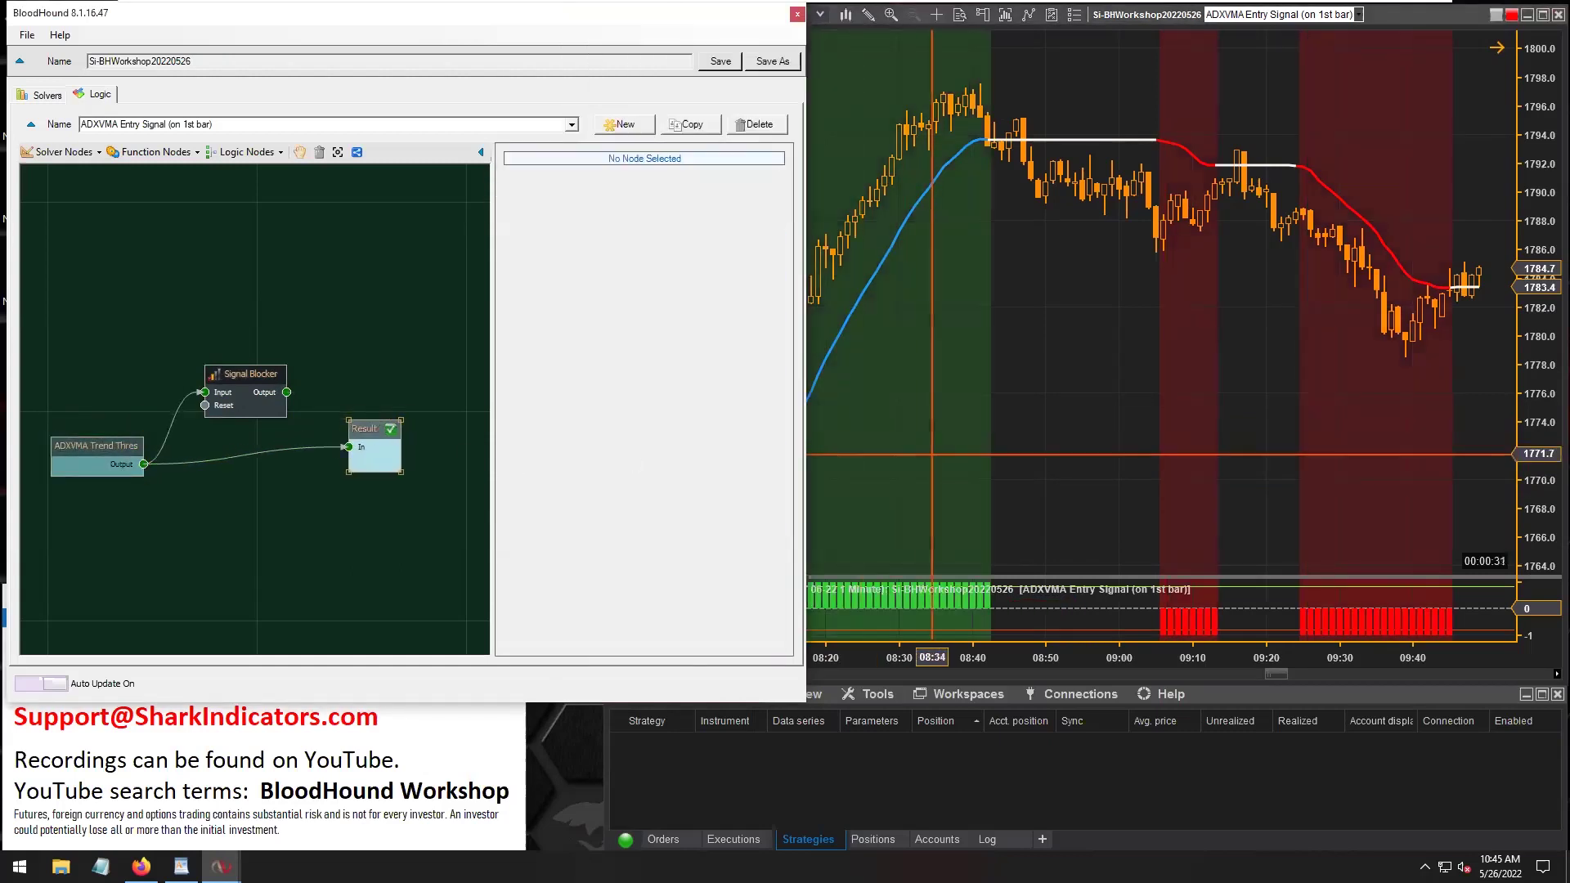
left_click(932, 454)
left_click_drag(1041, 445, 1231, 458)
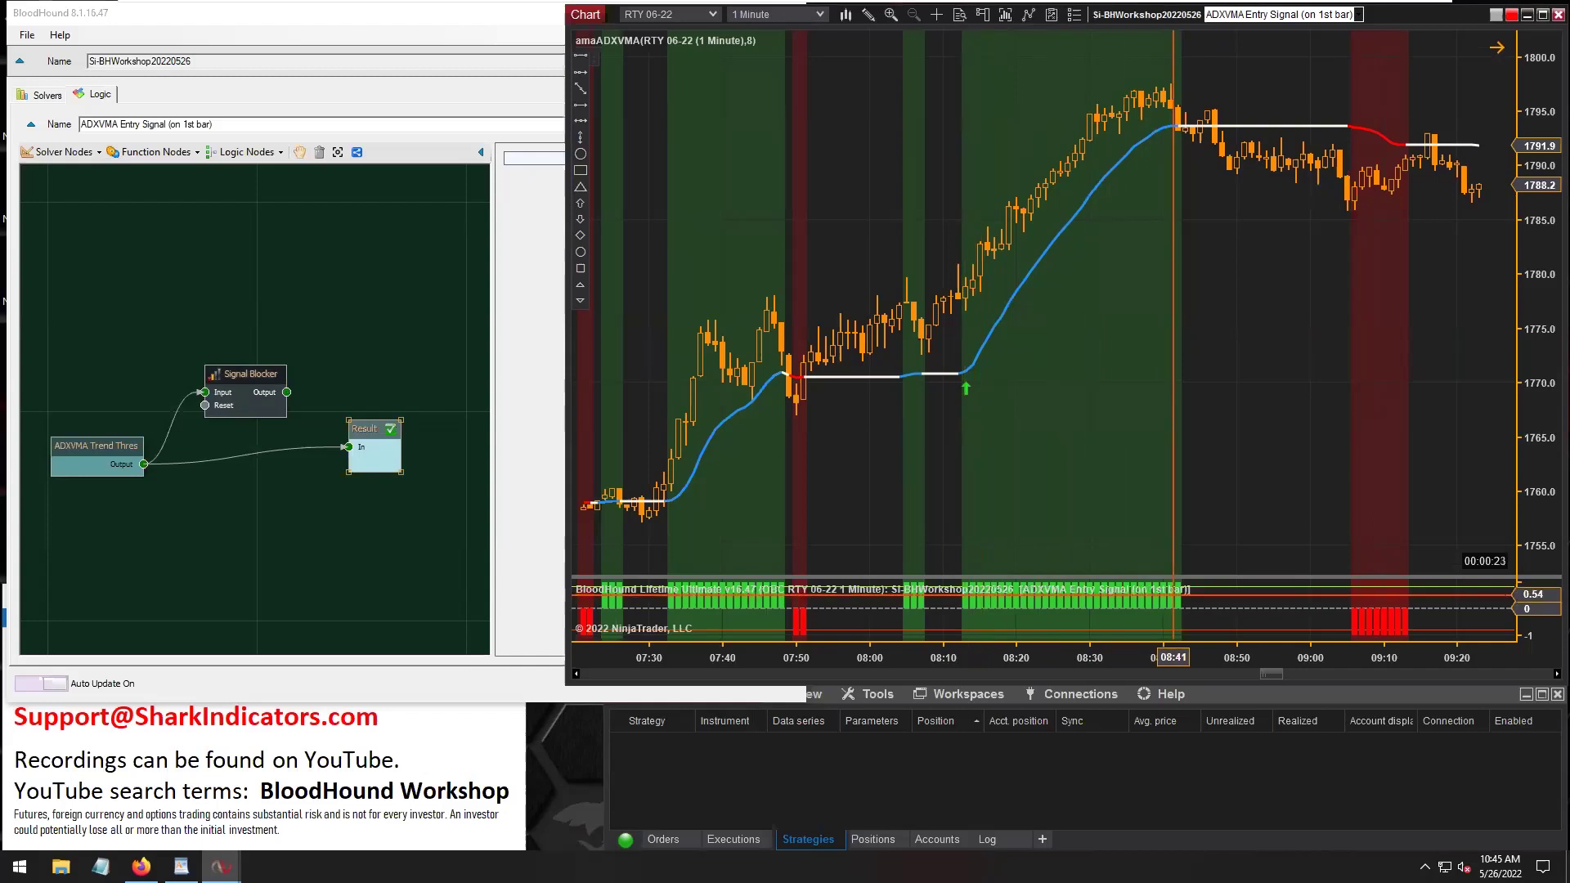
Move the Signal Blocker up slightly, reconnect its output to Result, and check the entry signals on the chart
mouse_move(250, 380)
left_click_drag(249, 380, 237, 366)
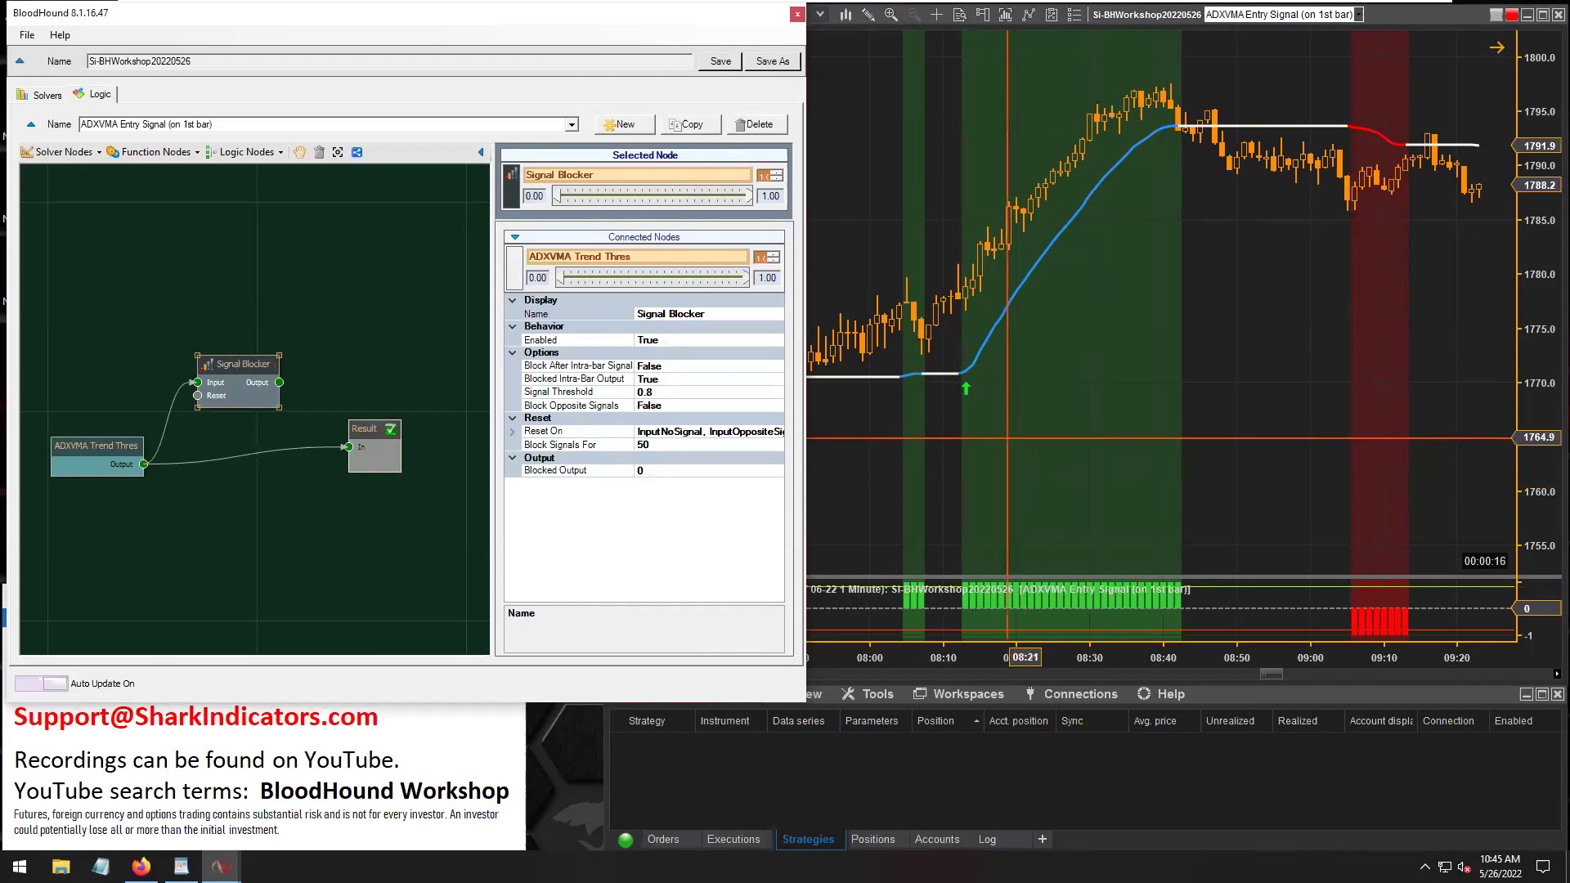
left_click_drag(278, 382, 349, 446)
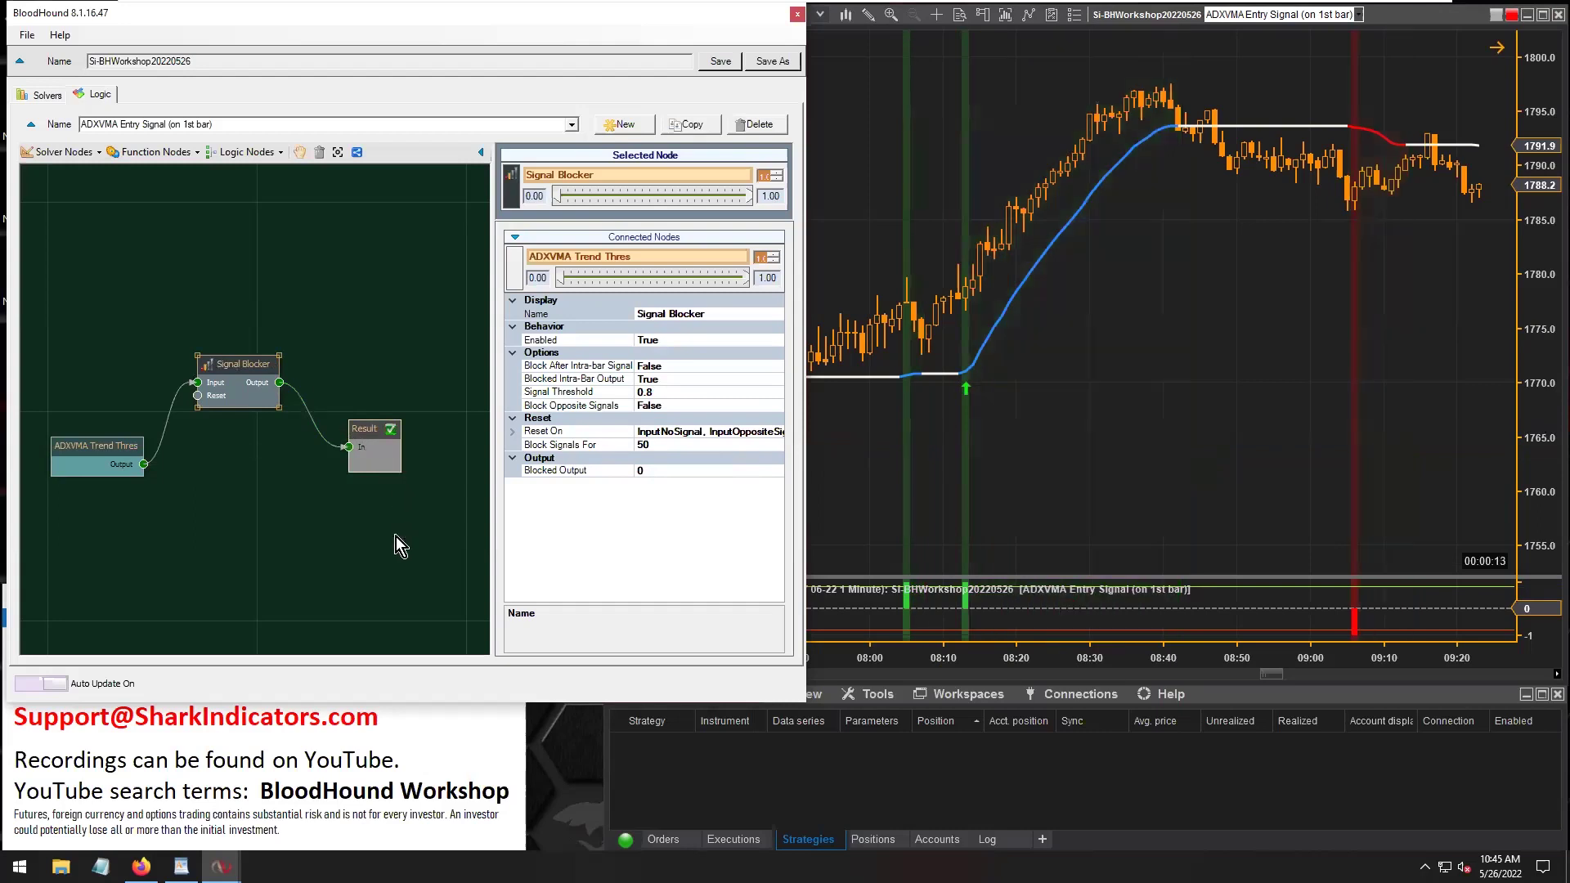
left_click(998, 409)
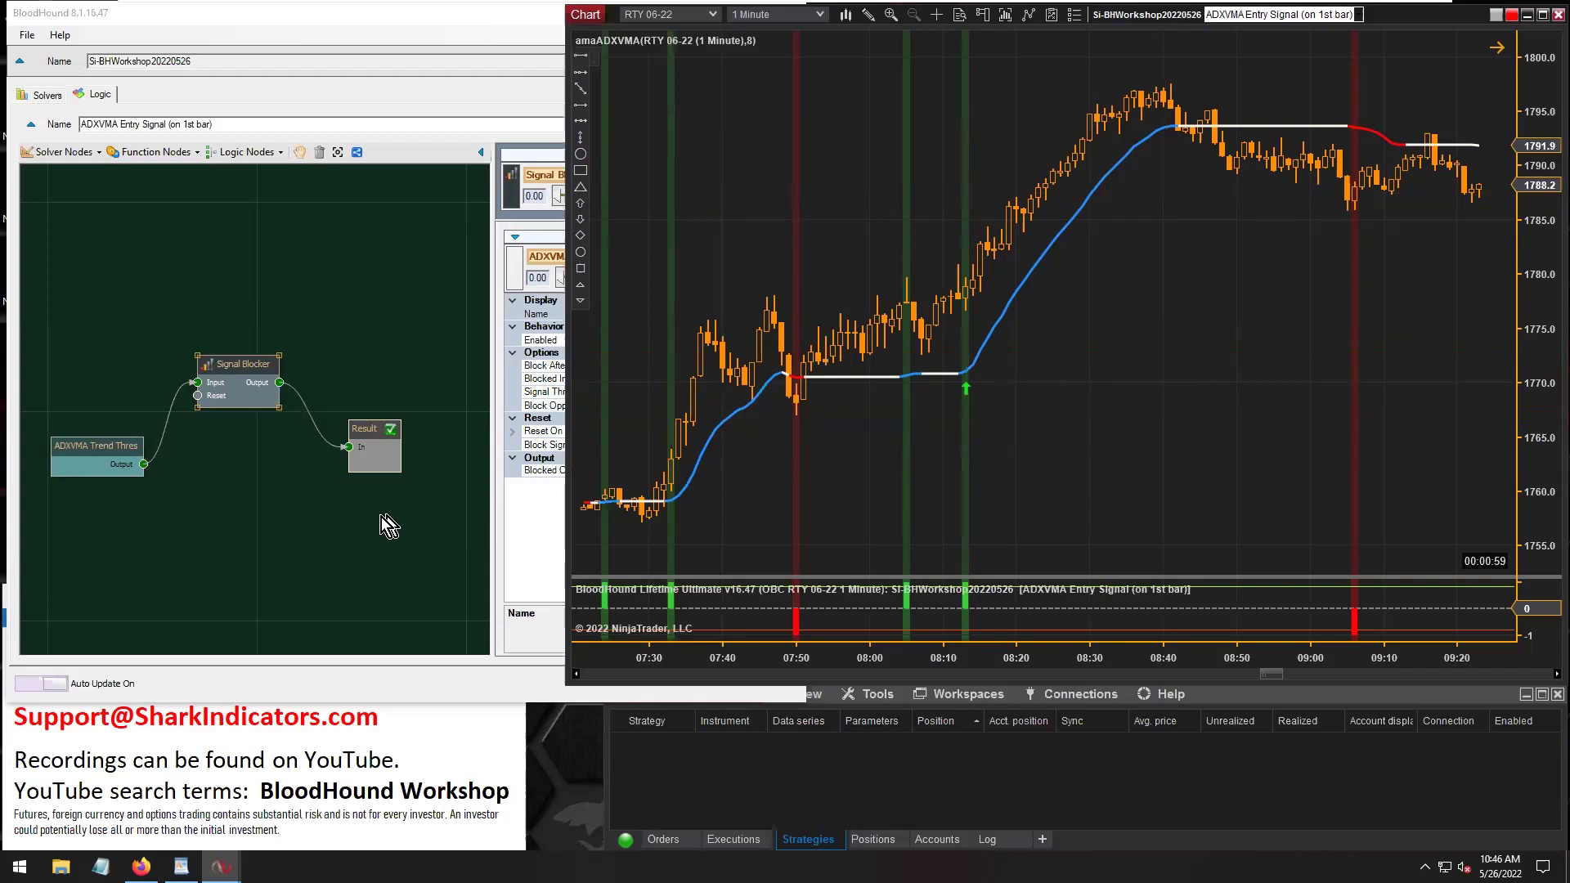
Spread out the Result, Signal Blocker and ADXVMA Trend Thres nodes to make room in the logic diagram
left_click_drag(363, 430, 398, 435)
left_click_drag(224, 363, 234, 330)
left_click_drag(90, 447, 80, 447)
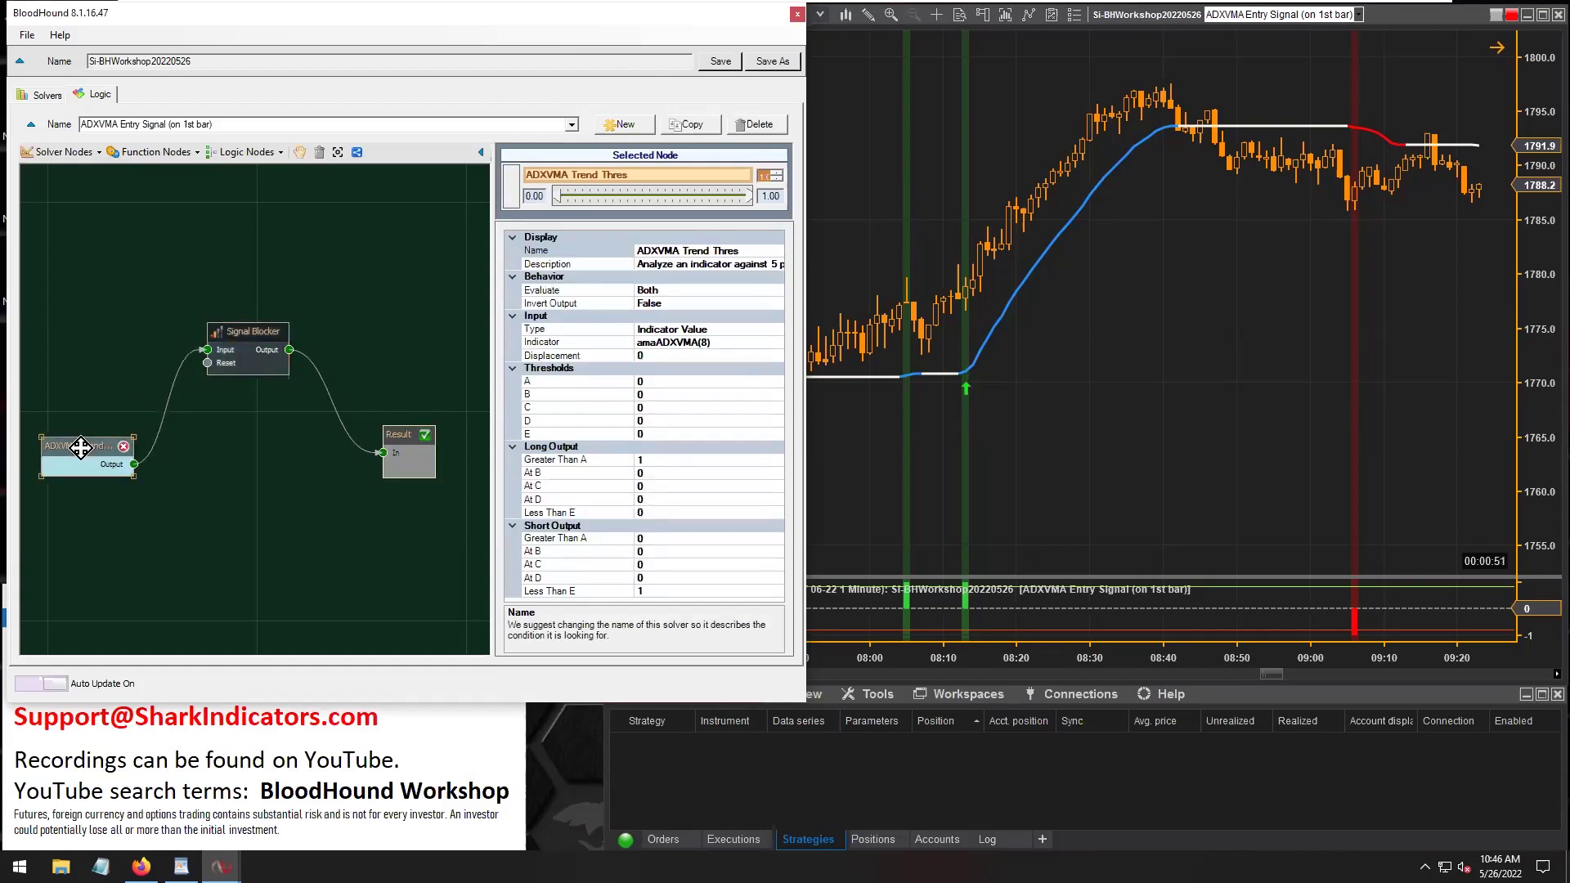
Add a Lookback node below ADXVMA Trend Thres and connect its input to that solver's output
left_click(136, 154)
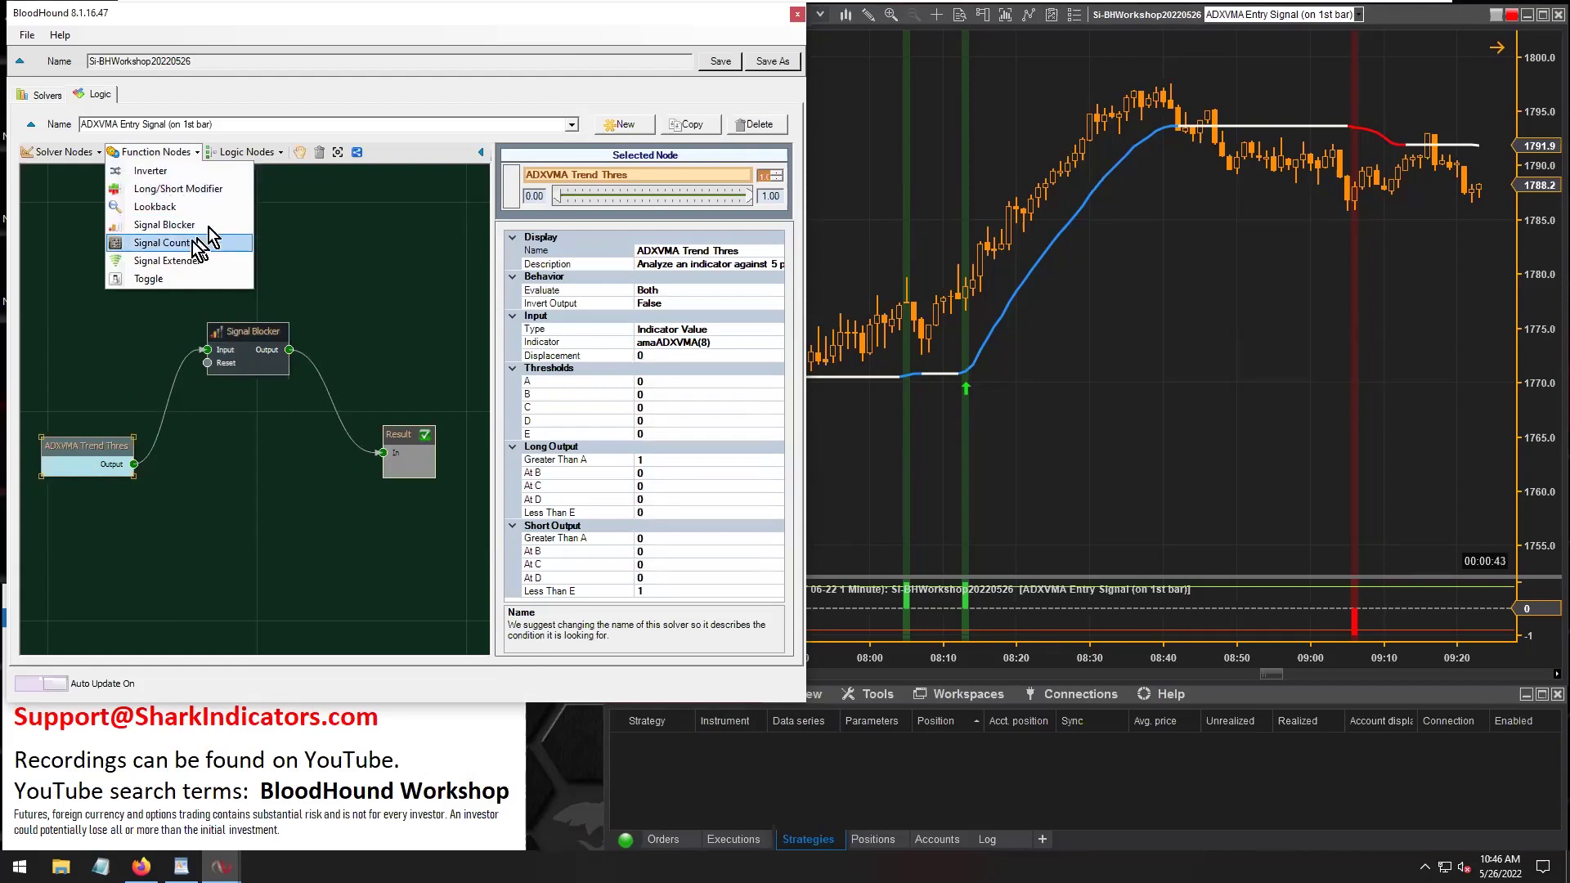
left_click(155, 207)
left_click_drag(282, 421, 133, 463)
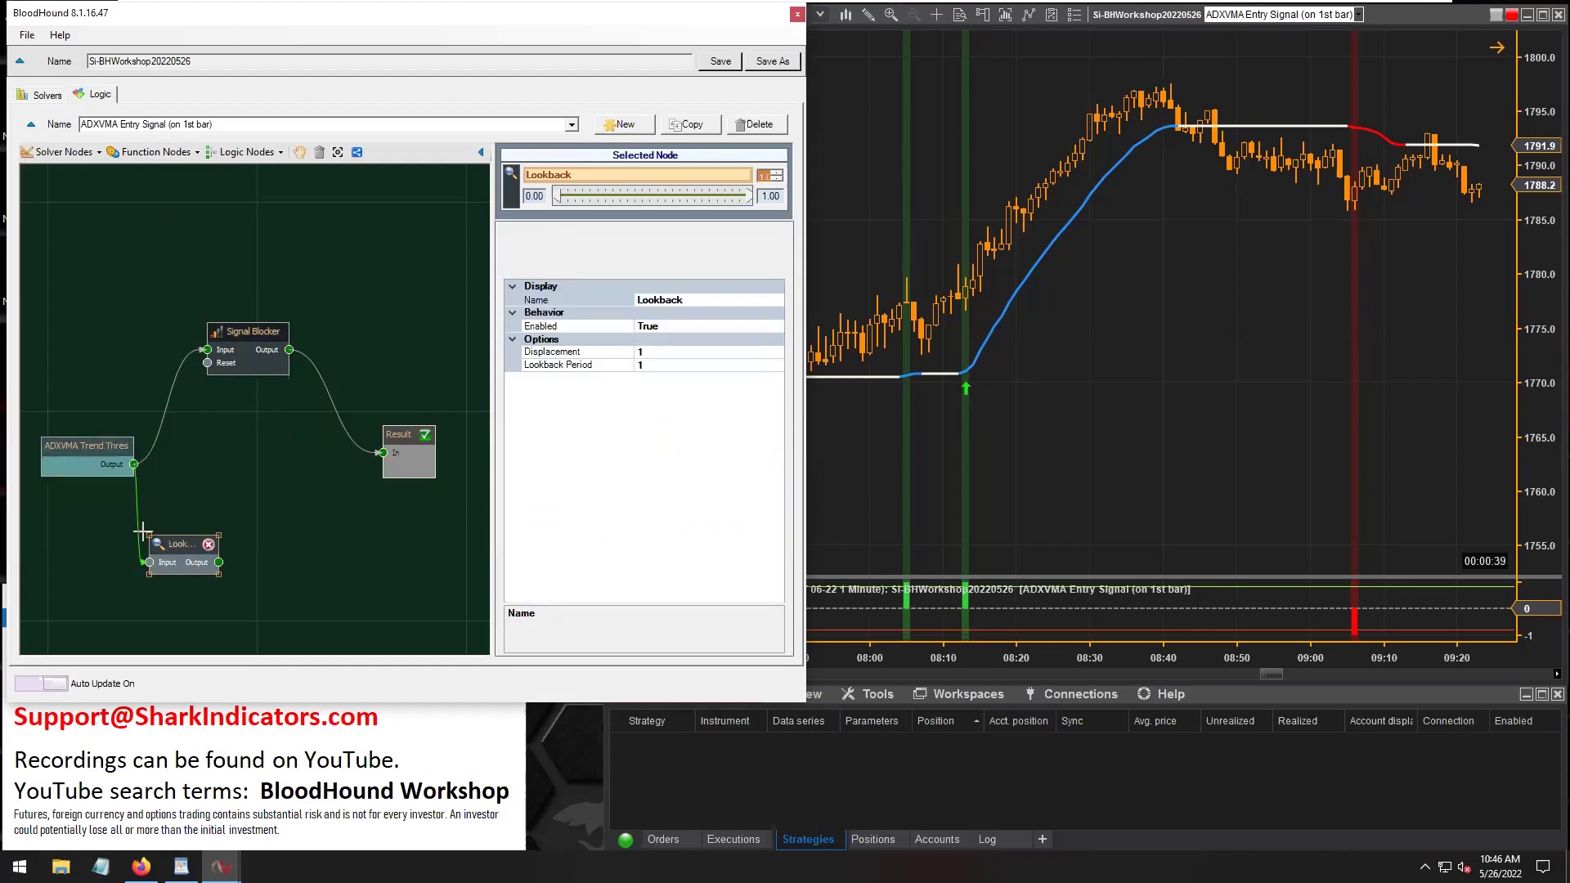
left_click_drag(177, 537, 153, 531)
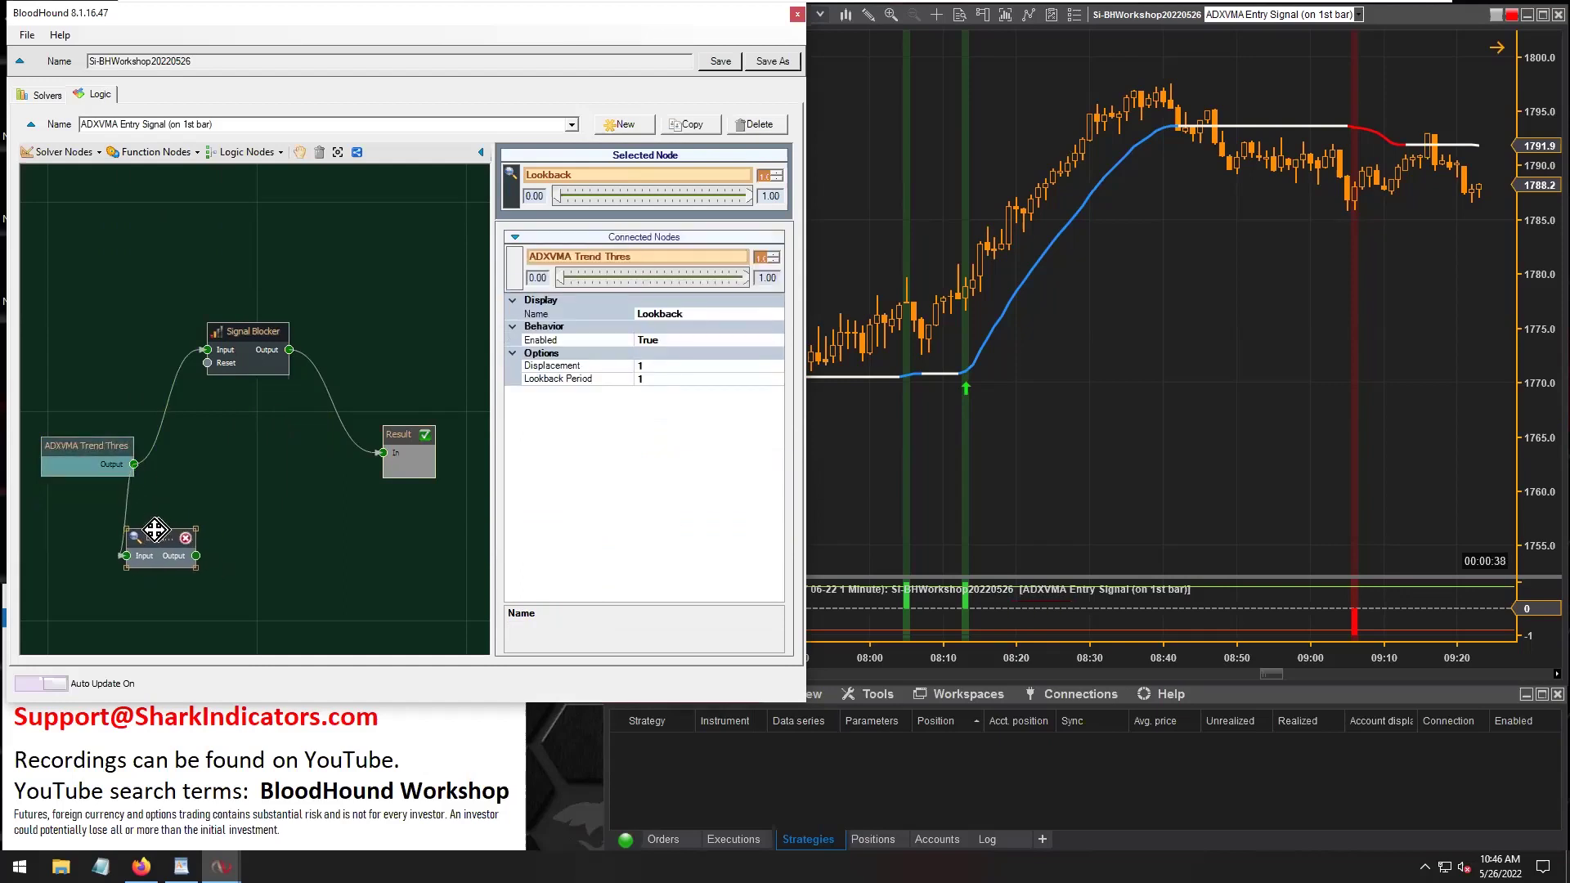
left_click(237, 154)
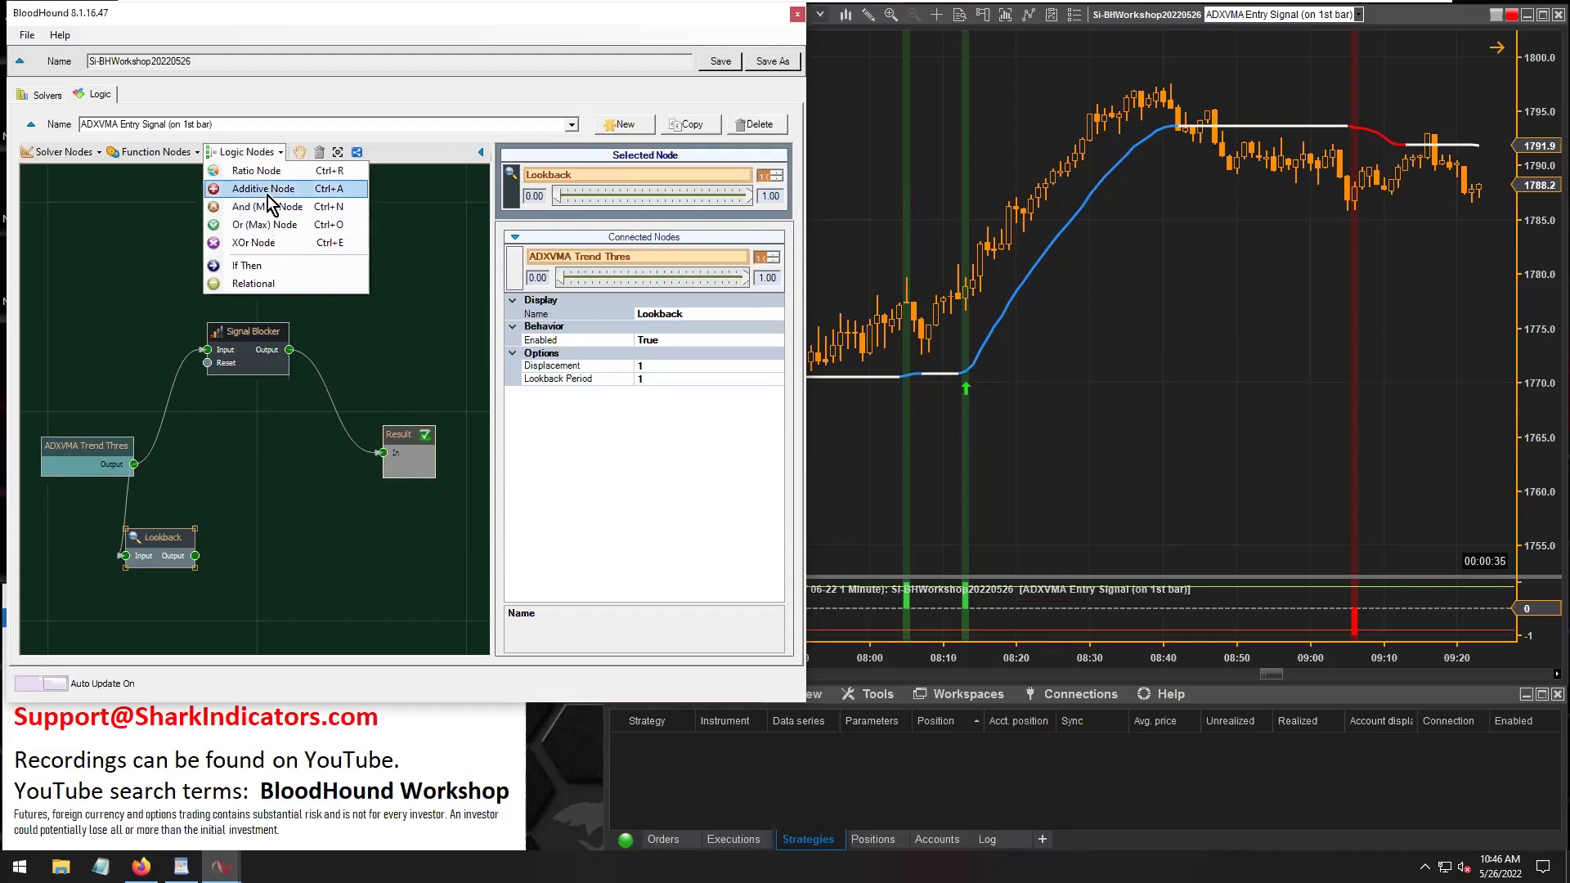
left_click(254, 188)
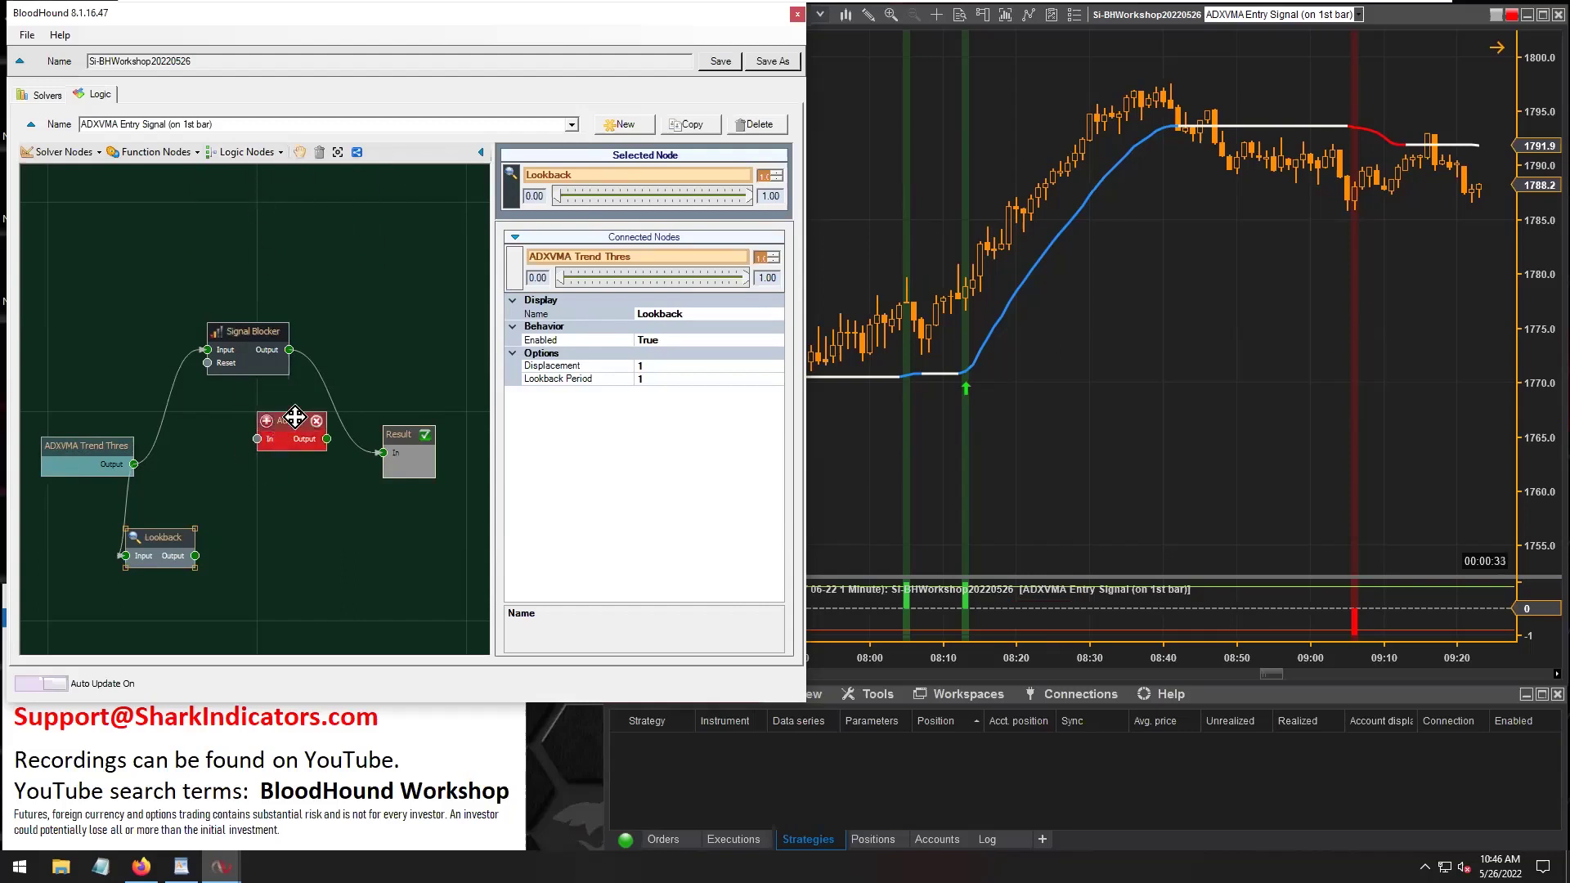
key("Escape")
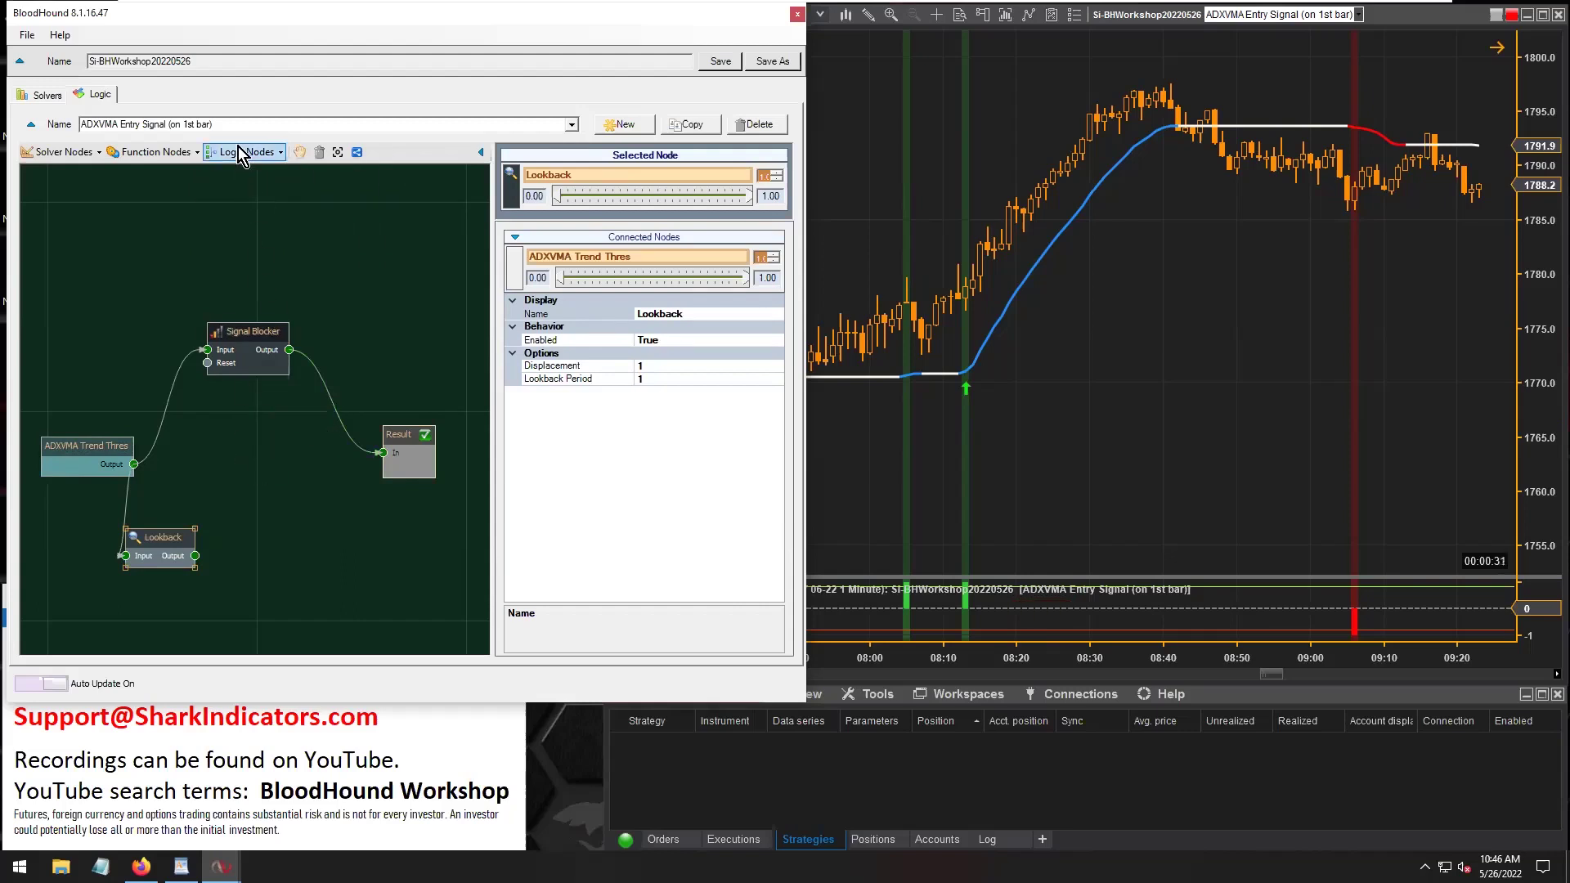
Add an XOr node fed by ADXVMA Trend Thres and Lookback, connect its output to Result, and check the chart signals
left_click(240, 155)
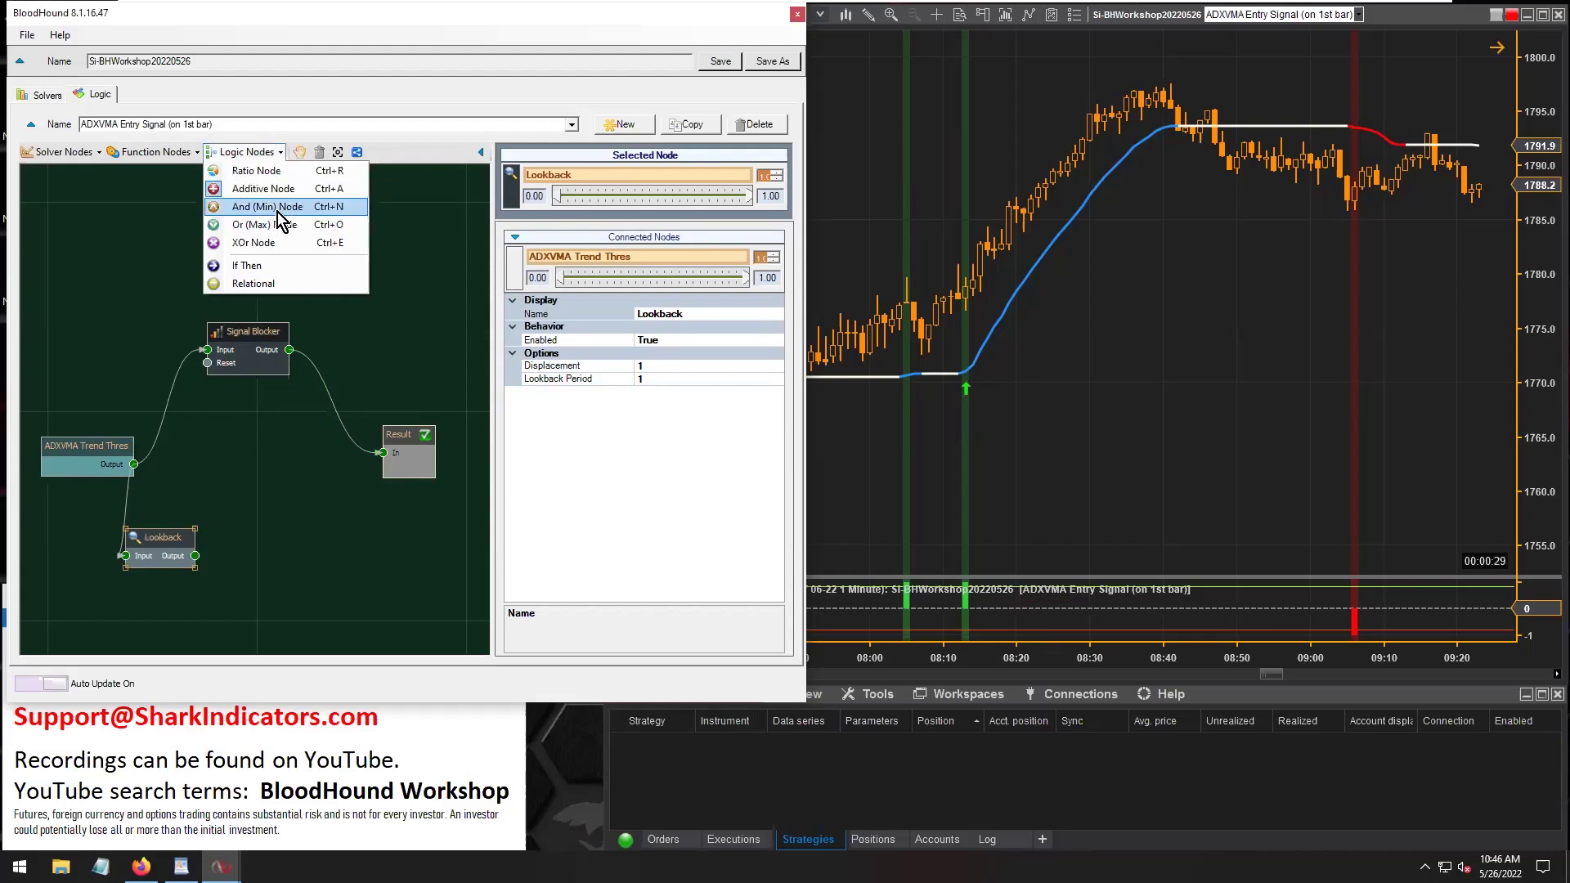
left_click(258, 243)
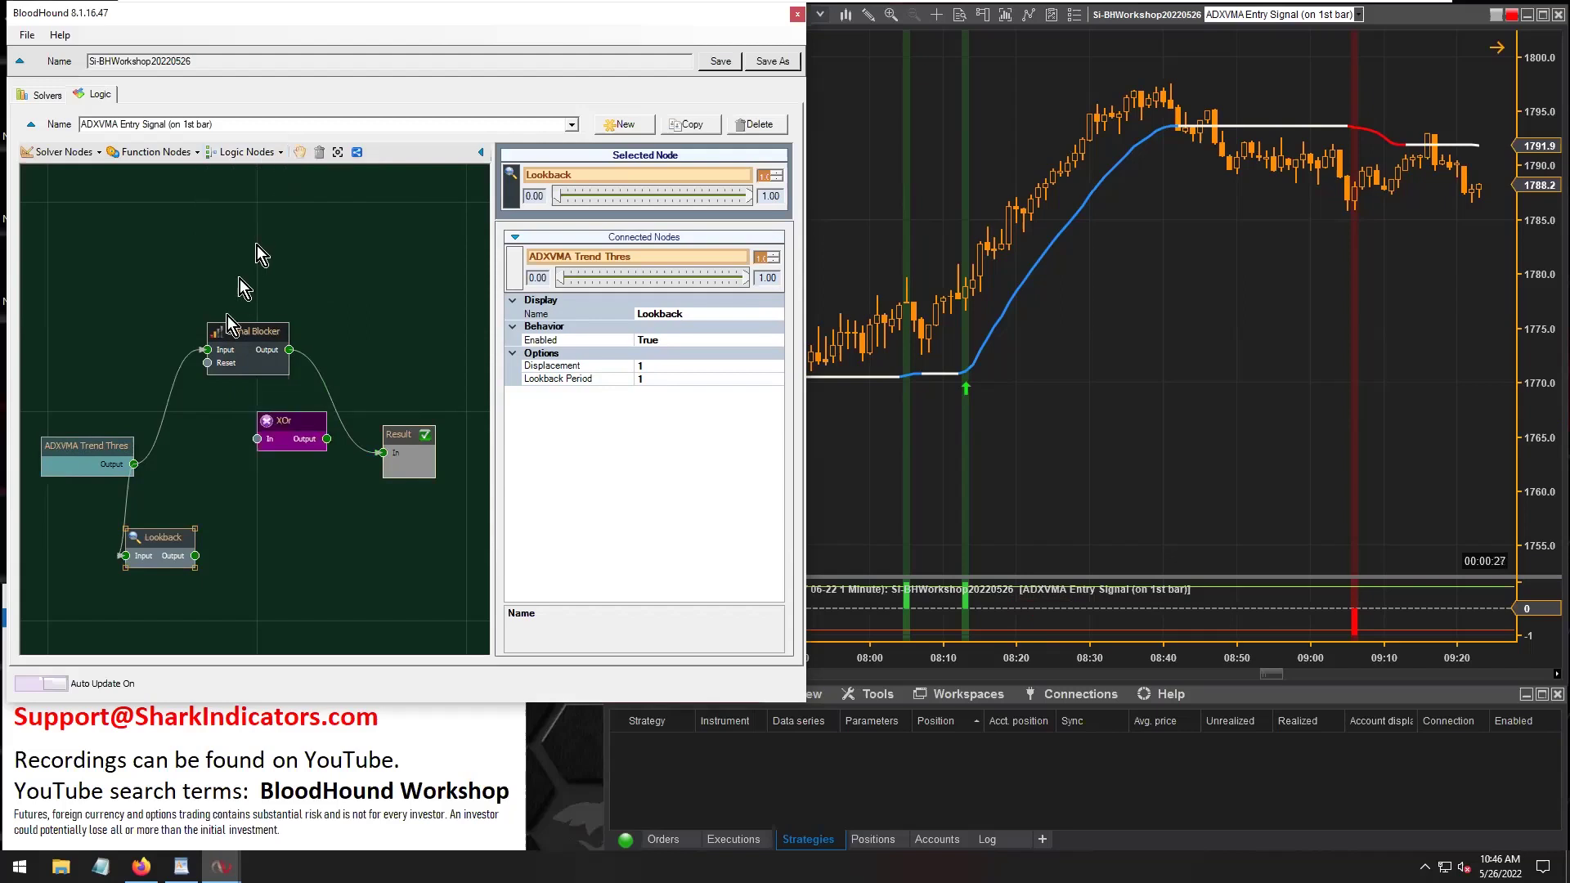
left_click(304, 450)
left_click_drag(306, 448, 259, 471)
left_click_drag(134, 464, 223, 487)
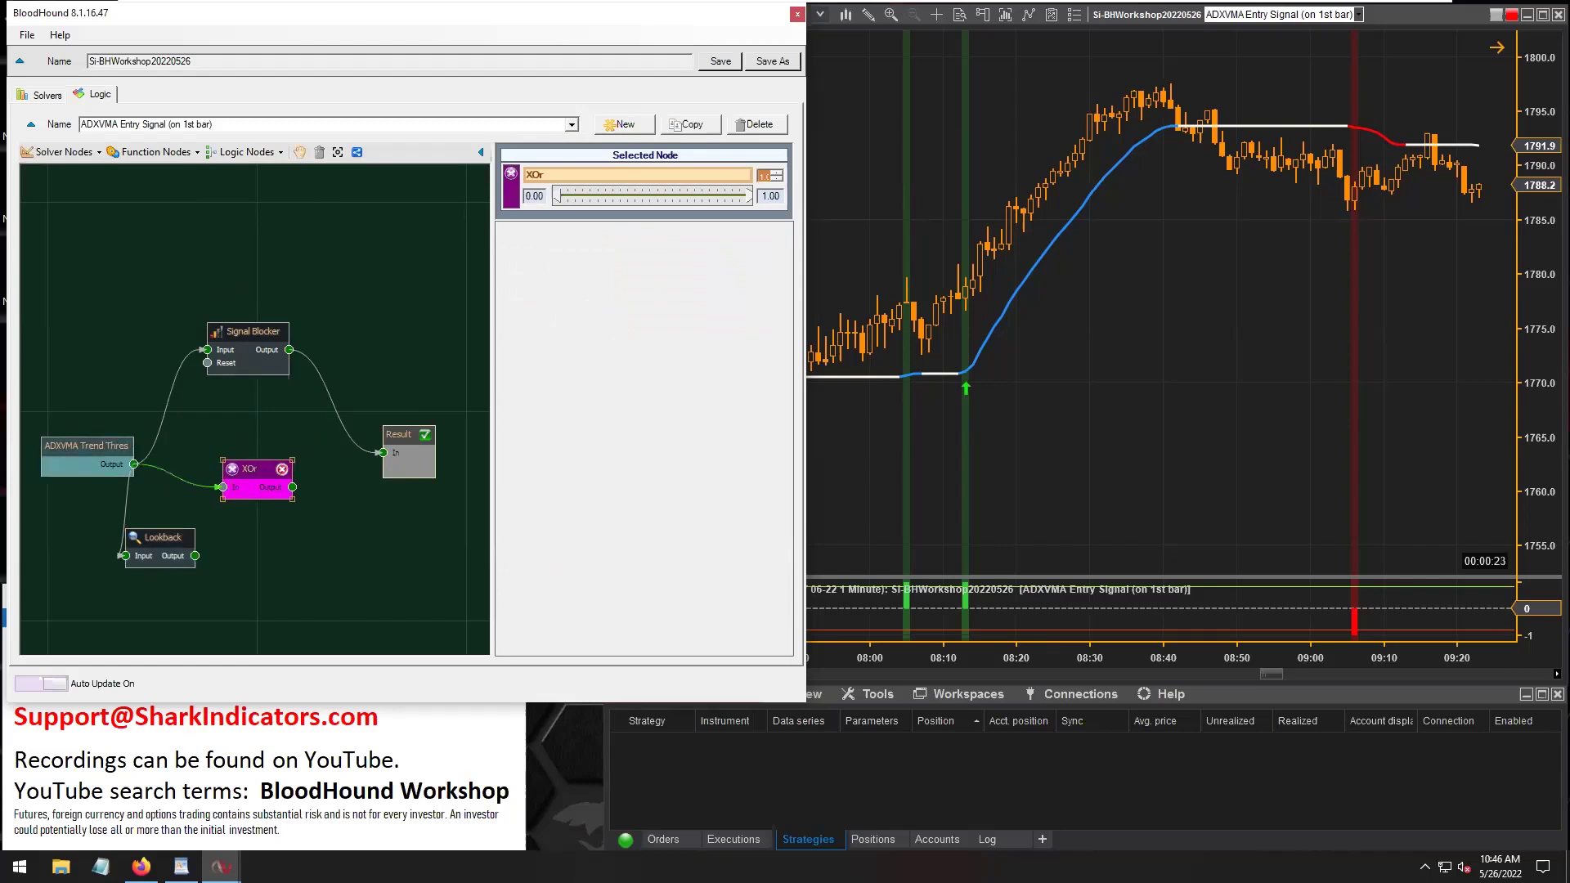
left_click_drag(195, 555, 382, 452)
left_click_drag(248, 470, 248, 493)
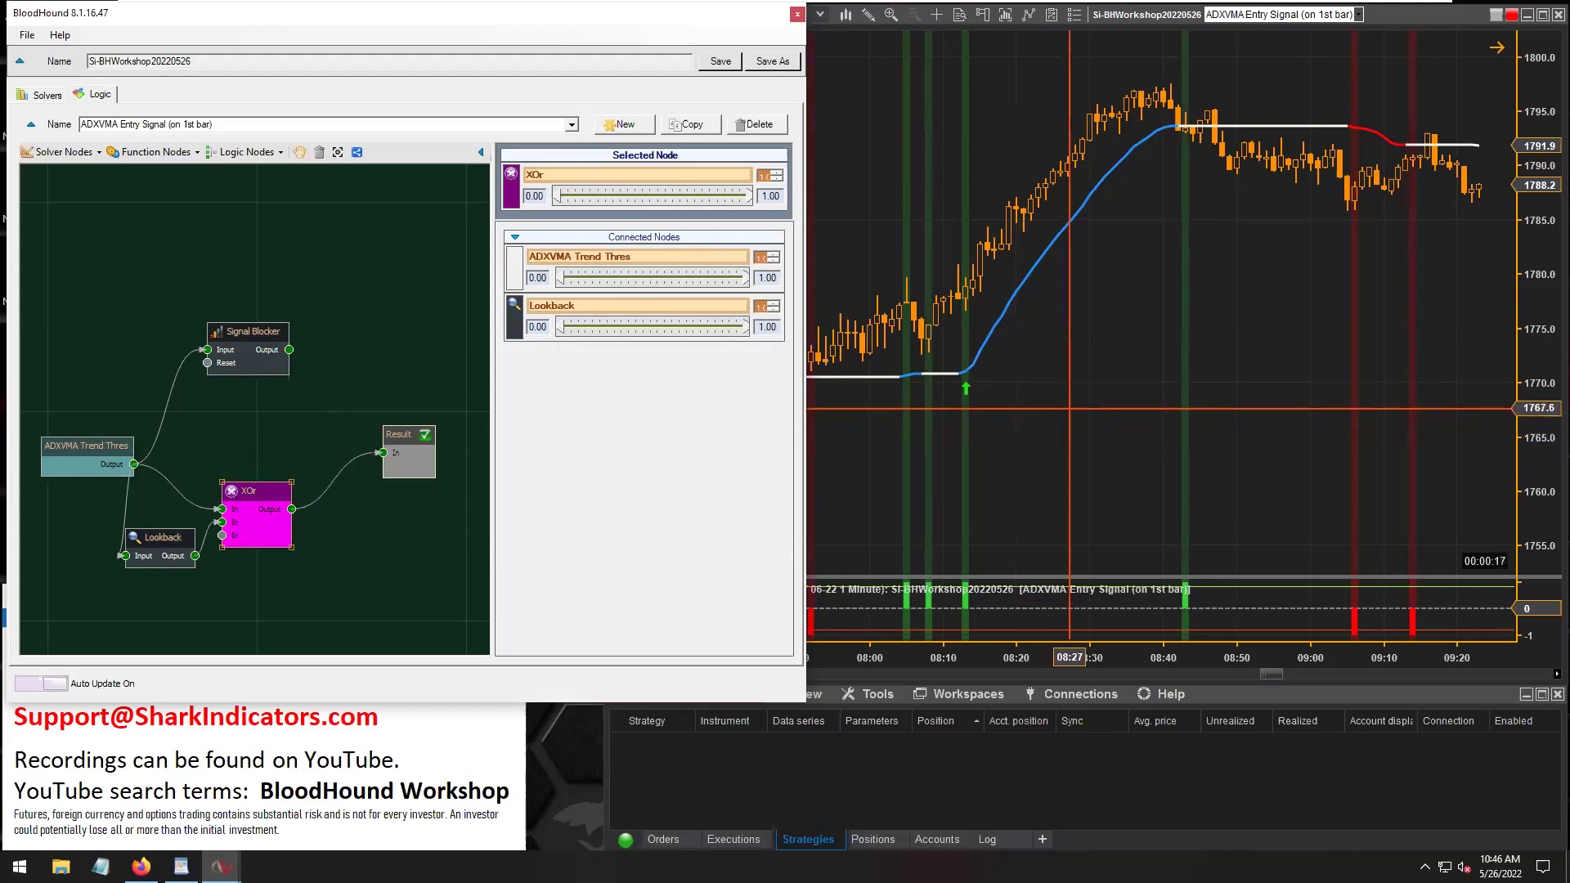
left_click(1068, 396)
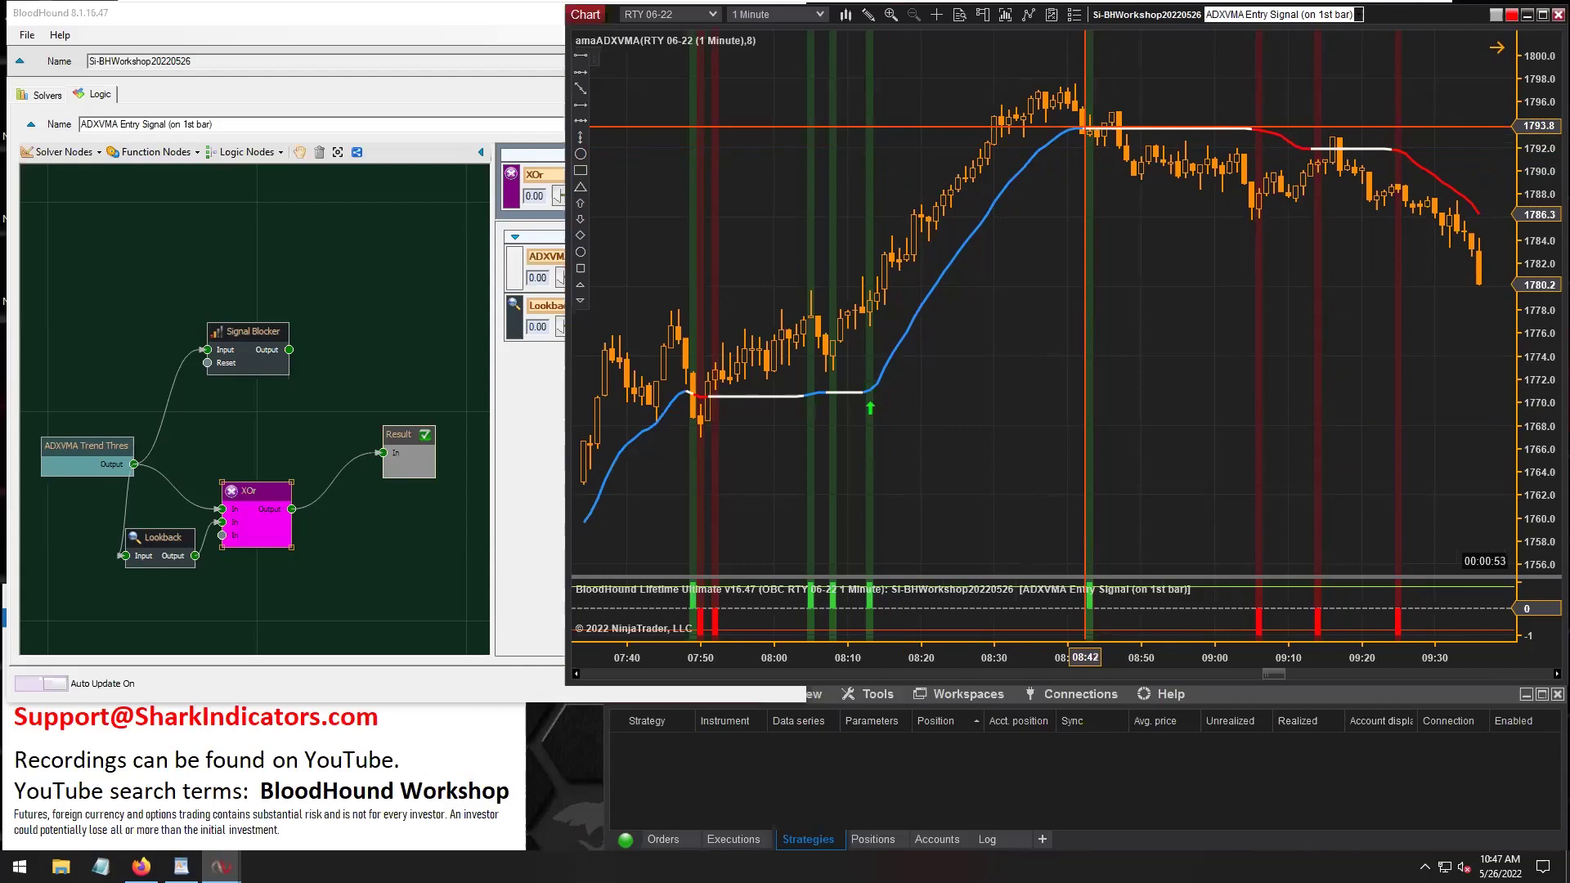
Add an And node between XOr and Result, feed it from XOr and ADXVMA Trend Thres, and connect its output to Result
left_click_drag(406, 606, 384, 620)
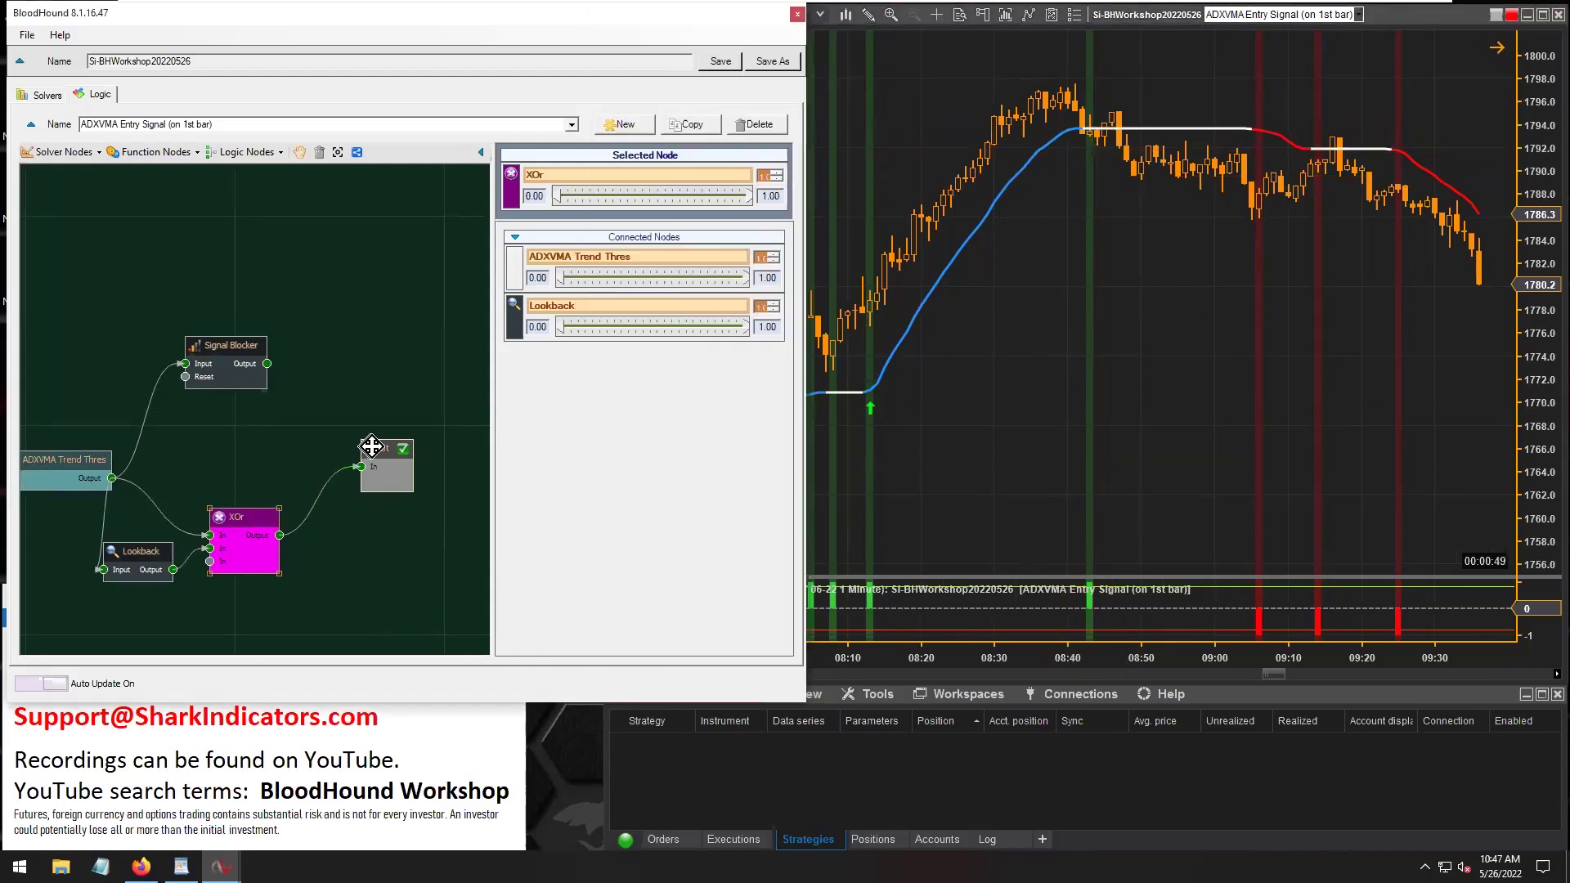
left_click_drag(370, 447, 423, 442)
left_click(247, 153)
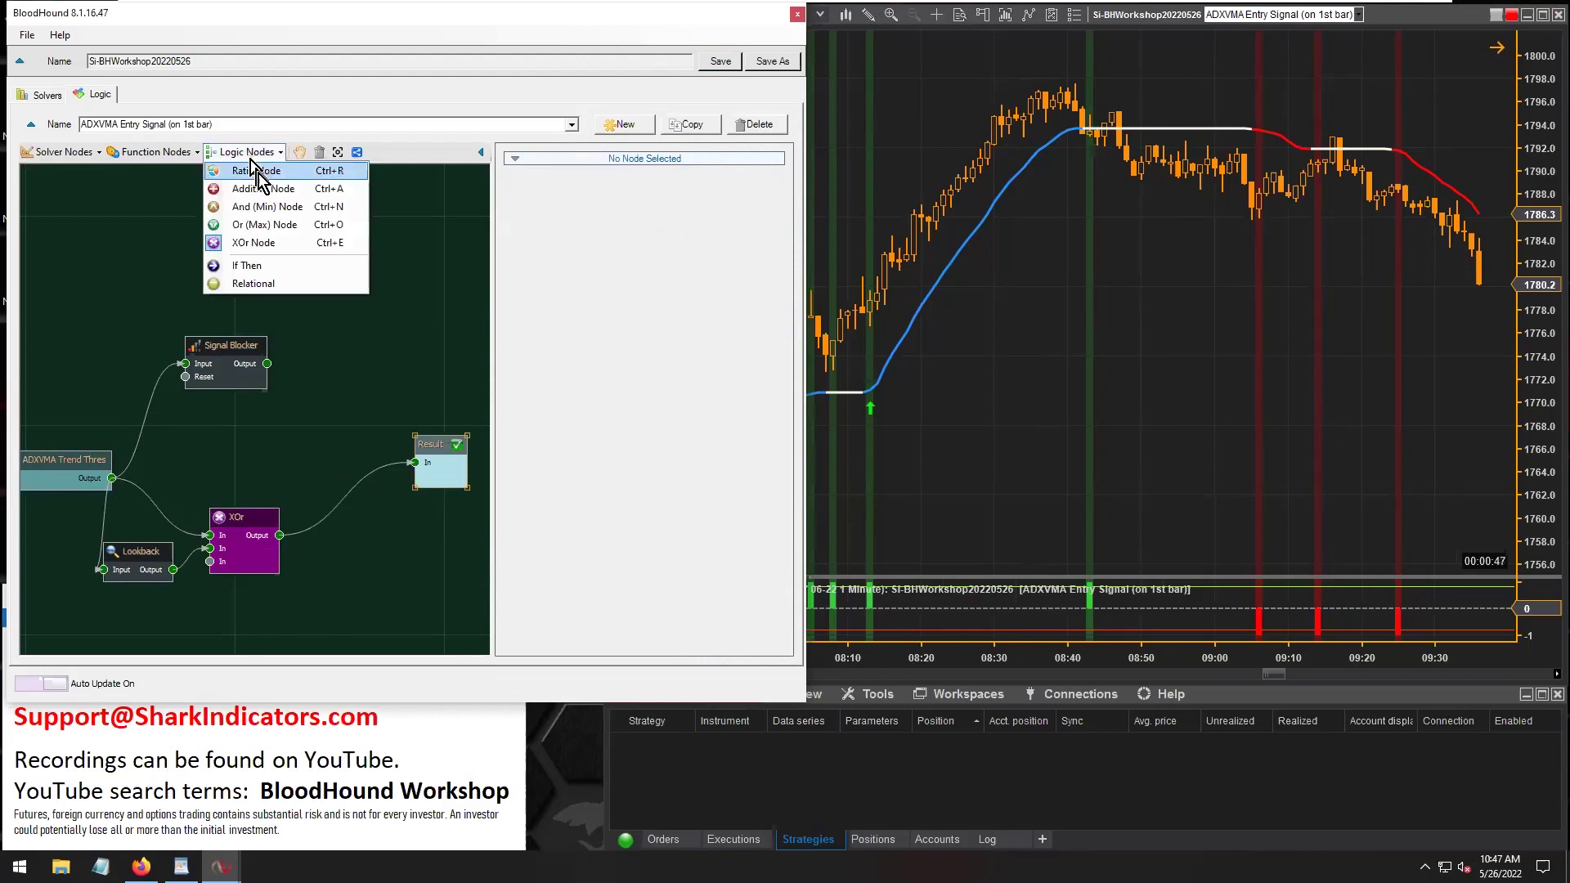
left_click(256, 207)
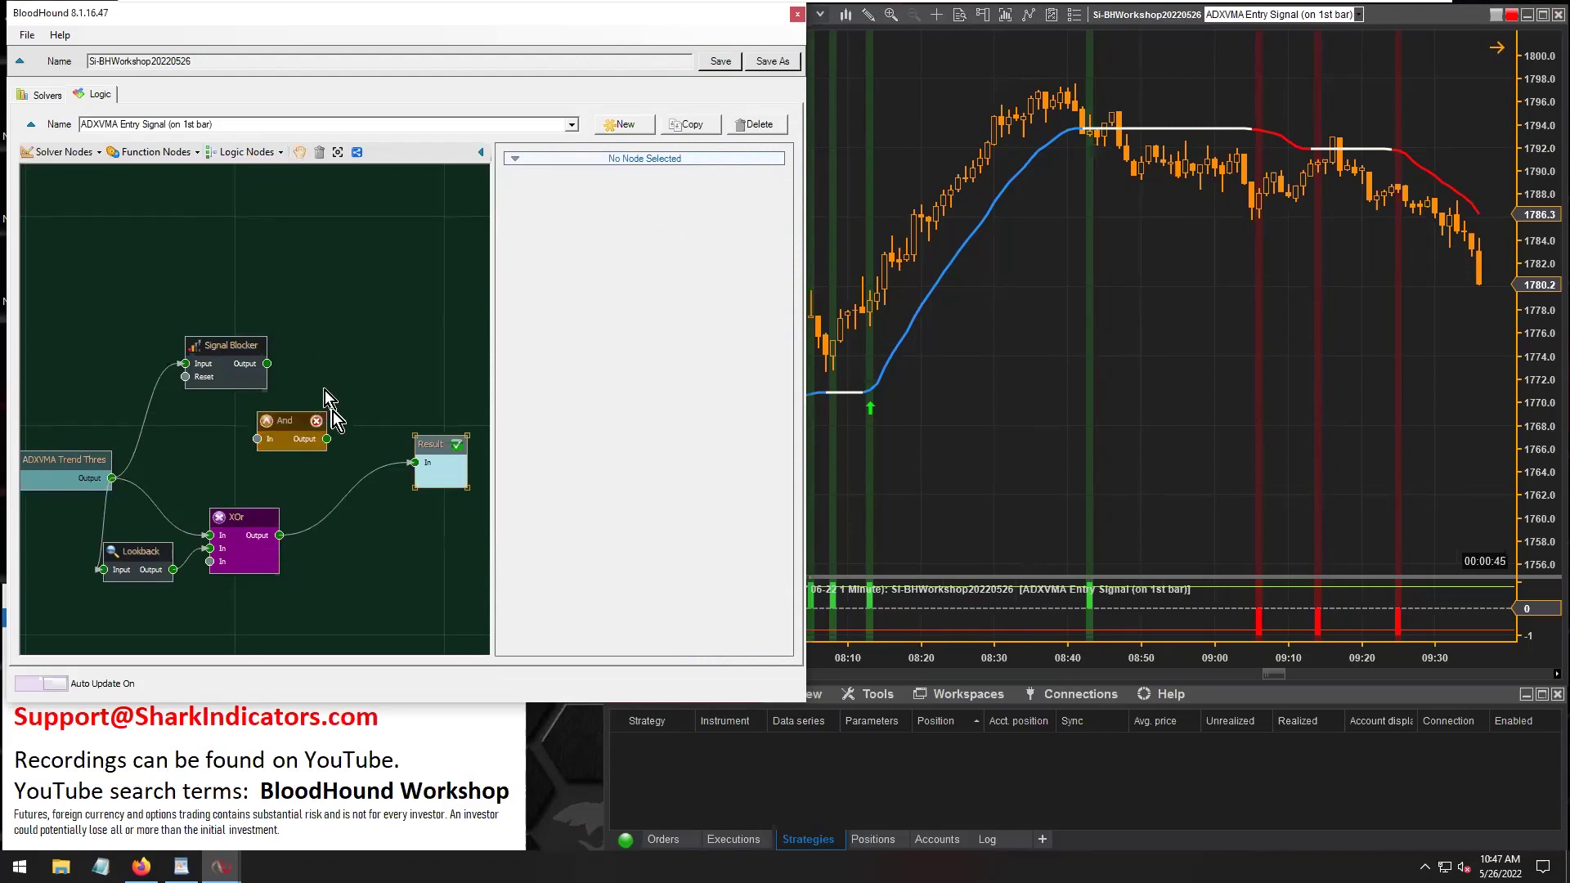
left_click(350, 464)
left_click_drag(111, 477, 318, 481)
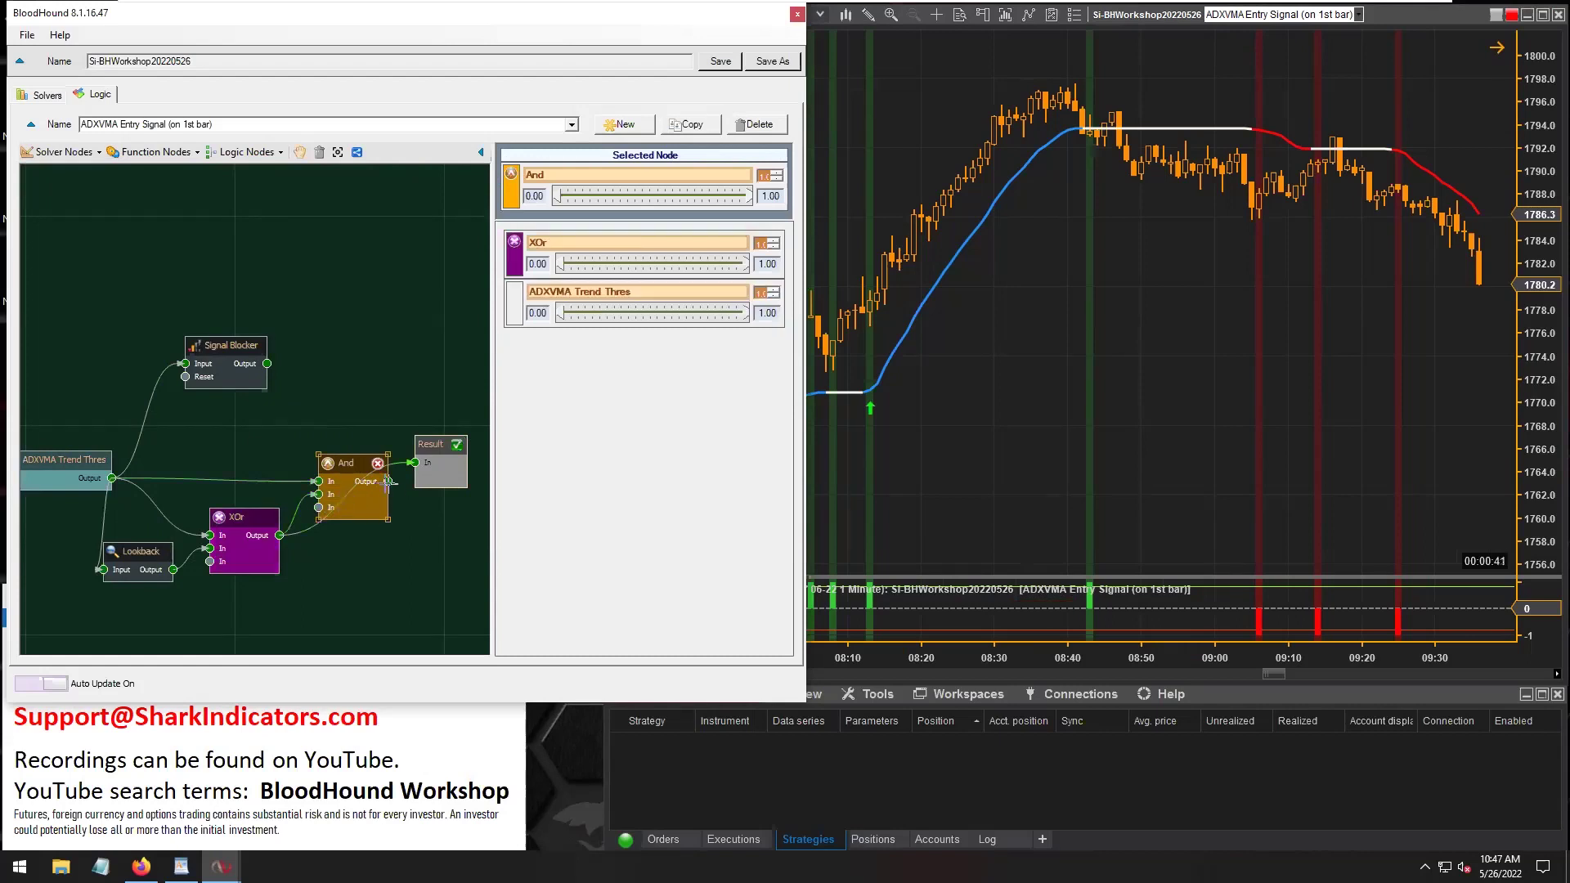
left_click_drag(427, 463, 419, 462)
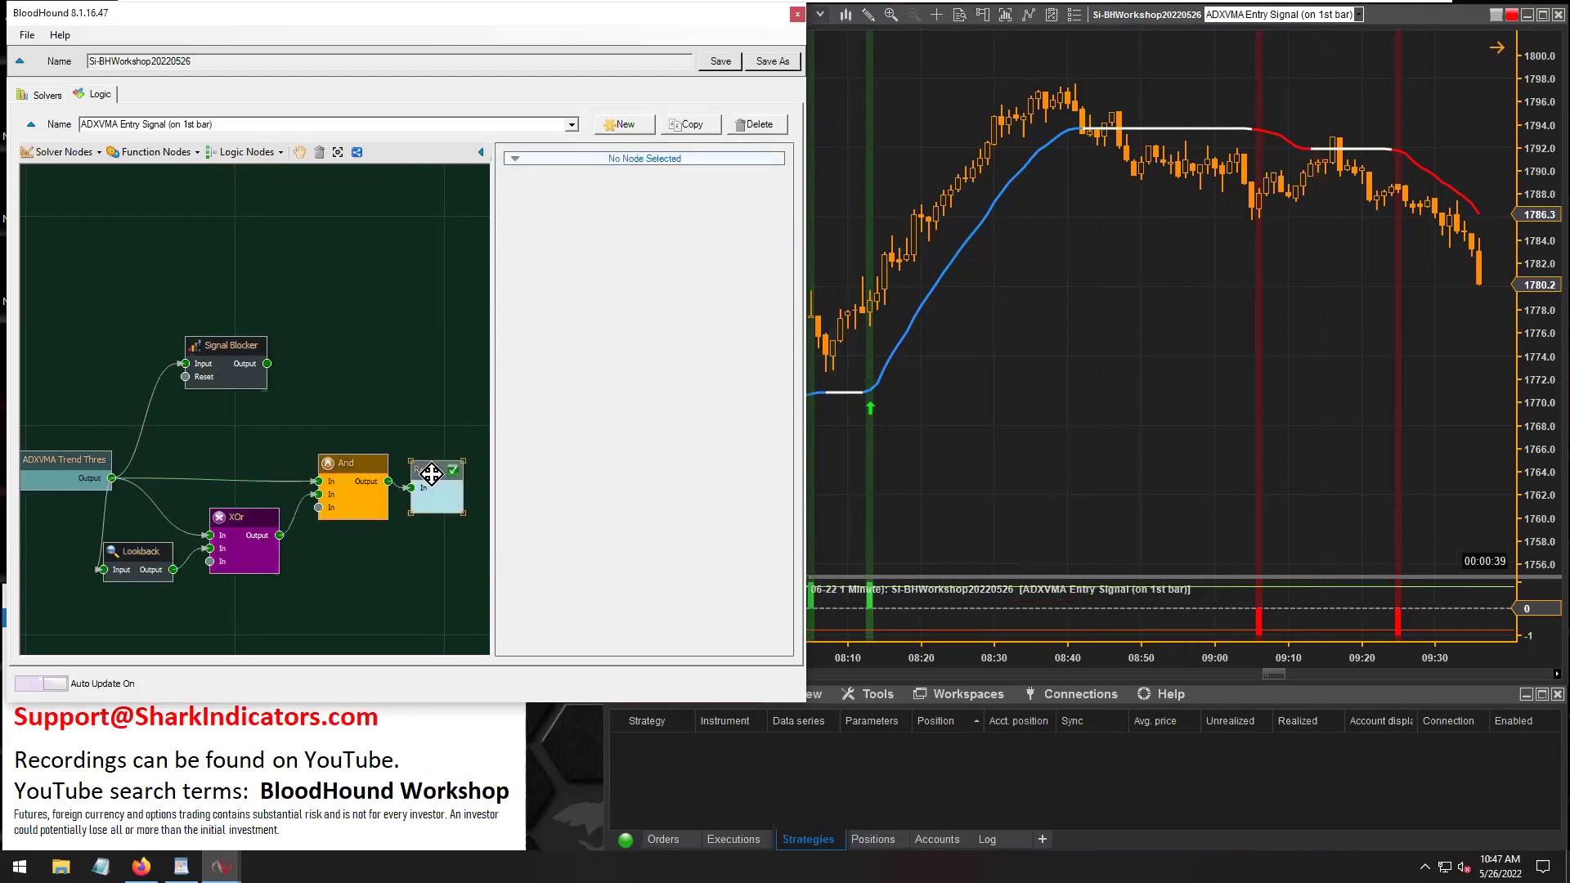
Adjust the positions of the Lookback and XOr nodes and move the Signal Blocker slightly up
left_click_drag(144, 547, 224, 519)
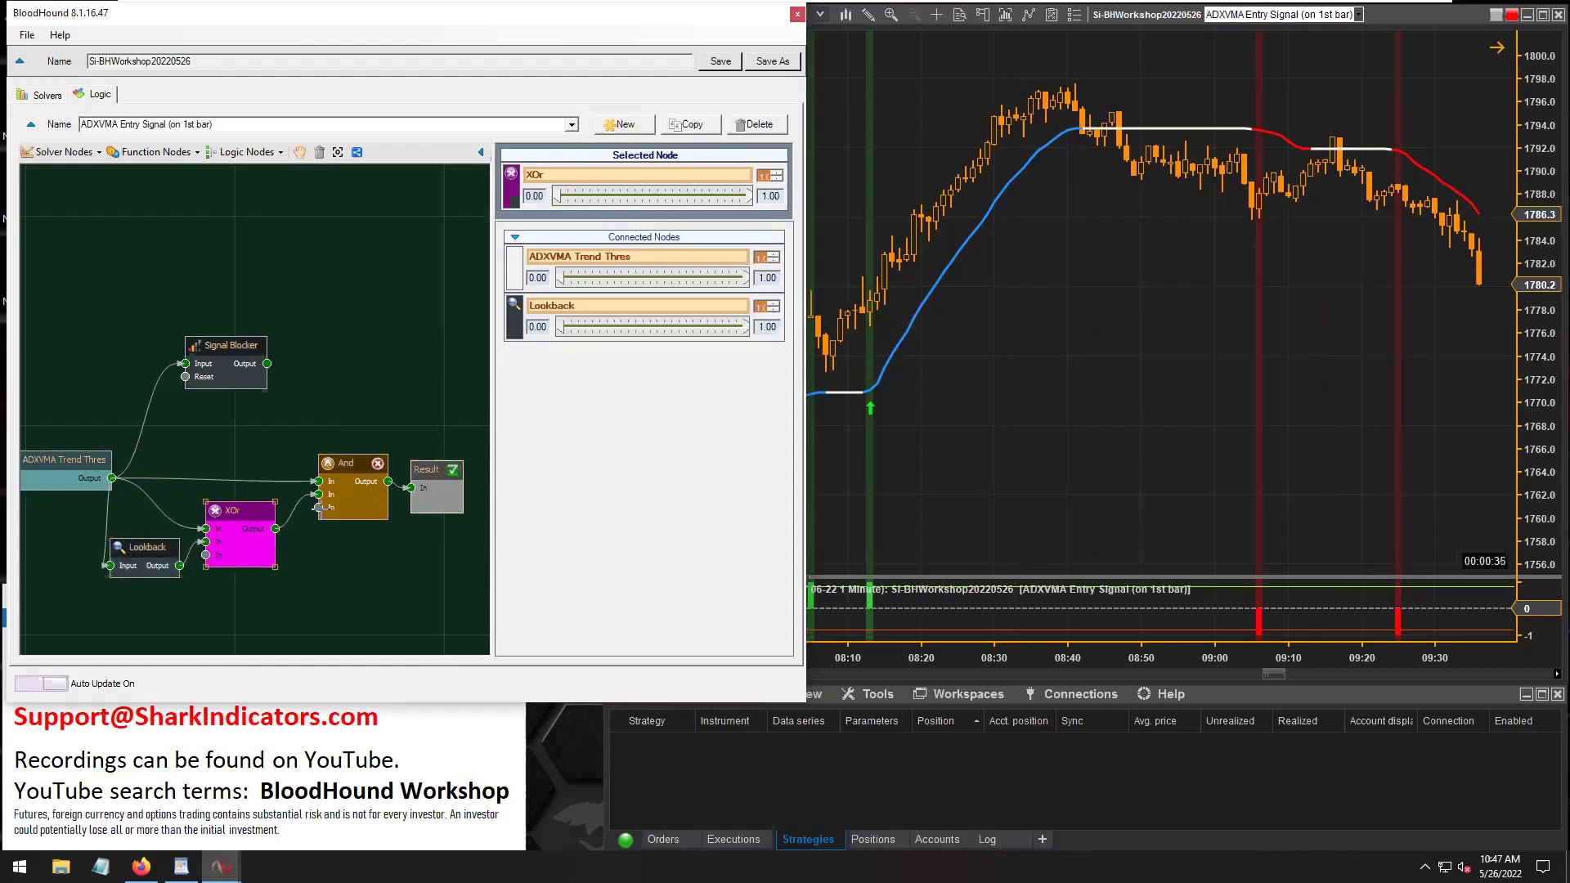
left_click(335, 471, "ctrl")
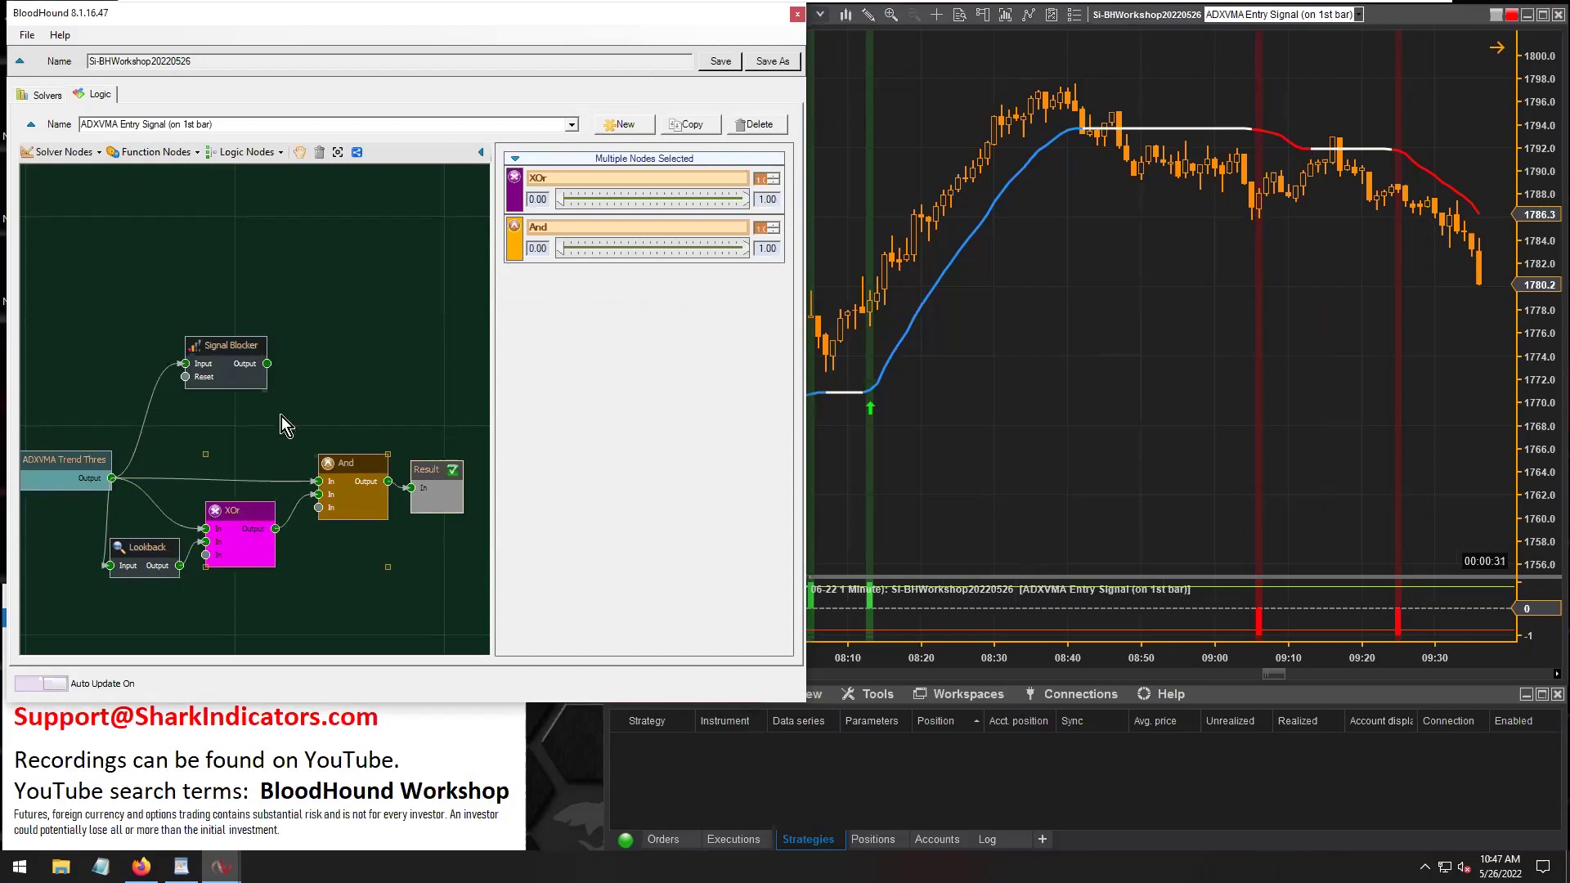
left_click(217, 349)
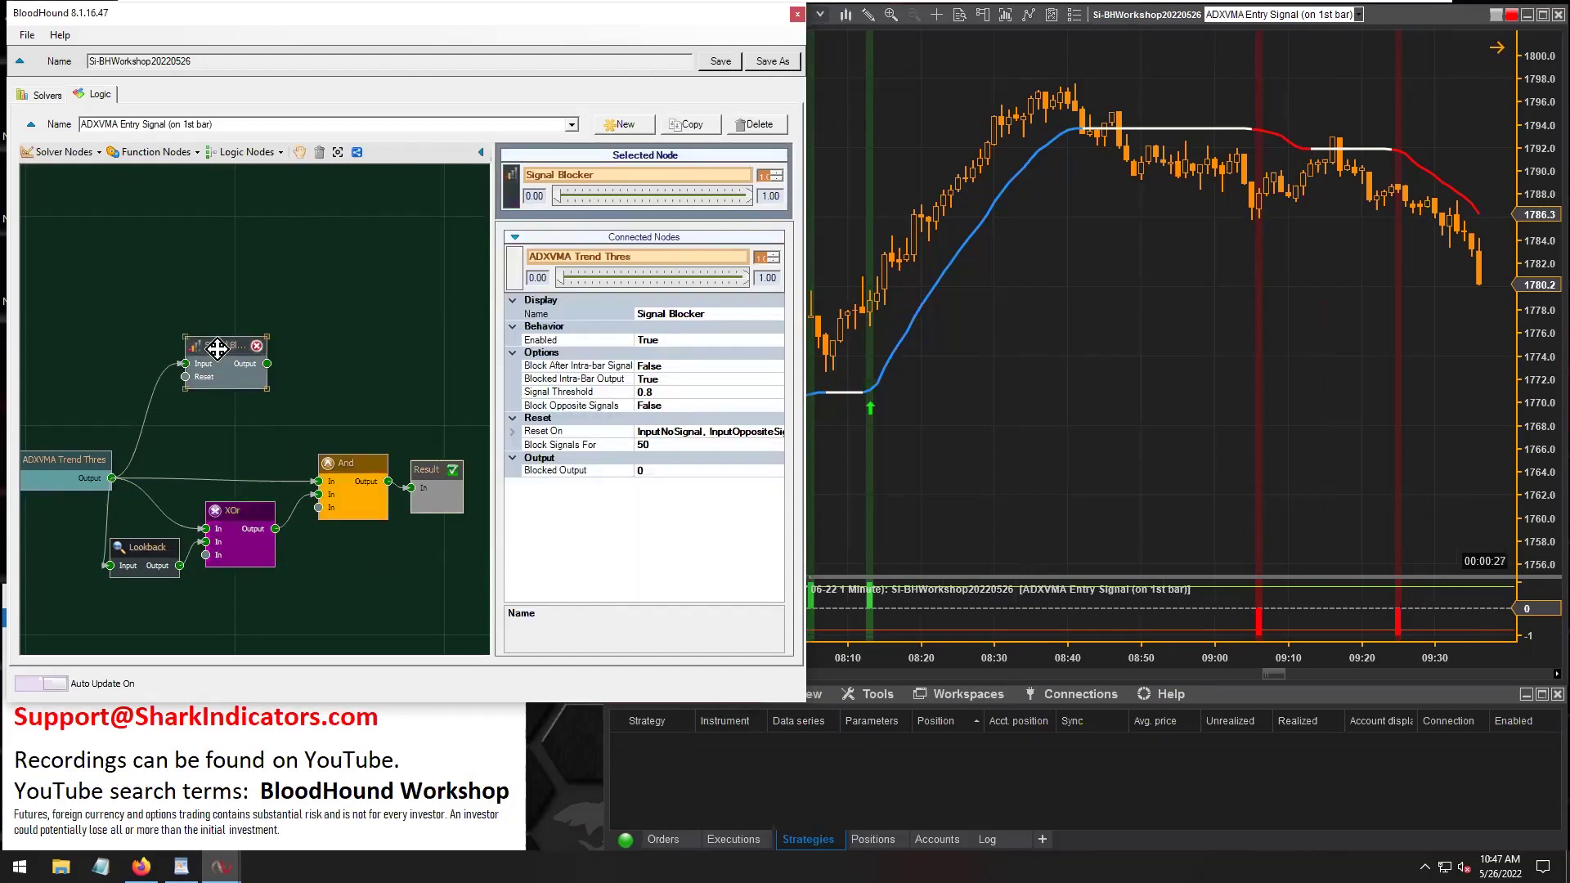
left_click_drag(217, 350, 223, 328)
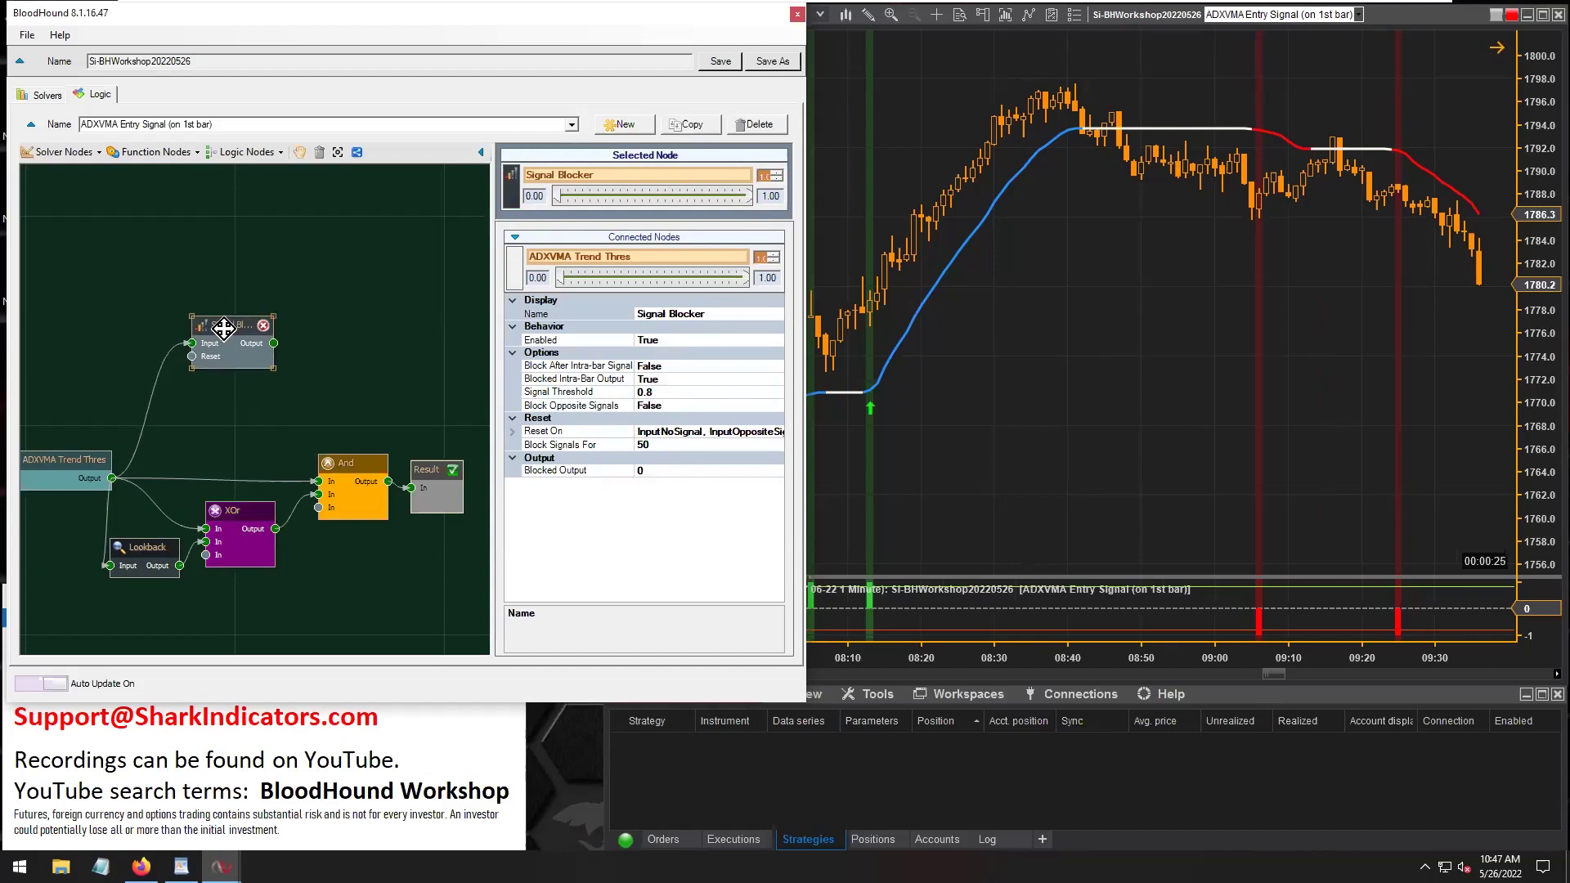
left_click_drag(363, 415, 145, 601)
Expand the Signal Blocker's Reset On conditions and review which resets are enabled
left_click(230, 333)
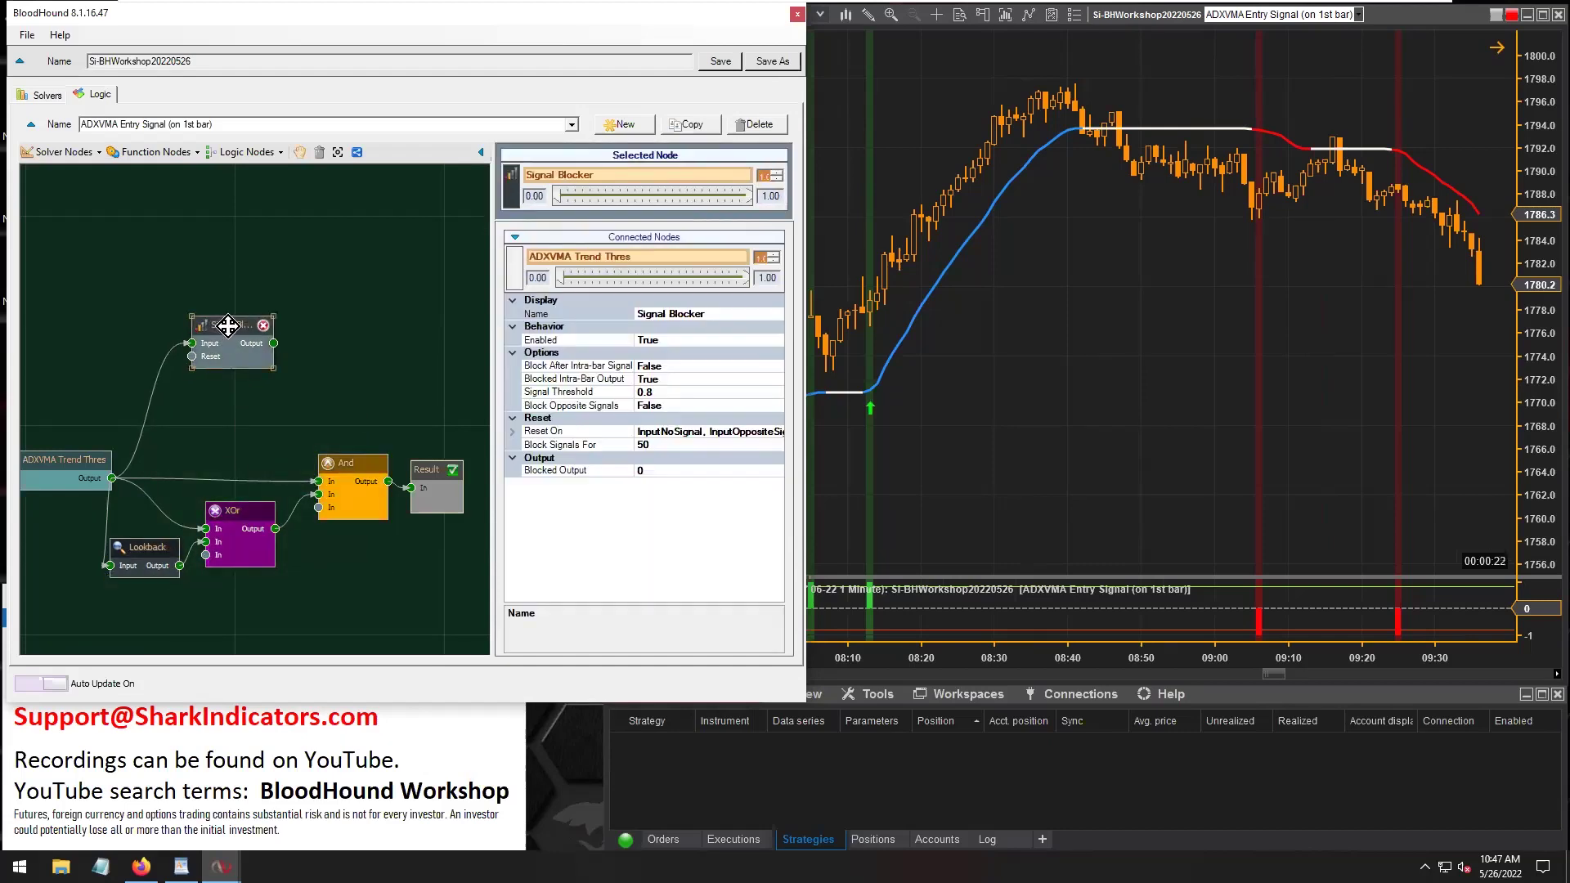
left_click(512, 432)
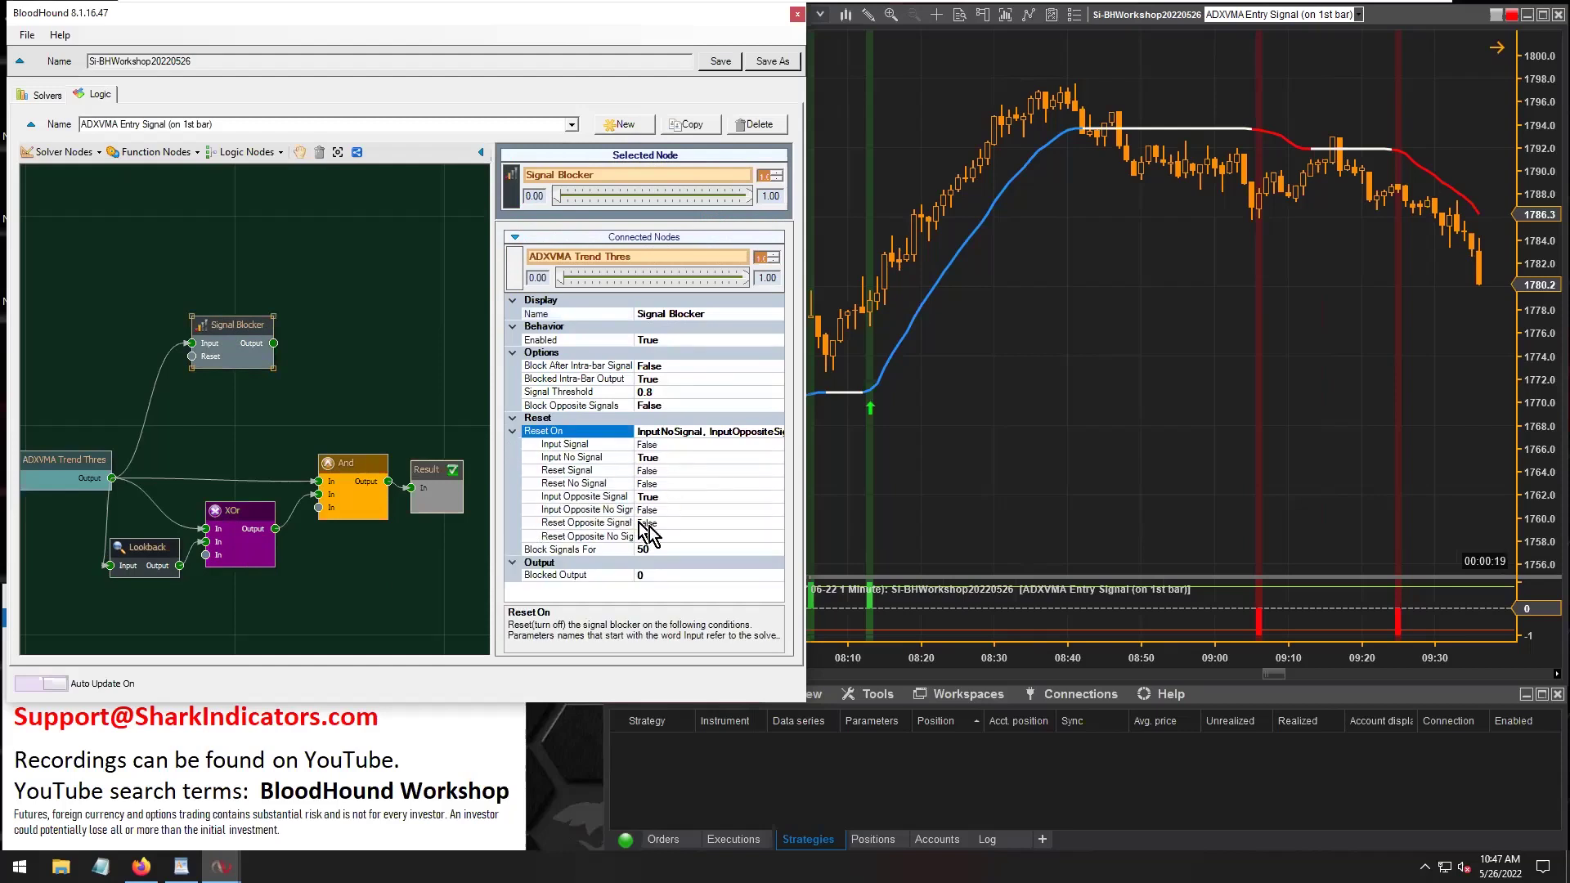
left_click(321, 582)
left_click_drag(222, 330, 237, 325)
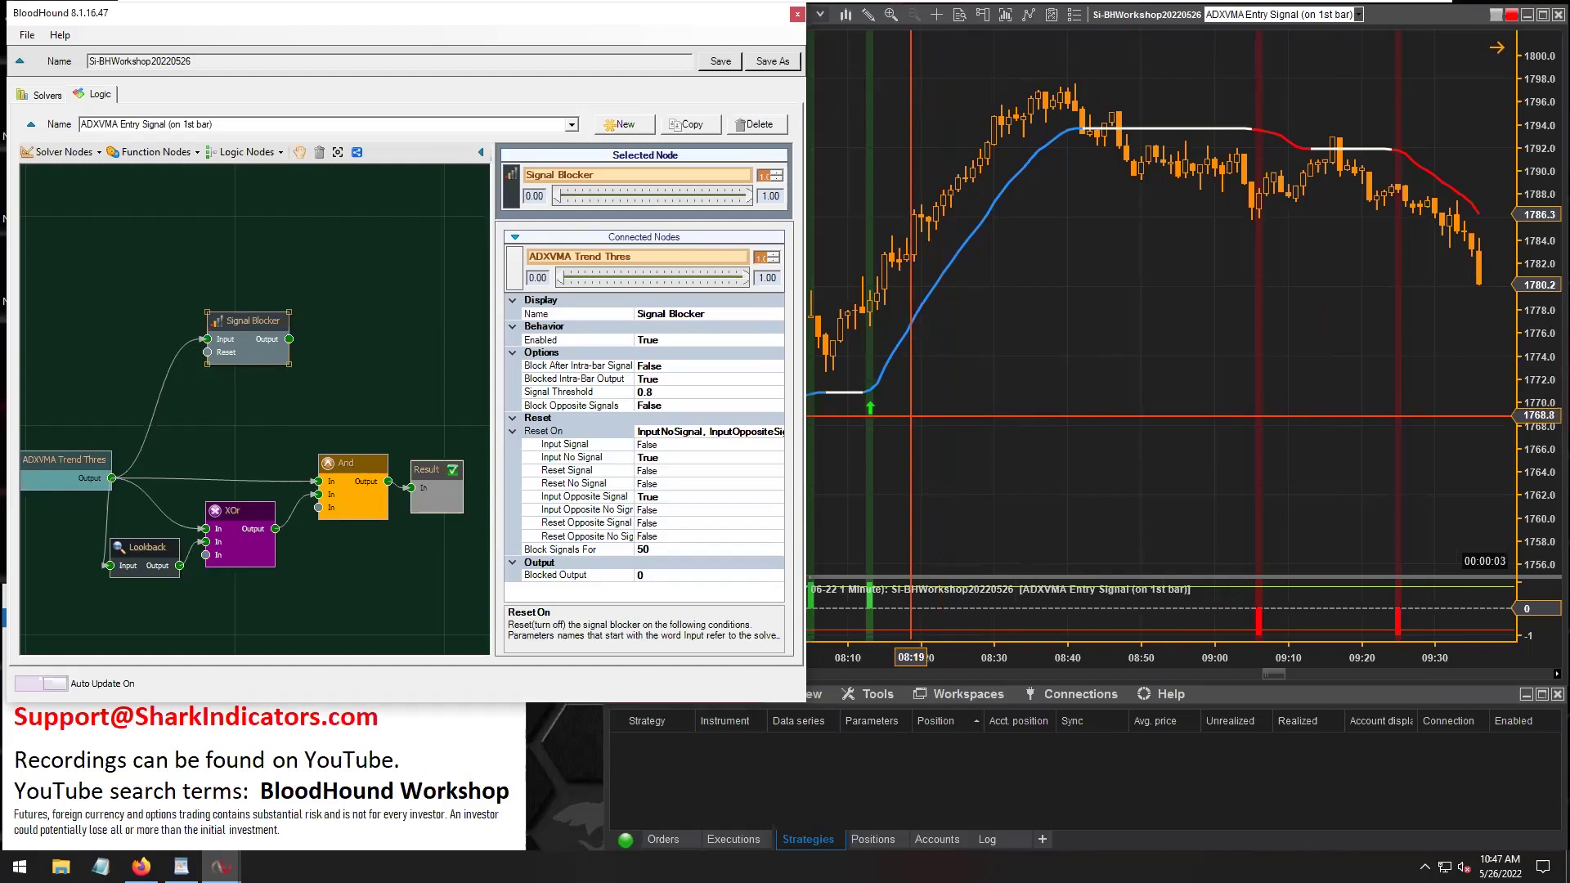
Connect ADXVMA Trend Thres directly to Result to view the raw trend signals, and reconnect the And output to Result
left_click_drag(102, 478, 417, 400)
mouse_move(223, 404)
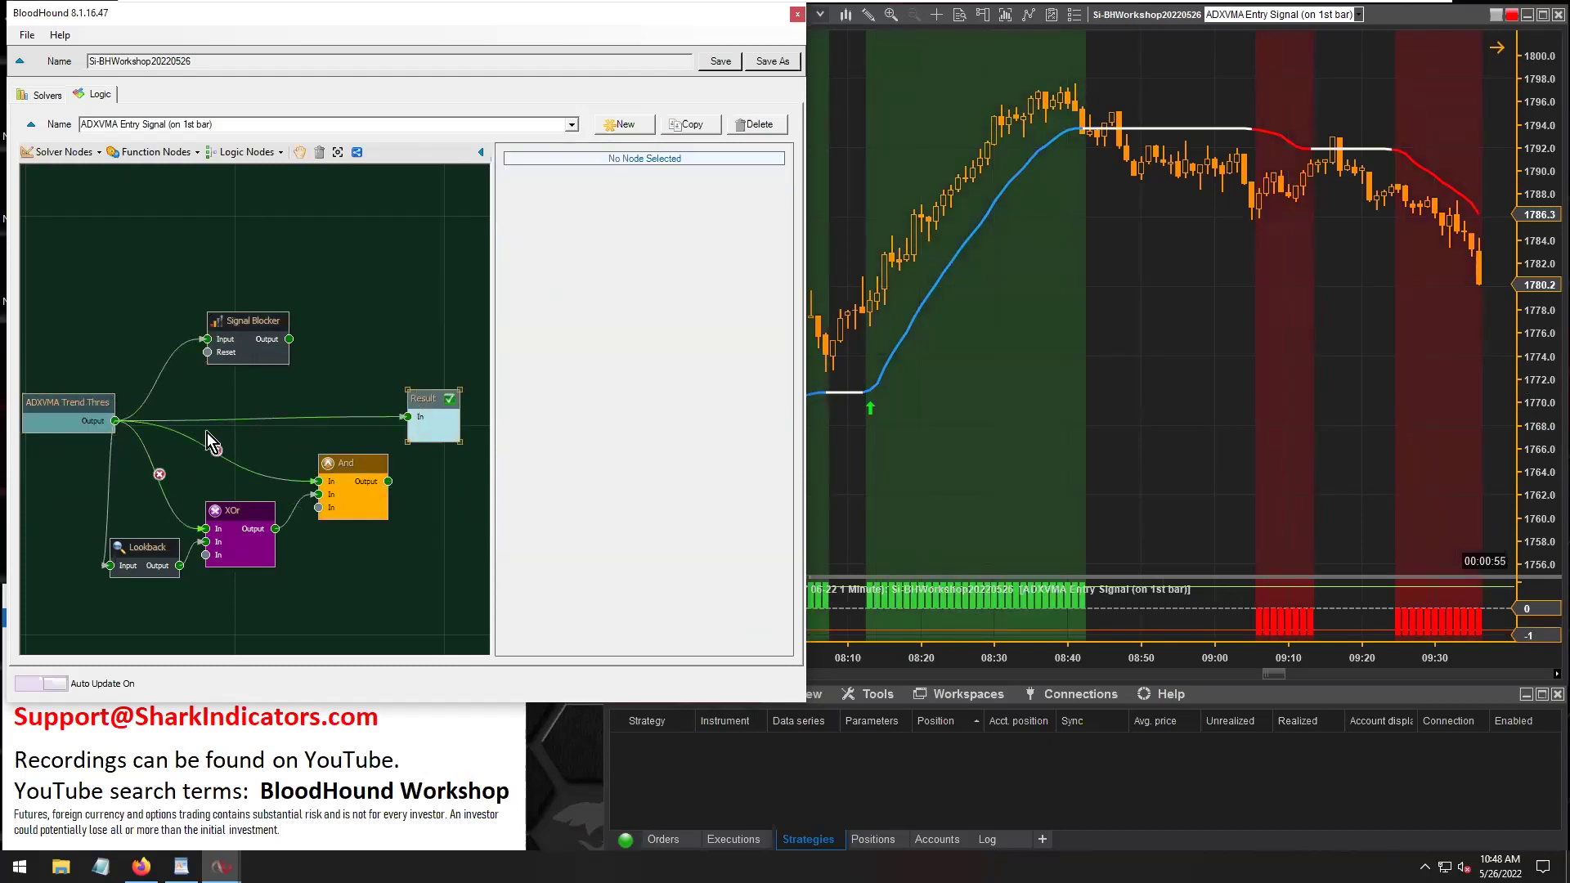
left_click(1038, 441)
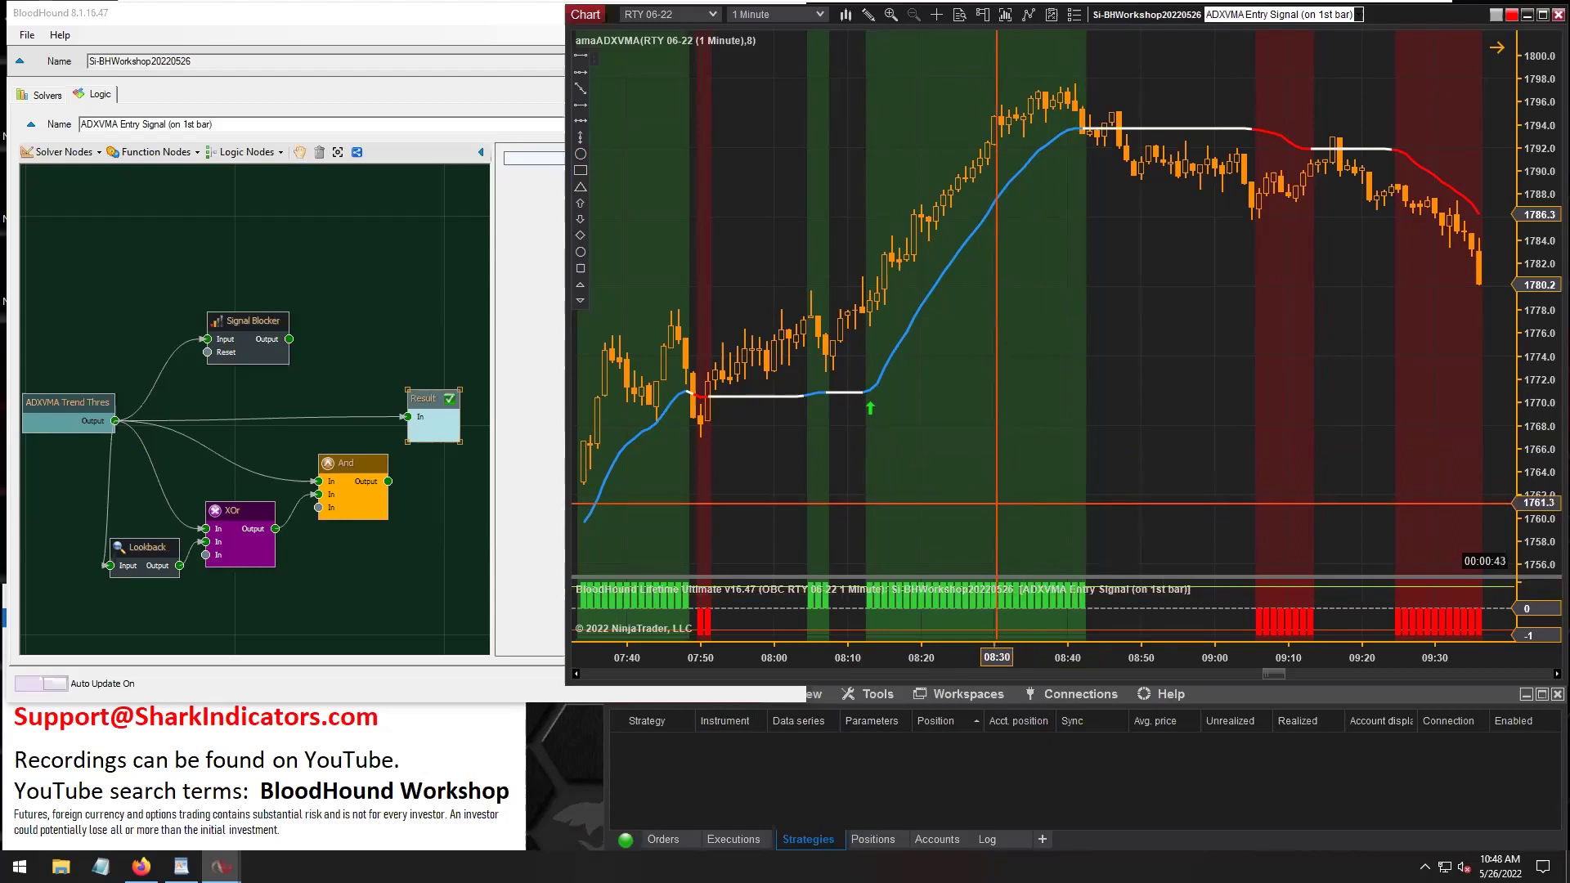
left_click(431, 494)
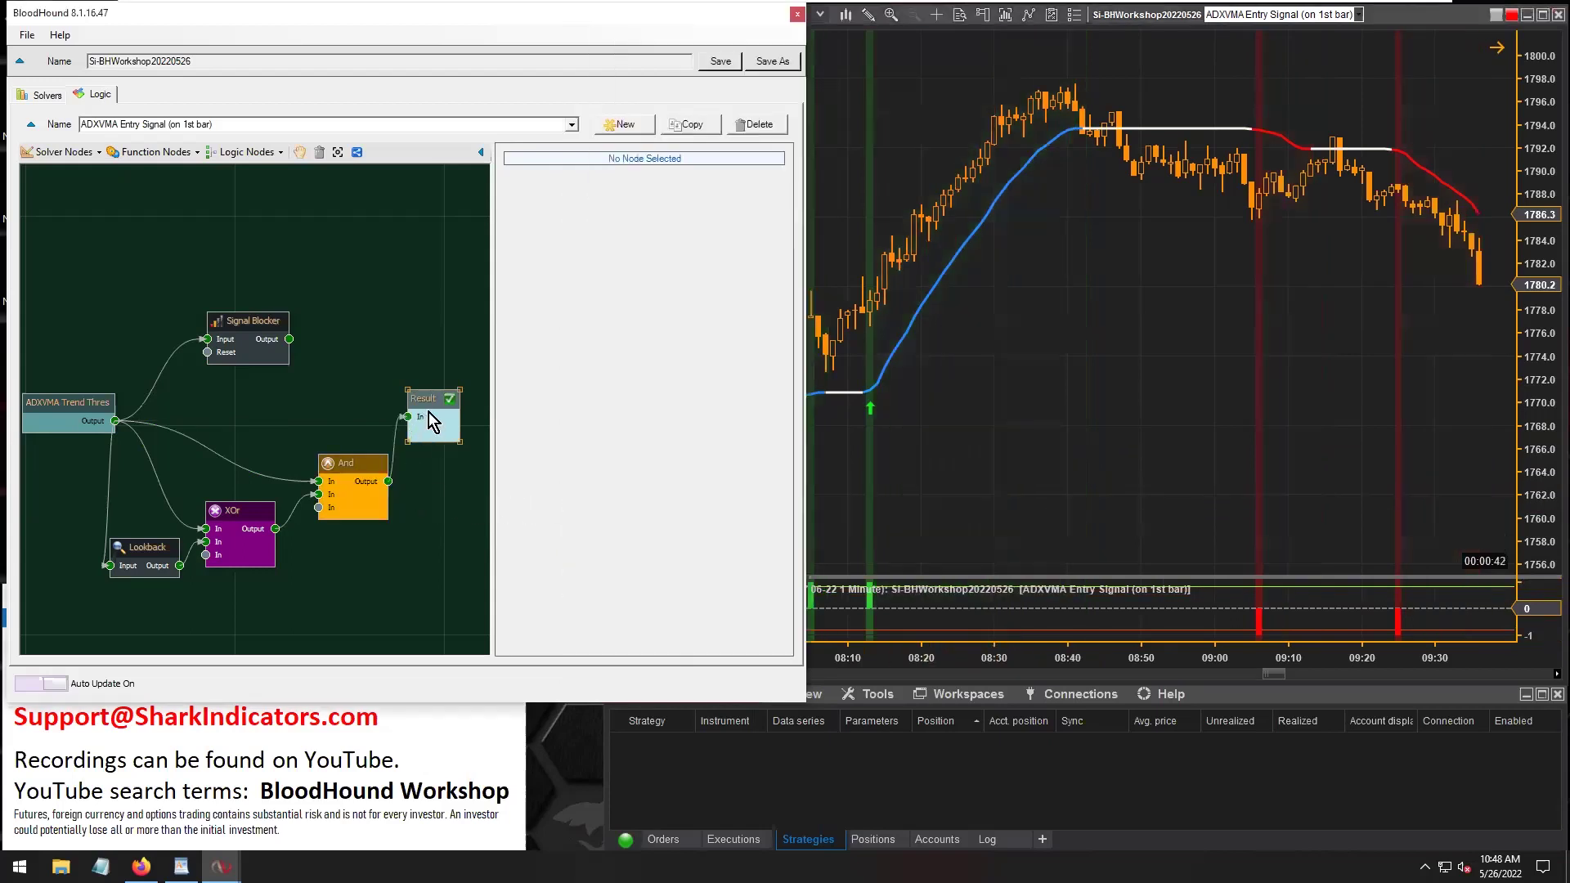
left_click_drag(426, 405, 431, 448)
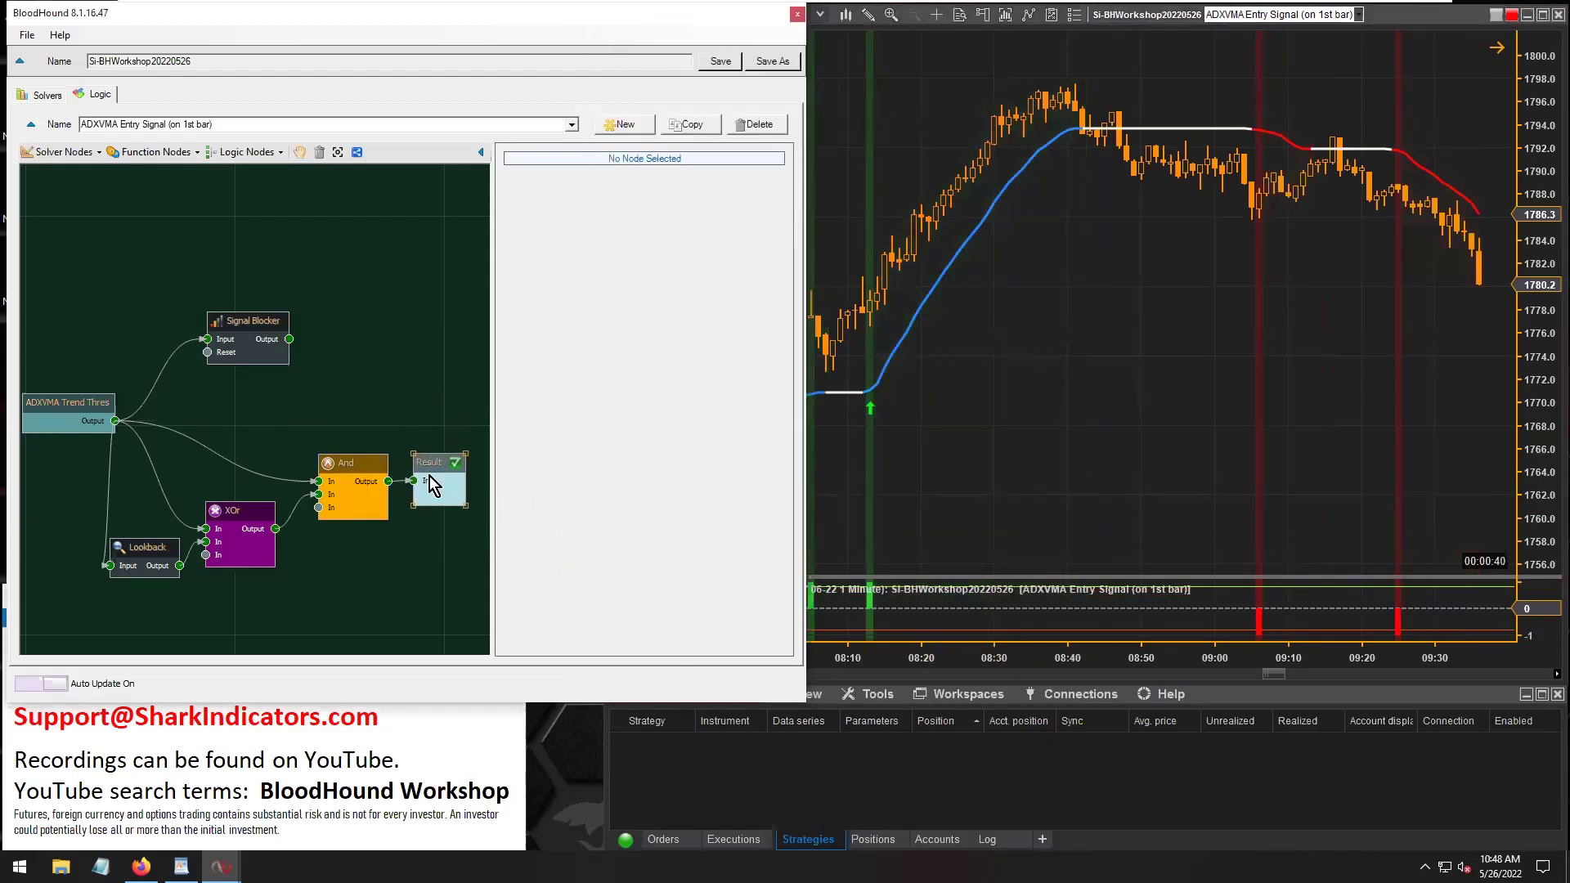
Move the Lookback, XOr and And nodes slightly down as a group, and bring the Signal Blocker a little lower
left_click_drag(372, 613, 223, 502)
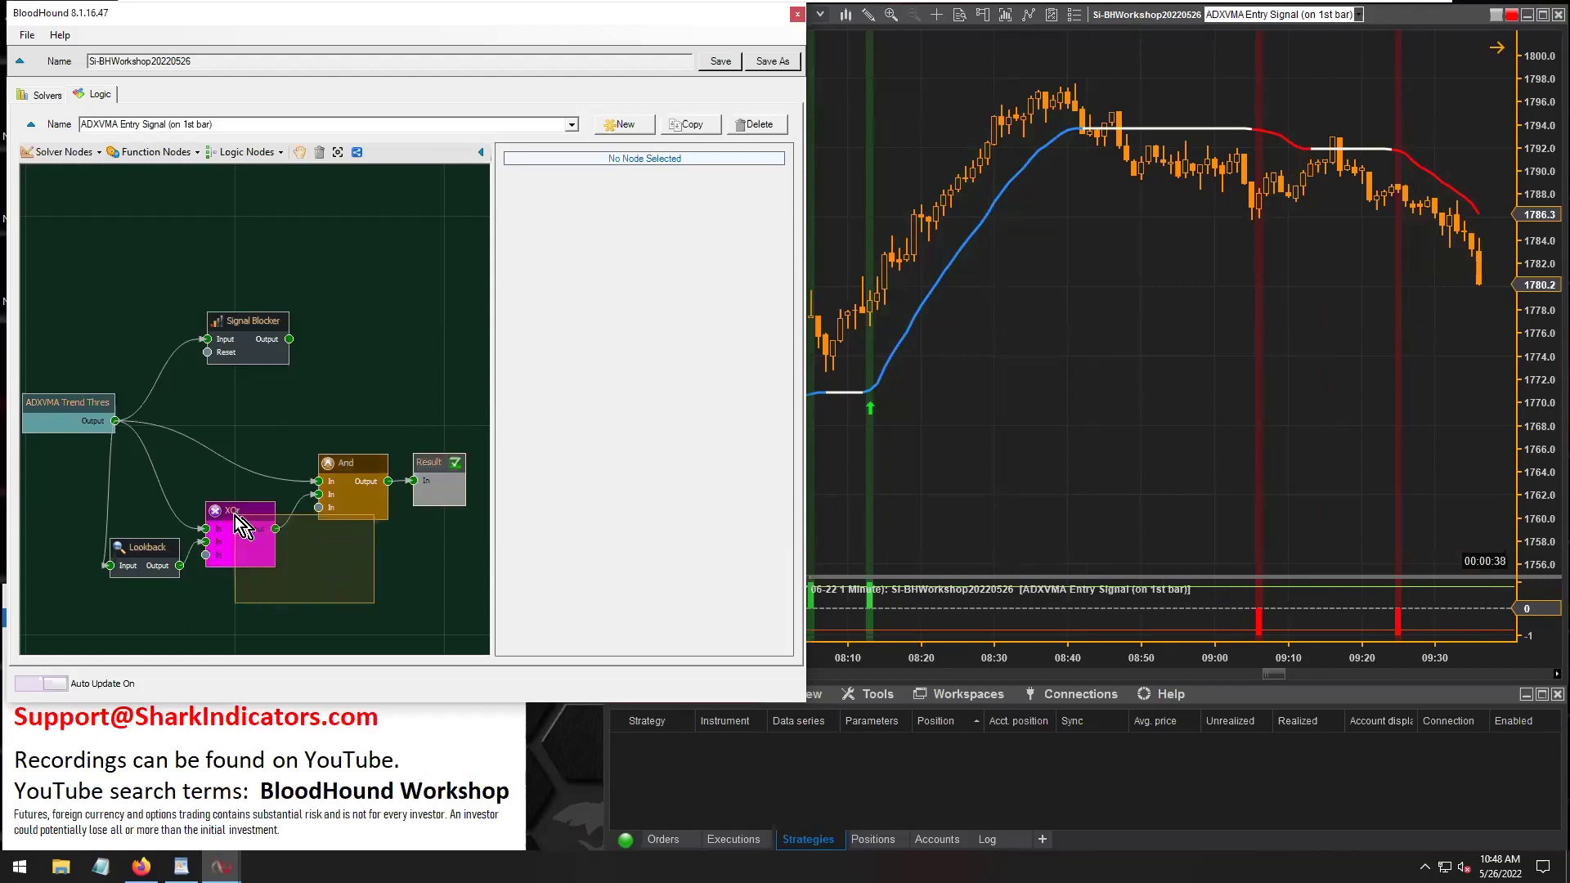
left_click_drag(359, 603, 141, 489)
mouse_move(146, 542)
left_mouse_down()
mouse_move(162, 538)
mouse_move(145, 548)
left_mouse_up()
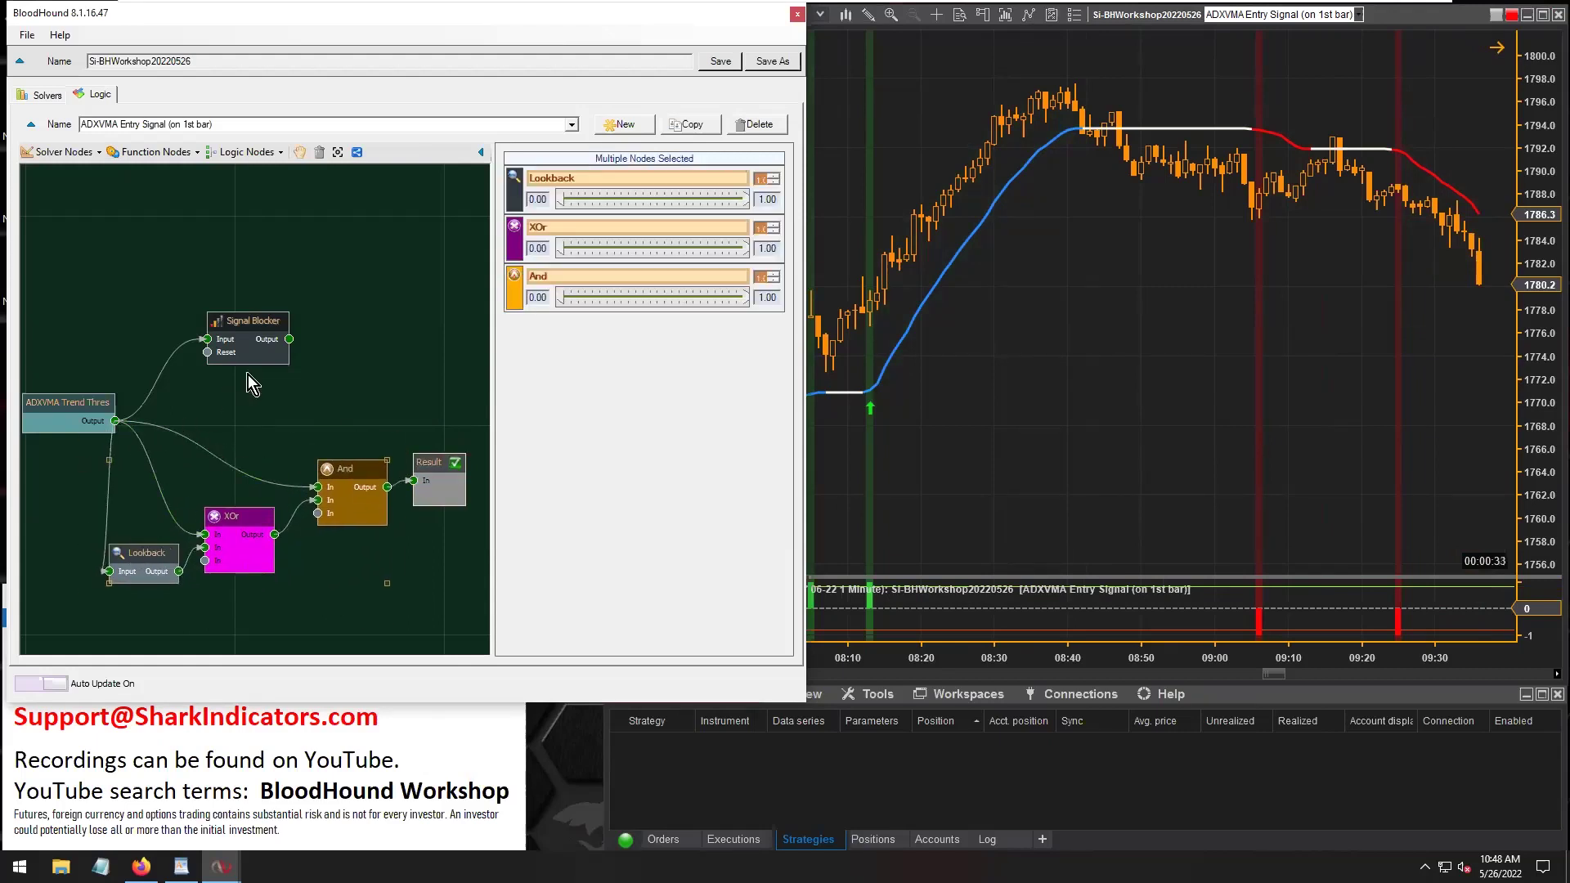
mouse_move(242, 323)
left_mouse_down()
mouse_move(258, 327)
mouse_move(239, 326)
left_mouse_up()
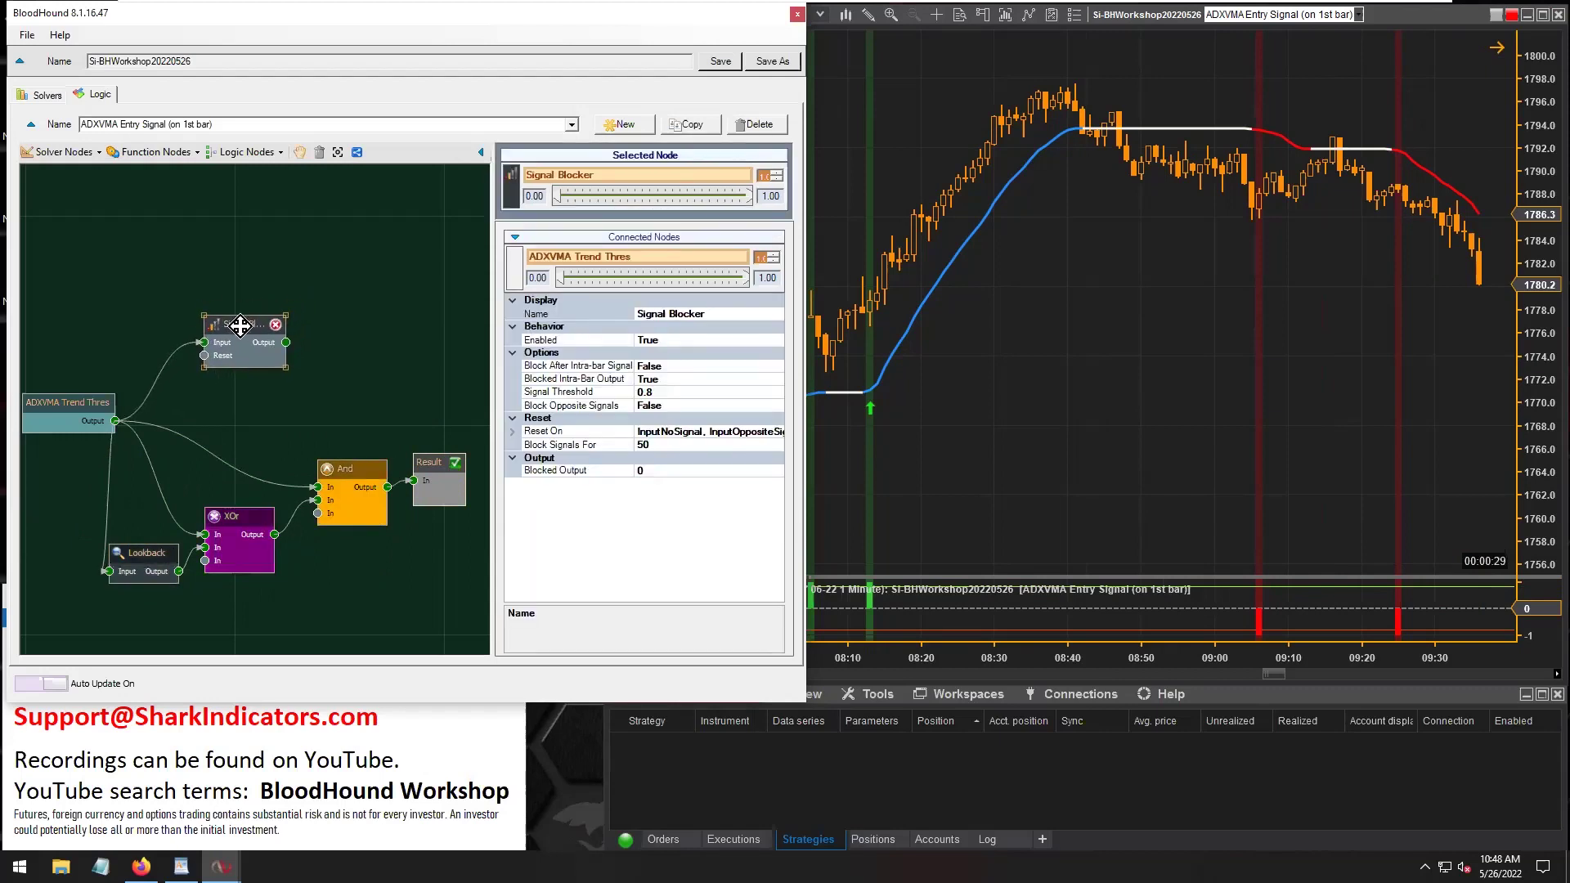
left_click_drag(239, 325, 241, 344)
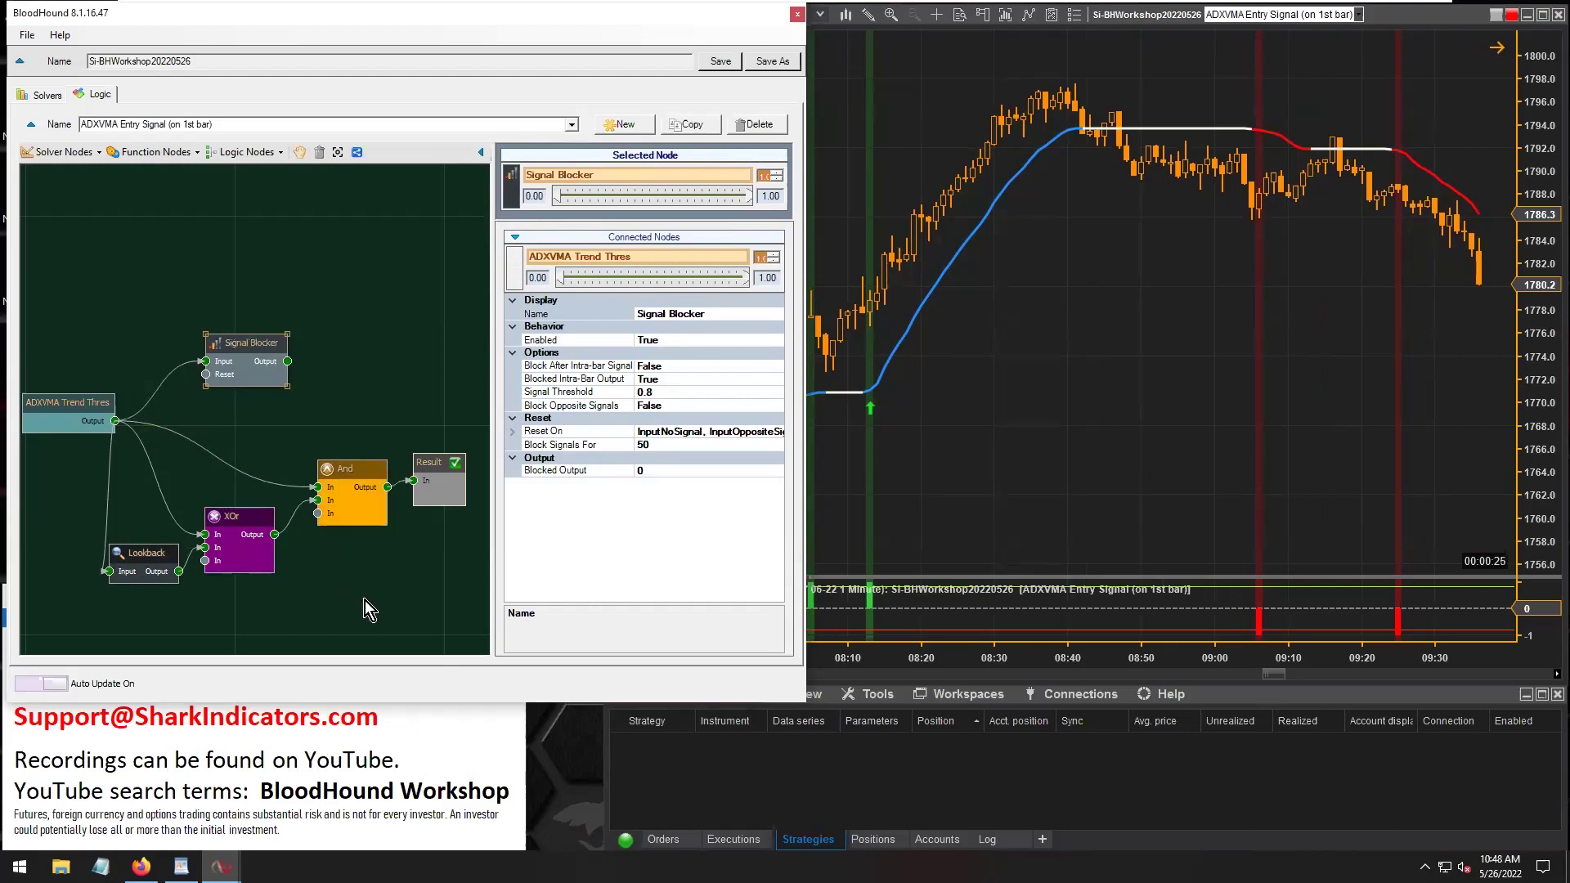
mouse_move(253, 342)
mouse_move(241, 344)
left_mouse_down()
mouse_move(237, 327)
mouse_move(247, 340)
left_mouse_up()
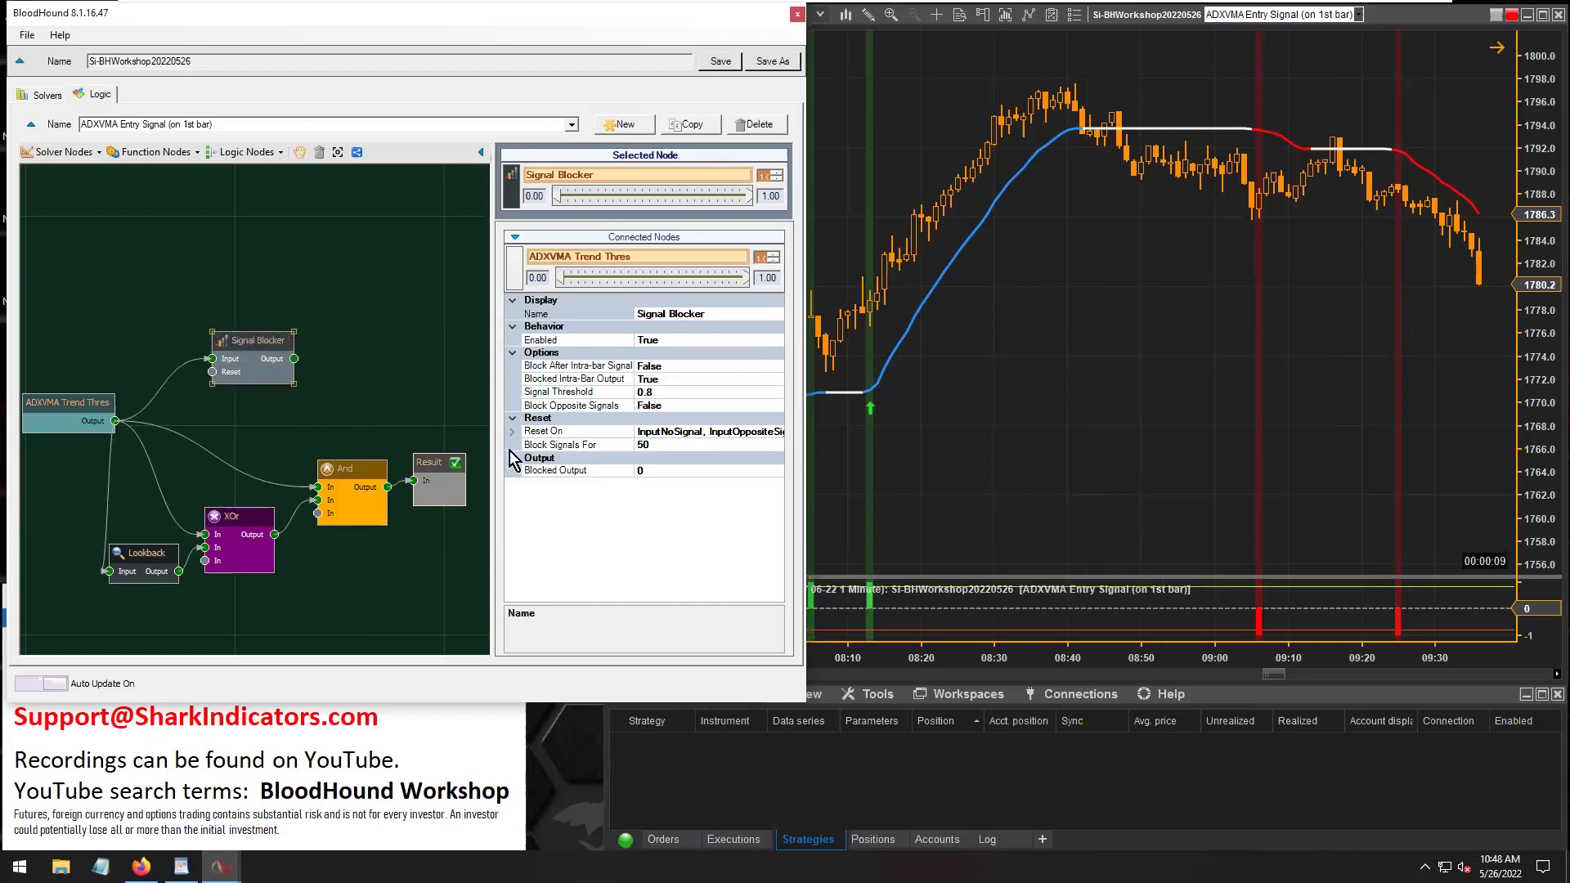
Examine the Signal Blocker's Block Signals For setting while nudging the node in the diagram
left_click(575, 448)
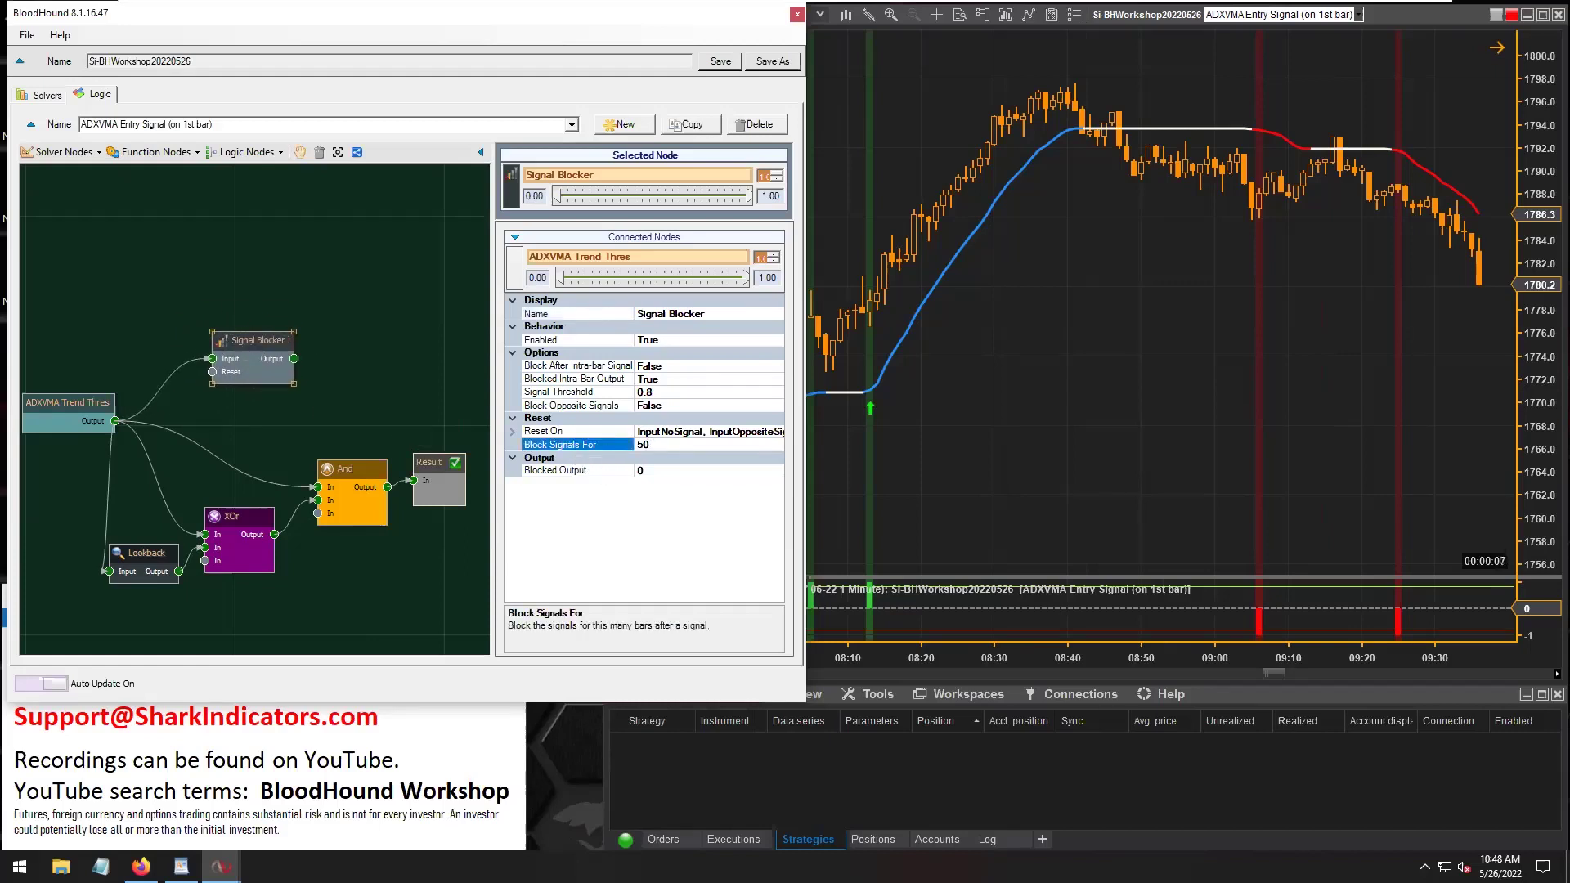
double_click(653, 448)
mouse_move(241, 343)
left_mouse_down()
mouse_move(227, 346)
mouse_move(288, 345)
mouse_move(220, 363)
mouse_move(256, 327)
mouse_move(229, 344)
left_mouse_up()
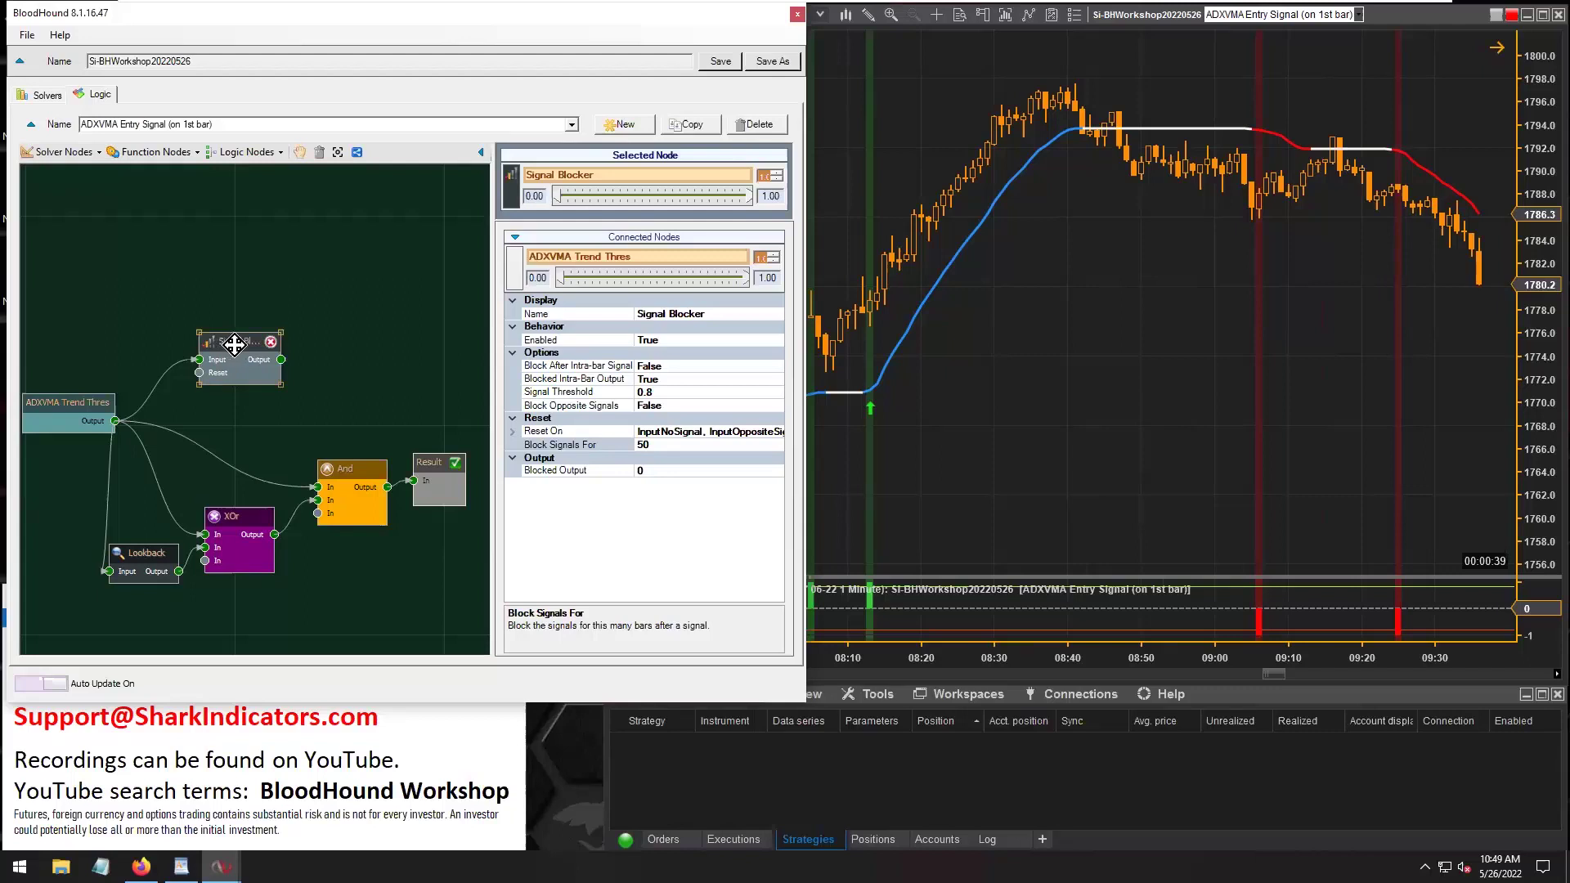
left_click_drag(235, 344, 250, 342)
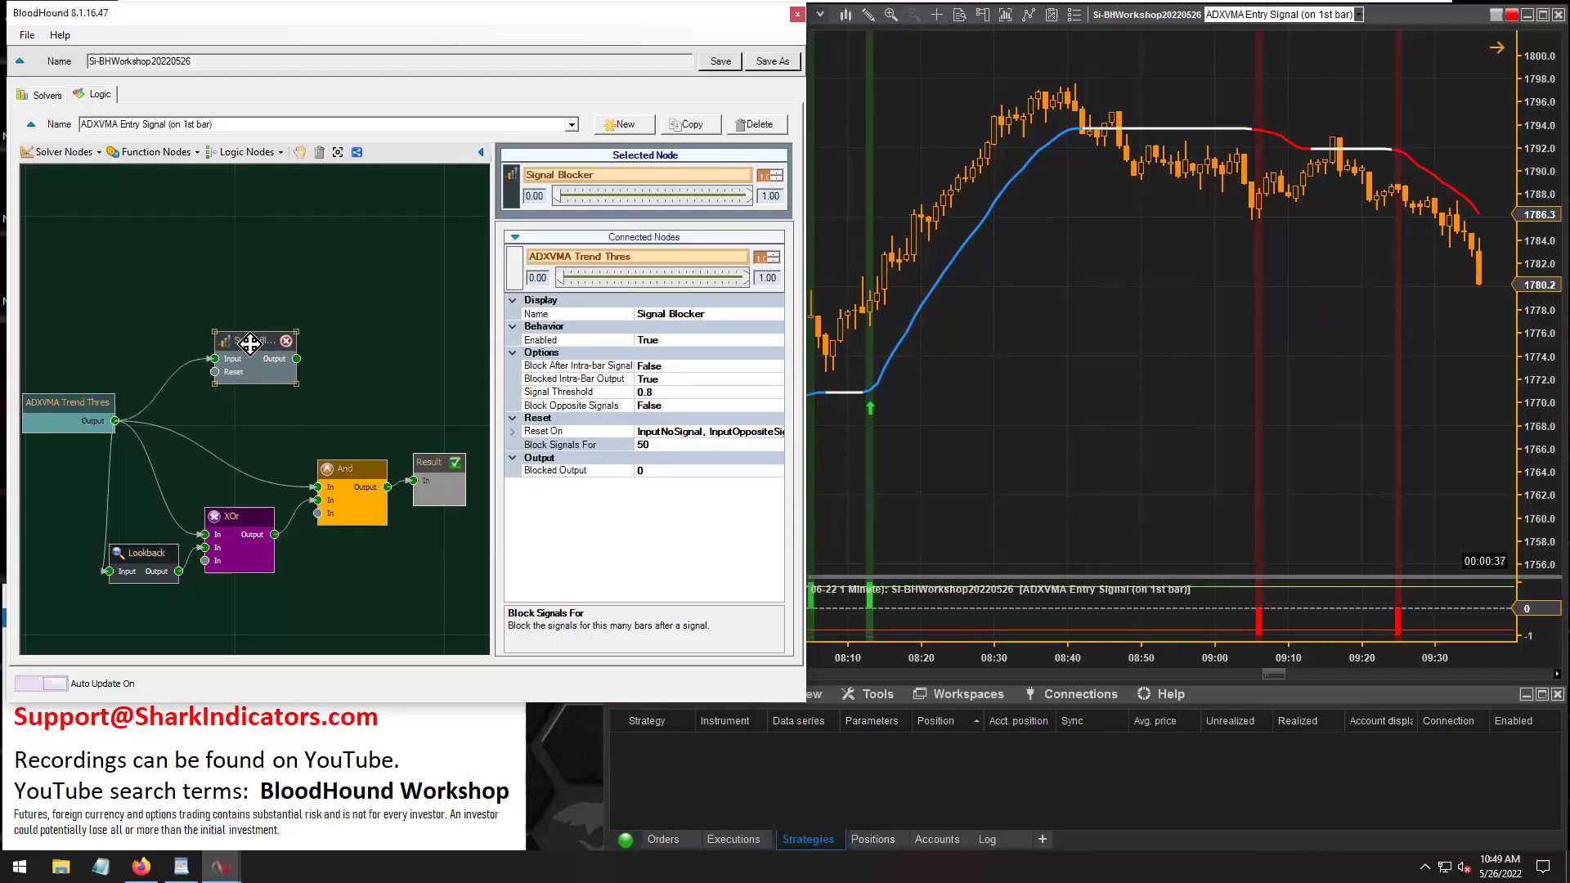
left_click(657, 445)
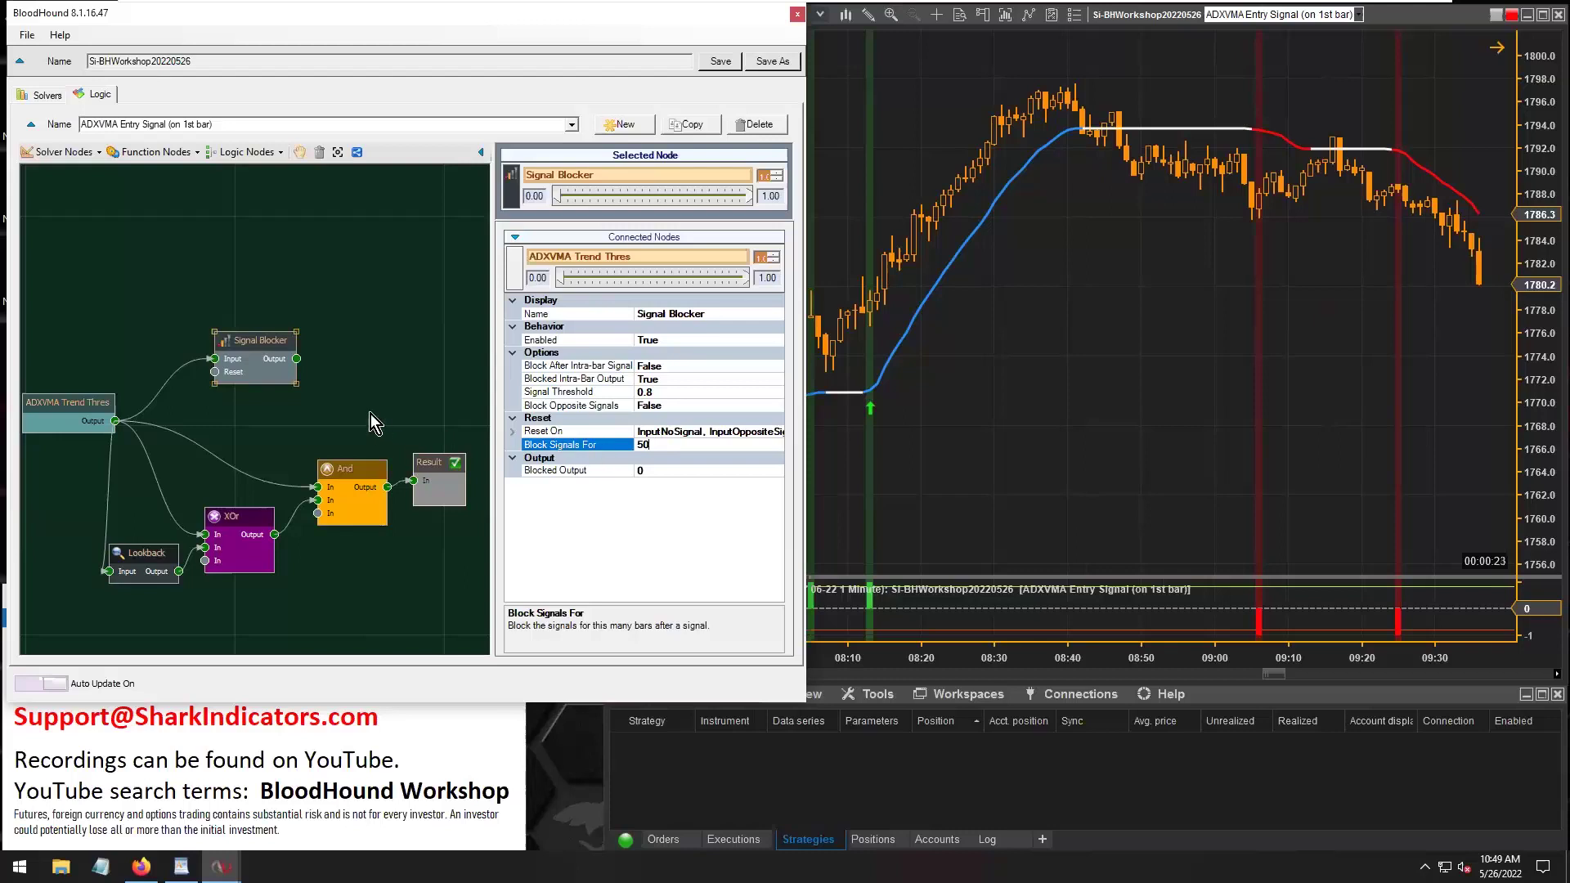
mouse_move(247, 339)
left_mouse_down()
mouse_move(259, 336)
mouse_move(241, 347)
left_mouse_up()
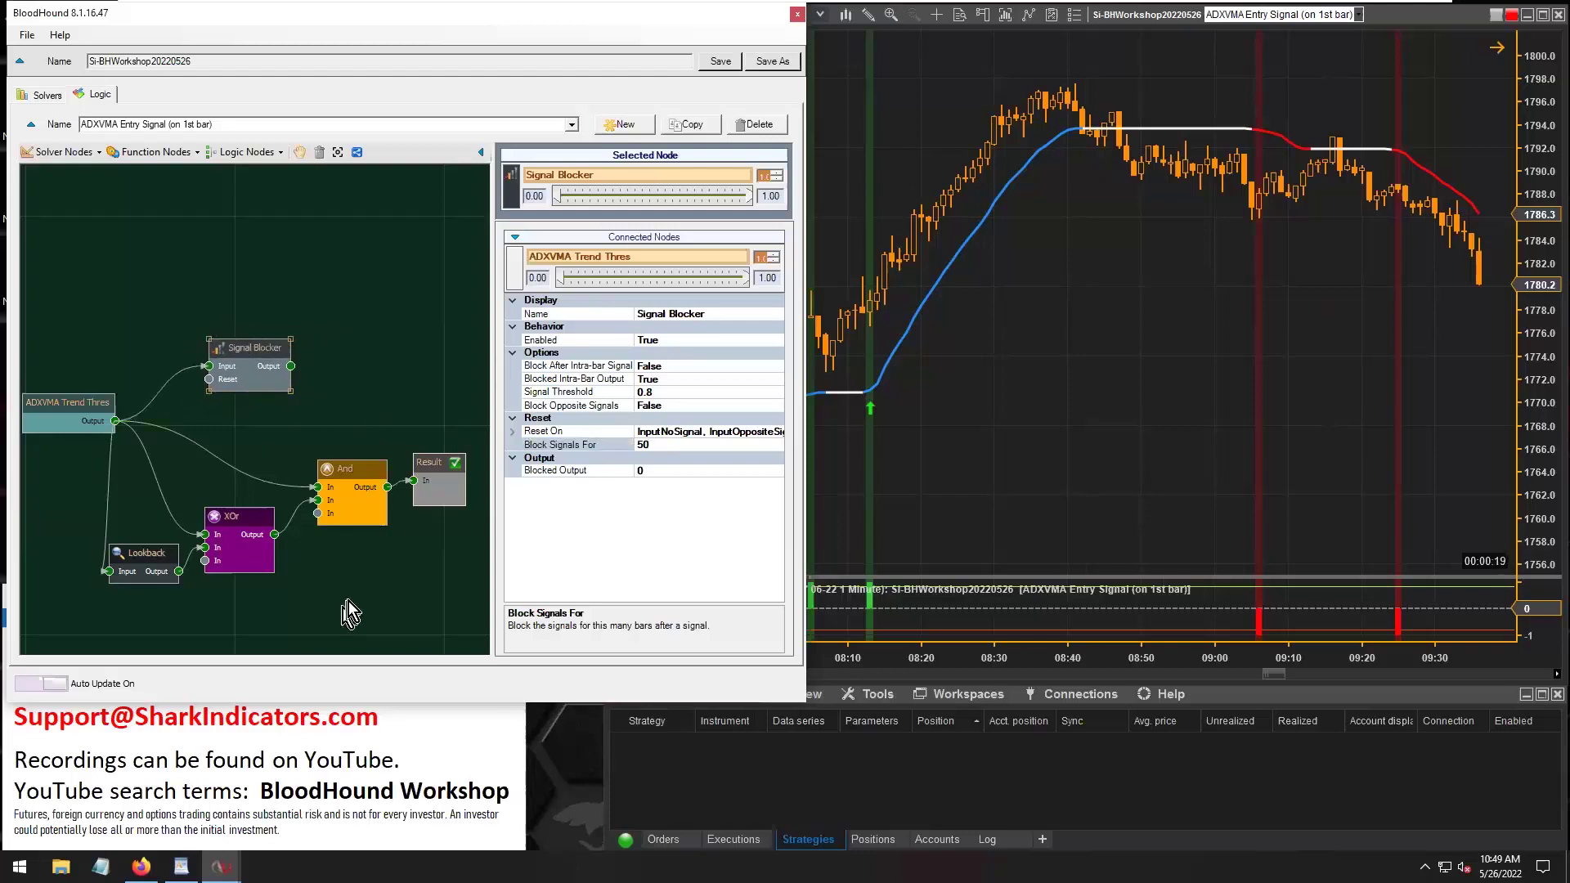
Move the Lookback, XOr and And nodes slightly up as a group, and review the Signal Blocker's Block Signals For setting
left_click_drag(365, 578, 135, 493)
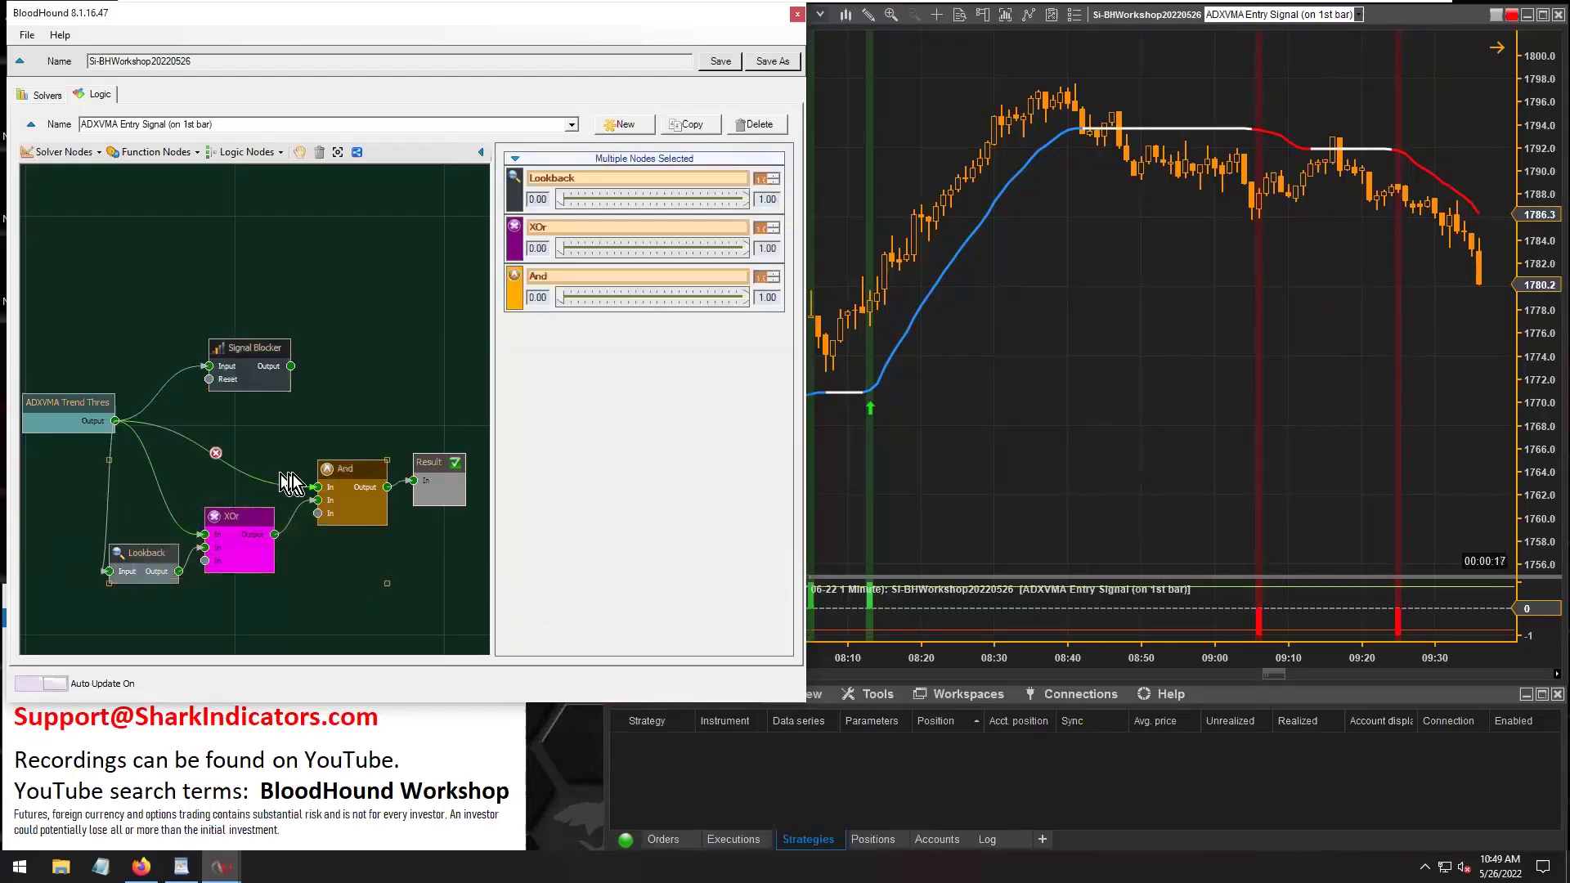
left_click_drag(346, 470, 347, 454)
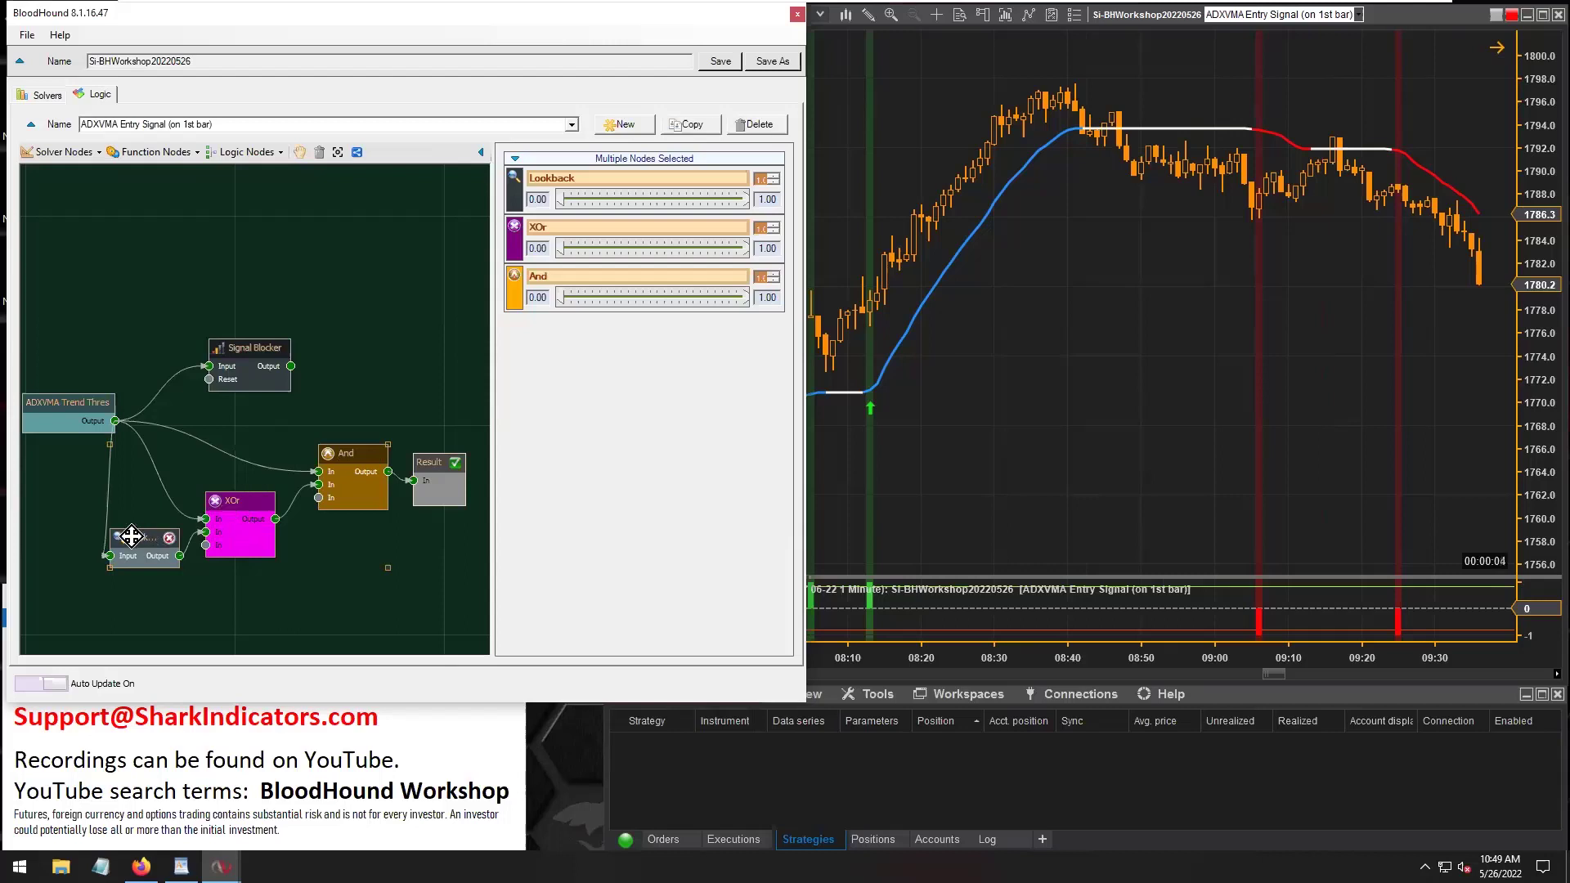
left_click(248, 346)
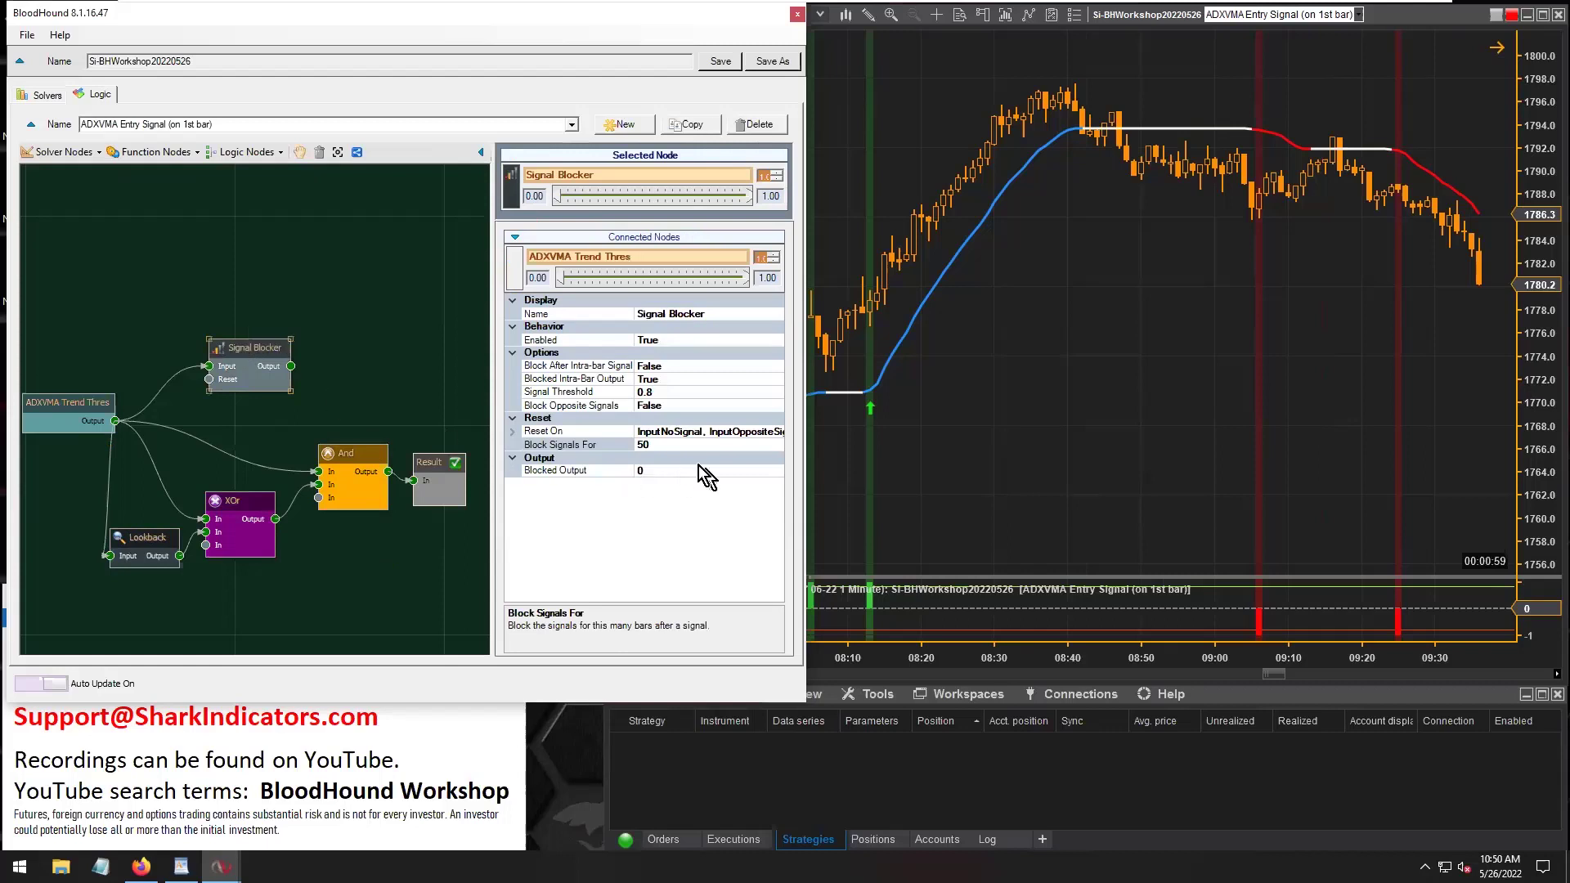
left_click(667, 444)
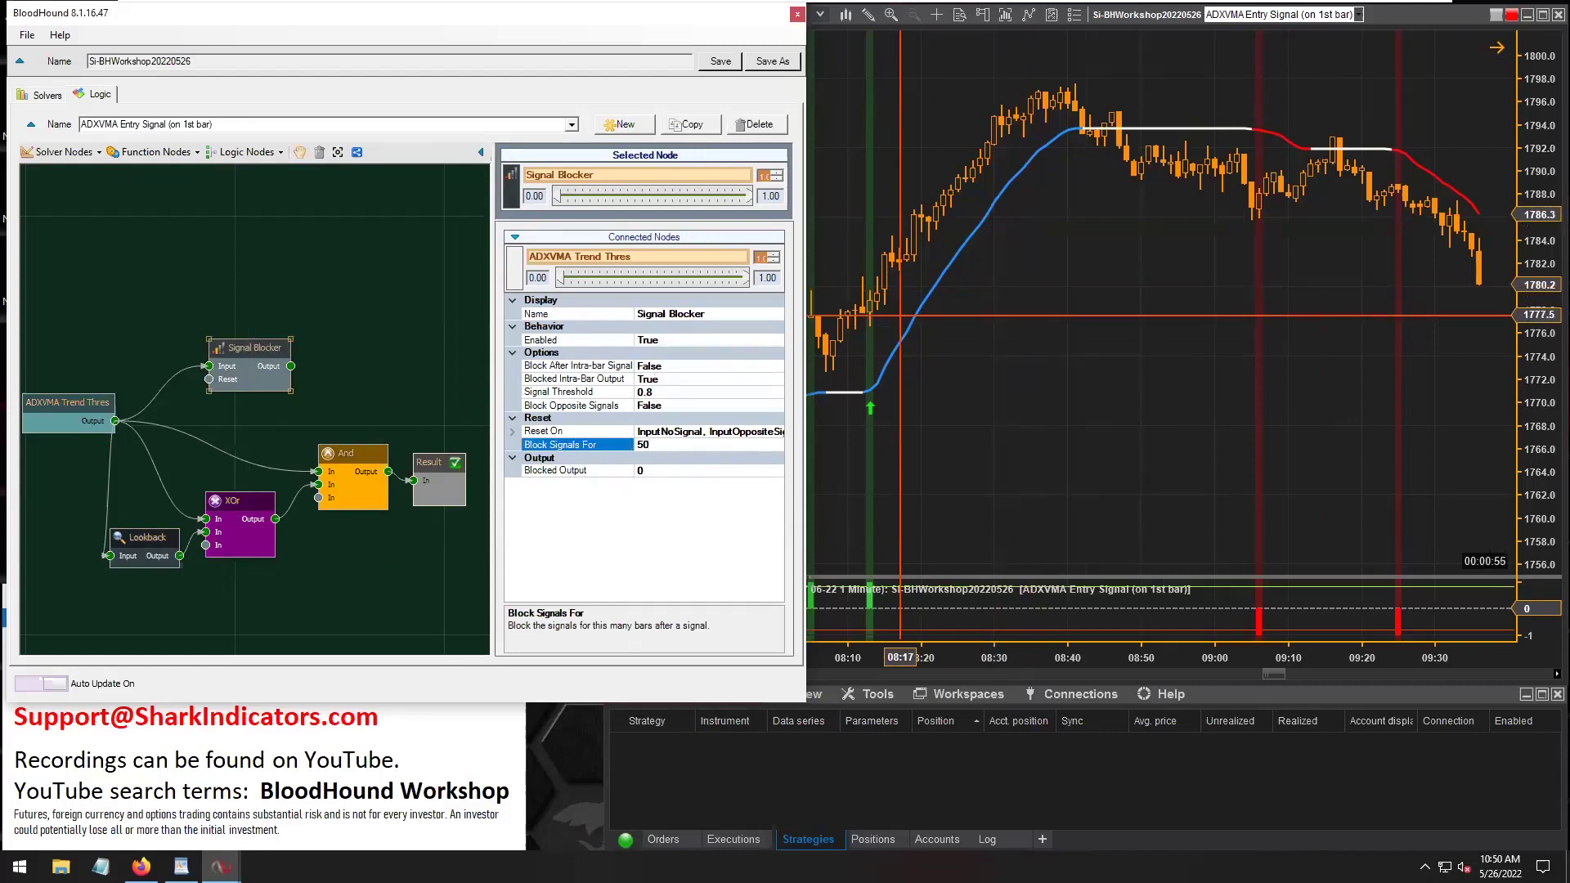
Rearrange the Lookback, XOr, And and ADXVMA Trend Thres nodes in the diagram, and disconnect the Signal Blocker's input
left_click(243, 354)
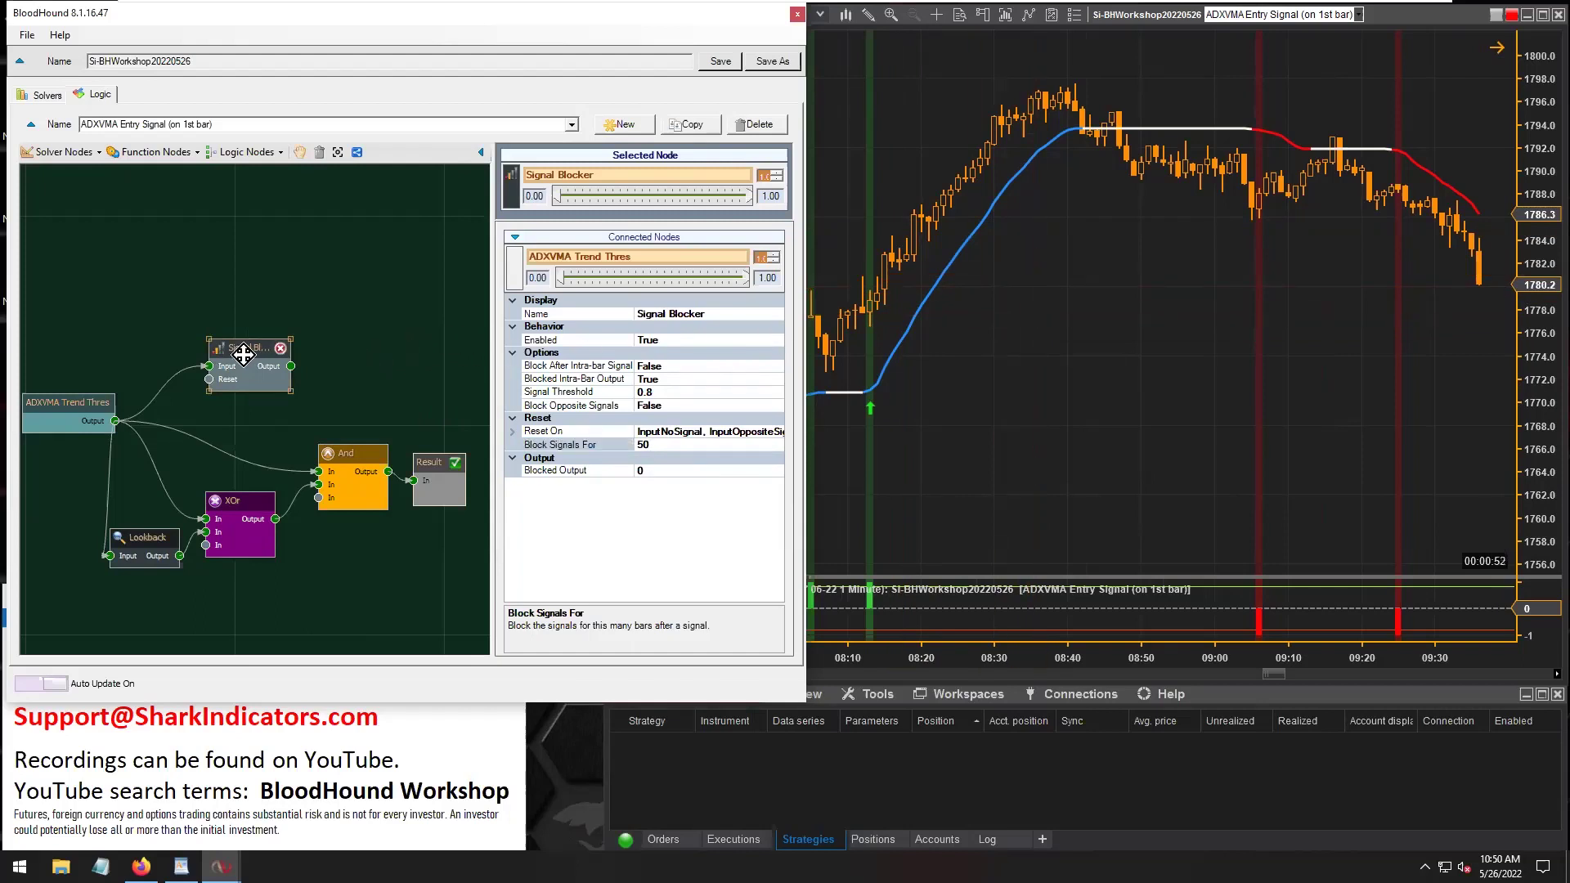
left_click_drag(344, 572, 164, 475)
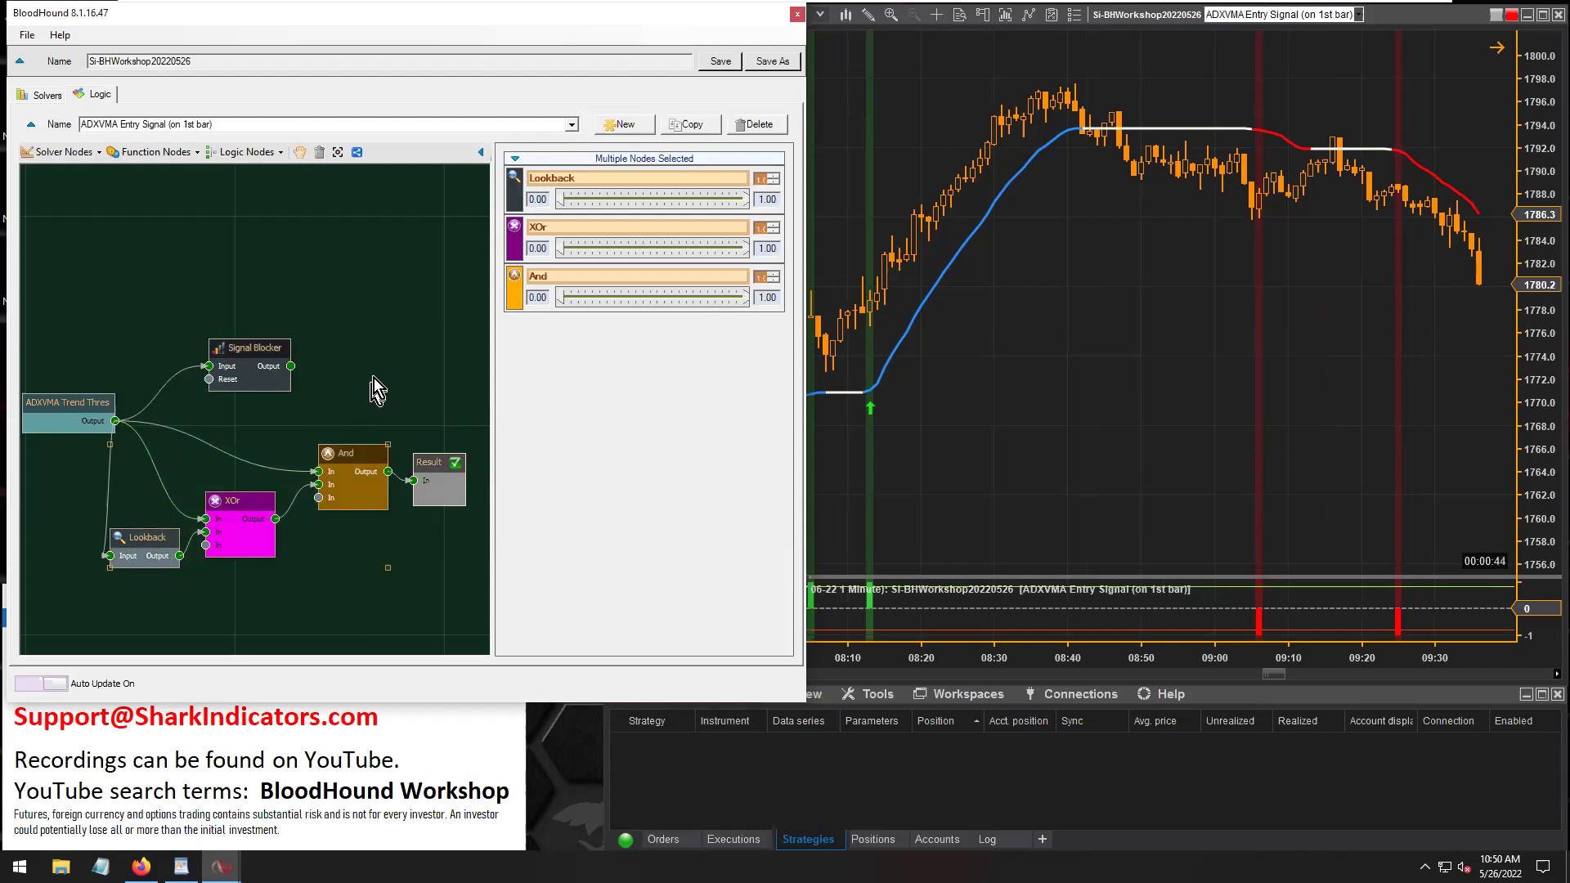
mouse_move(144, 533)
left_mouse_down()
mouse_move(130, 529)
mouse_move(142, 544)
left_mouse_up()
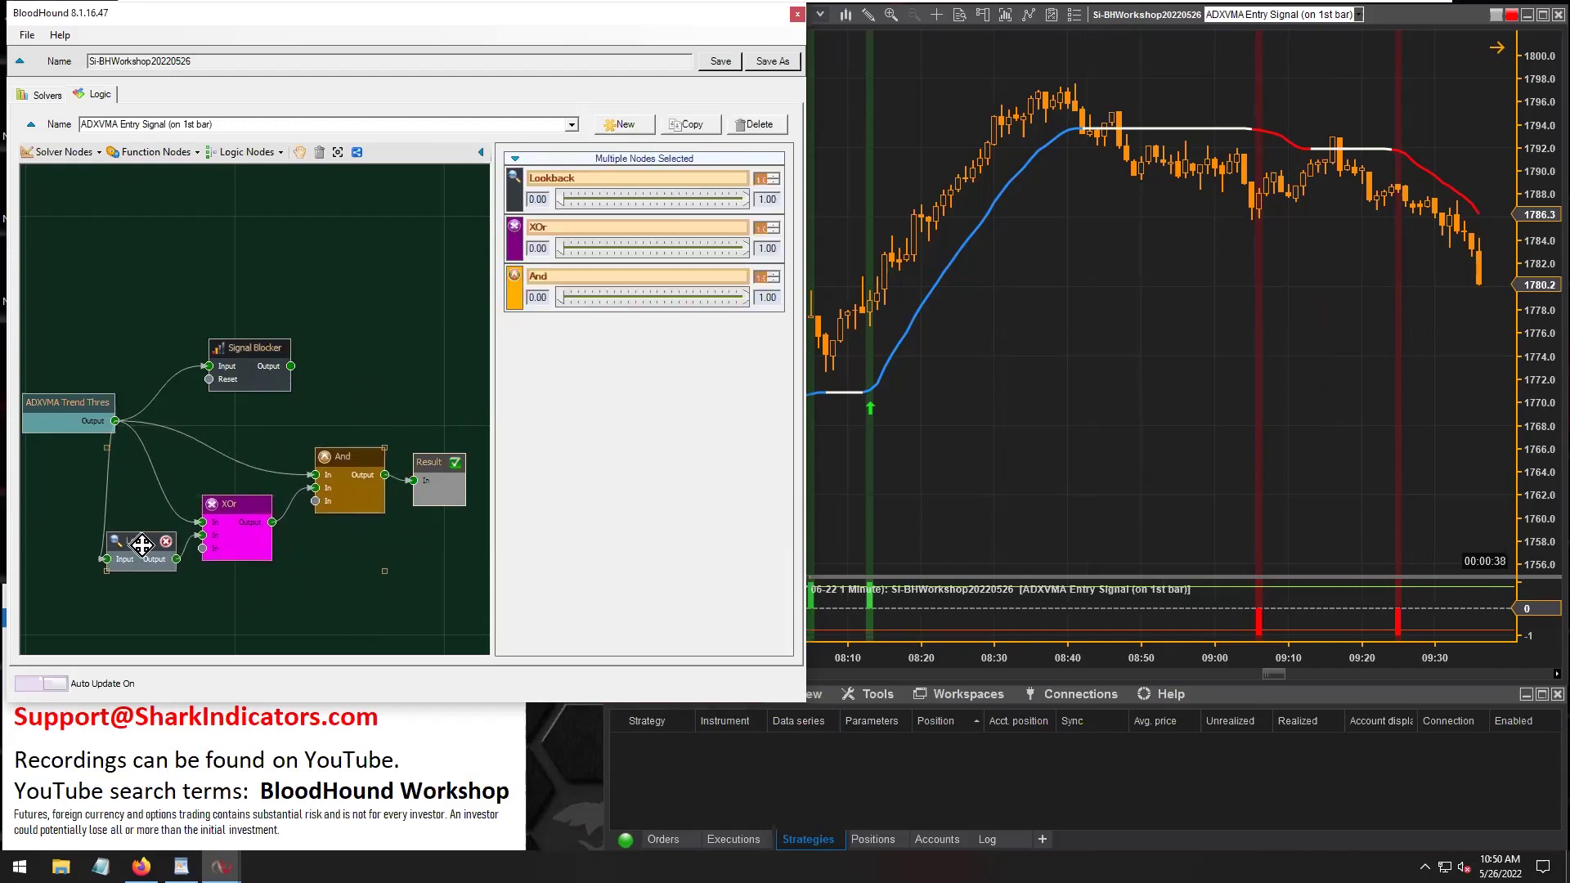
left_click_drag(60, 404, 241, 456)
left_click_drag(359, 613, 171, 564)
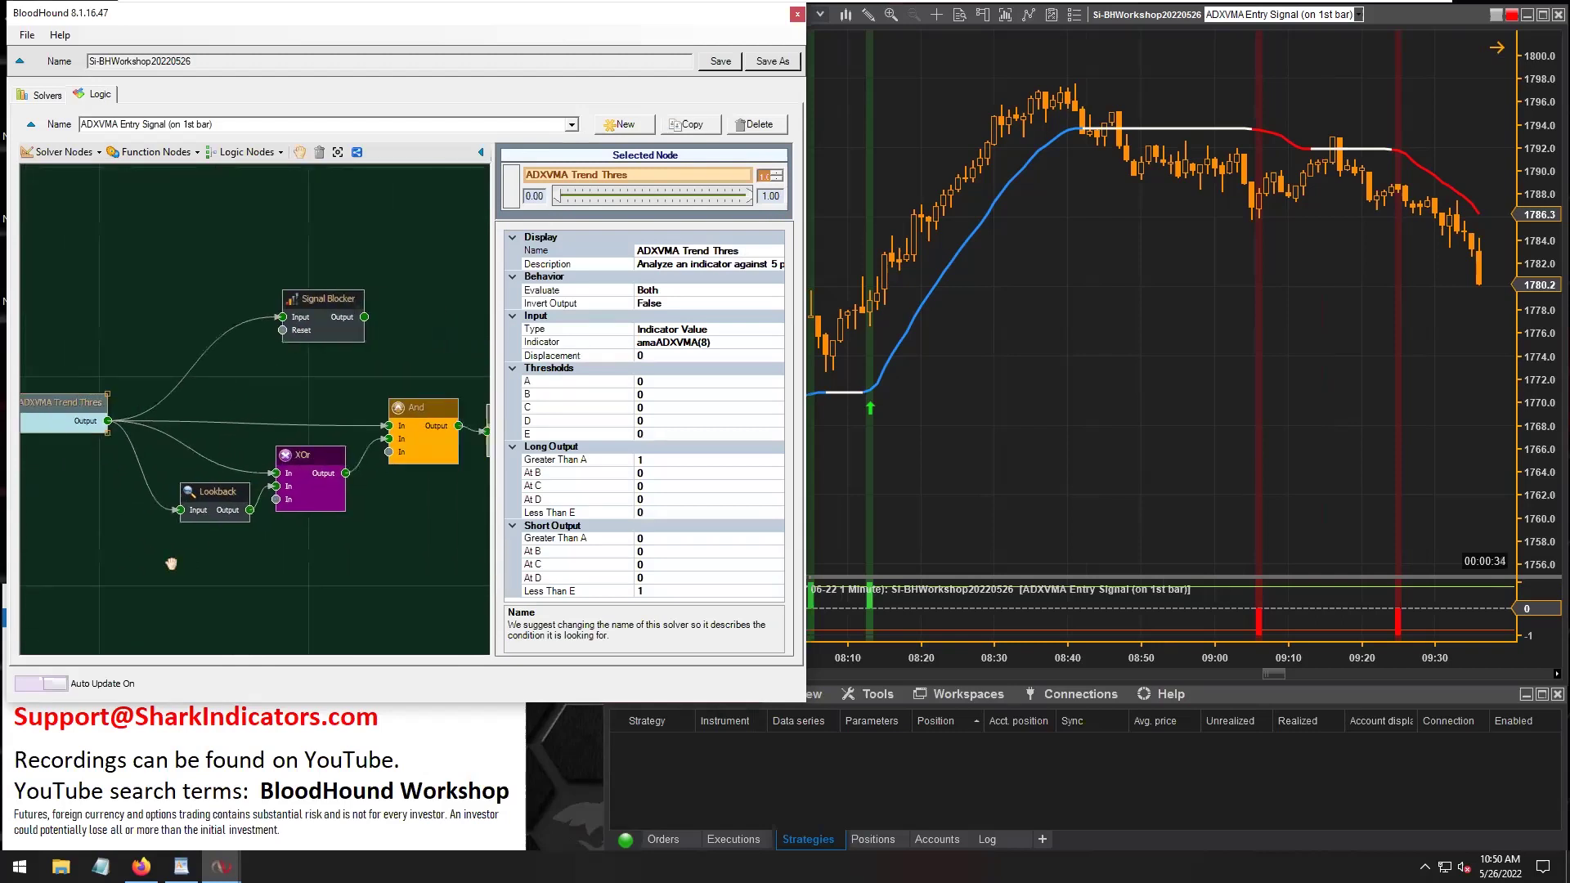
scroll(344, 599, "down", 1)
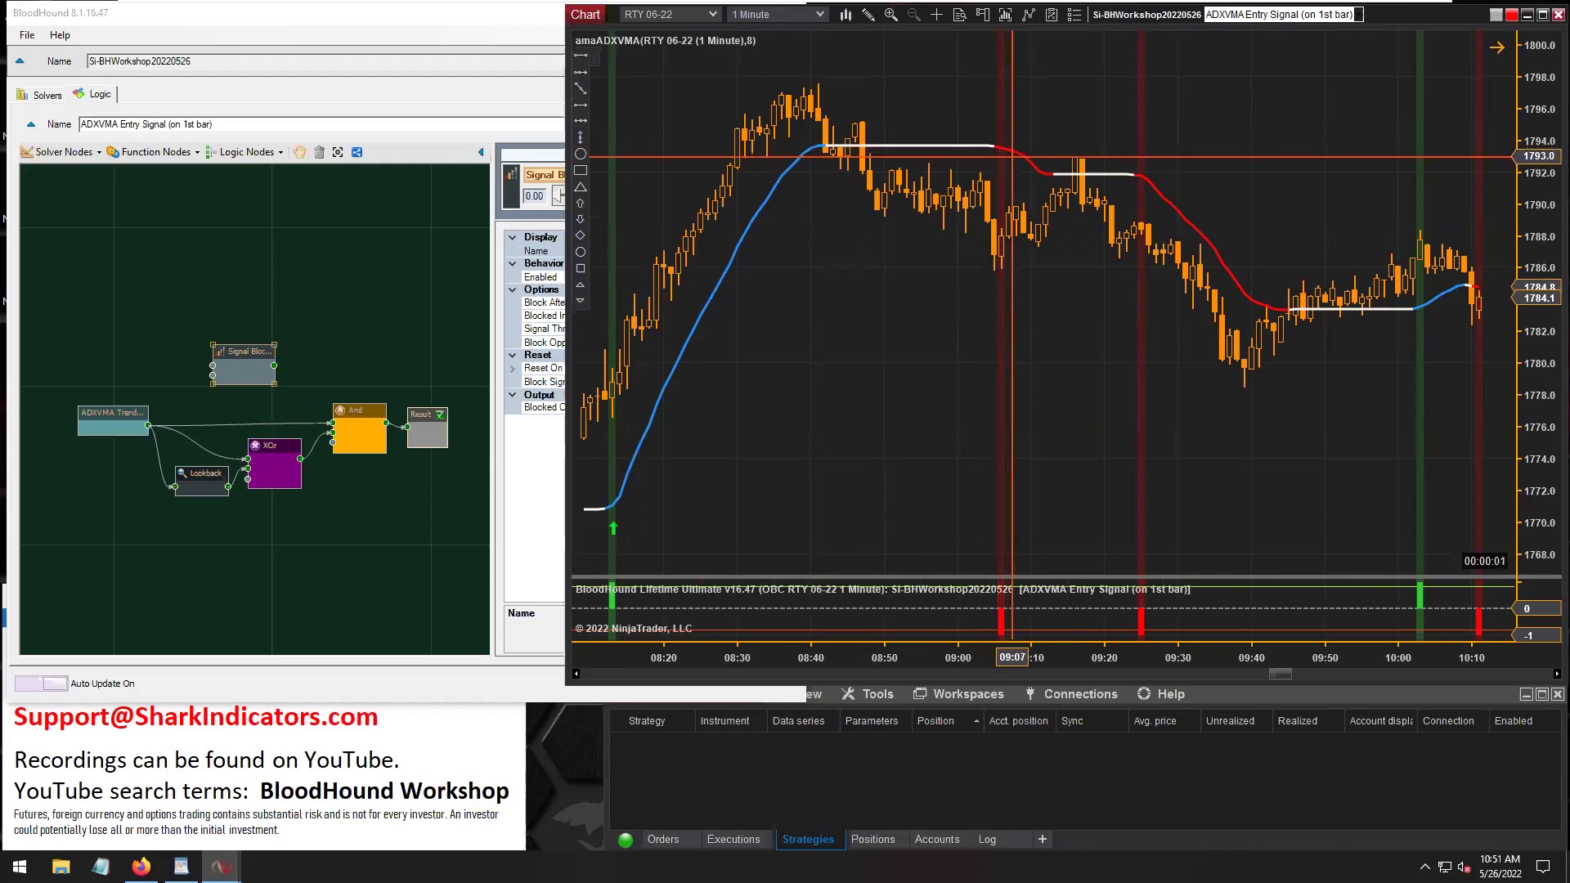
Bring the marked entry and exit bars into view on the chart, and extend the exit marker rectangle at the 08:30 bar slightly downward
left_click_drag(1254, 470, 1050, 451)
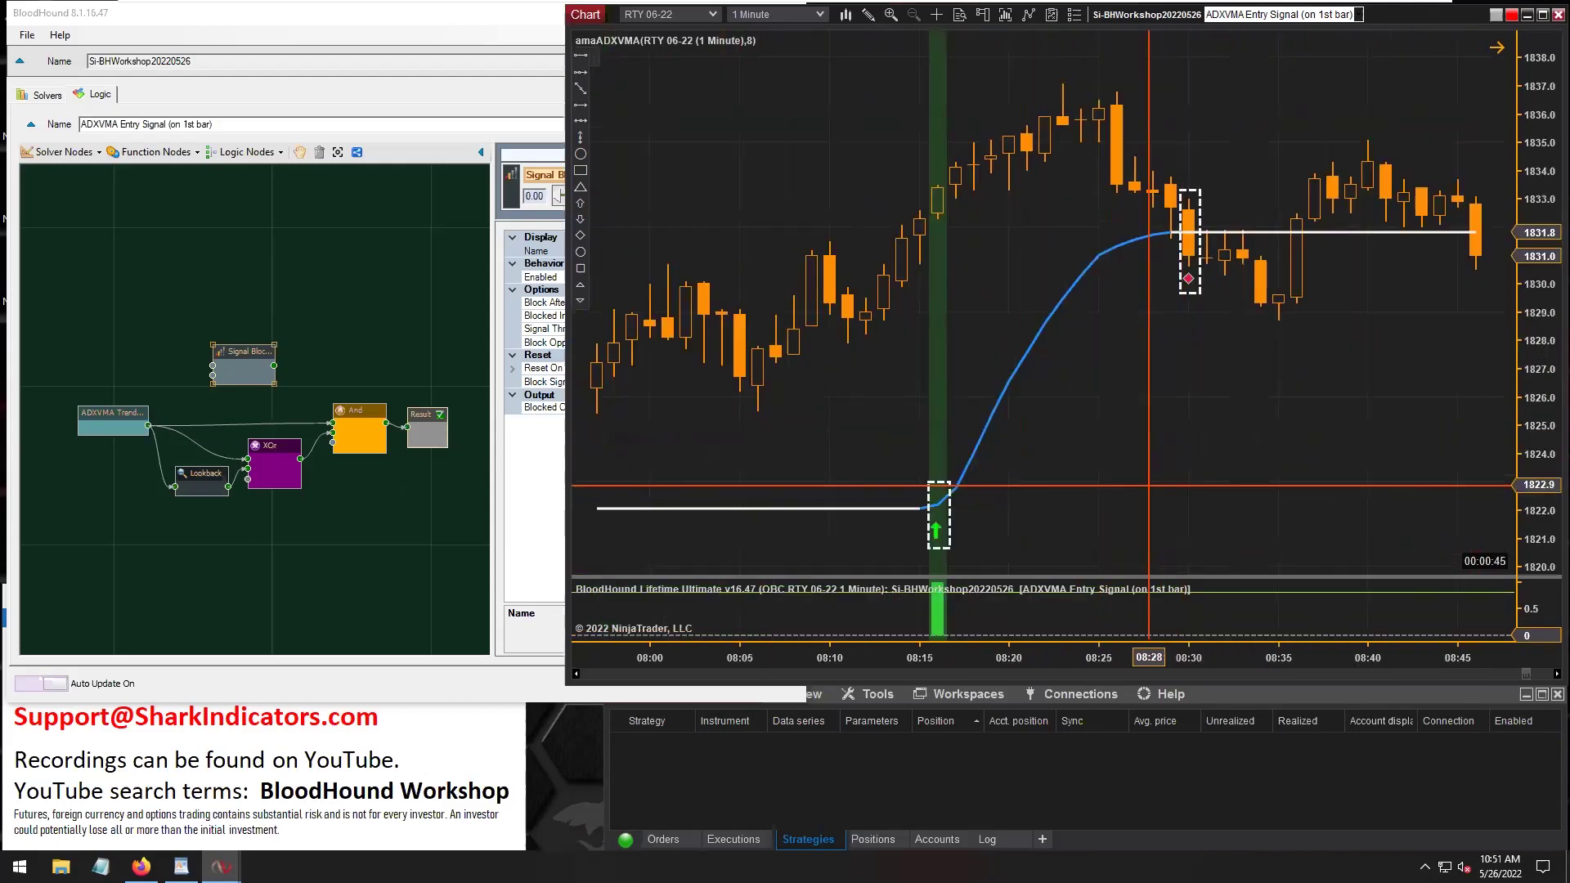
left_click_drag(1165, 484, 1347, 471)
left_click_drag(1405, 660, 1341, 662)
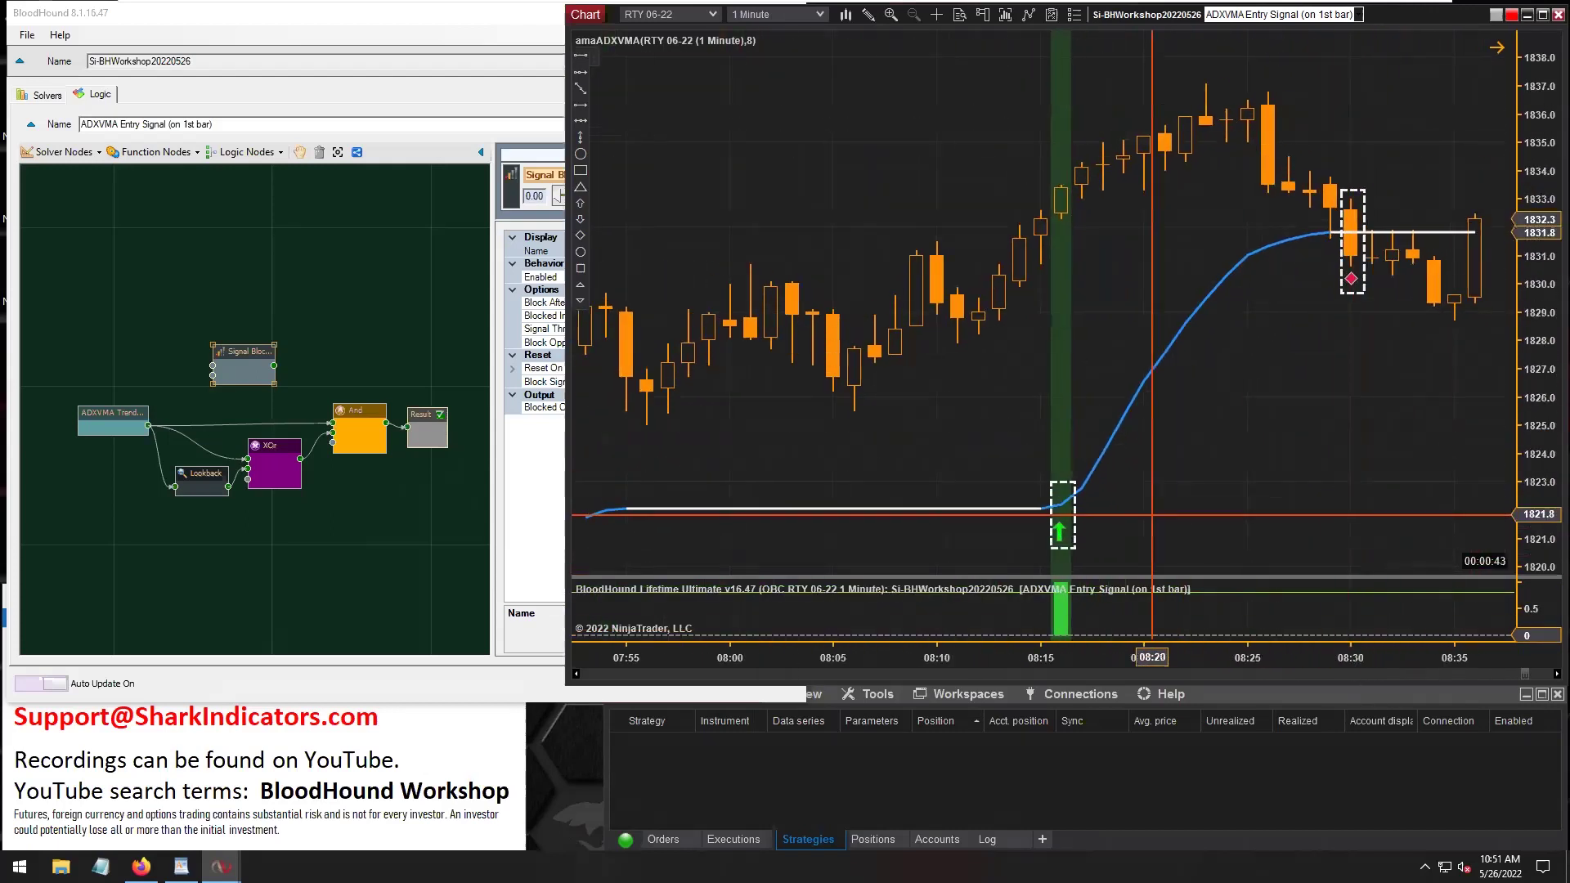
left_click(1072, 516)
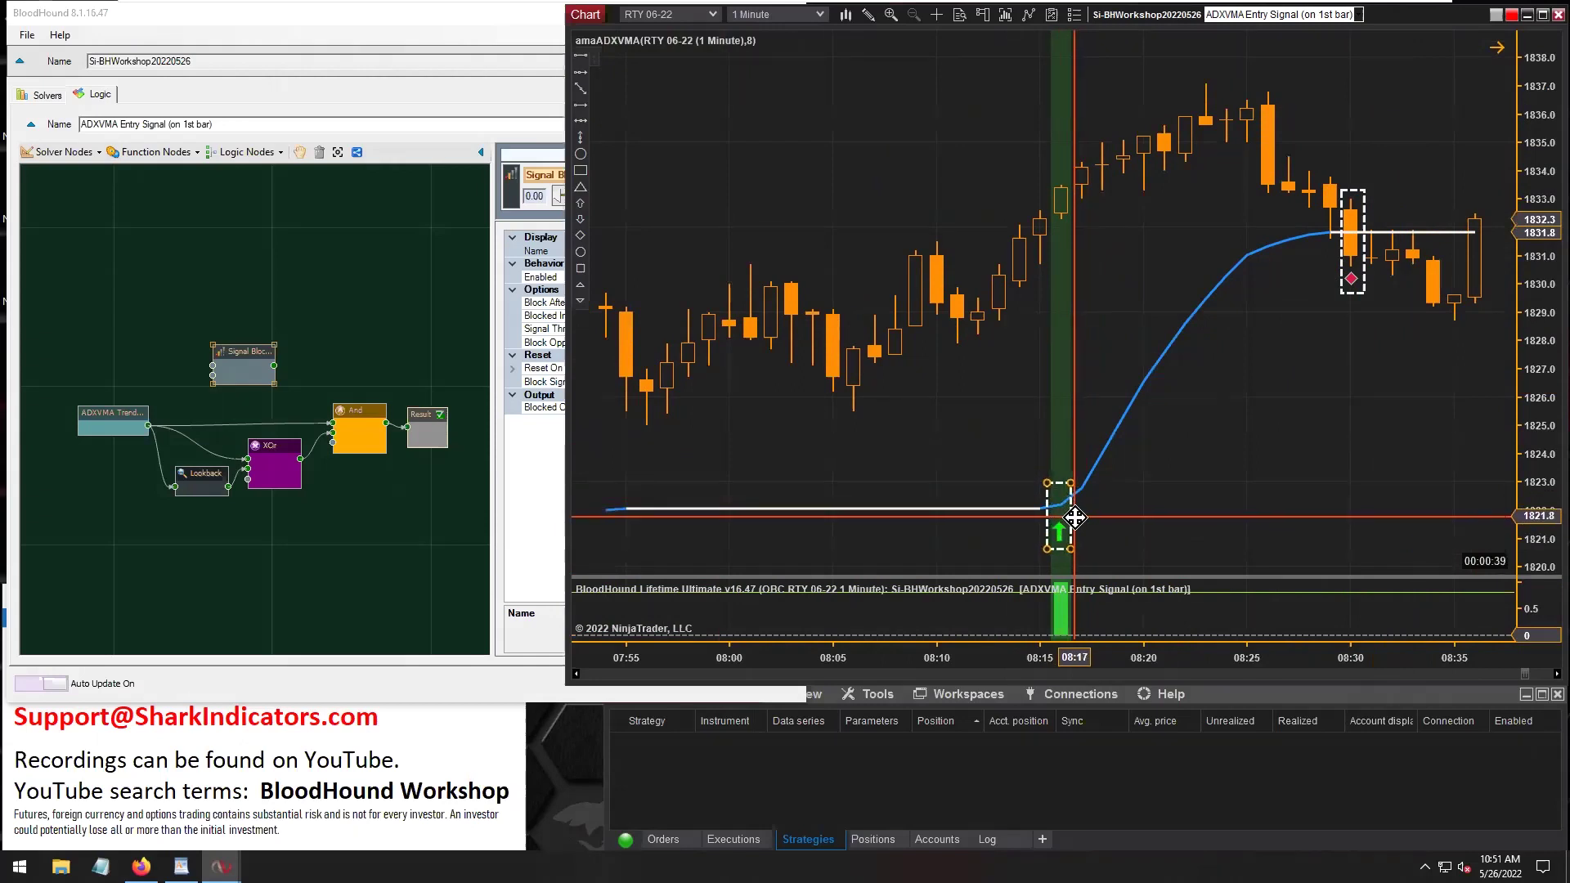
left_click(1364, 268)
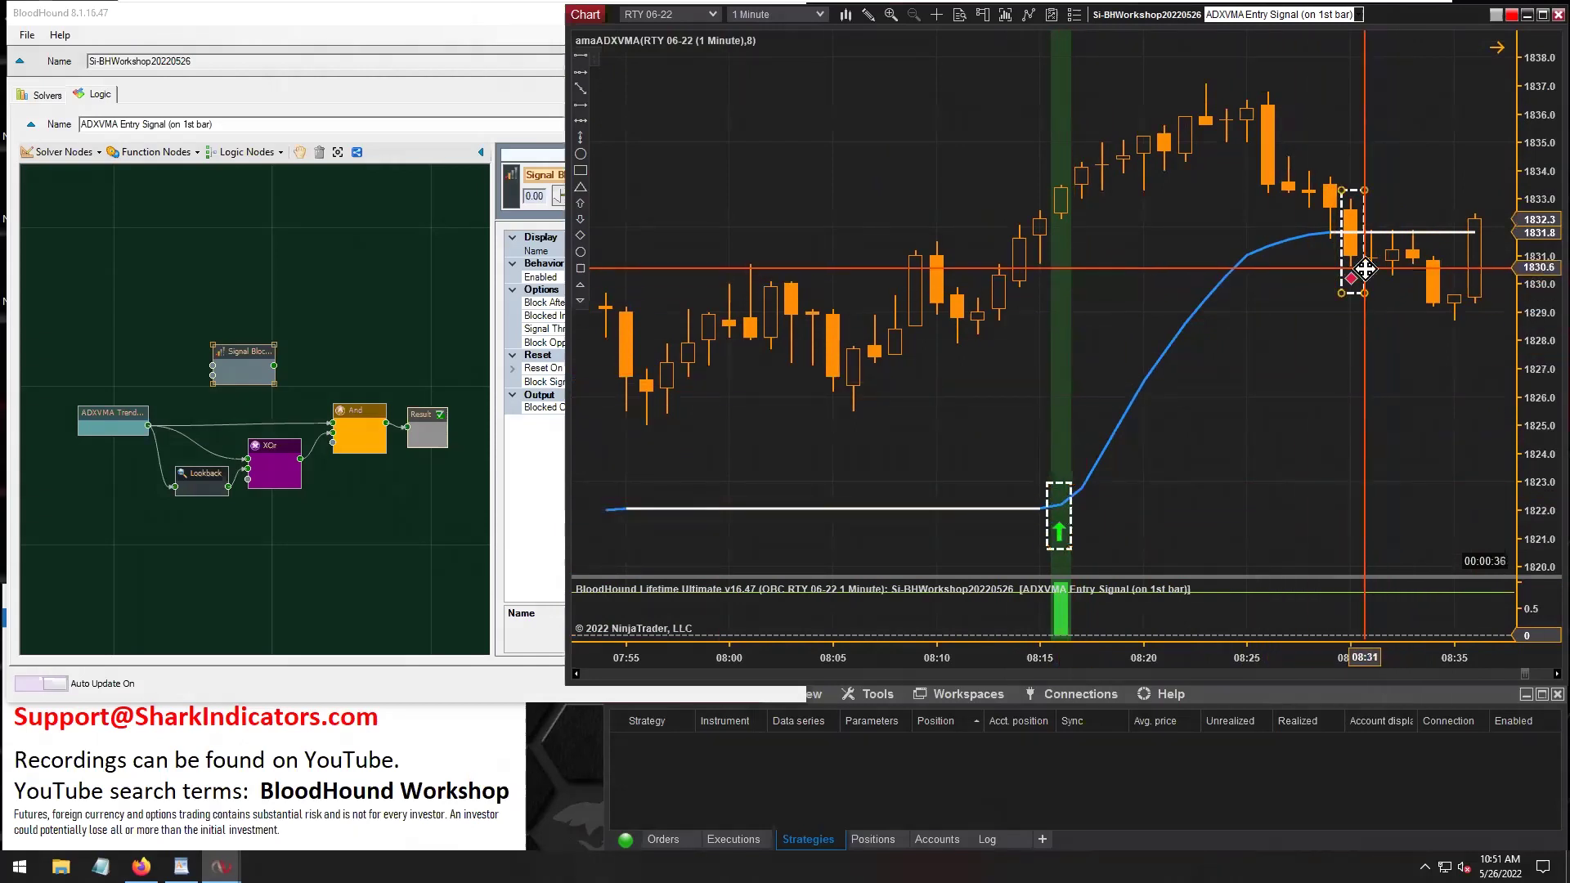
left_click_drag(1364, 293, 1363, 319)
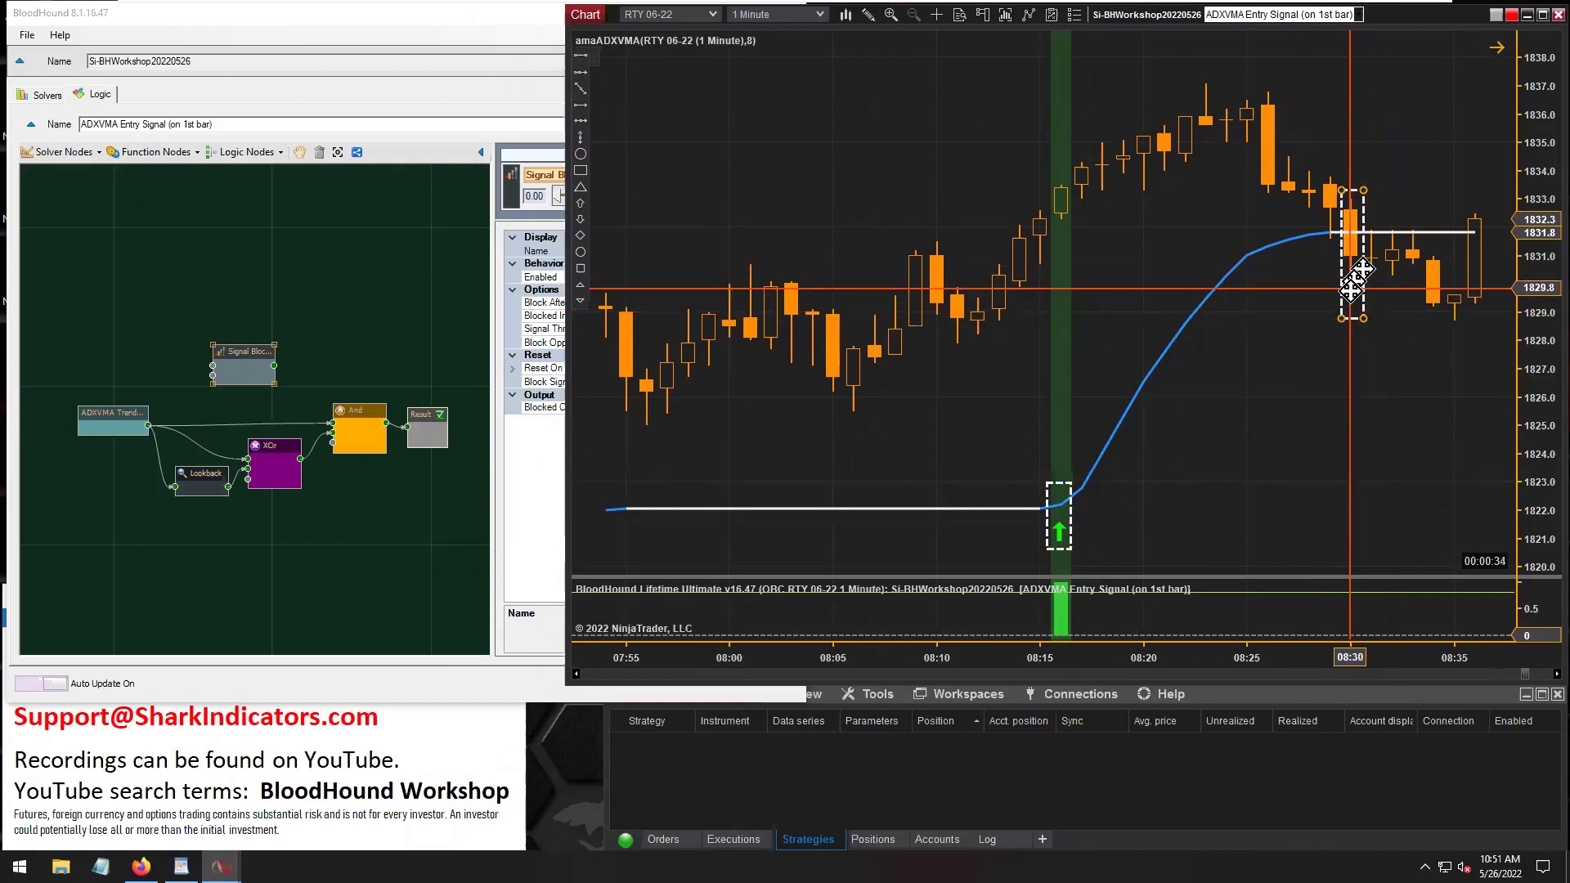
Create a new logic named ADXVMA Exit Signals, and reselect it from the list of logics
left_click(151, 199)
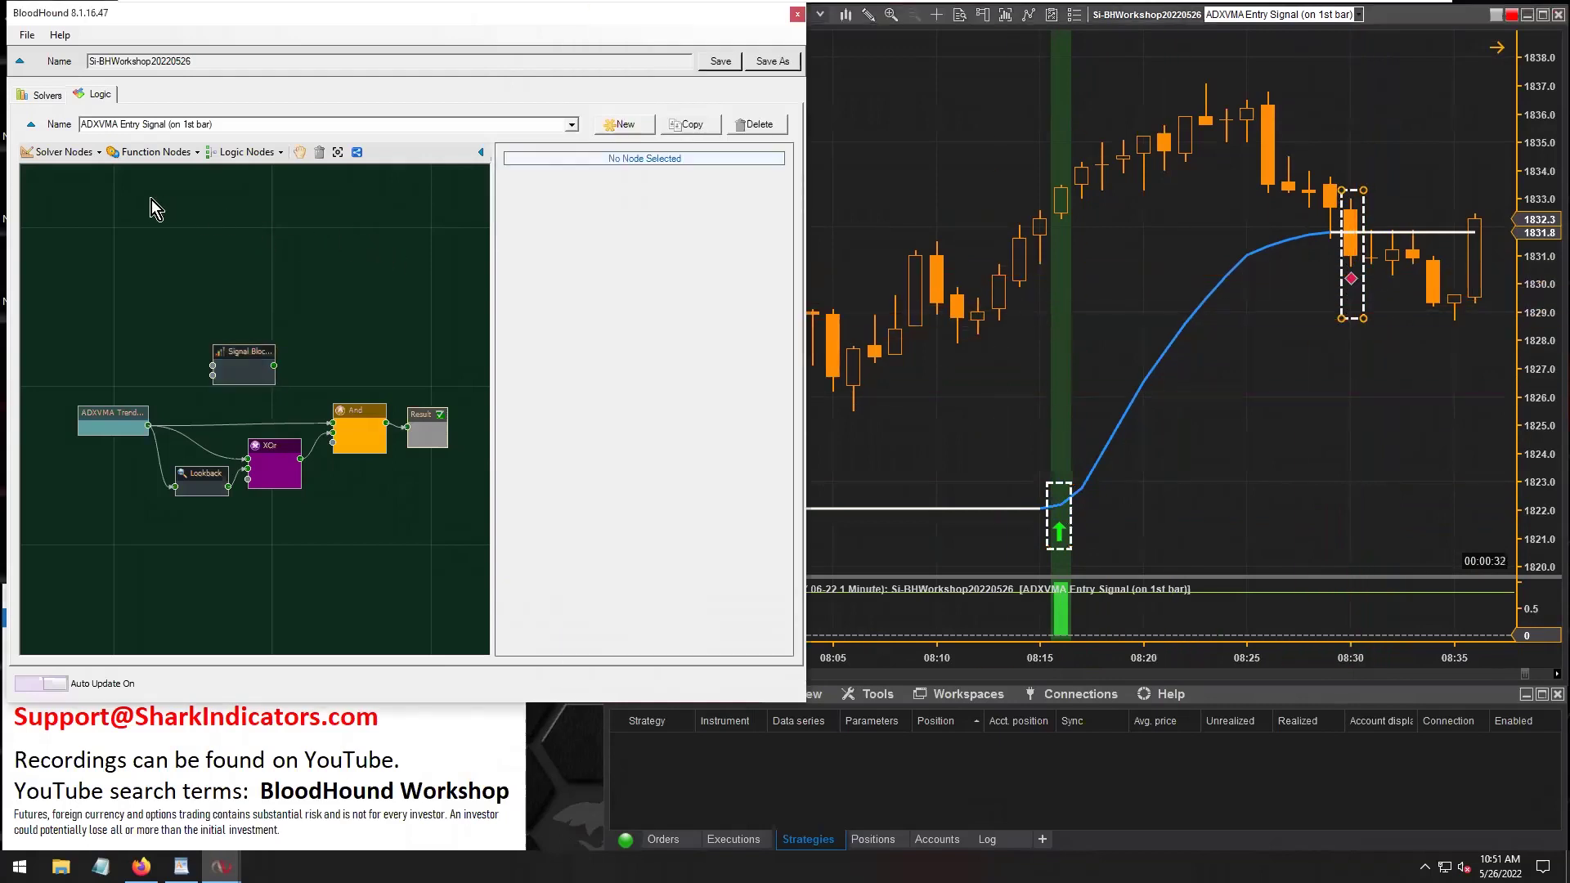
left_click(619, 128)
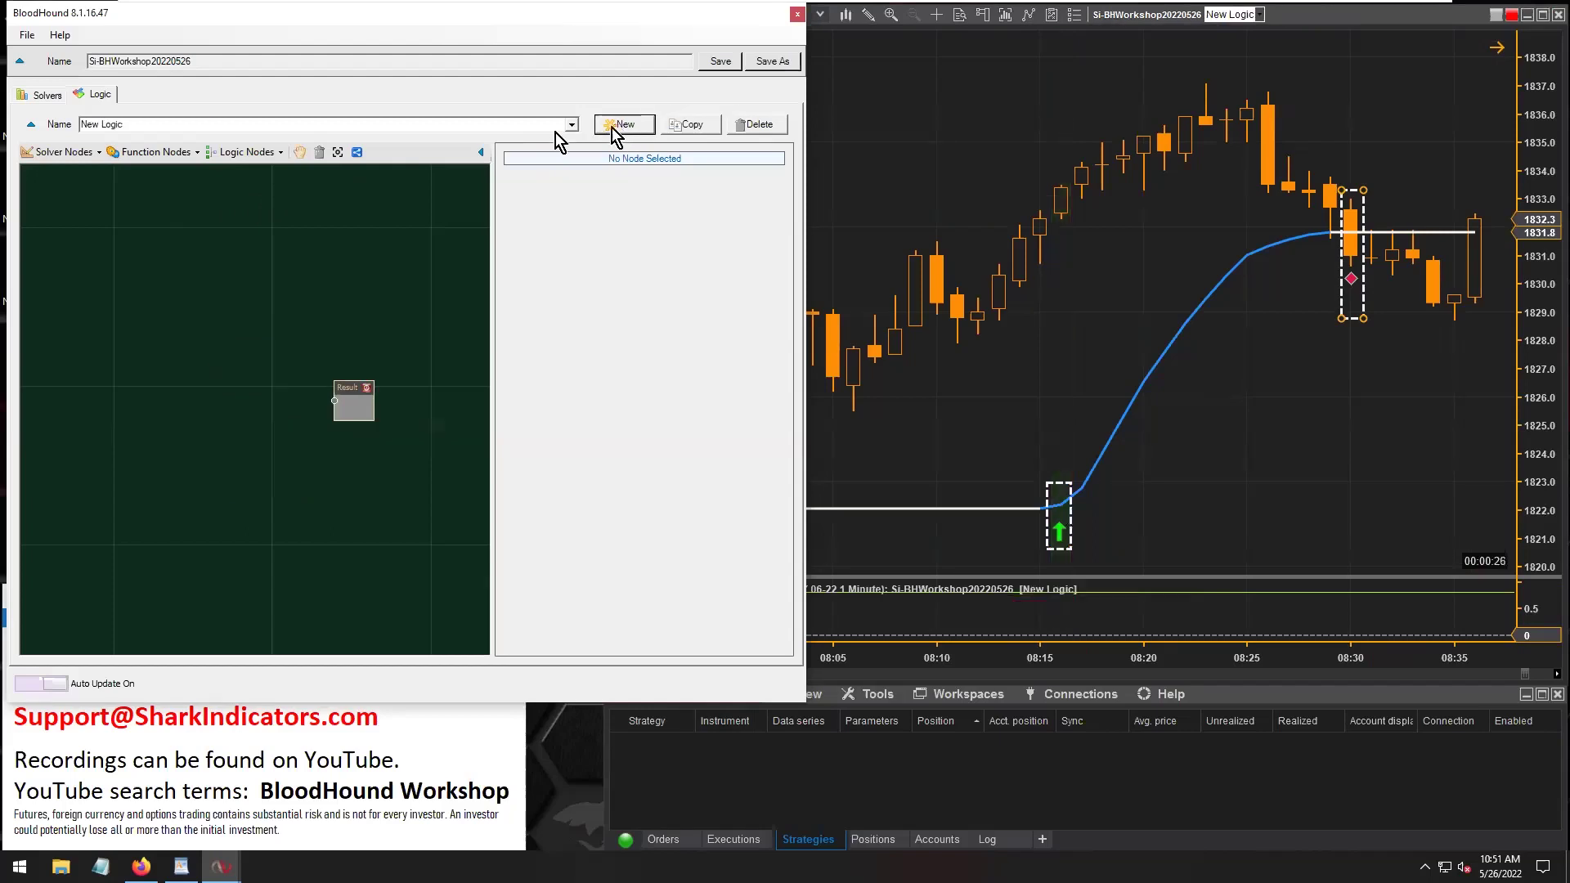
double_click(140, 126)
type("E")
key("BackSpace")
type("ADXVMA Exit Signals")
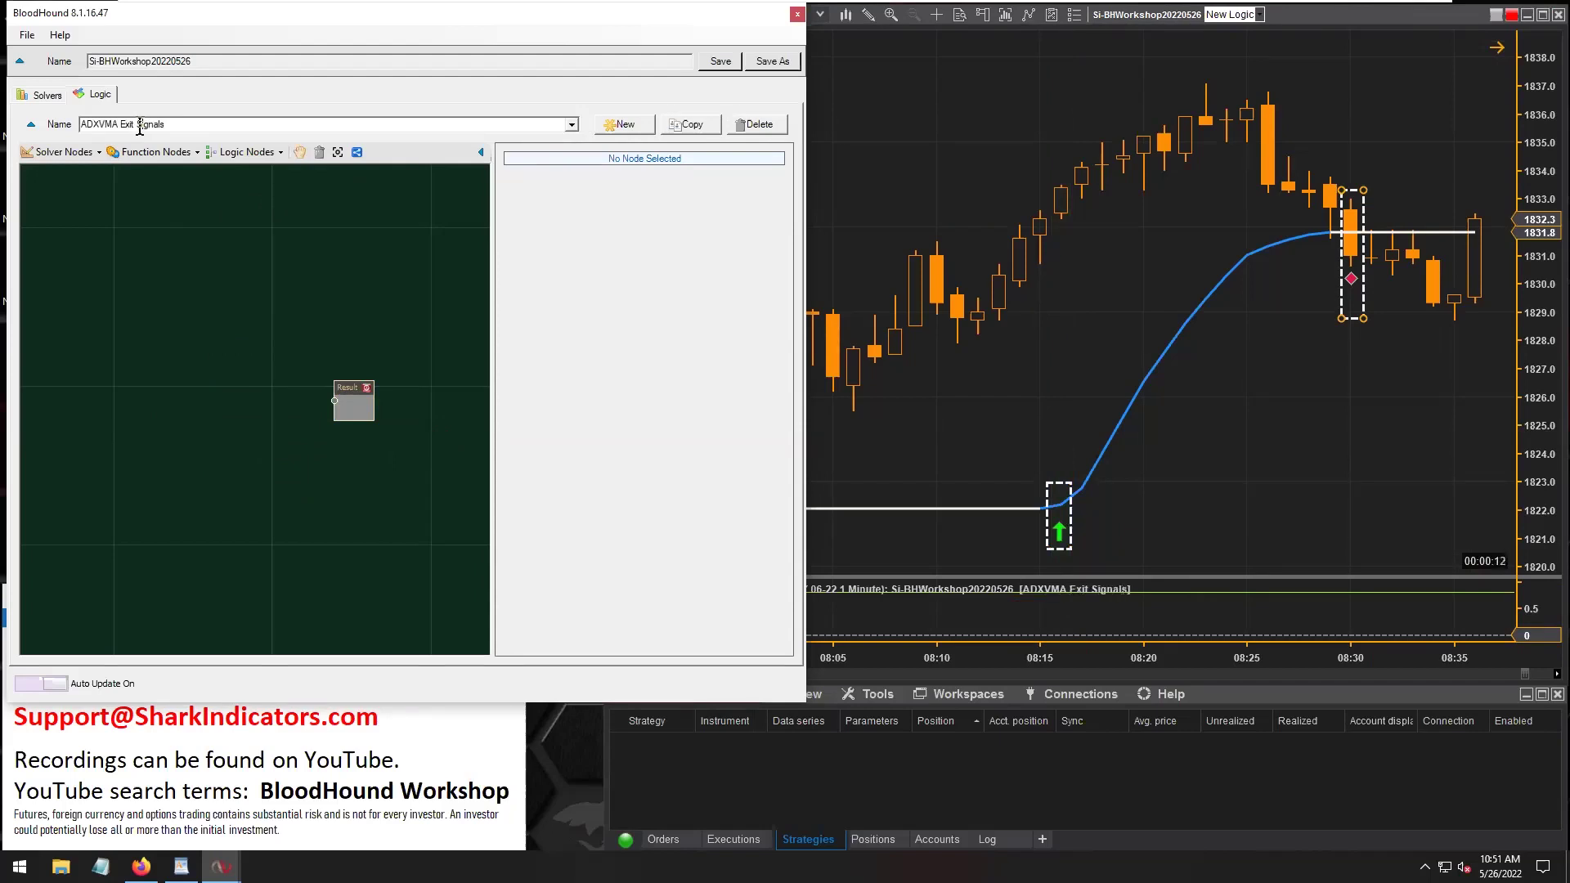
left_click_drag(120, 127, 184, 127)
left_click(573, 125)
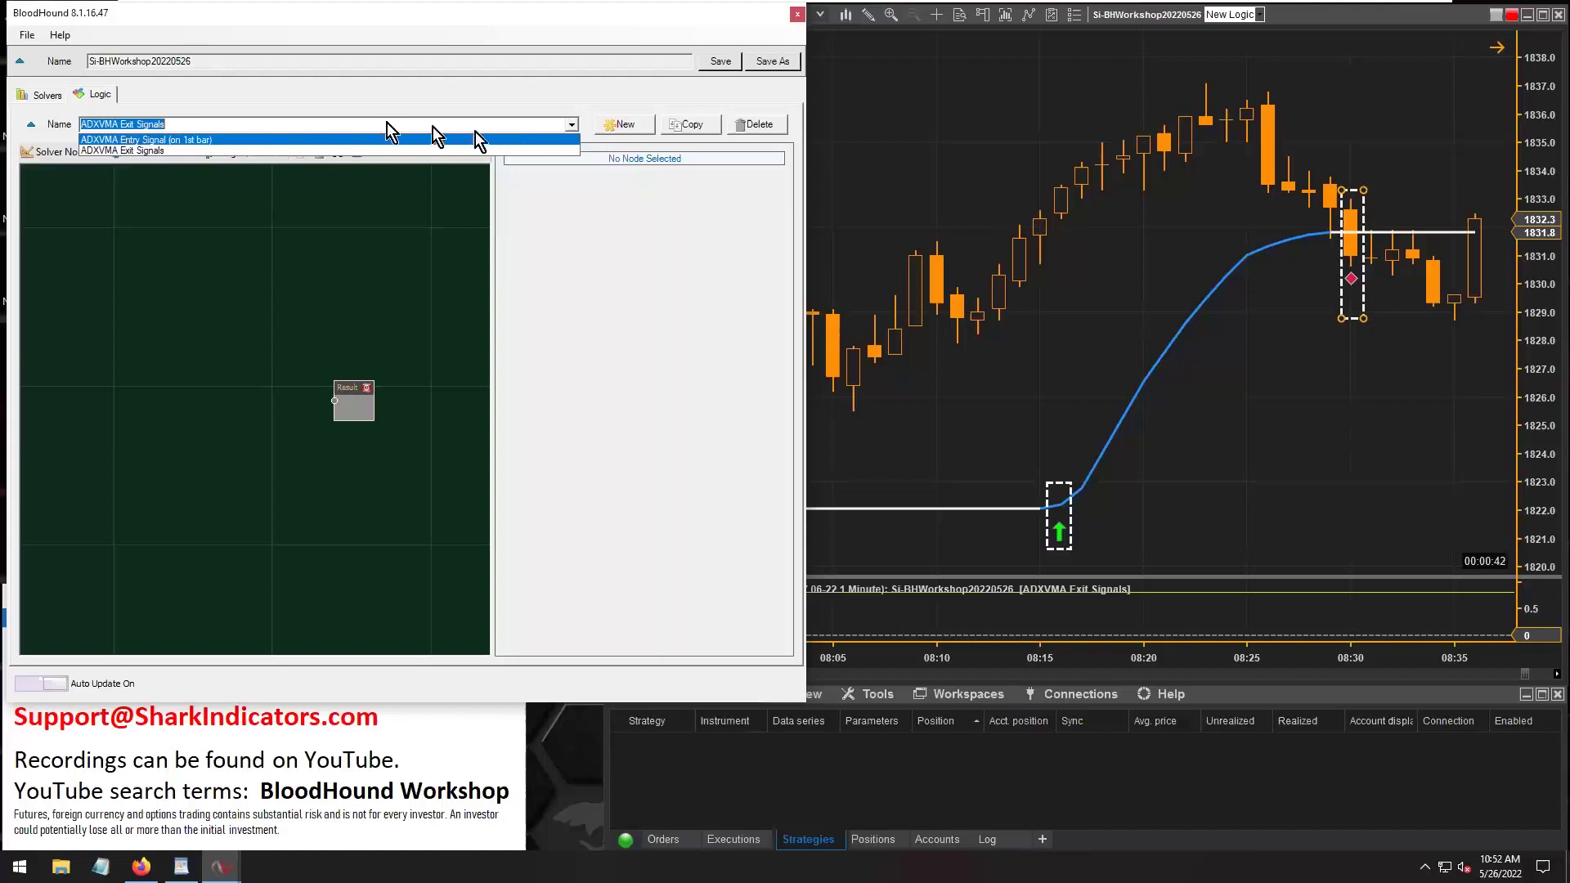
left_click(131, 150)
Add an Indicator Threshold solver node connected to Result, and name it ADXVMA Flat Thres
left_click_drag(1288, 398, 1059, 342)
left_click_drag(1126, 245, 1005, 246)
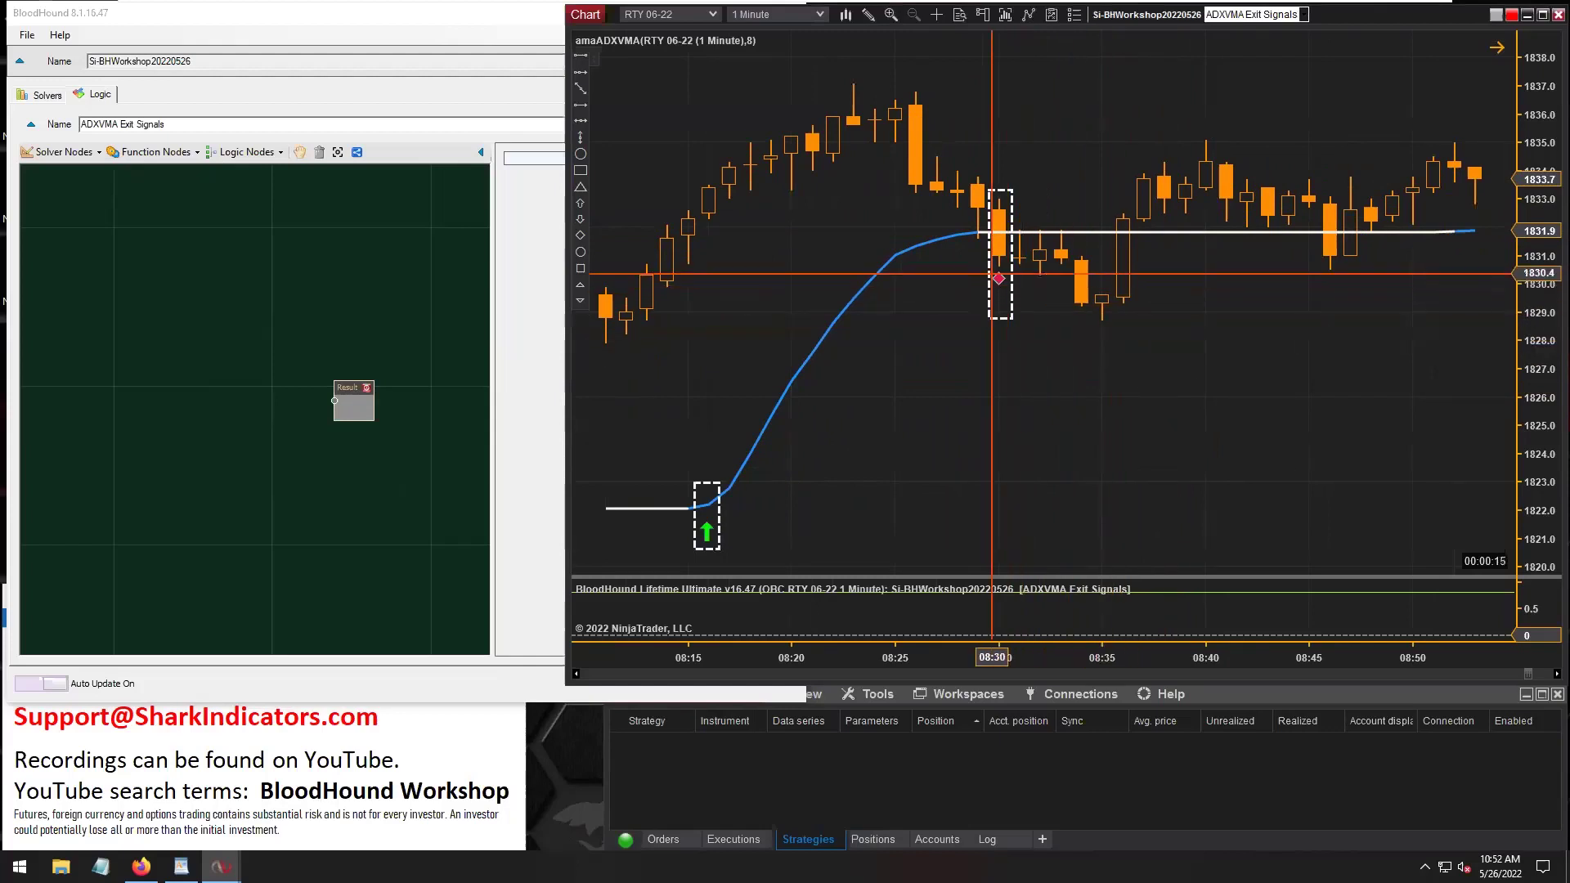
left_click_drag(985, 656, 1279, 656)
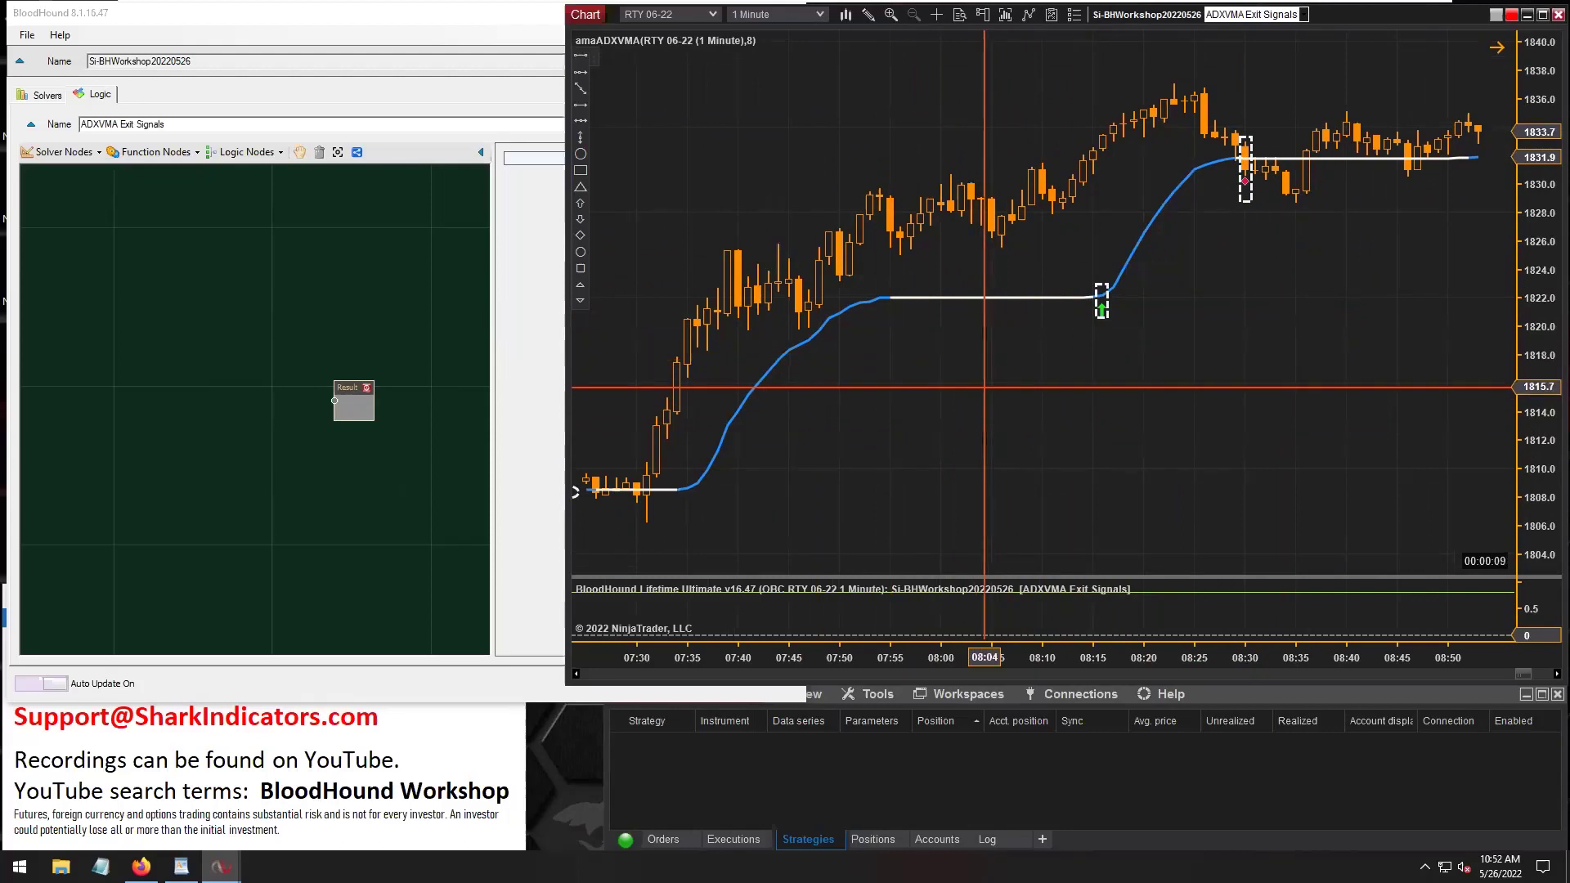
left_click(45, 95)
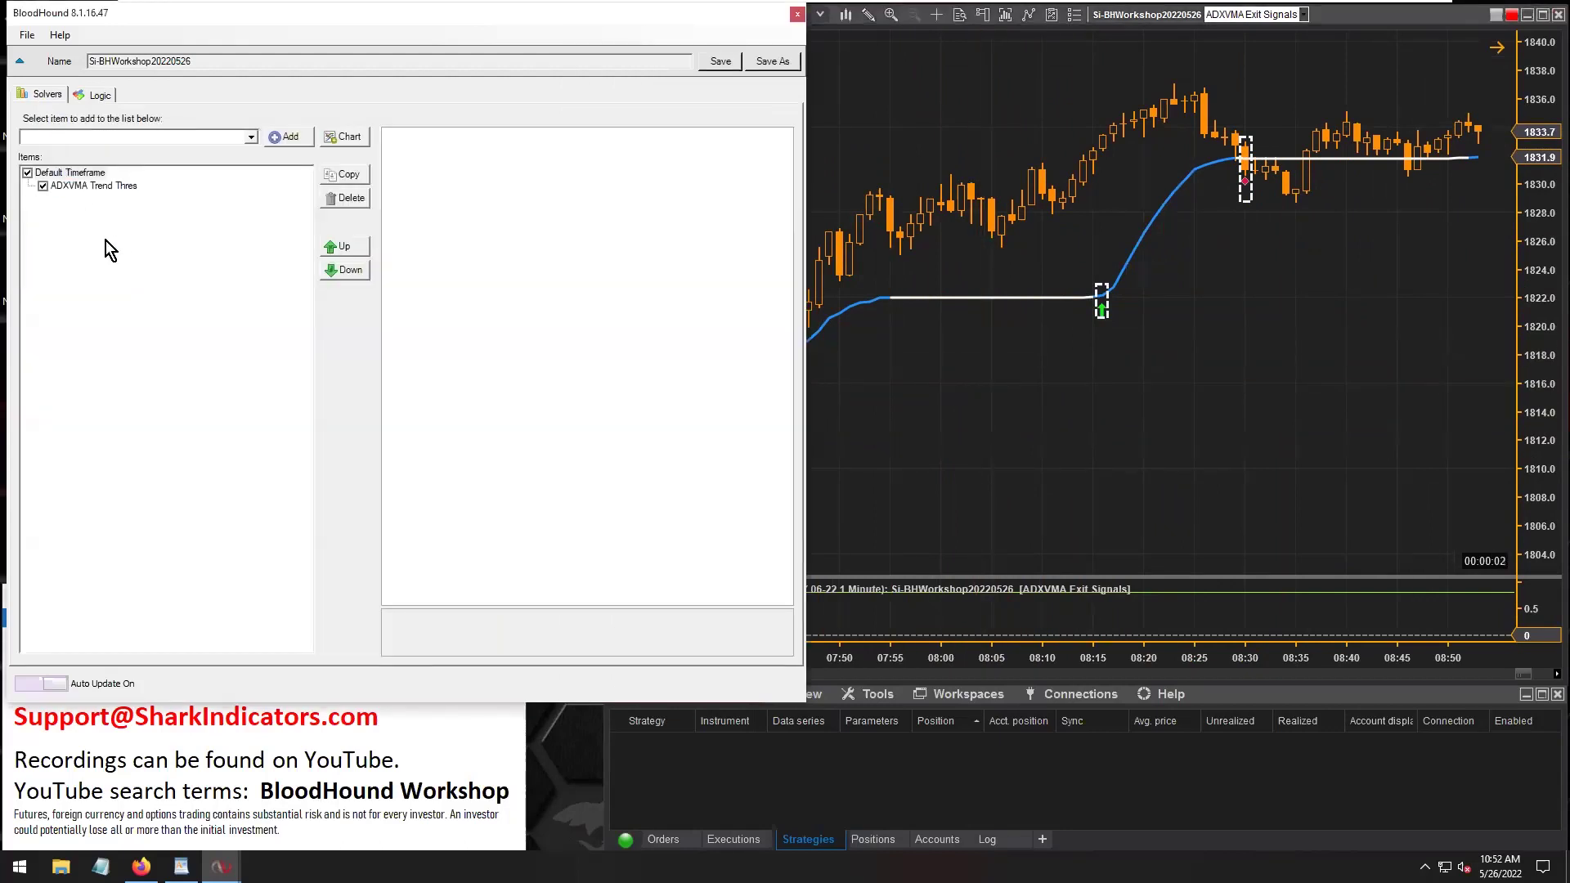
left_click(98, 95)
left_click(84, 153)
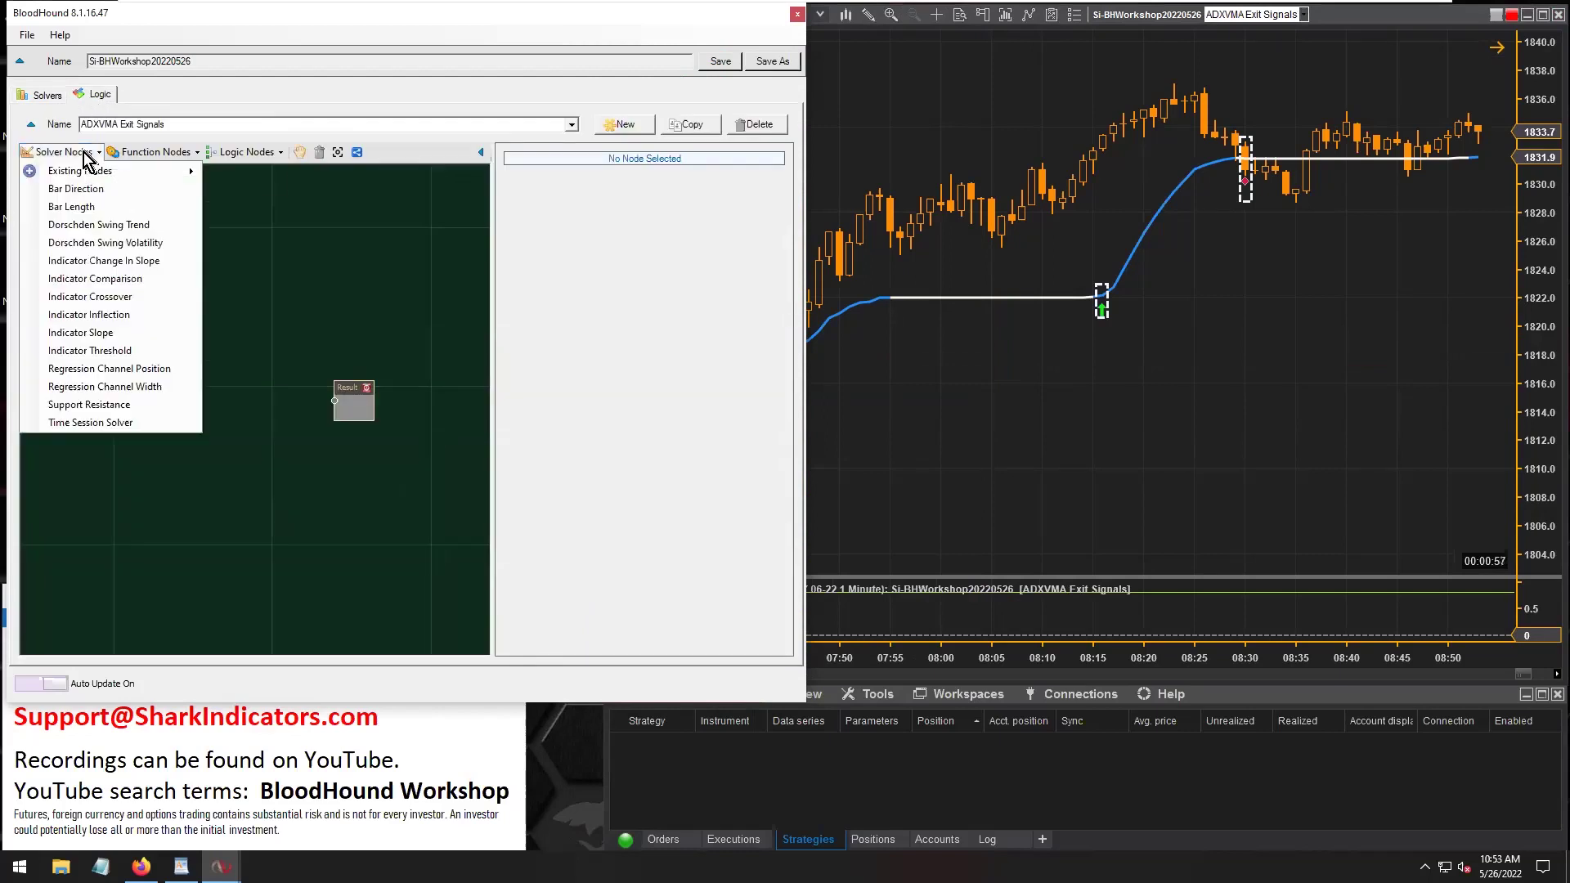
left_click(90, 351)
left_click(269, 421)
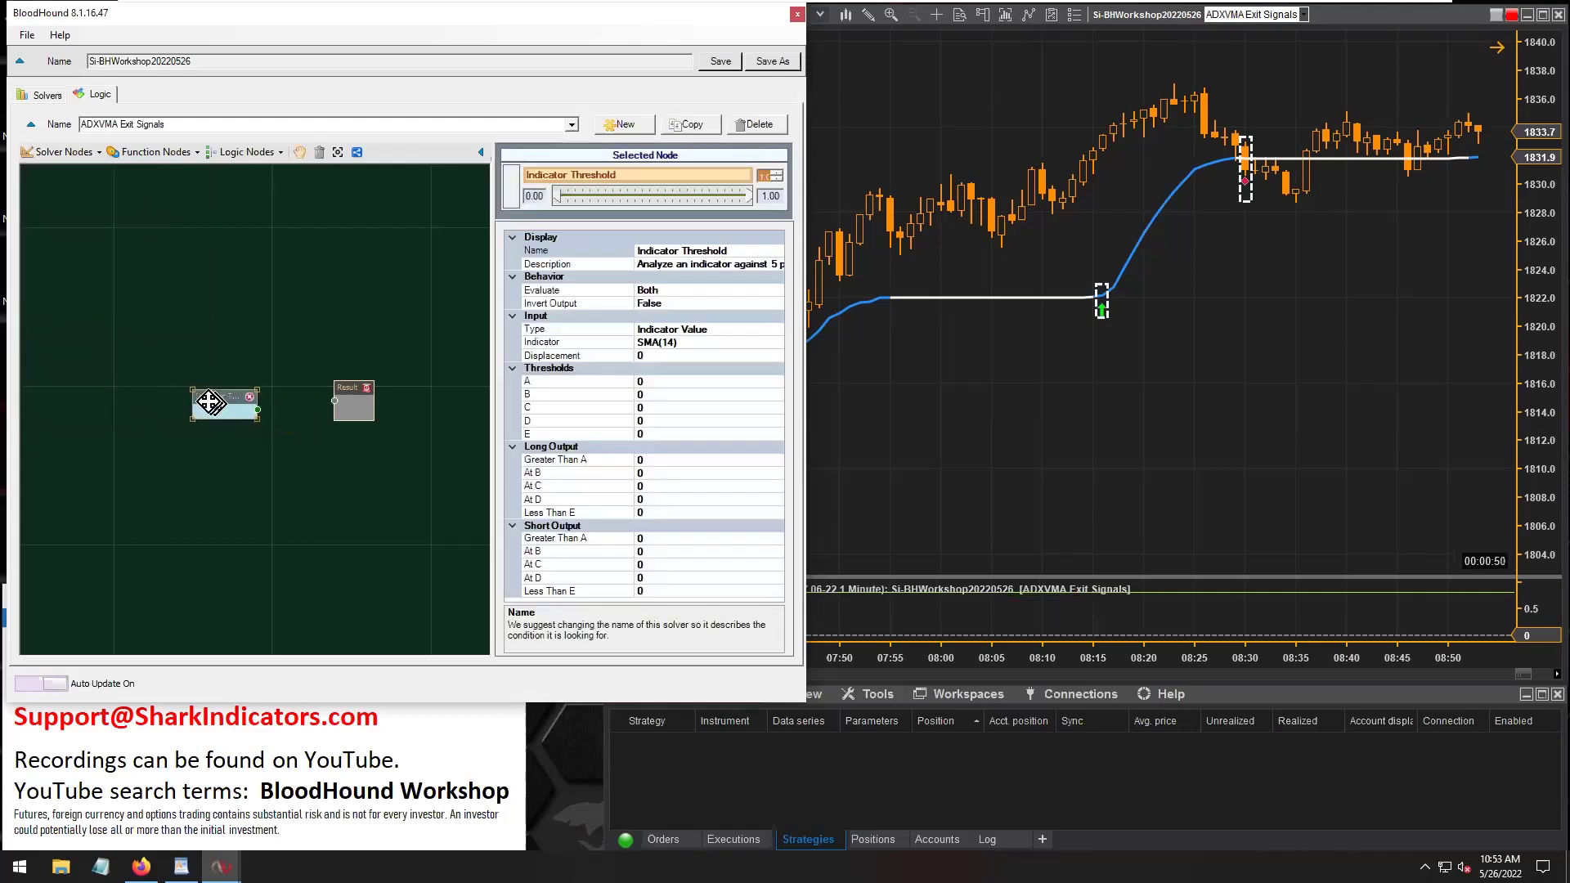
scroll(237, 429, "up", 2)
left_click_drag(271, 391, 373, 389)
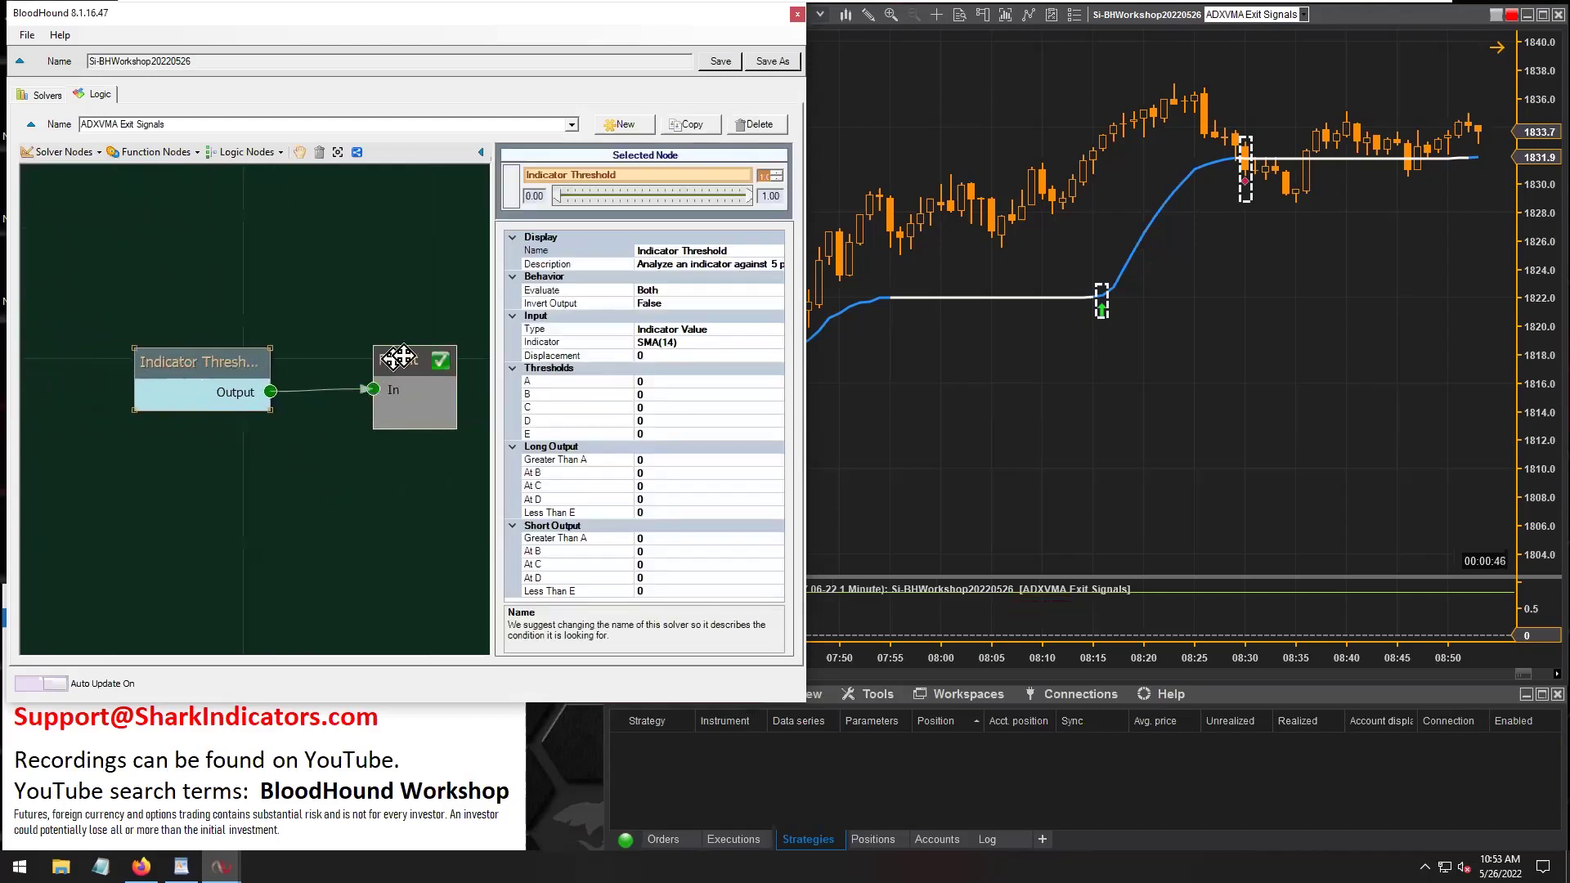
double_click(657, 251)
type("ADXVMA Flat Threshol")
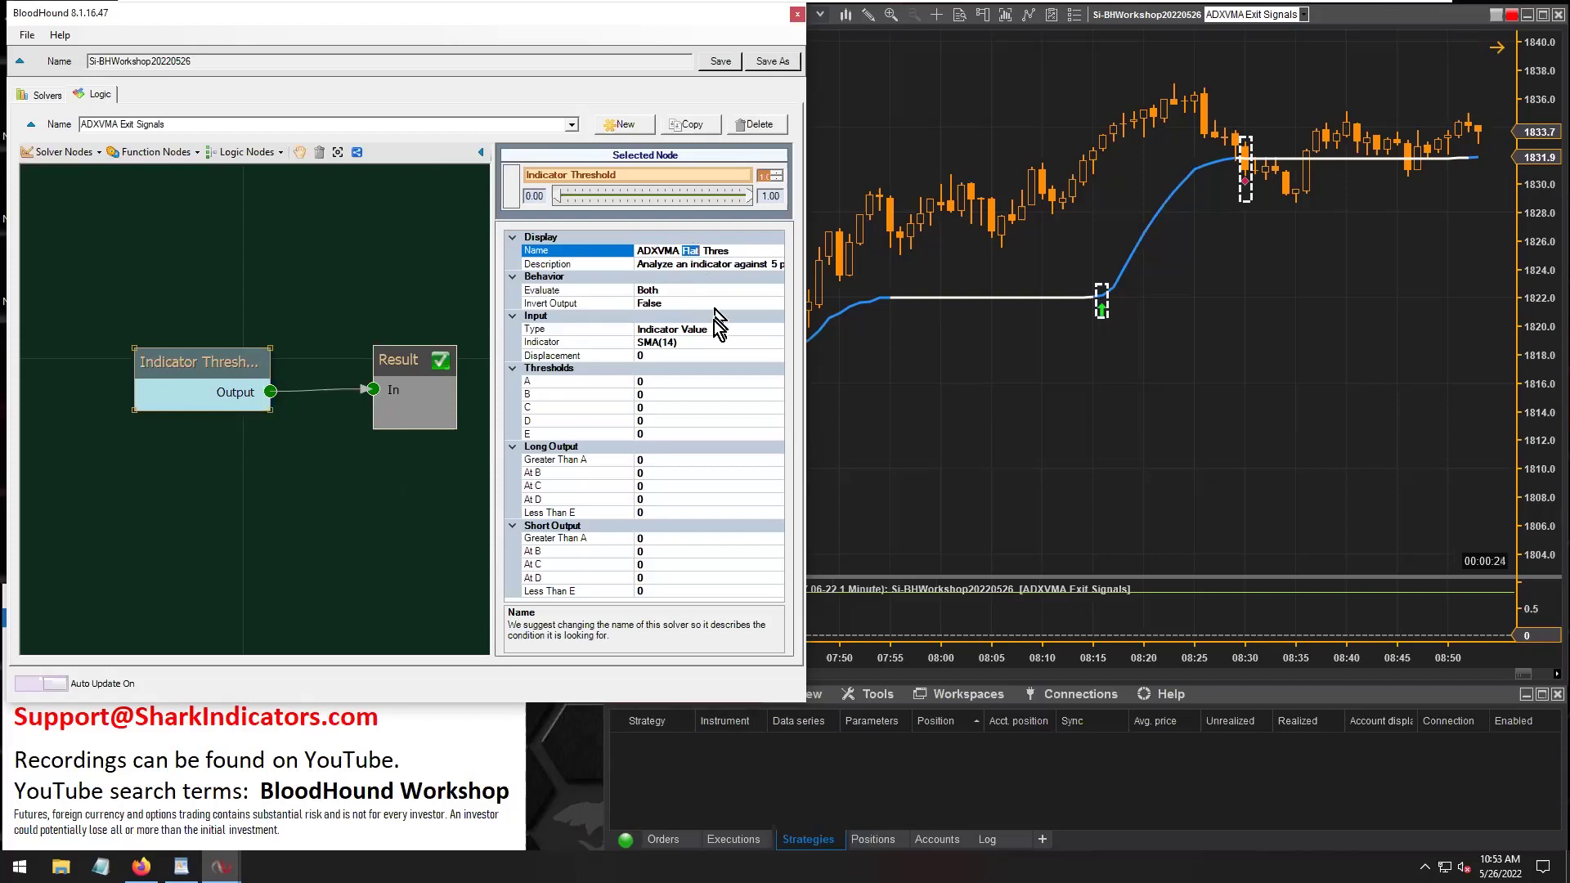
Set the node's indicator to LizardIndicators' amaADXVMA, using the Trend data series for both Long and Short
left_click(660, 342)
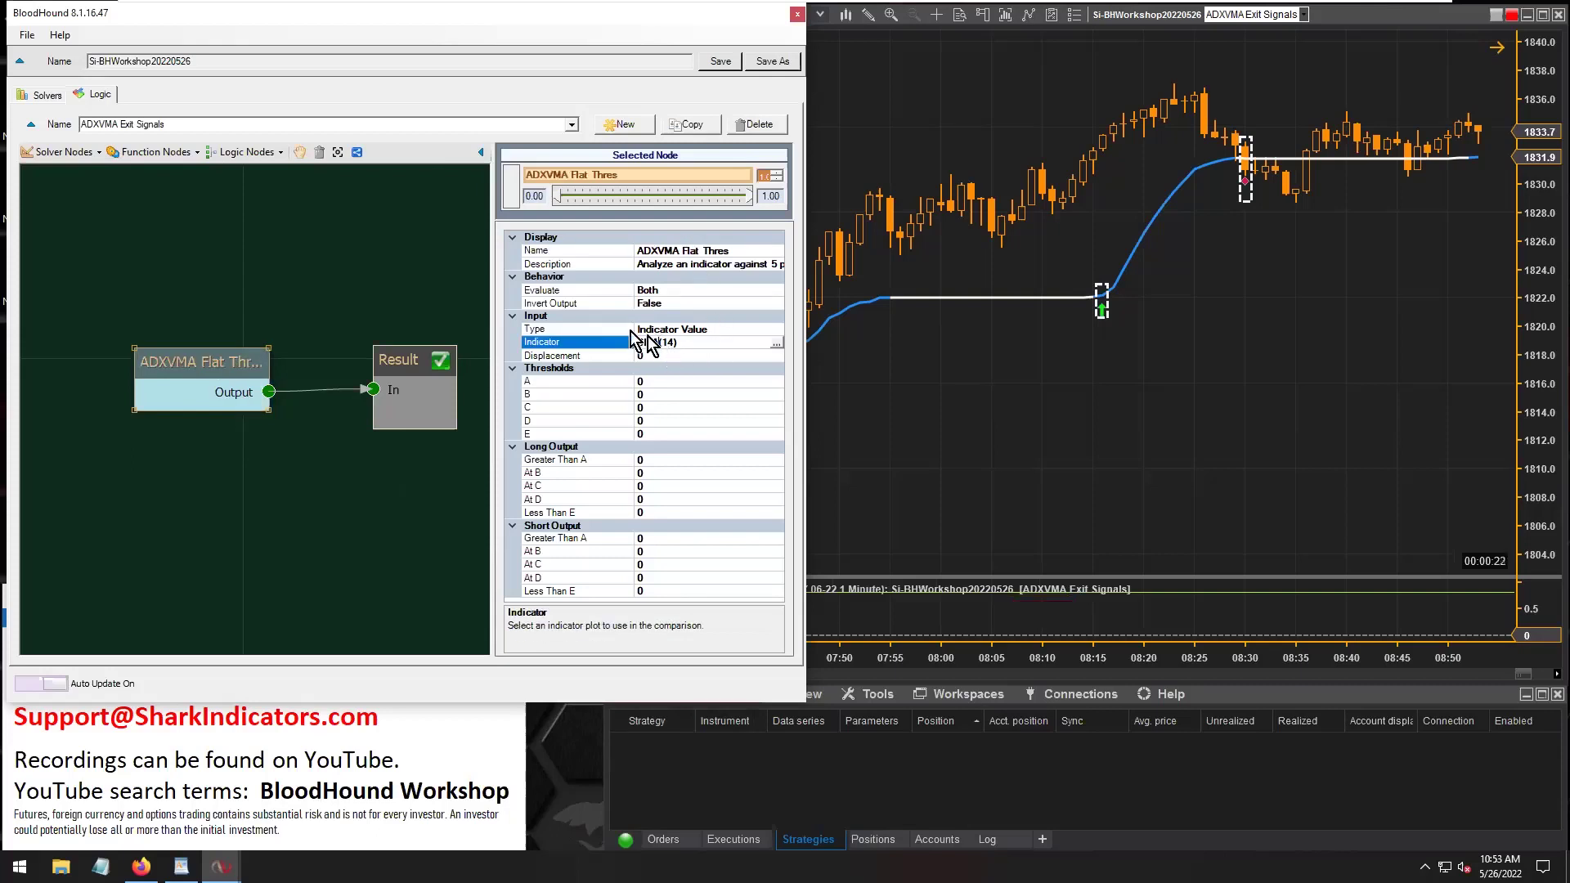
left_click_drag(643, 343, 695, 344)
left_click(775, 345)
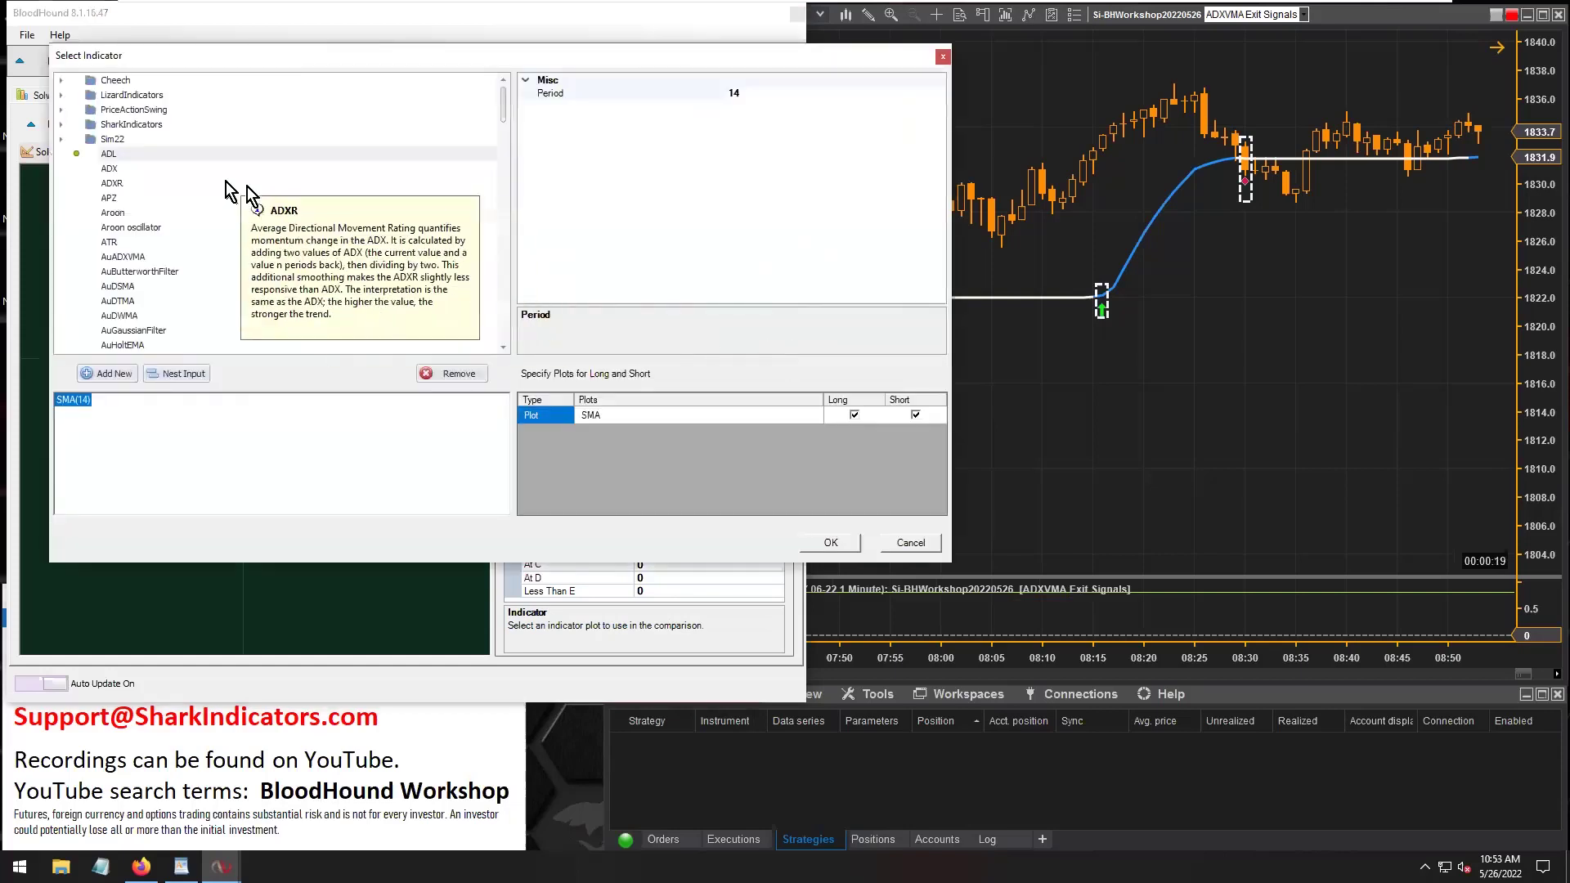
double_click(130, 95)
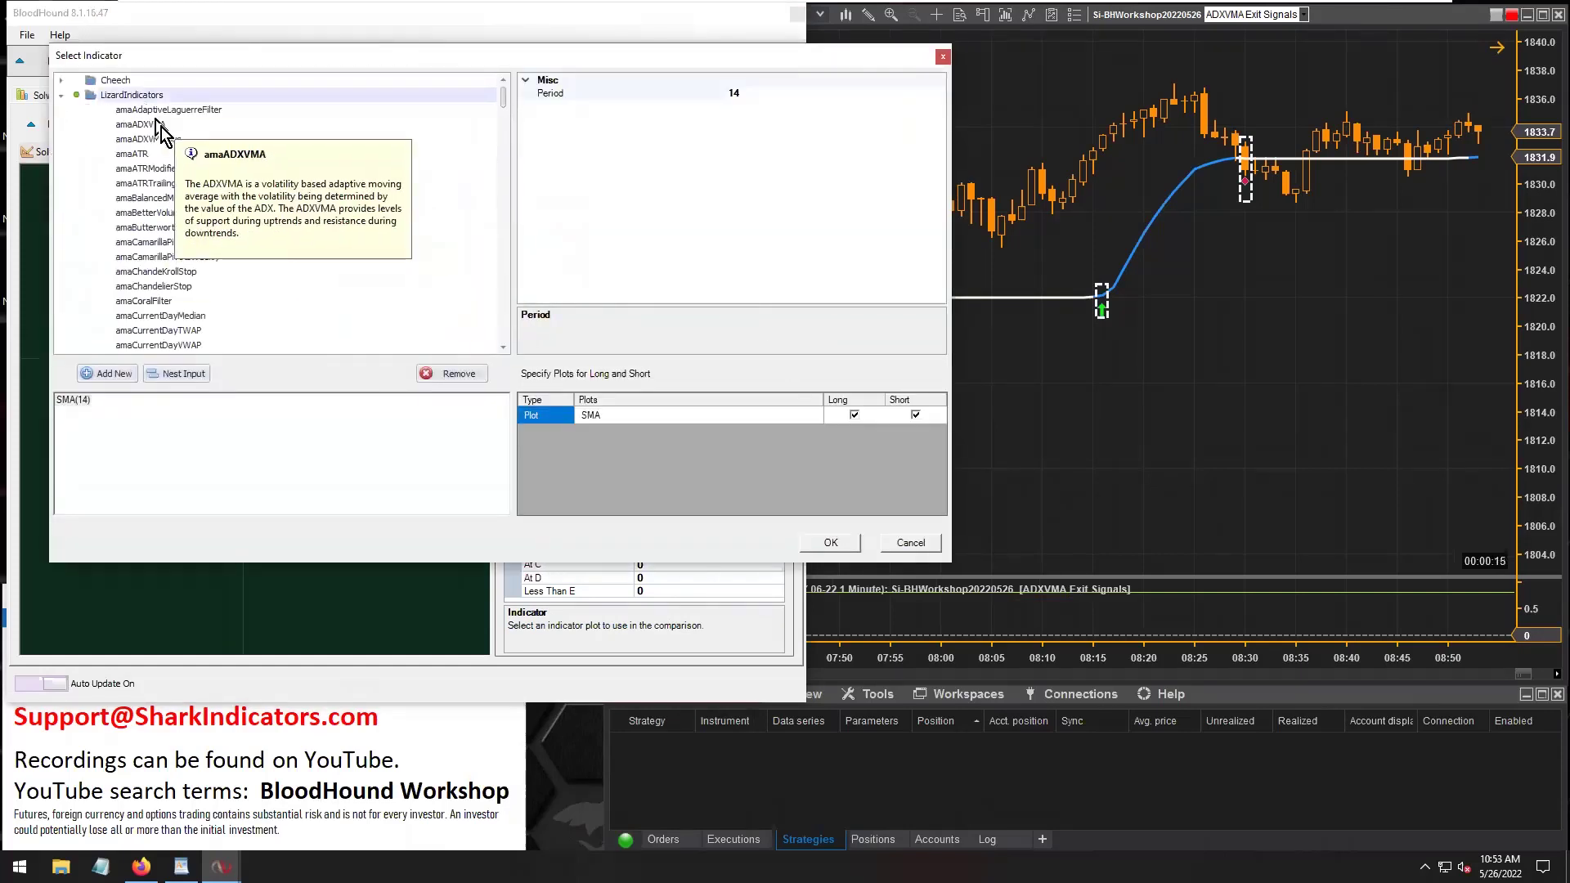
left_click(153, 124)
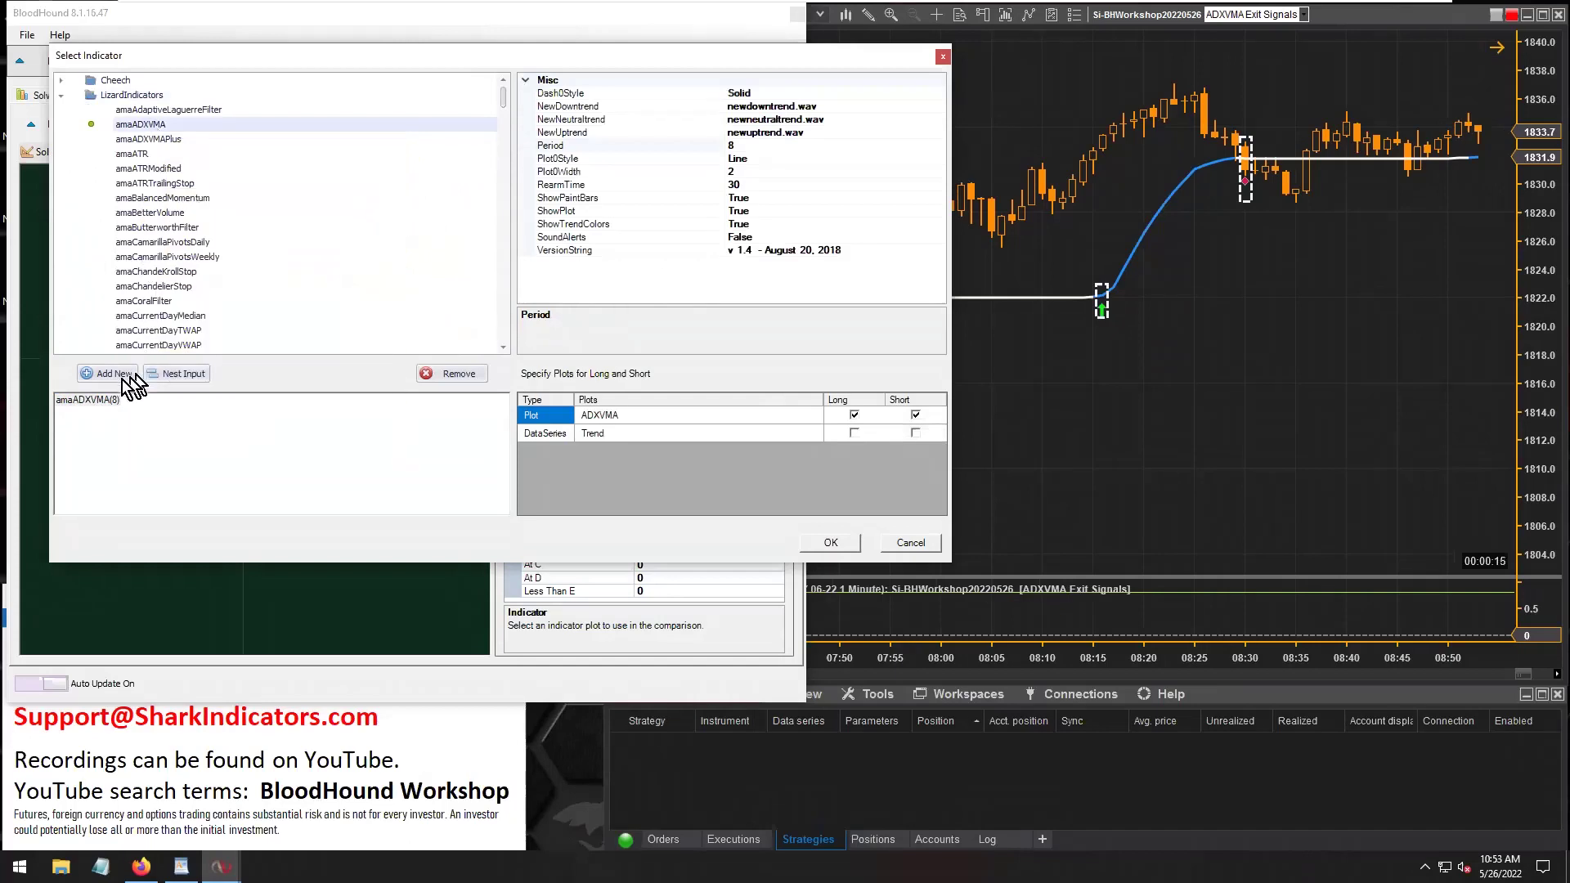
left_click(96, 401)
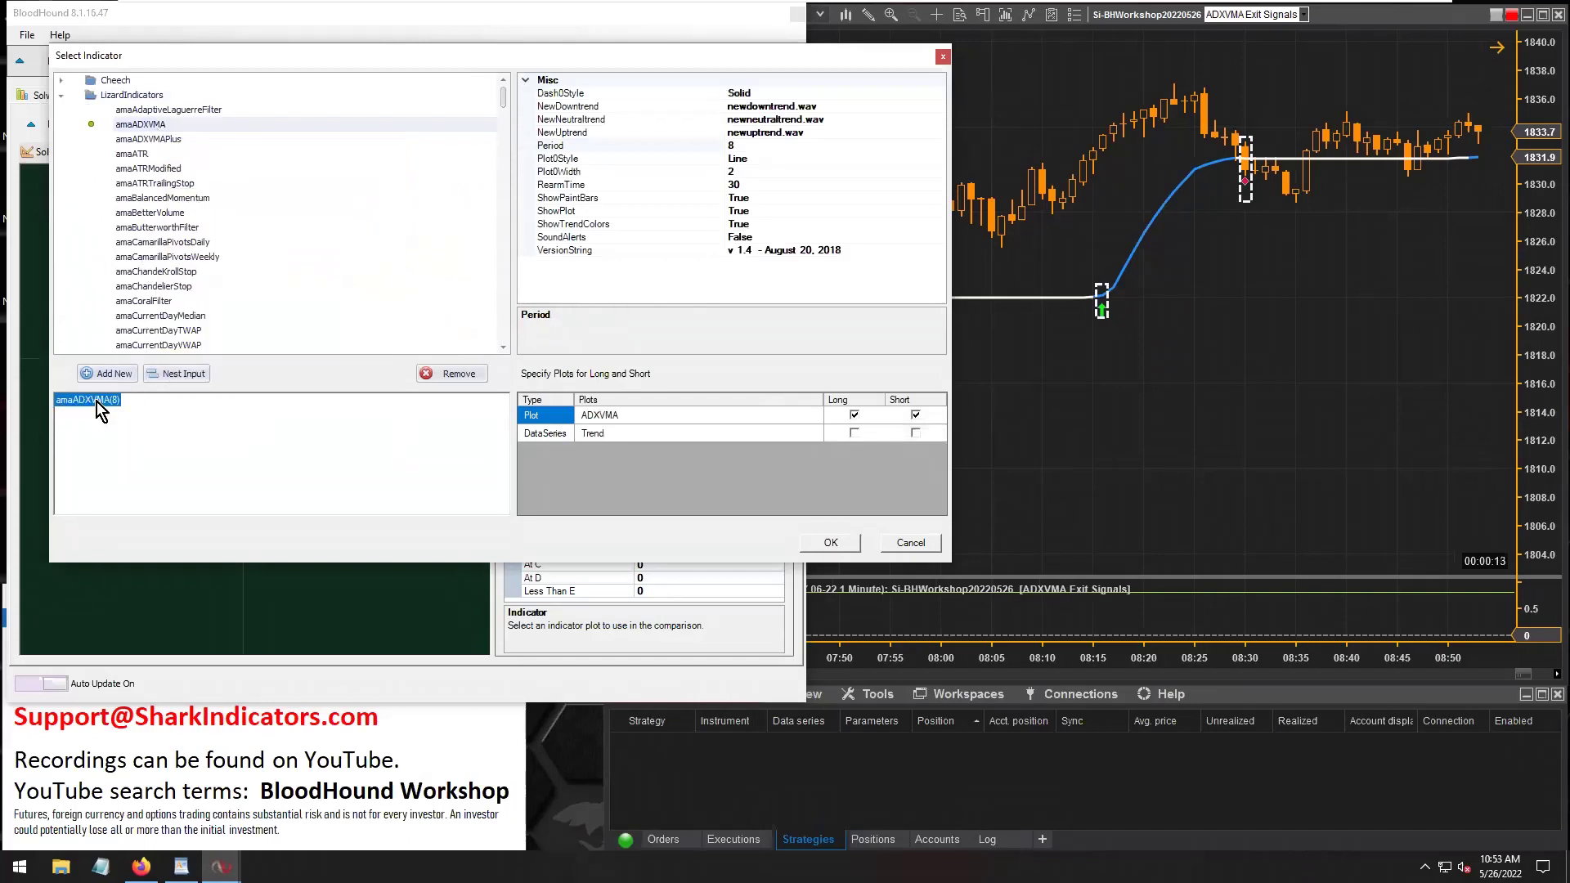
left_click(605, 432)
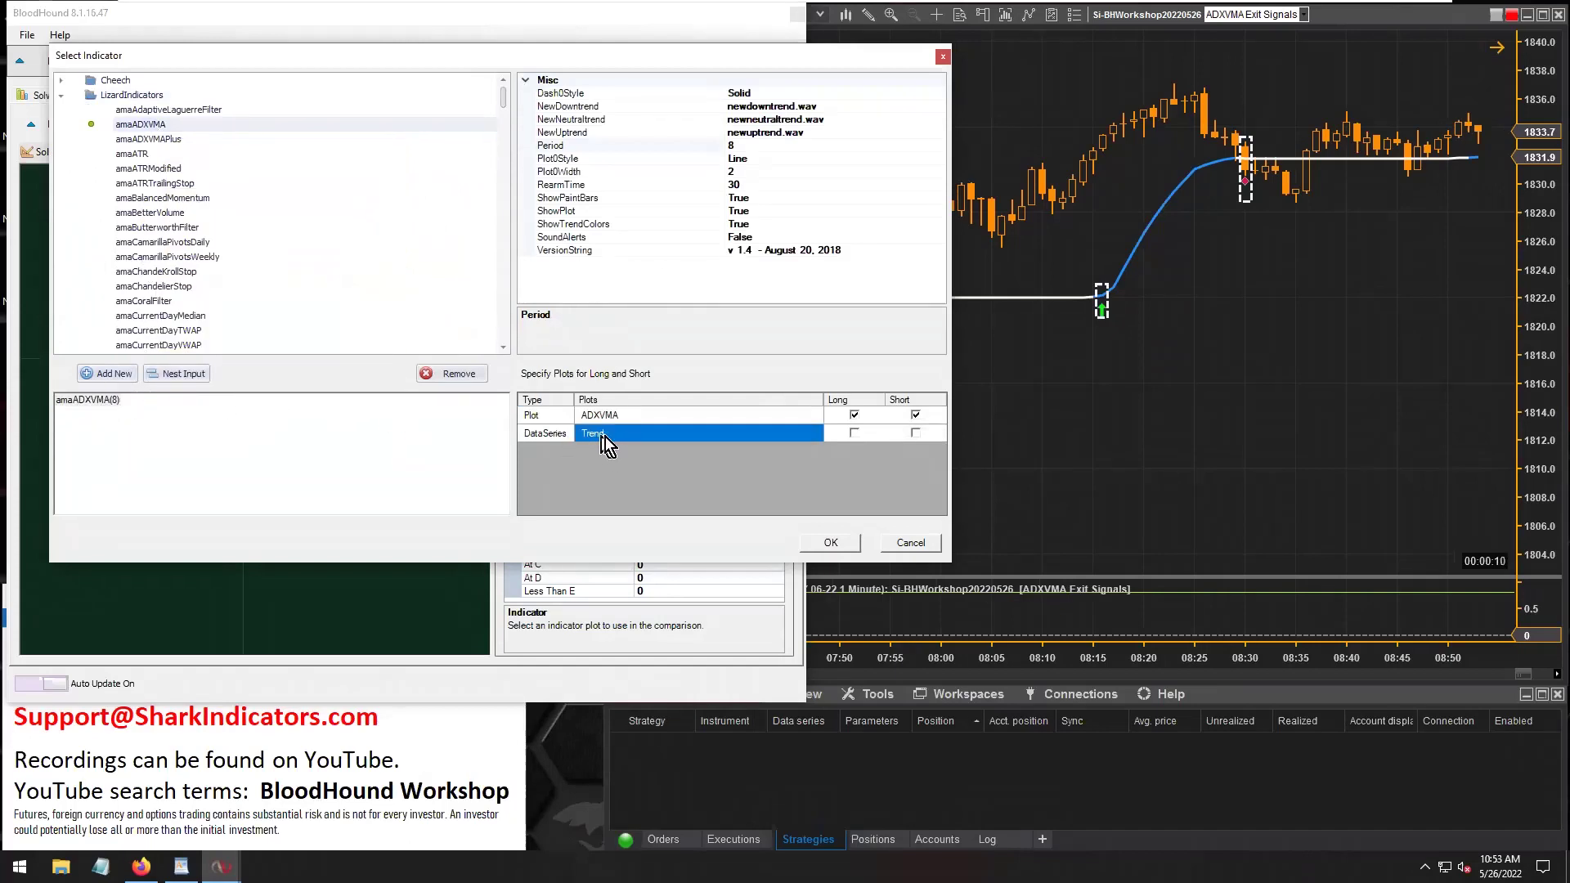
left_click(854, 433)
left_click(914, 435)
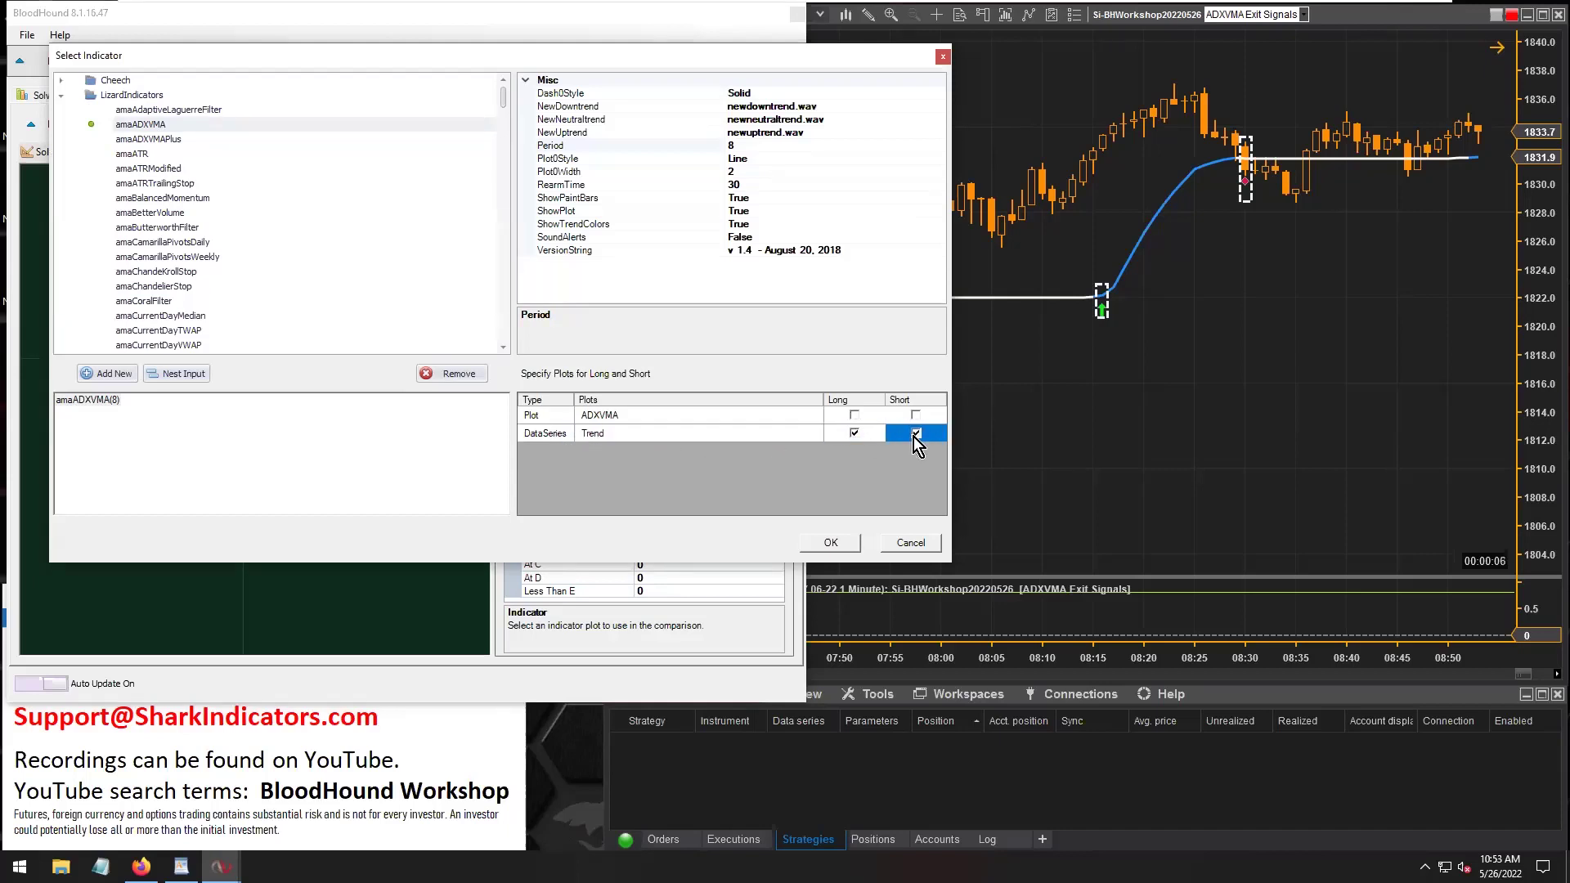
left_click(560, 145)
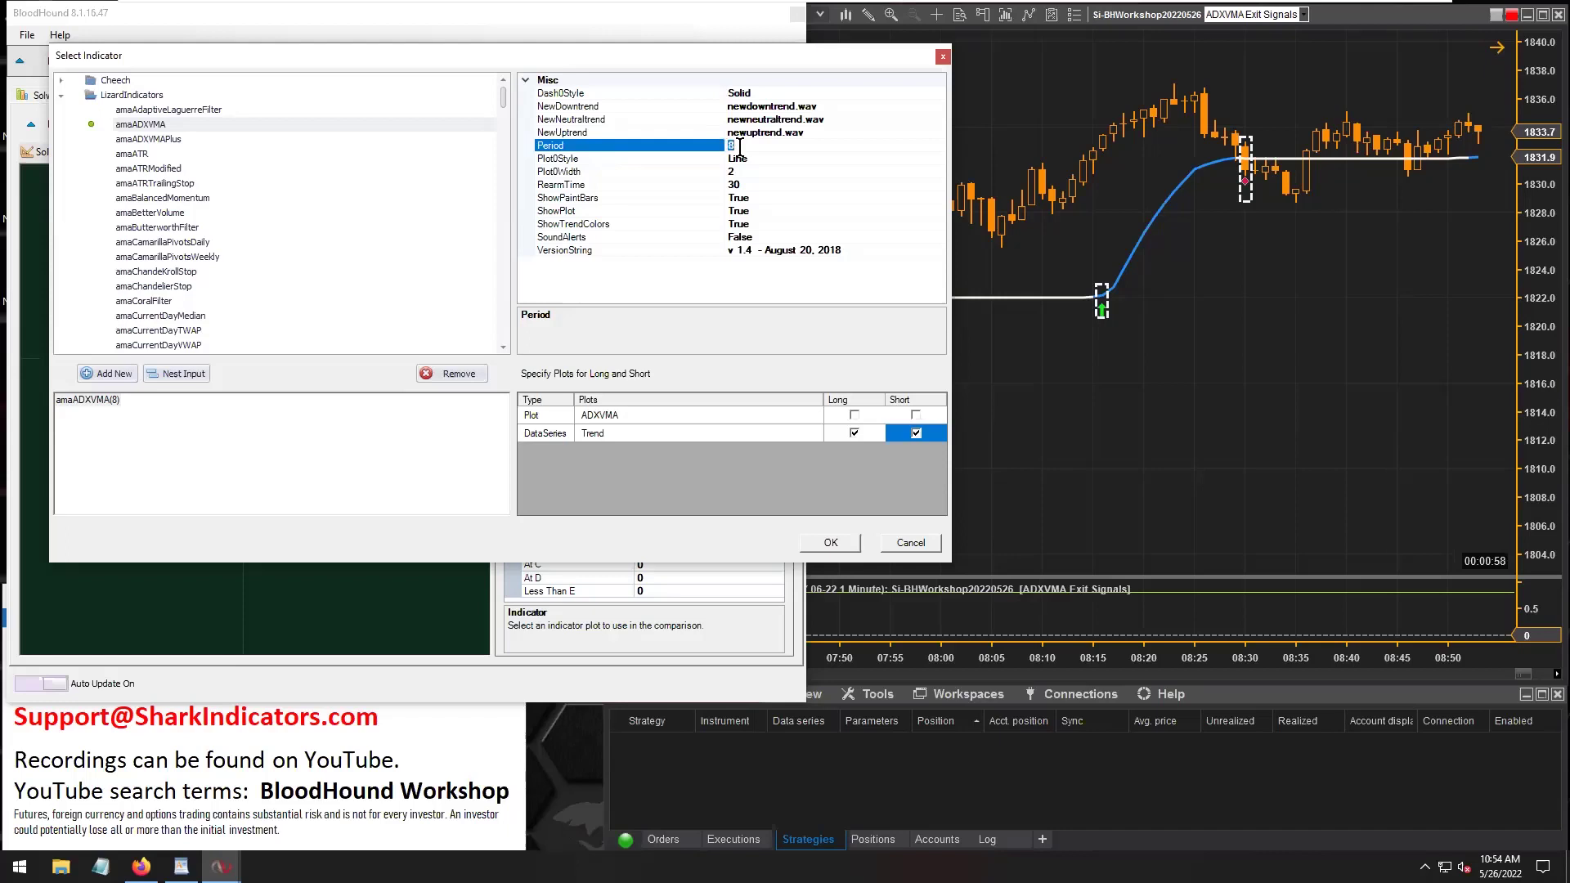
left_click(813, 546)
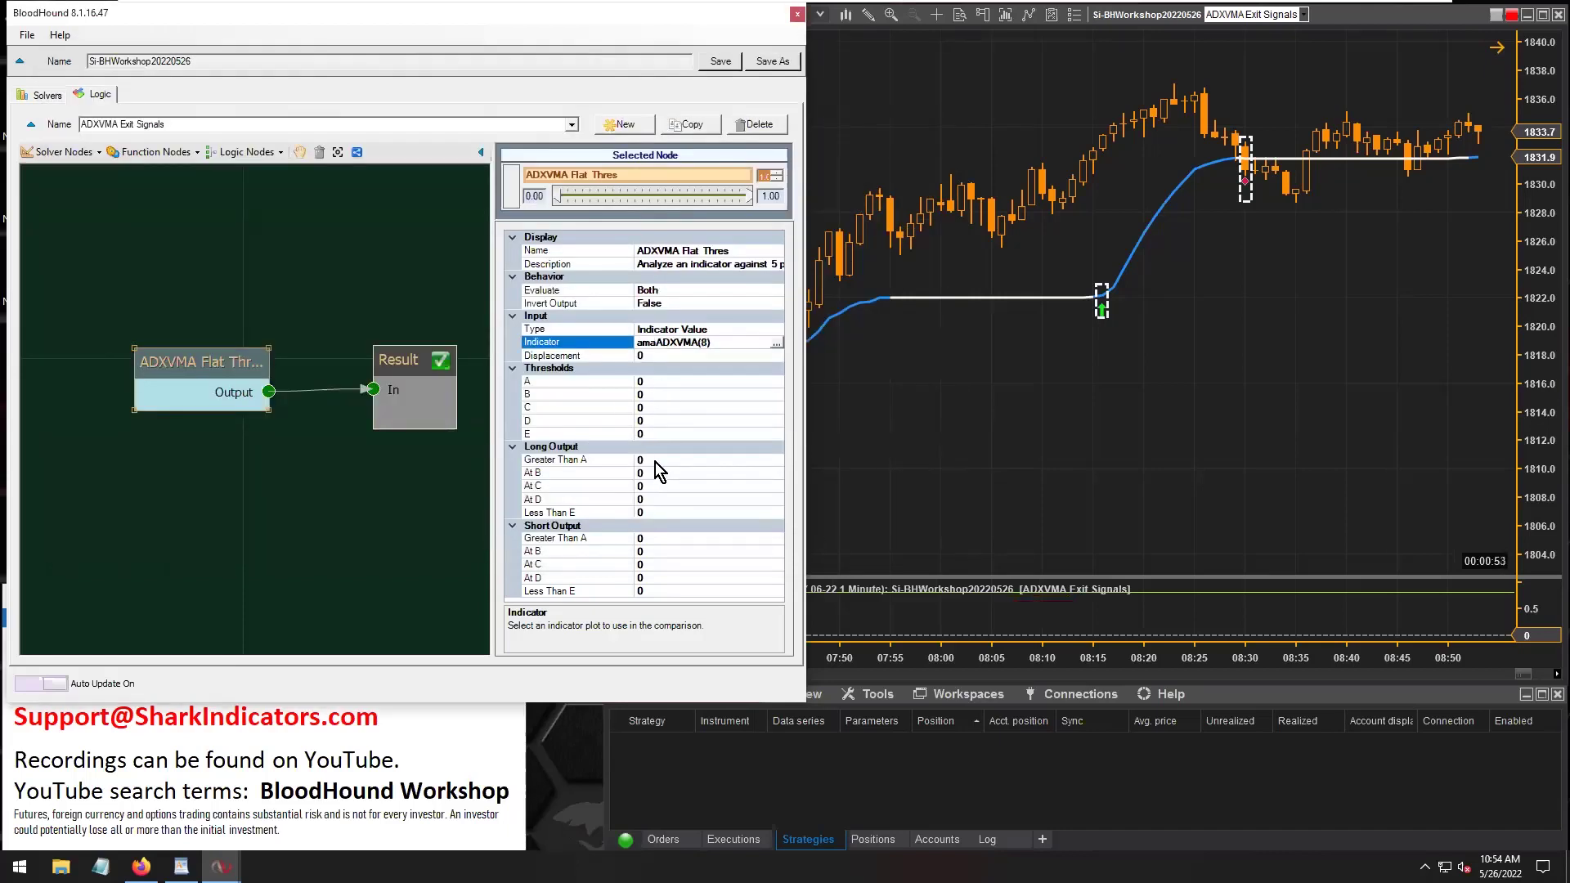
Set the At B value to 1 in both the Long Output and Short Output of ADXVMA Flat Thres
left_click(648, 473)
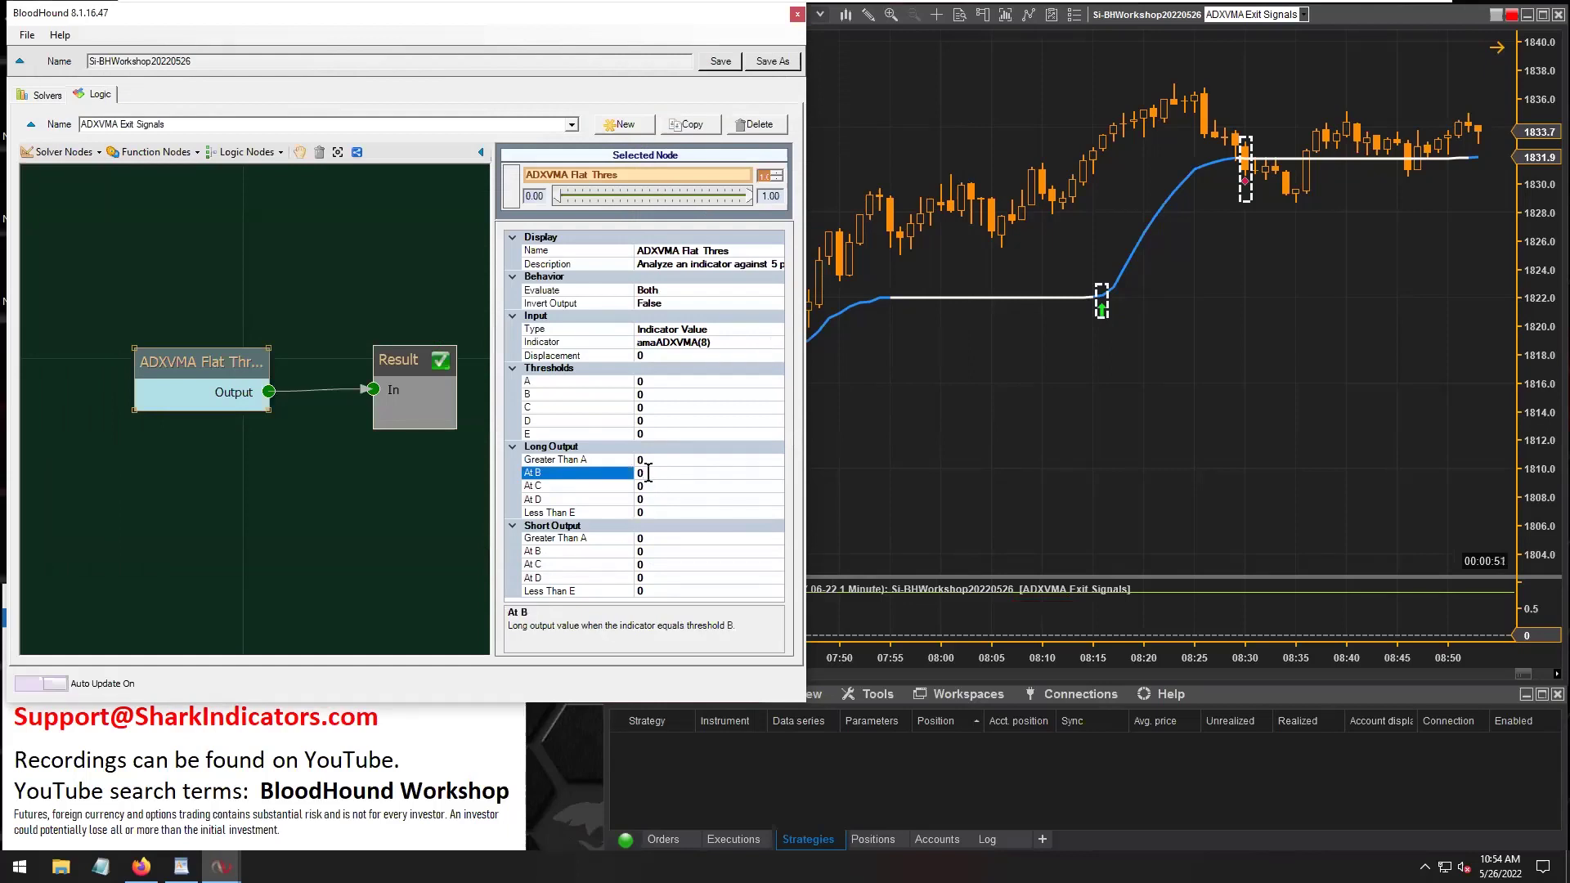
type("1")
left_click(646, 551)
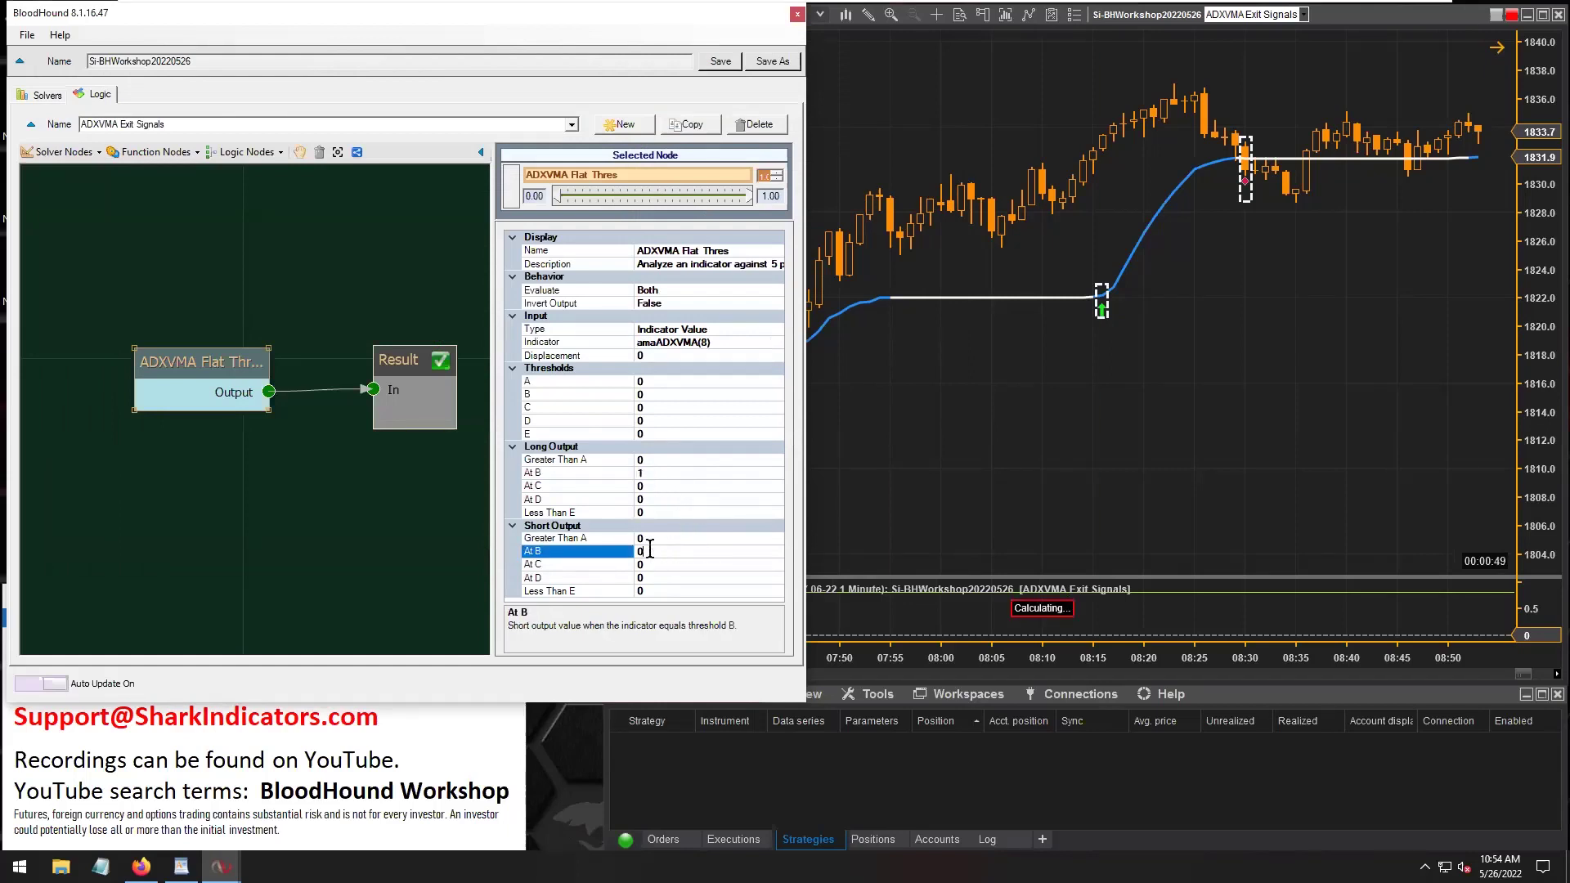
type("1")
left_click(673, 485)
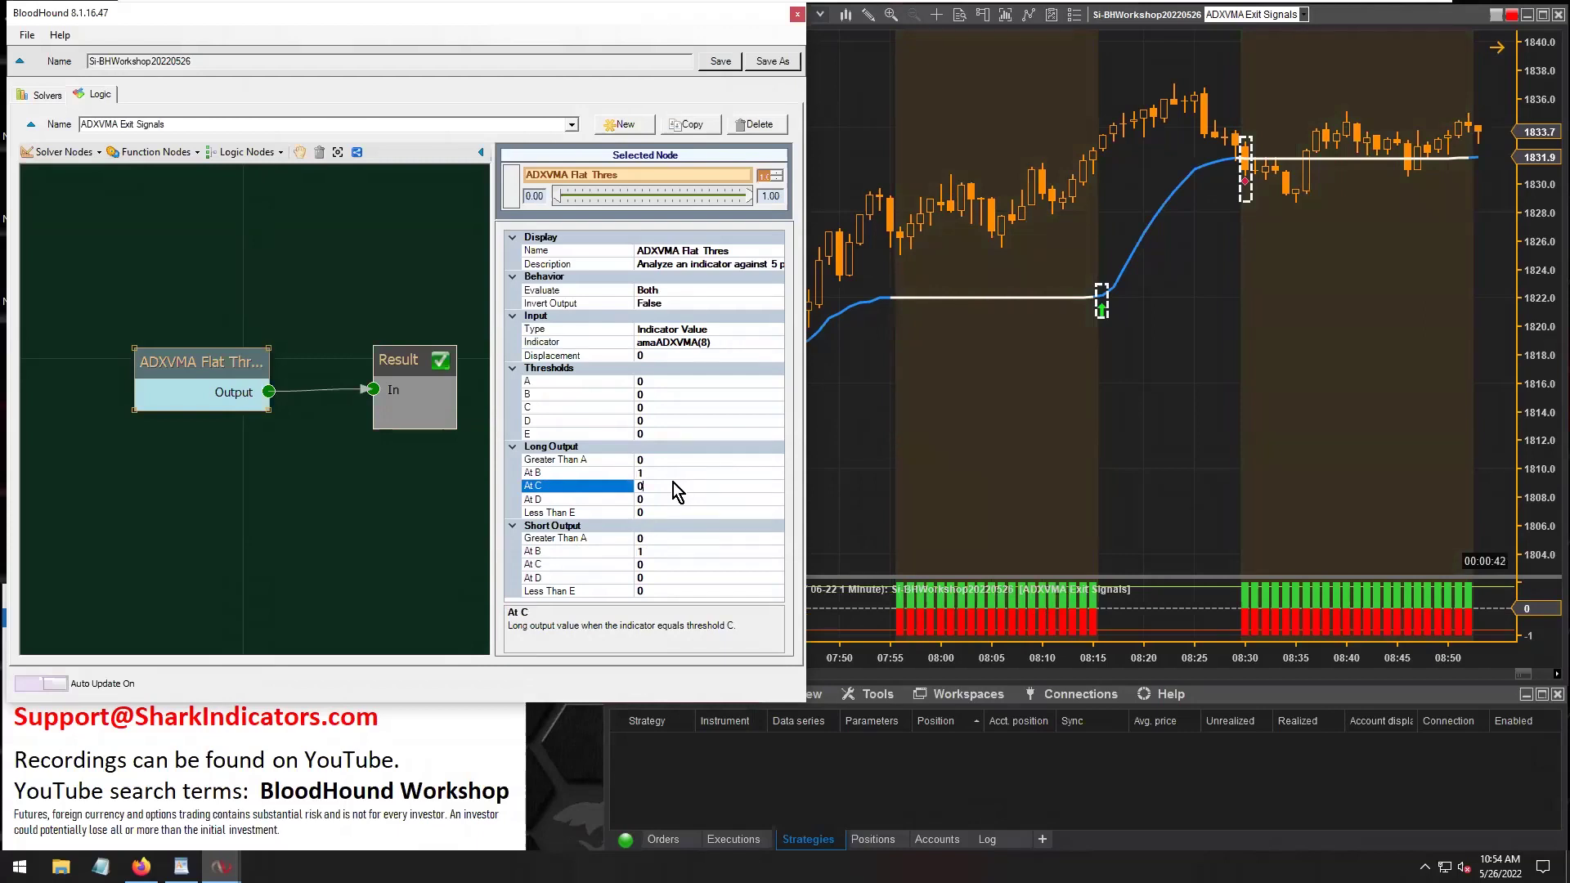
left_click(585, 470)
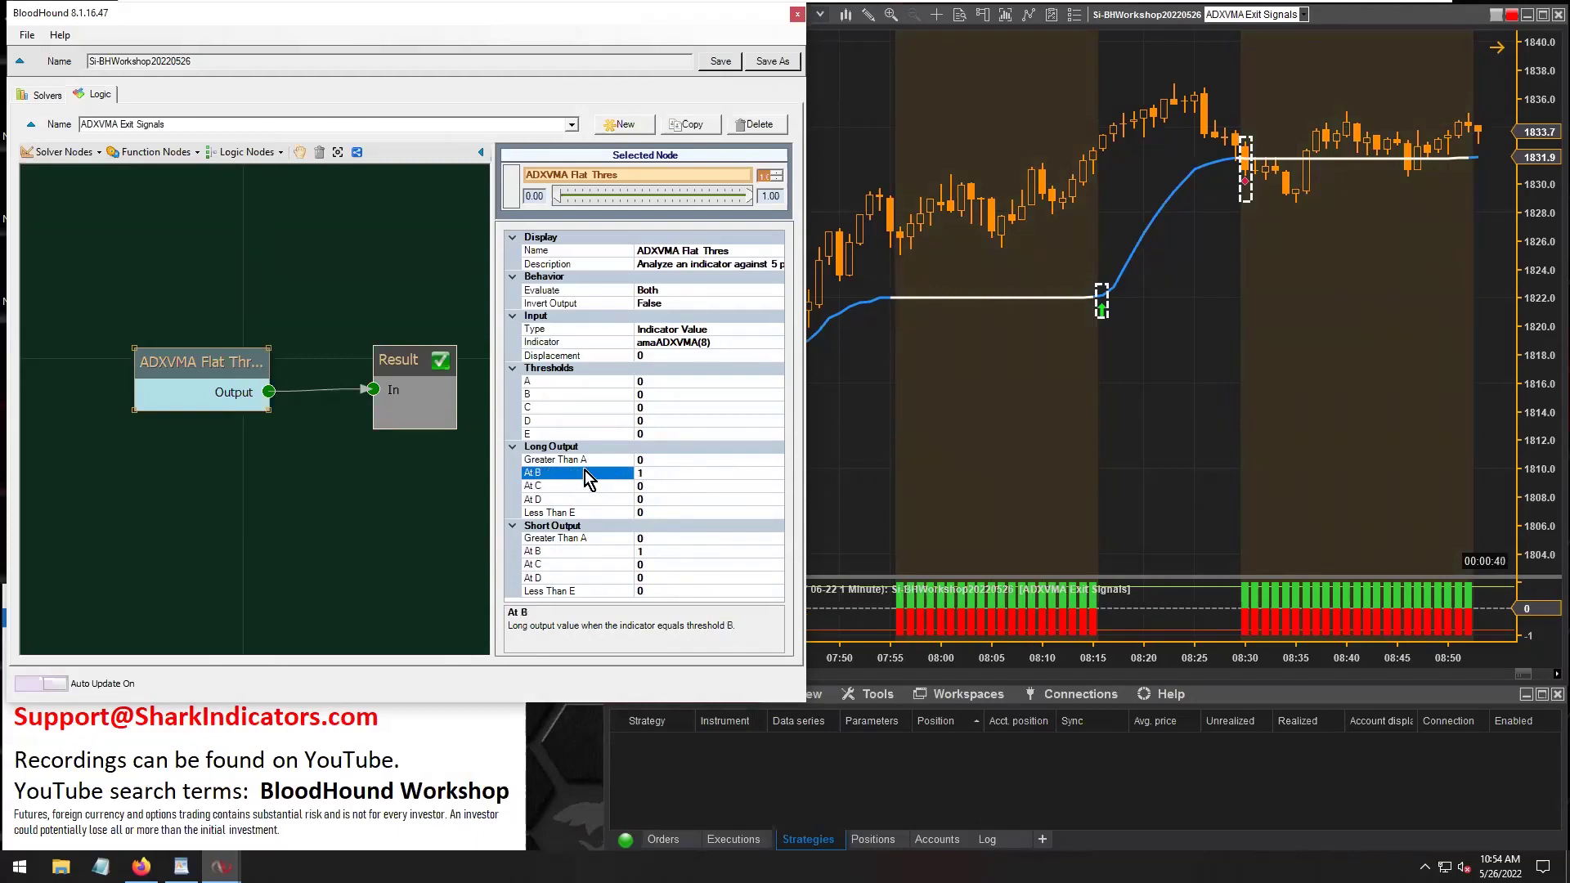
Inspect the plots and data series chosen for ADXVMA Flat Thres's amaADXVMA indicator, leaving the indicator selection without changes
left_click(685, 341)
left_click(778, 342)
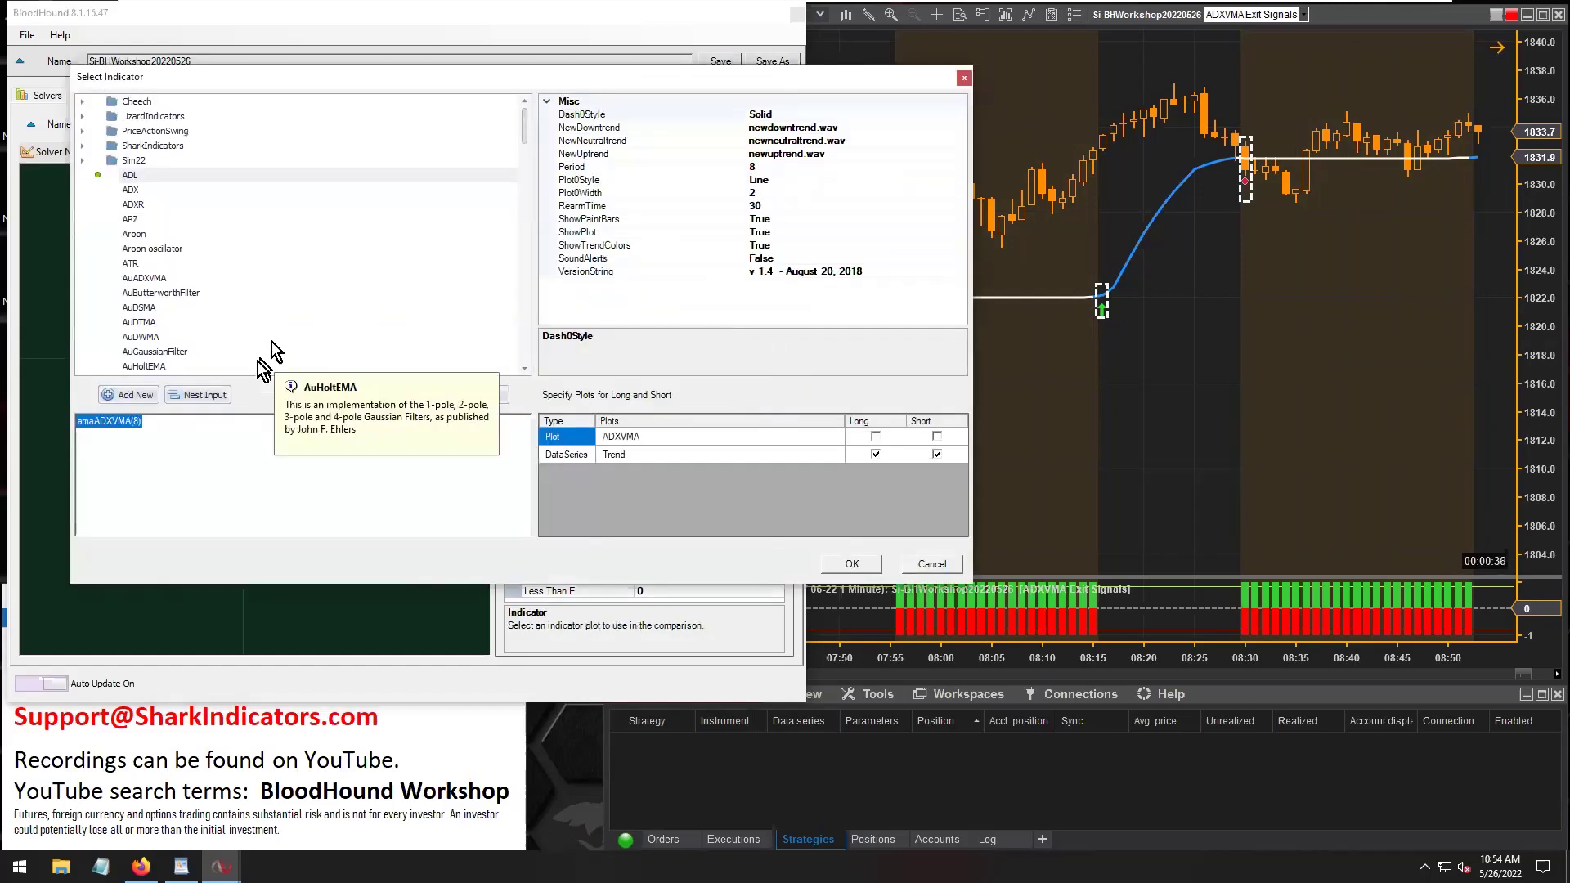
left_click(622, 455)
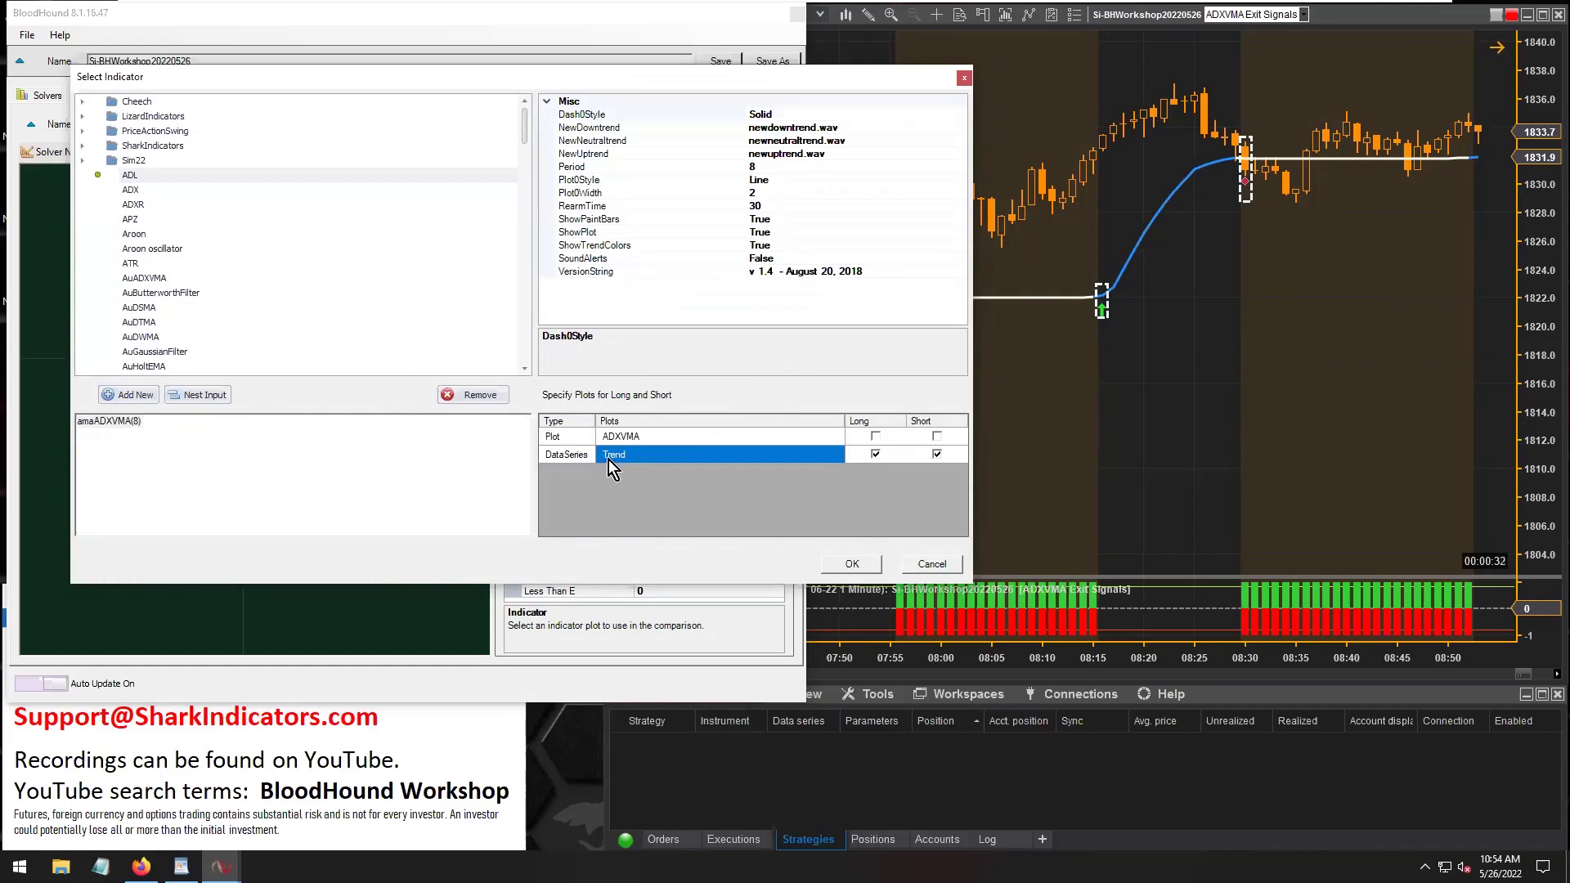
left_click_drag(969, 378, 799, 379)
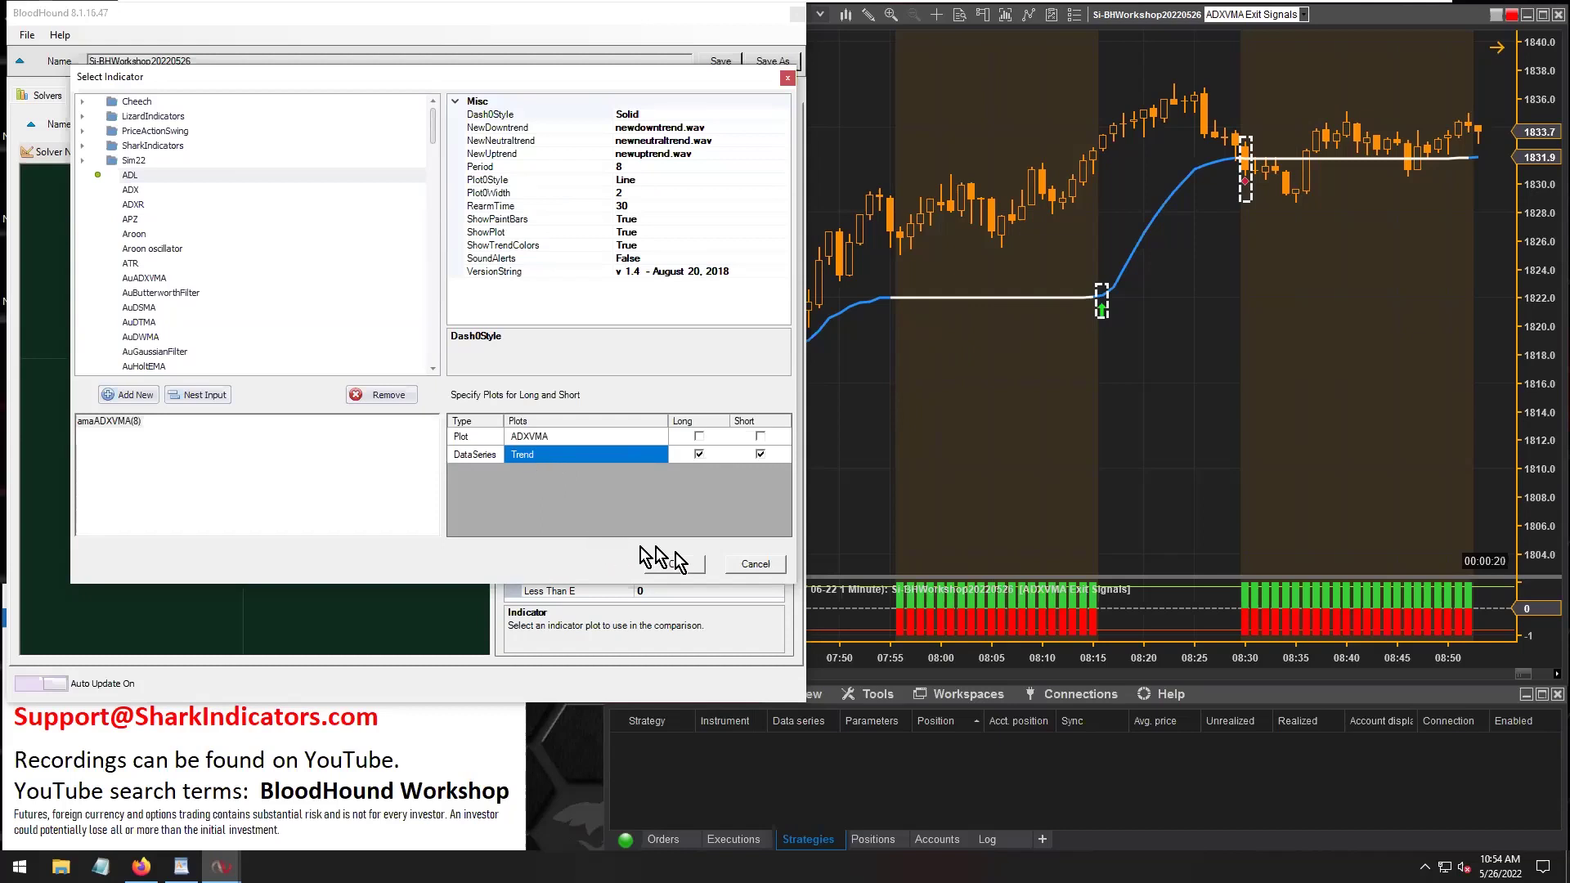
left_click(753, 570)
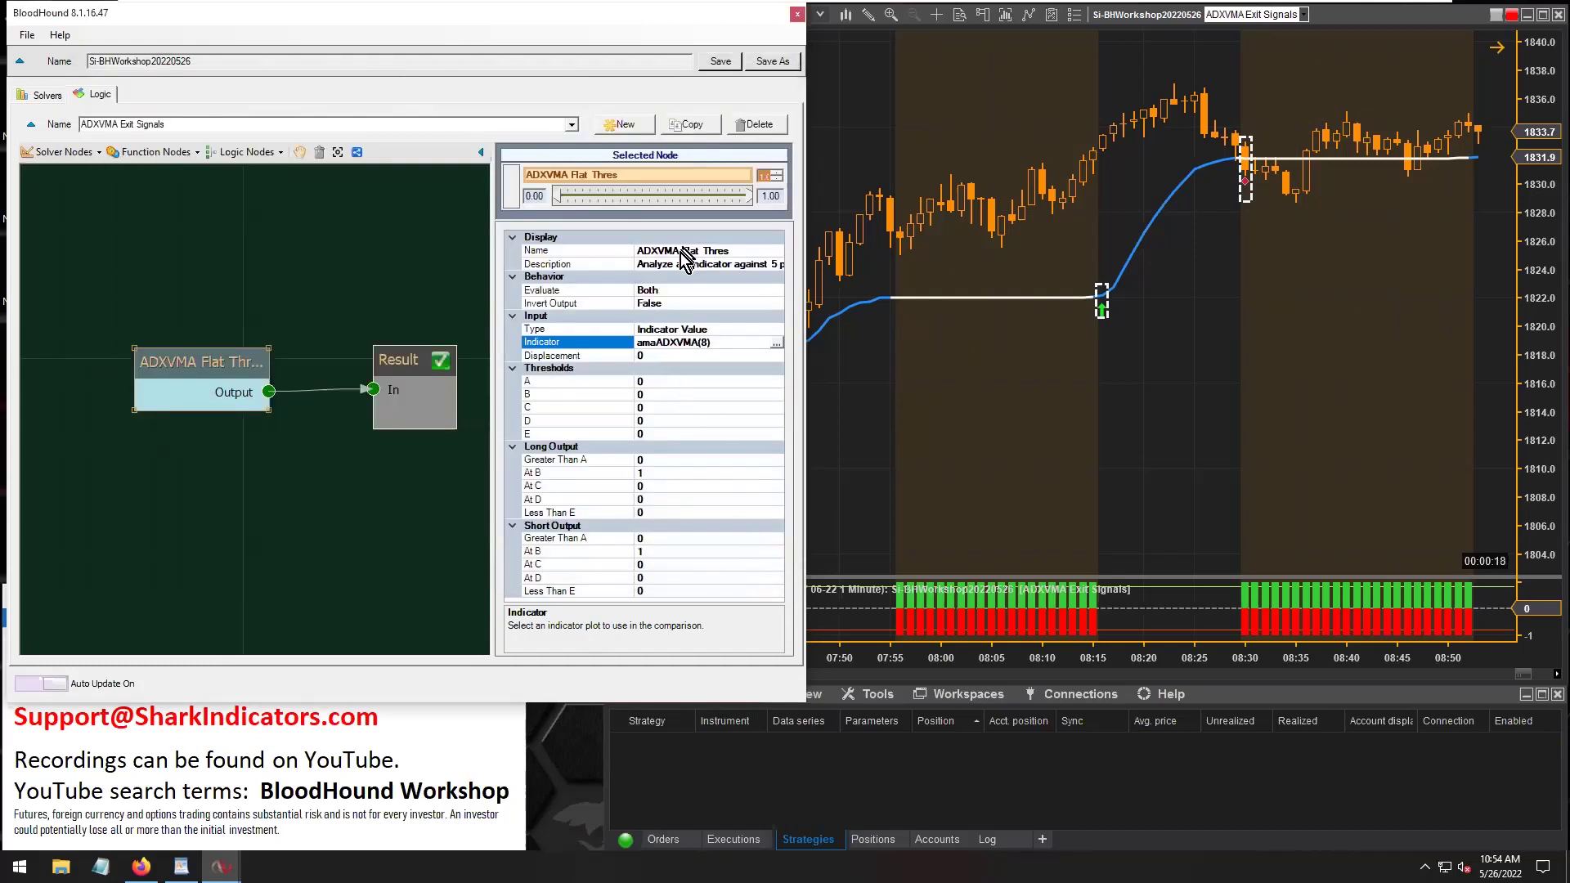
Review the ADXVMA Flat Thres node's name, its threshold values A through E, and its indicator setting
left_click(649, 251)
left_click_drag(645, 251, 729, 251)
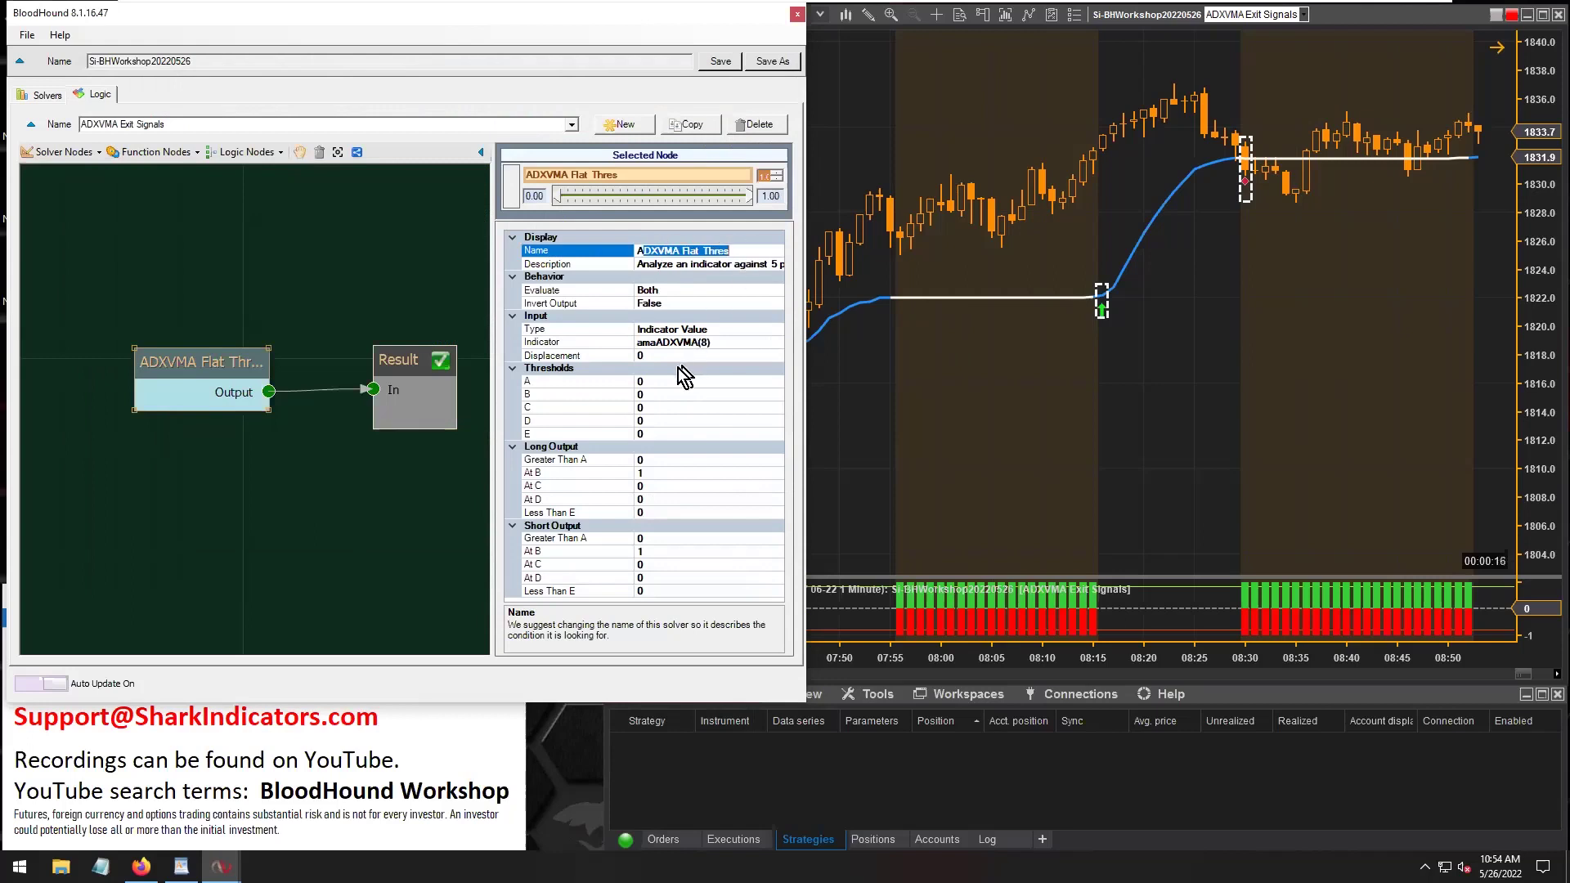
left_click(531, 395)
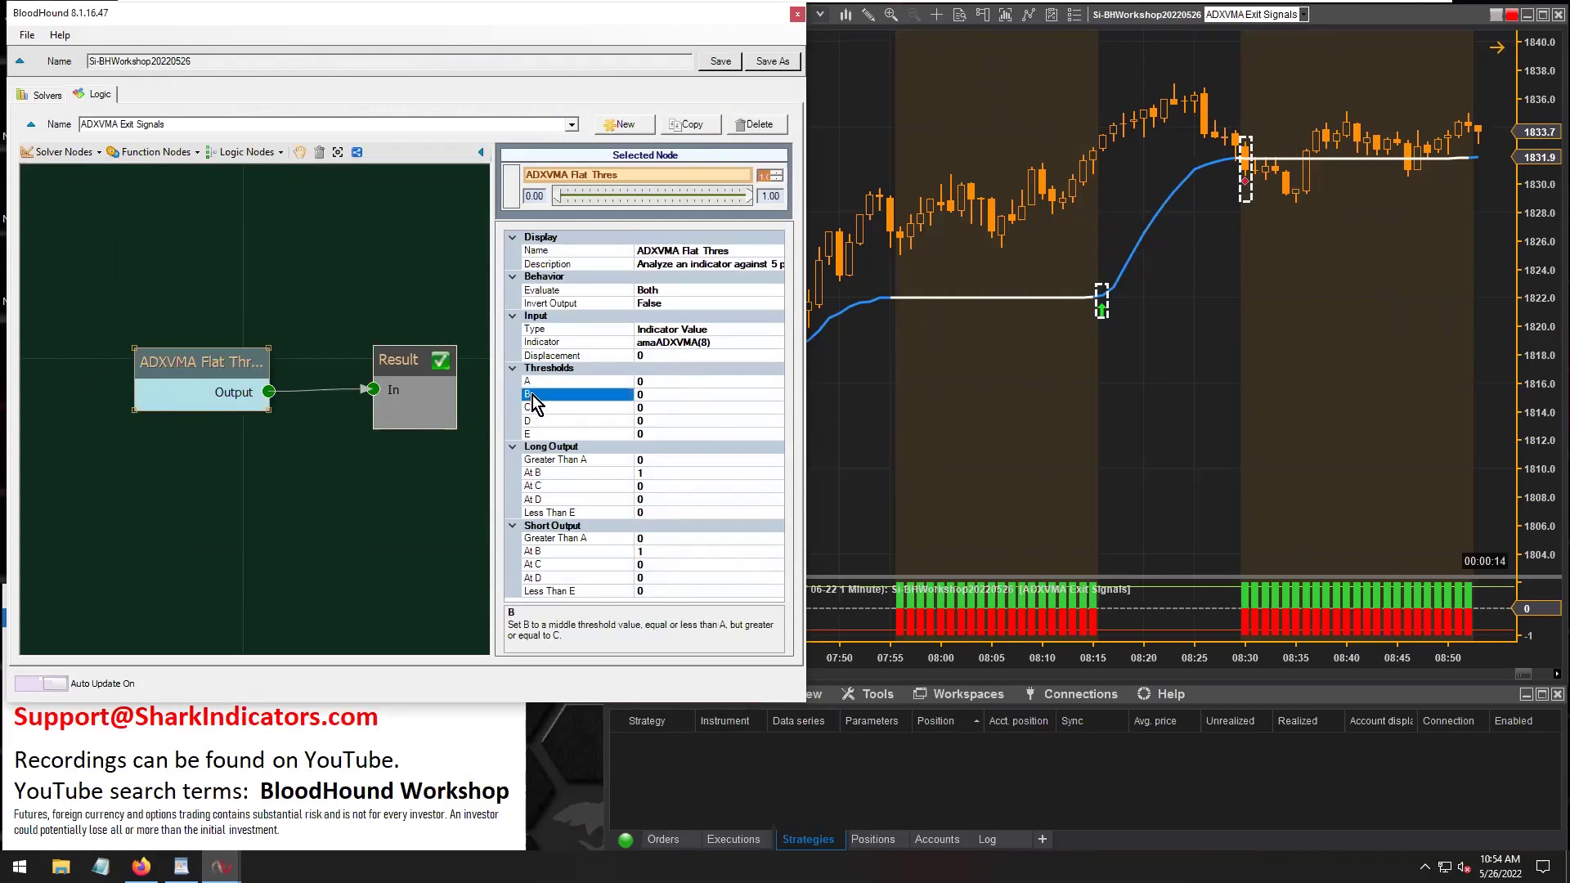
left_click(641, 382)
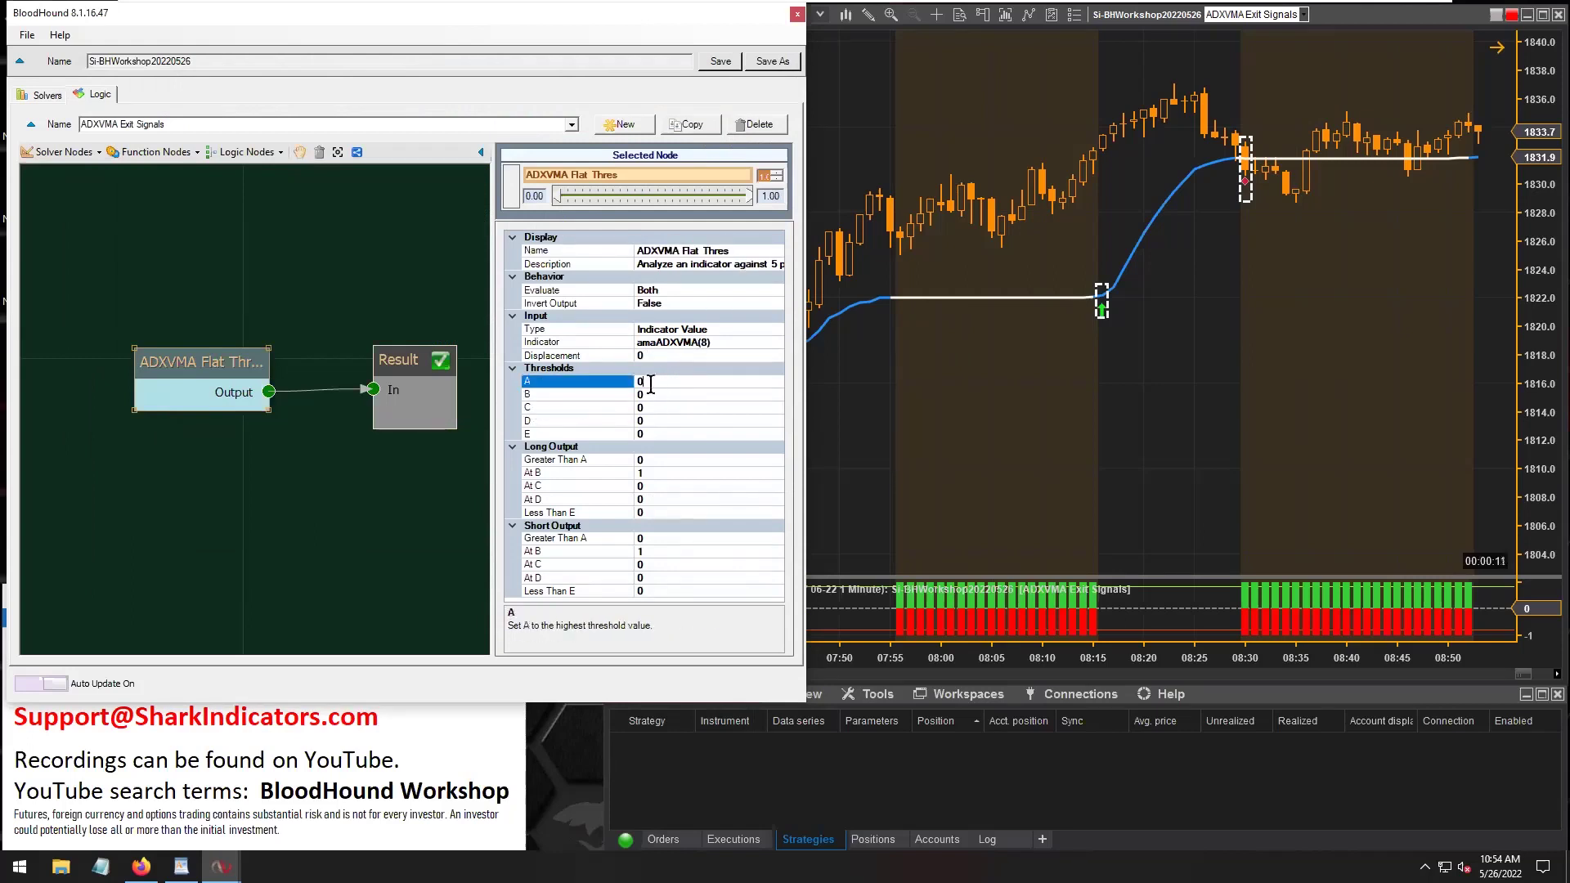
key("Down")
key("Down")
key("Down")
key("Down")
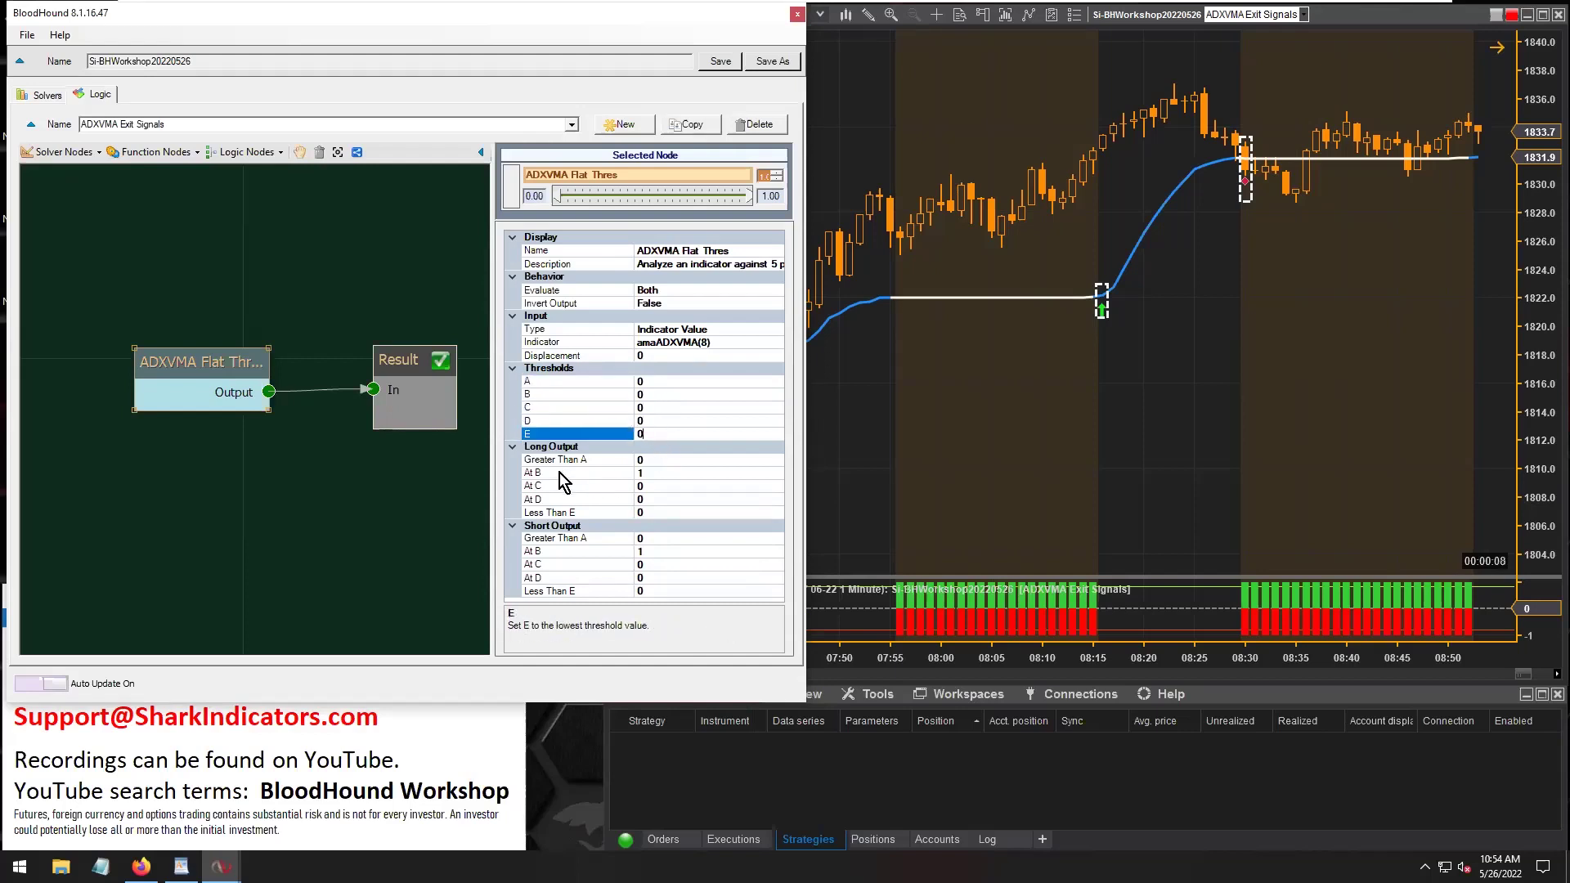
left_click(662, 347)
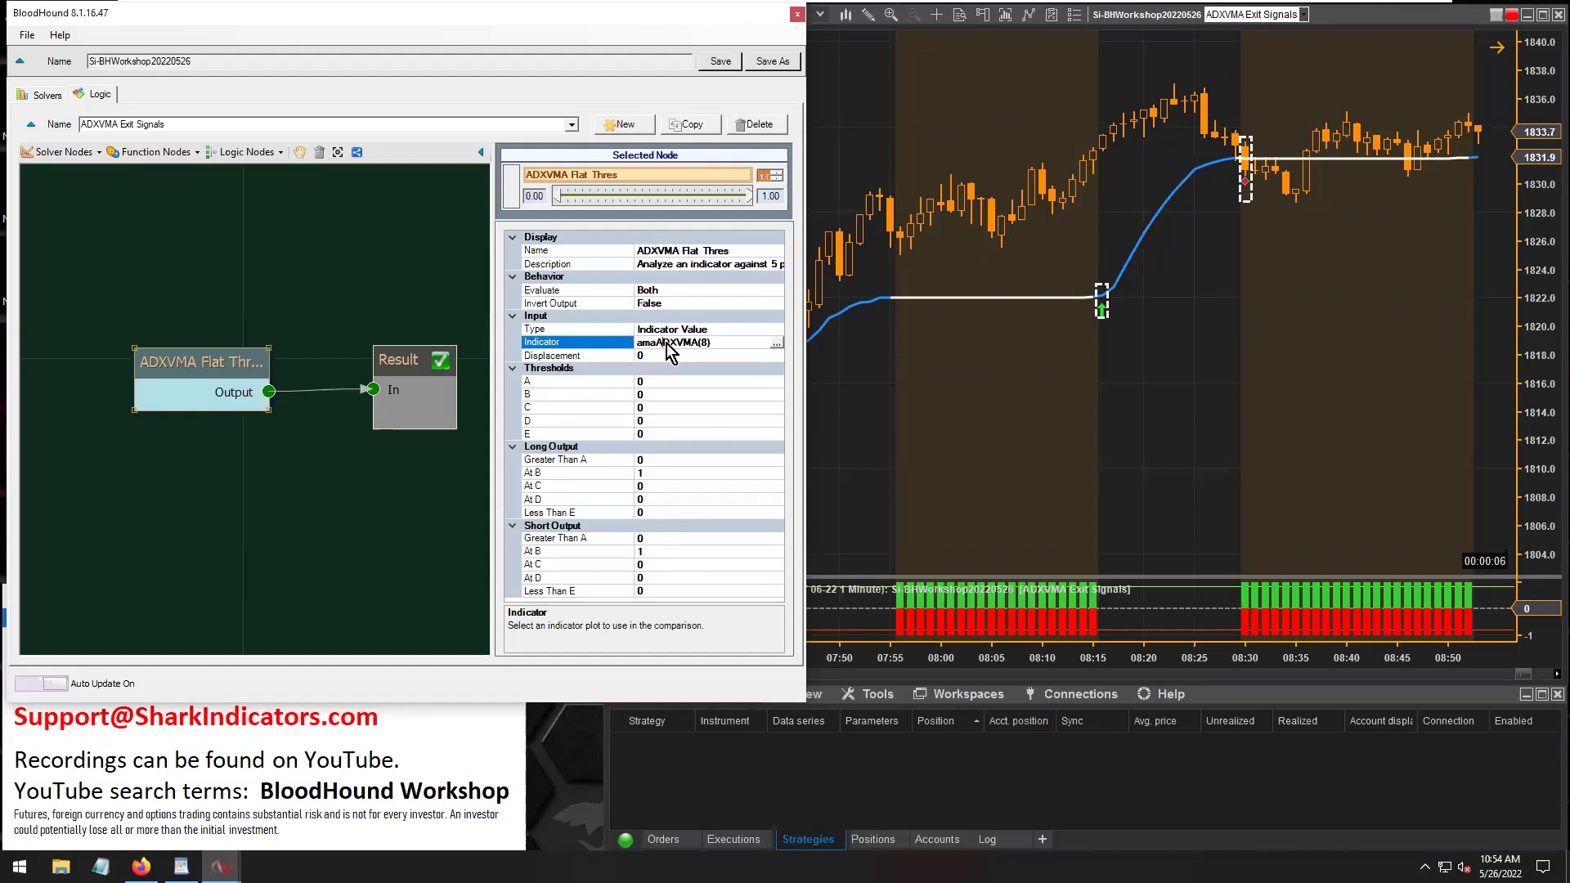
left_click_drag(662, 342, 708, 344)
Examine how the Long and Short Output settings Greater Than A, At B and Less Than E relate to the node's thresholds
left_click(542, 474)
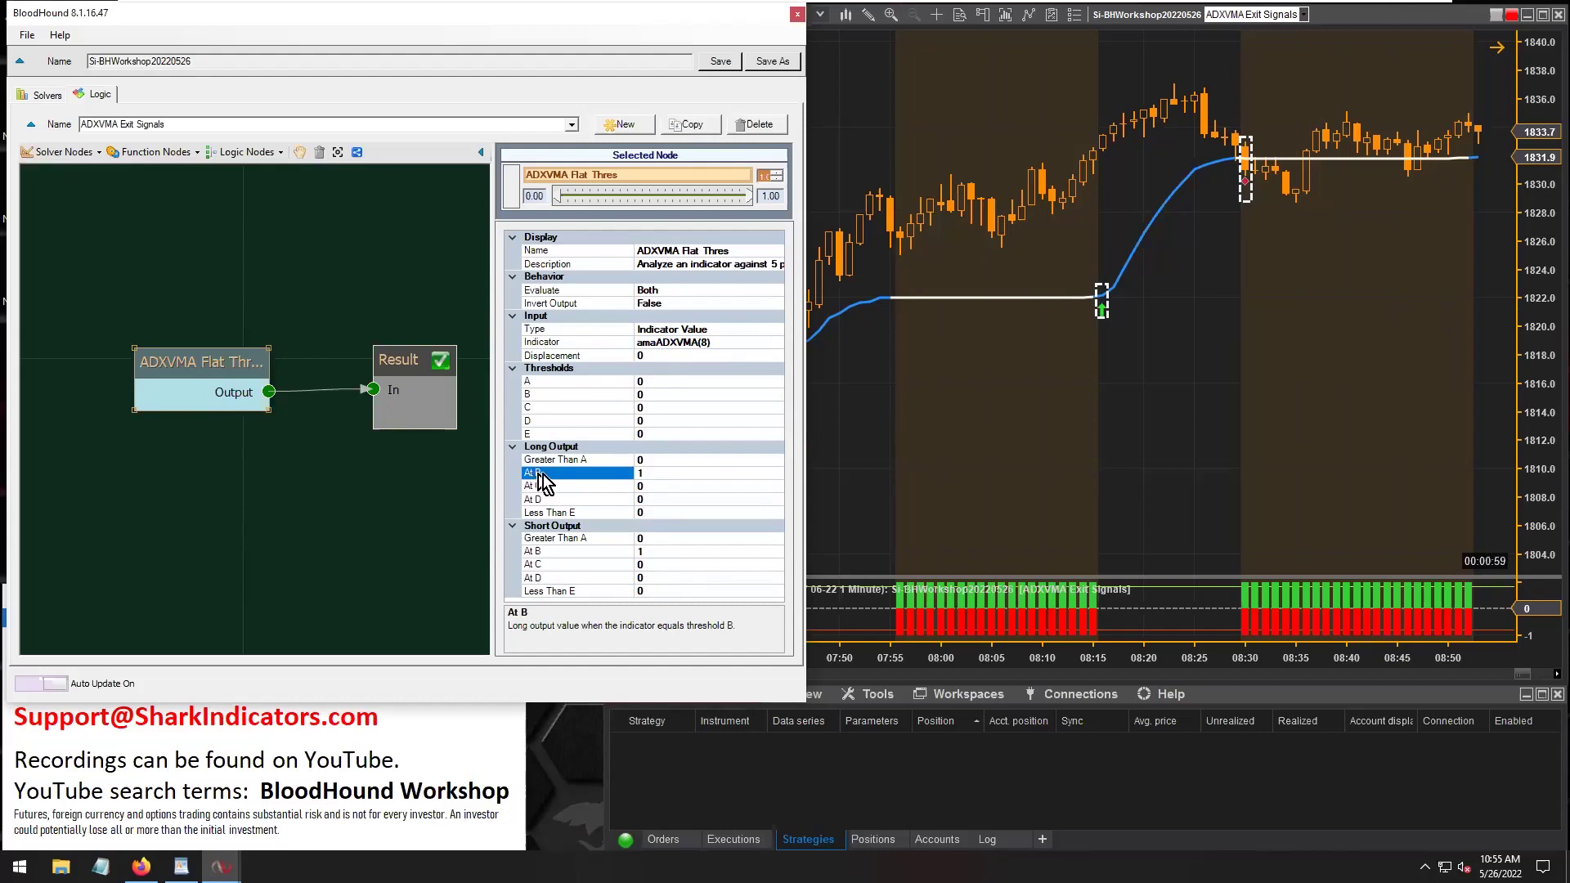
left_click(647, 473)
left_click(541, 395)
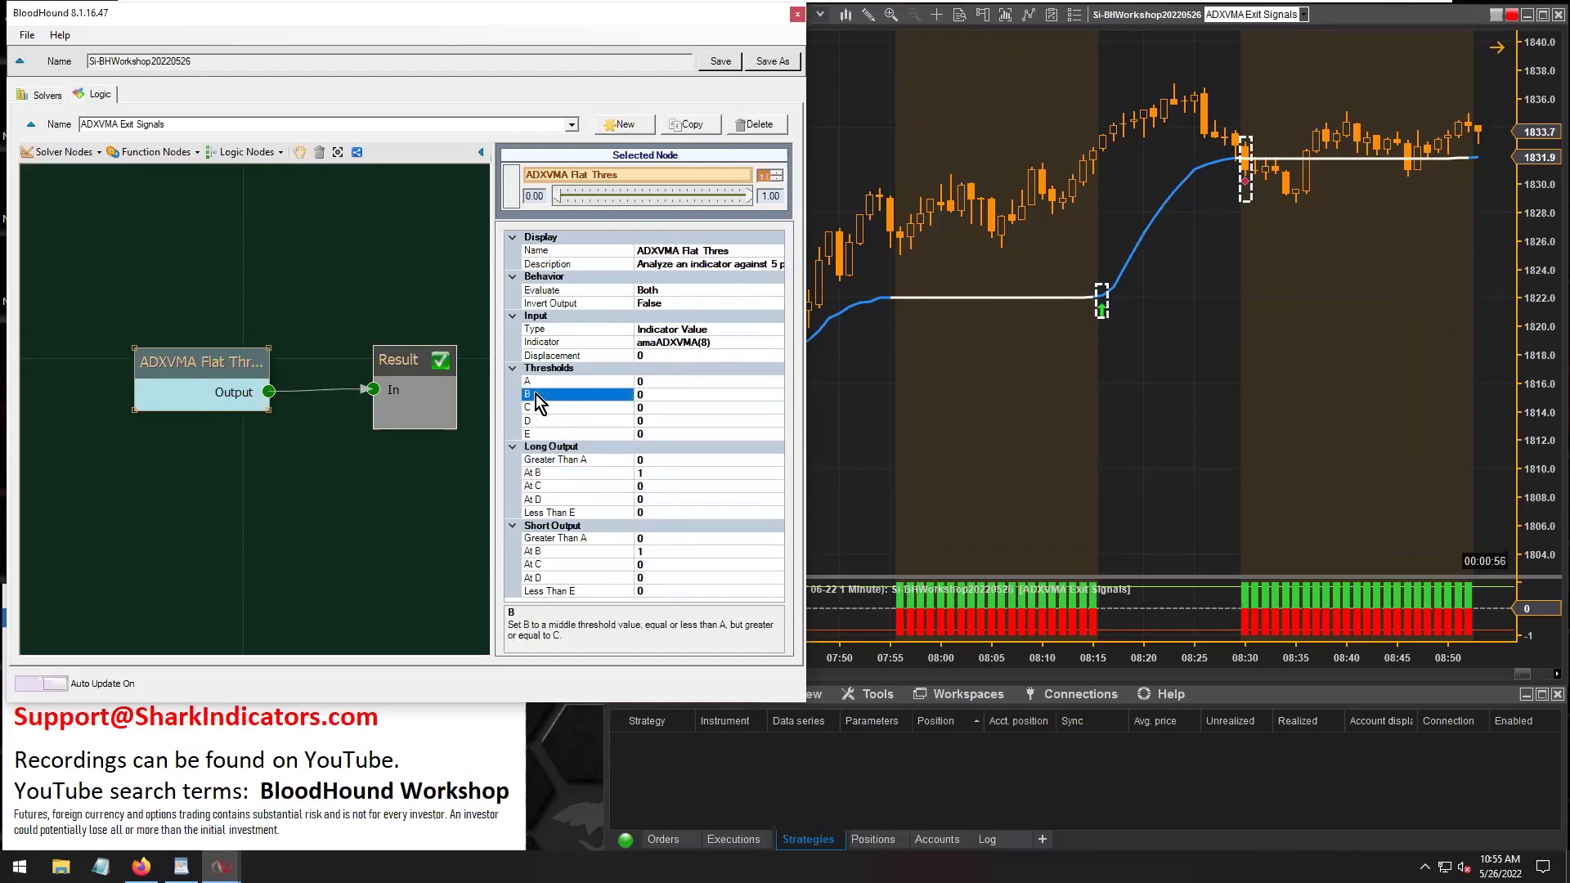
left_click(652, 408)
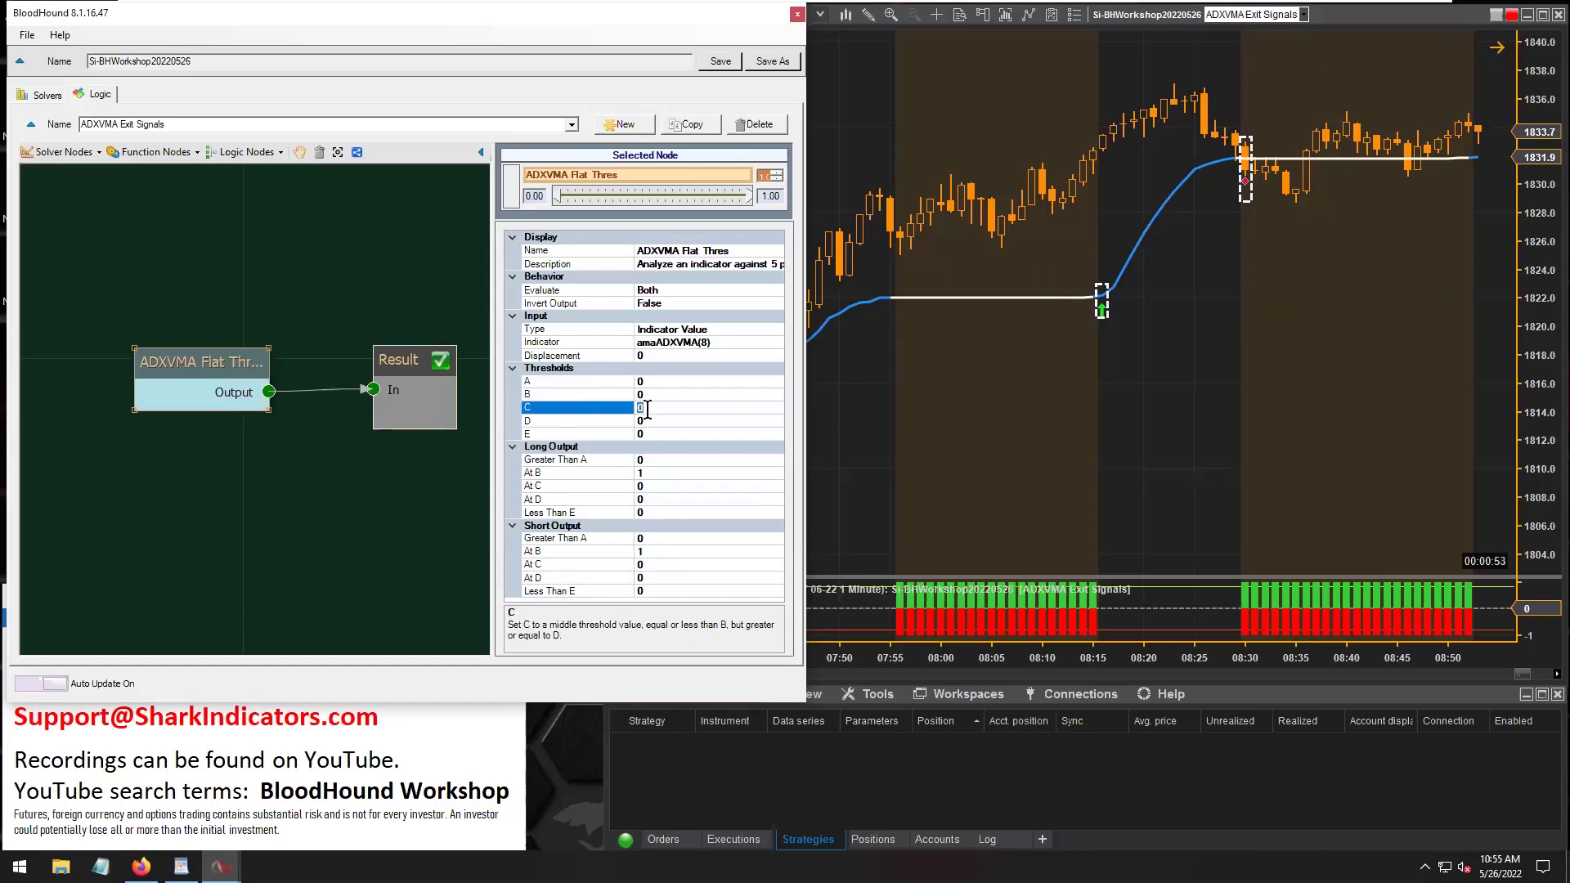
left_click(648, 421)
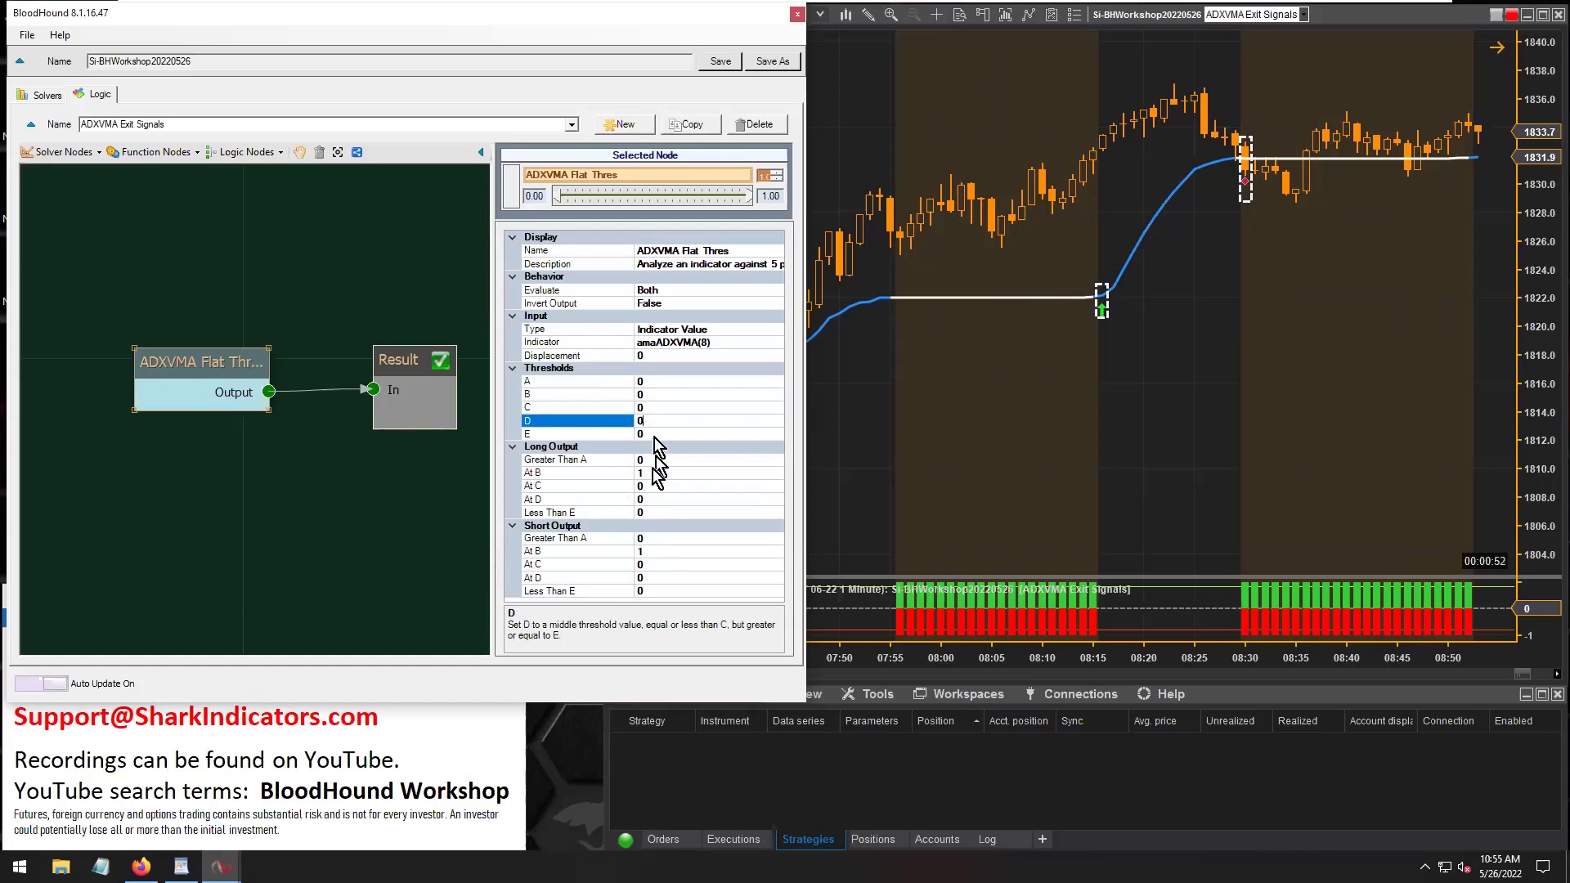
left_click(546, 473)
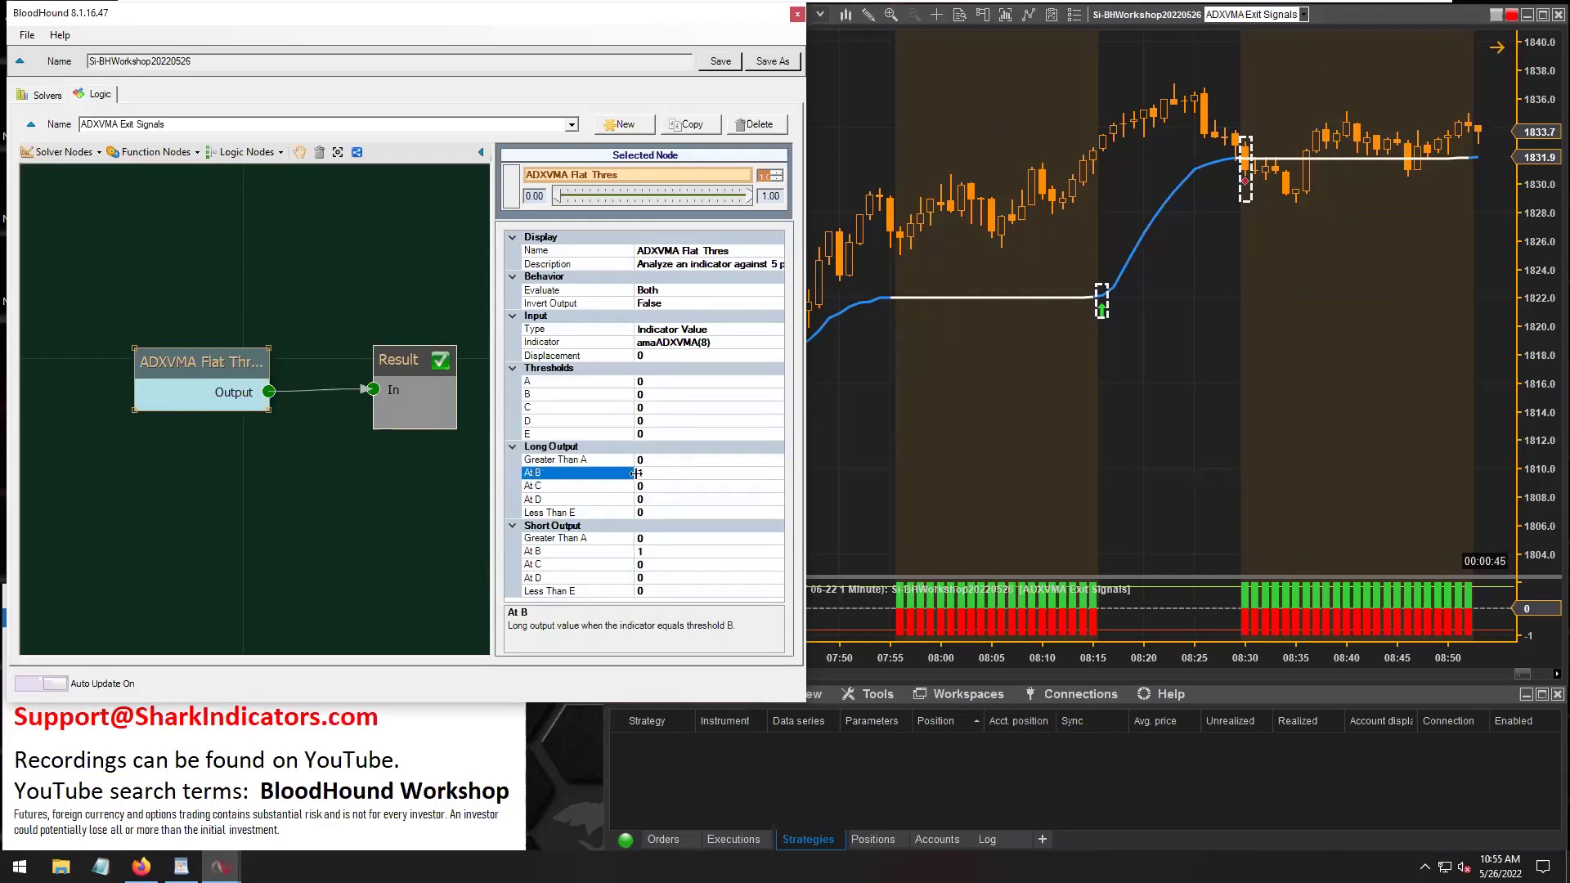
left_click(539, 461)
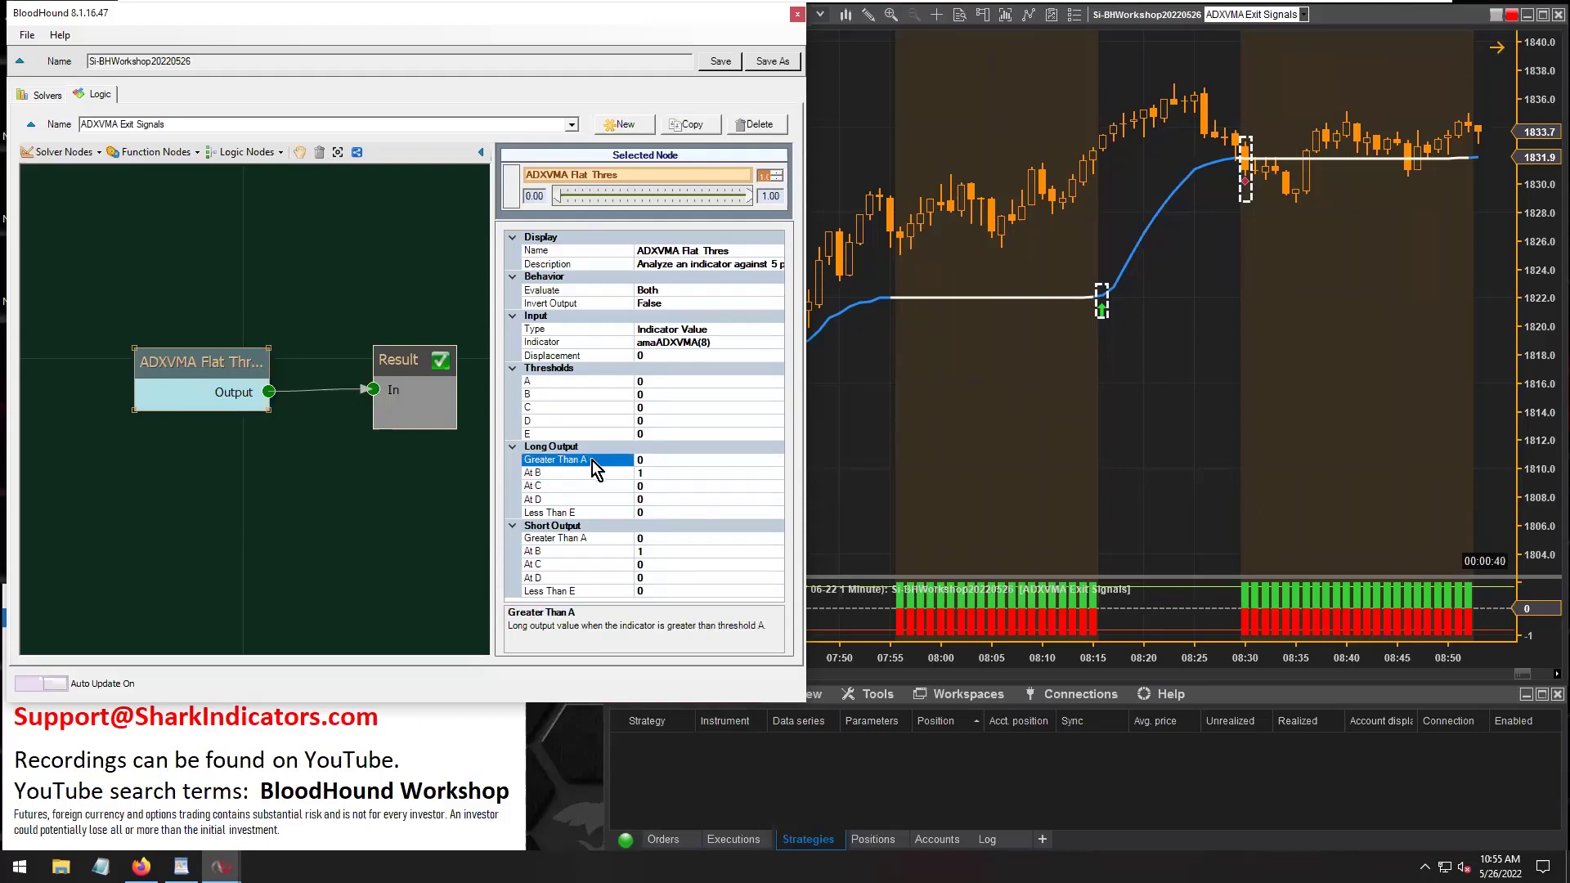
left_click(548, 473)
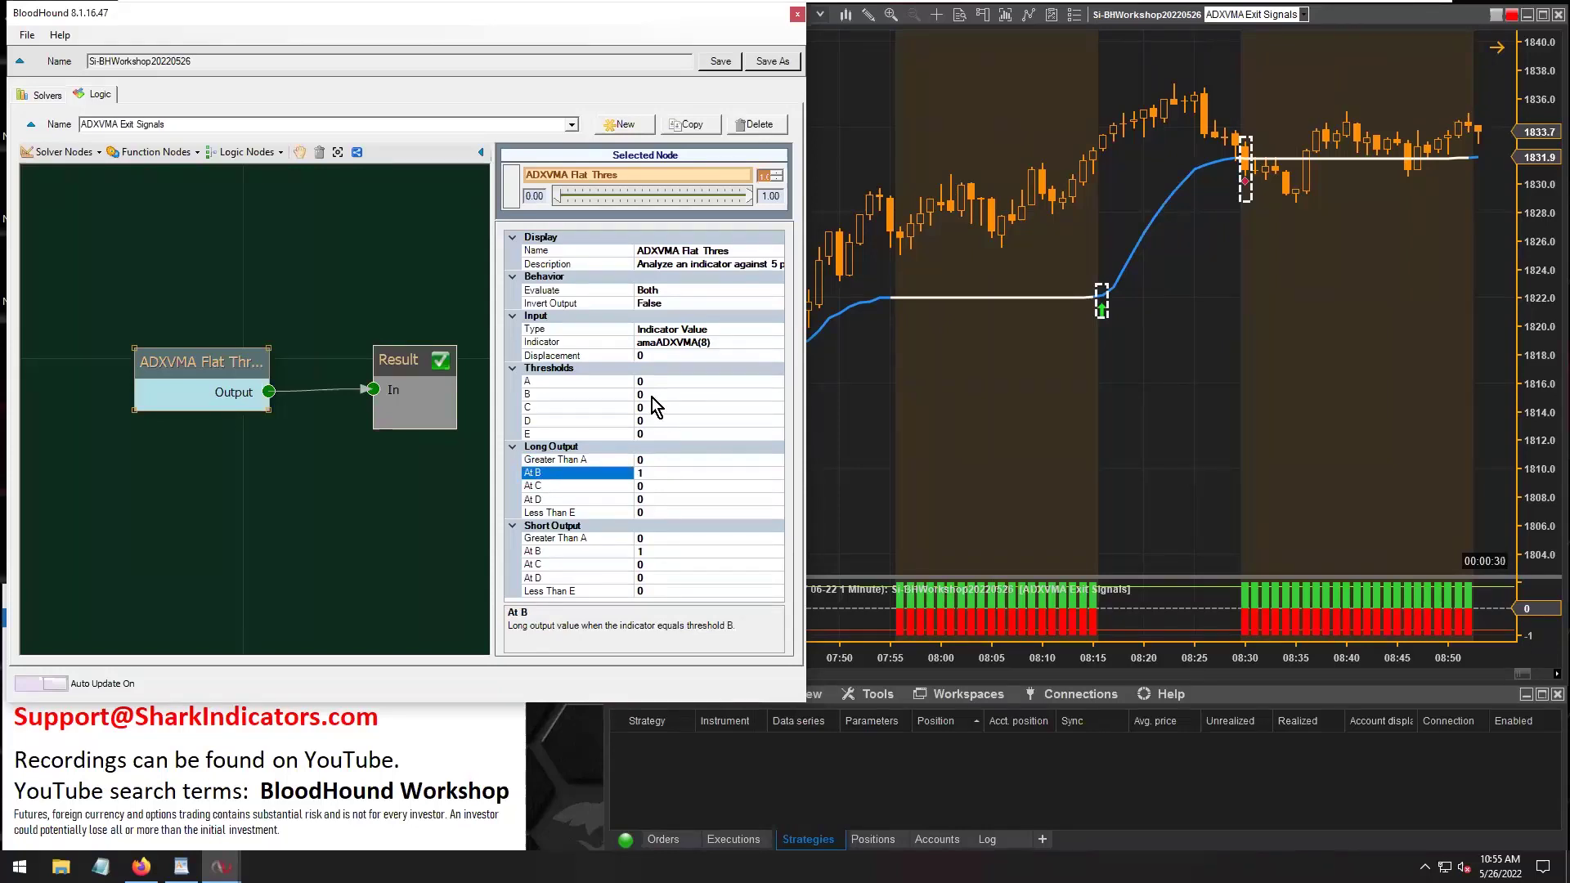
left_click(556, 460)
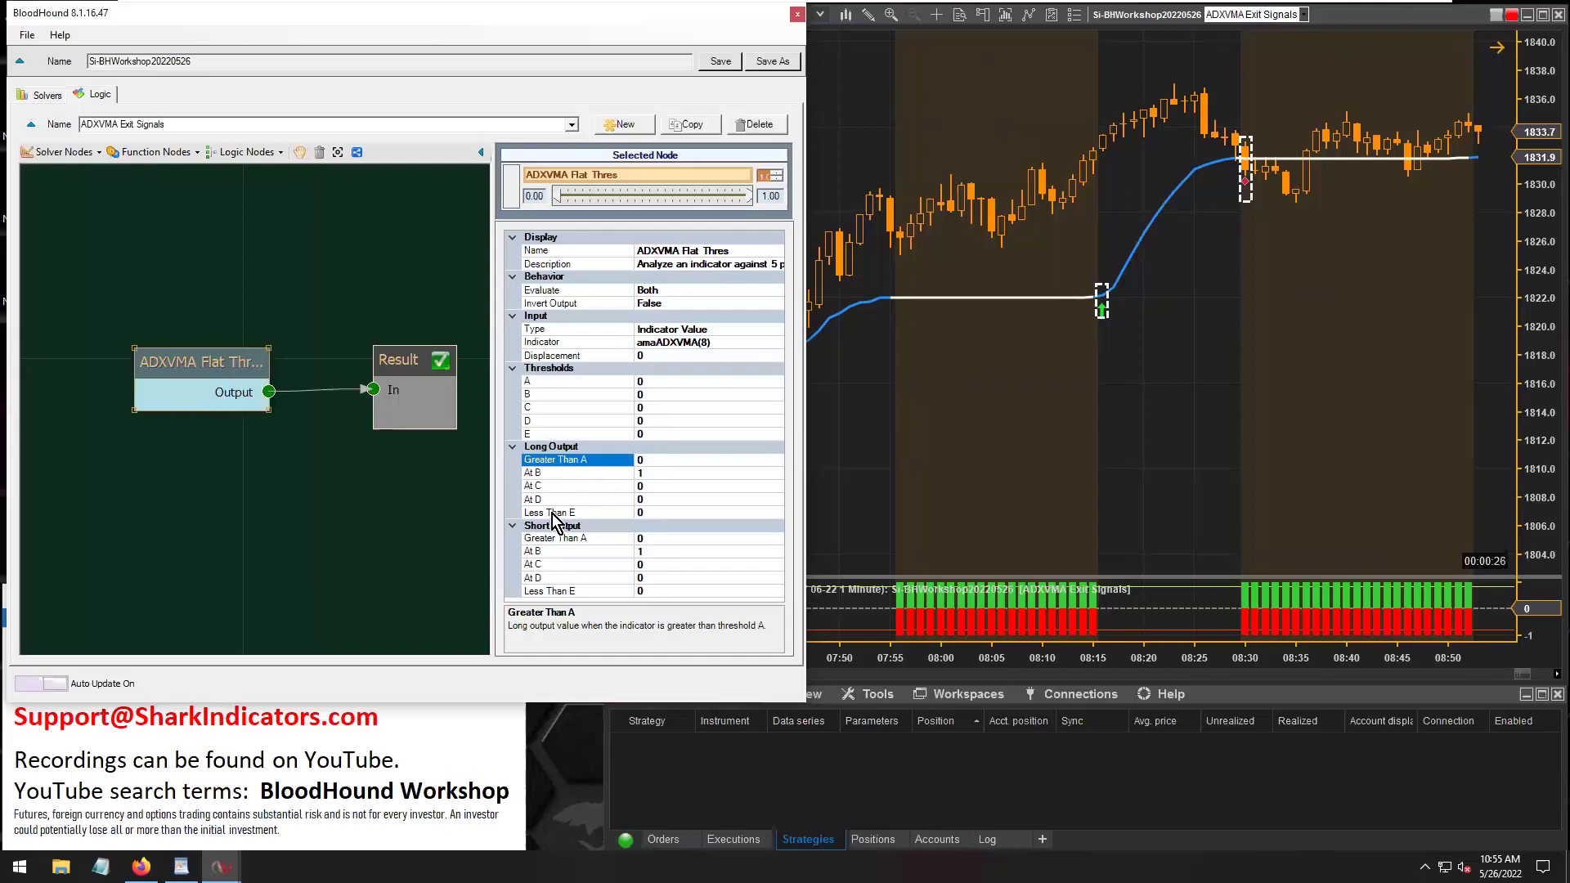
left_click(553, 514)
left_click(573, 474)
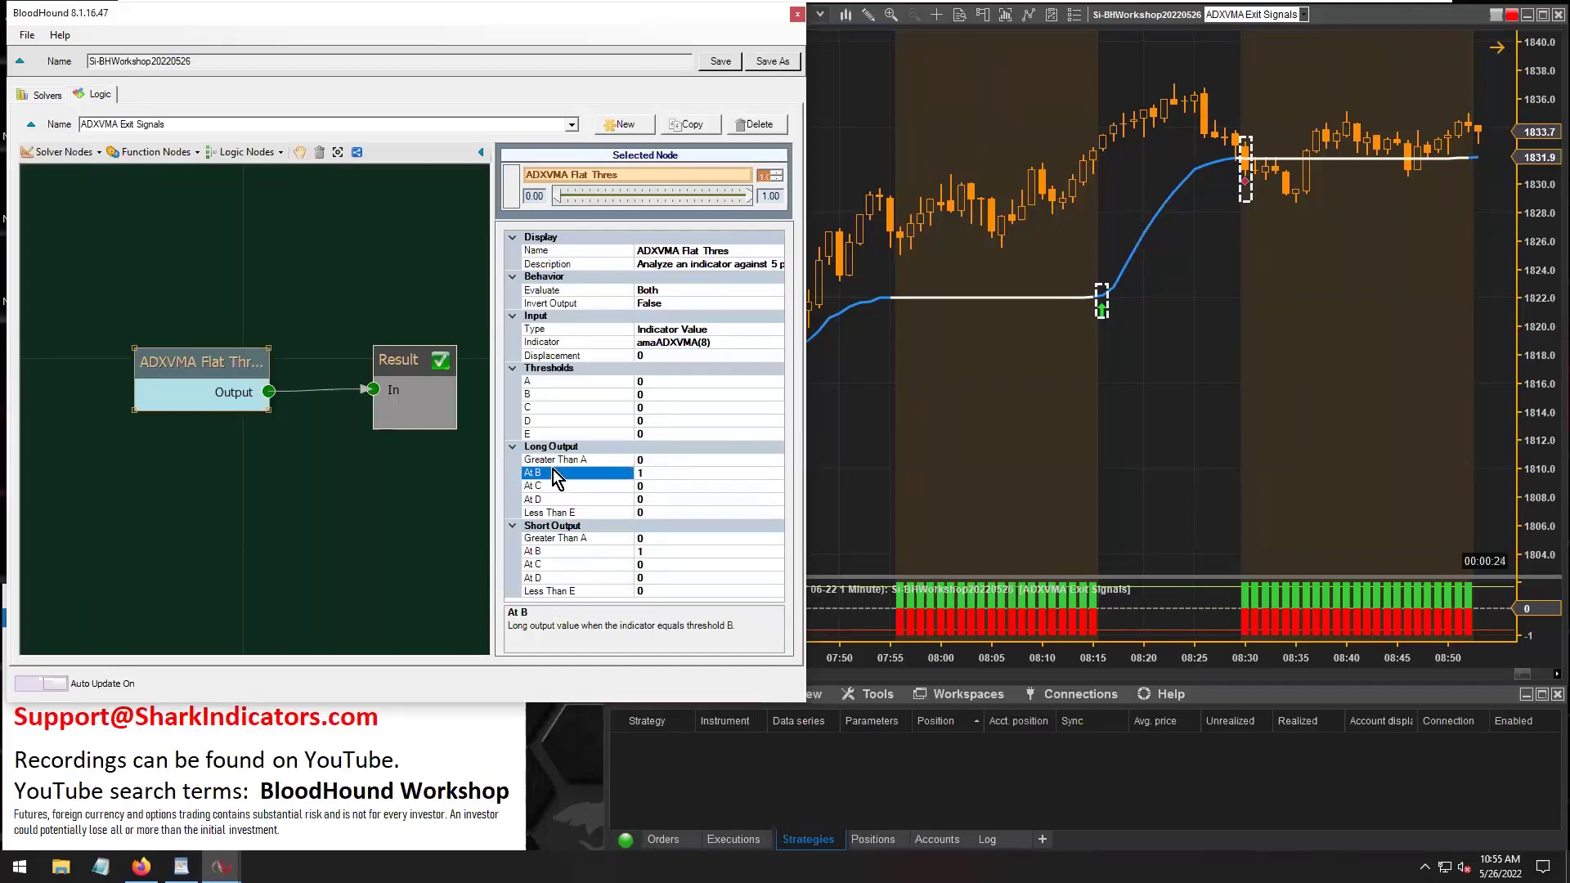
left_click(548, 551)
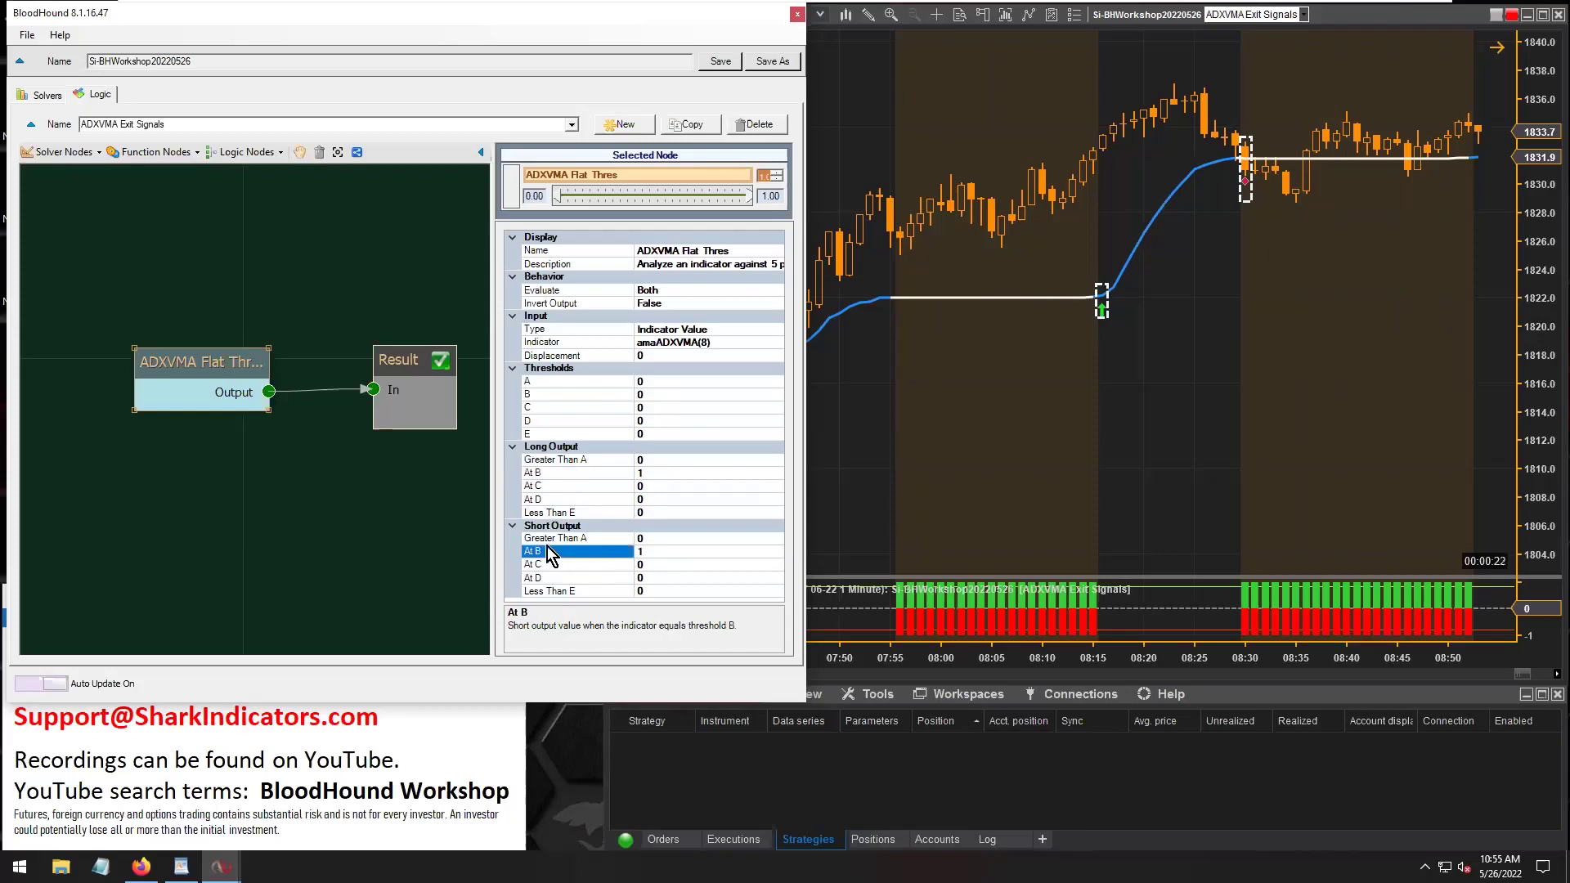
left_click(535, 395)
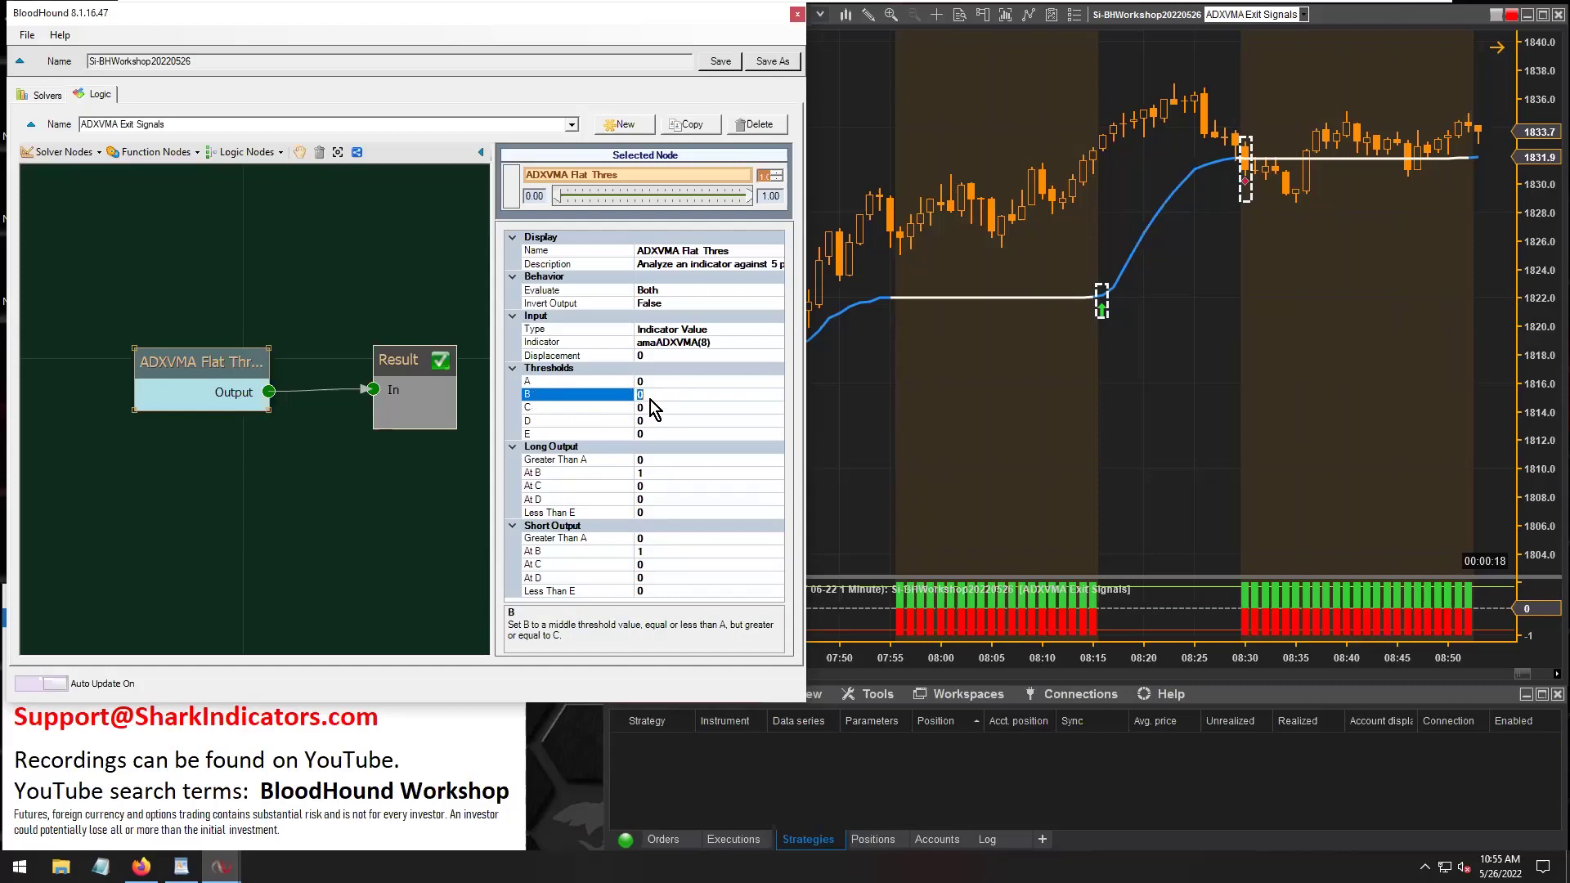
Examine the exit signals on the chart around the flat ADXVMA segment between 07:55 and 08:15 and the green arrow marker after it
left_click(1151, 408)
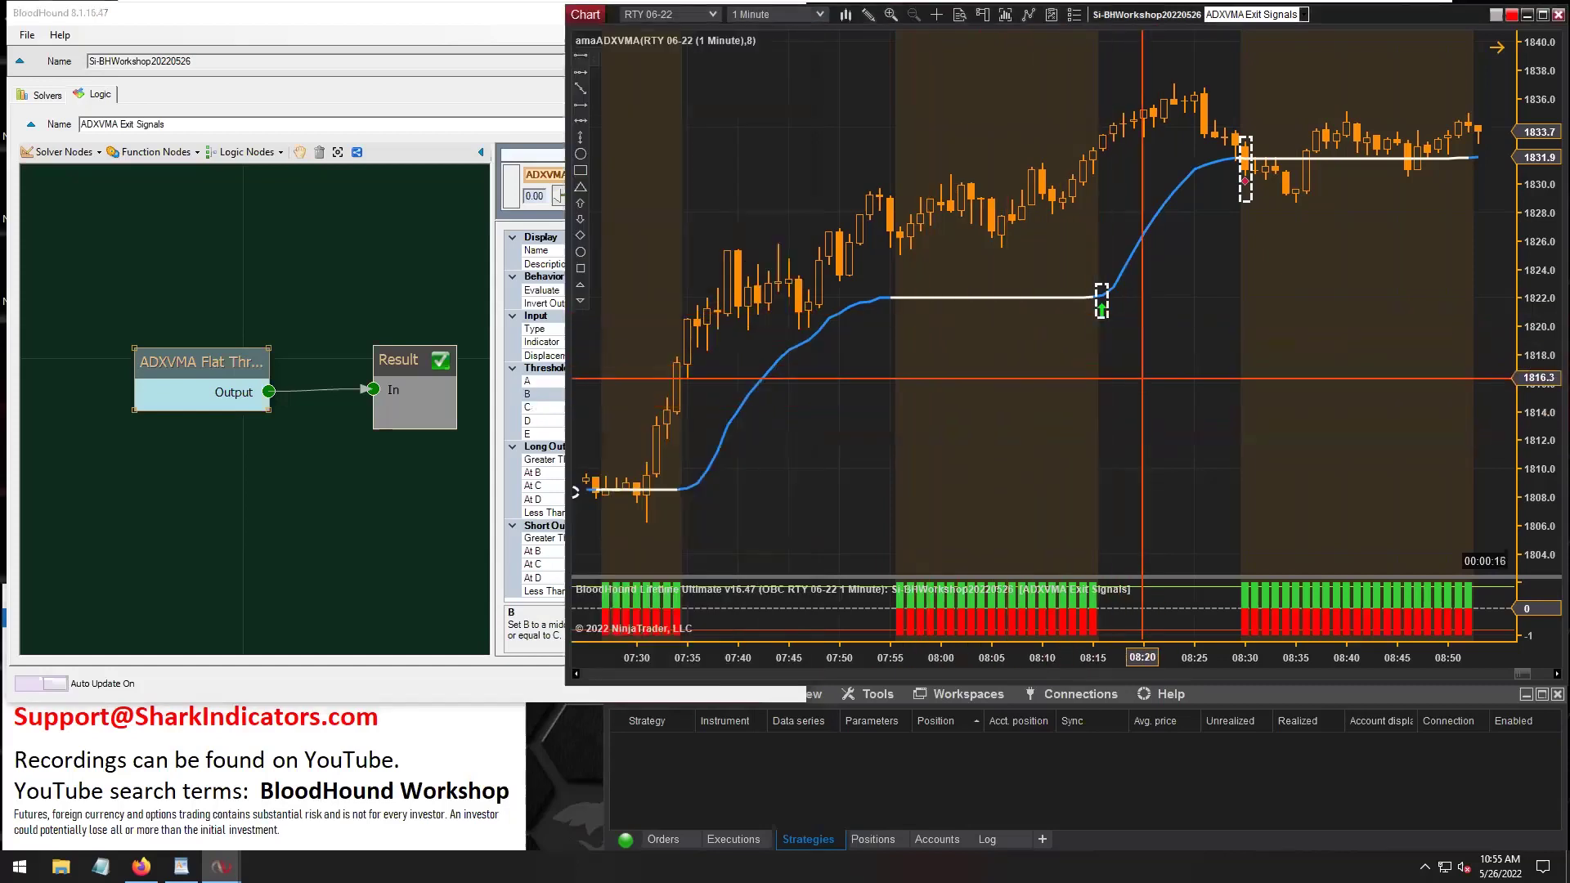
scroll(985, 392, "down", 5)
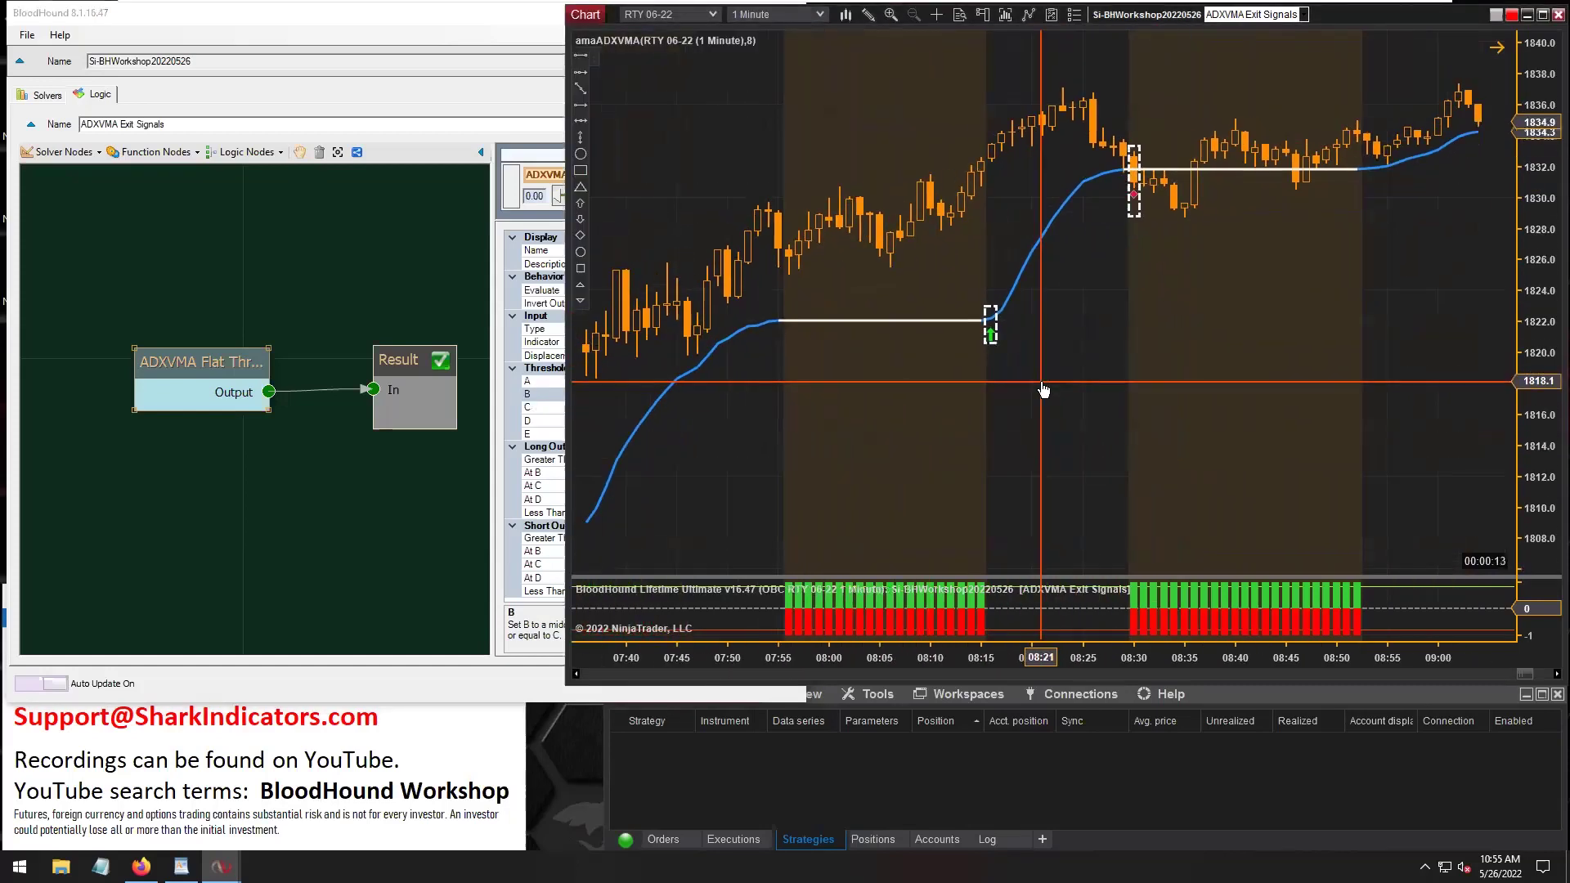
left_click_drag(1043, 390, 1098, 392)
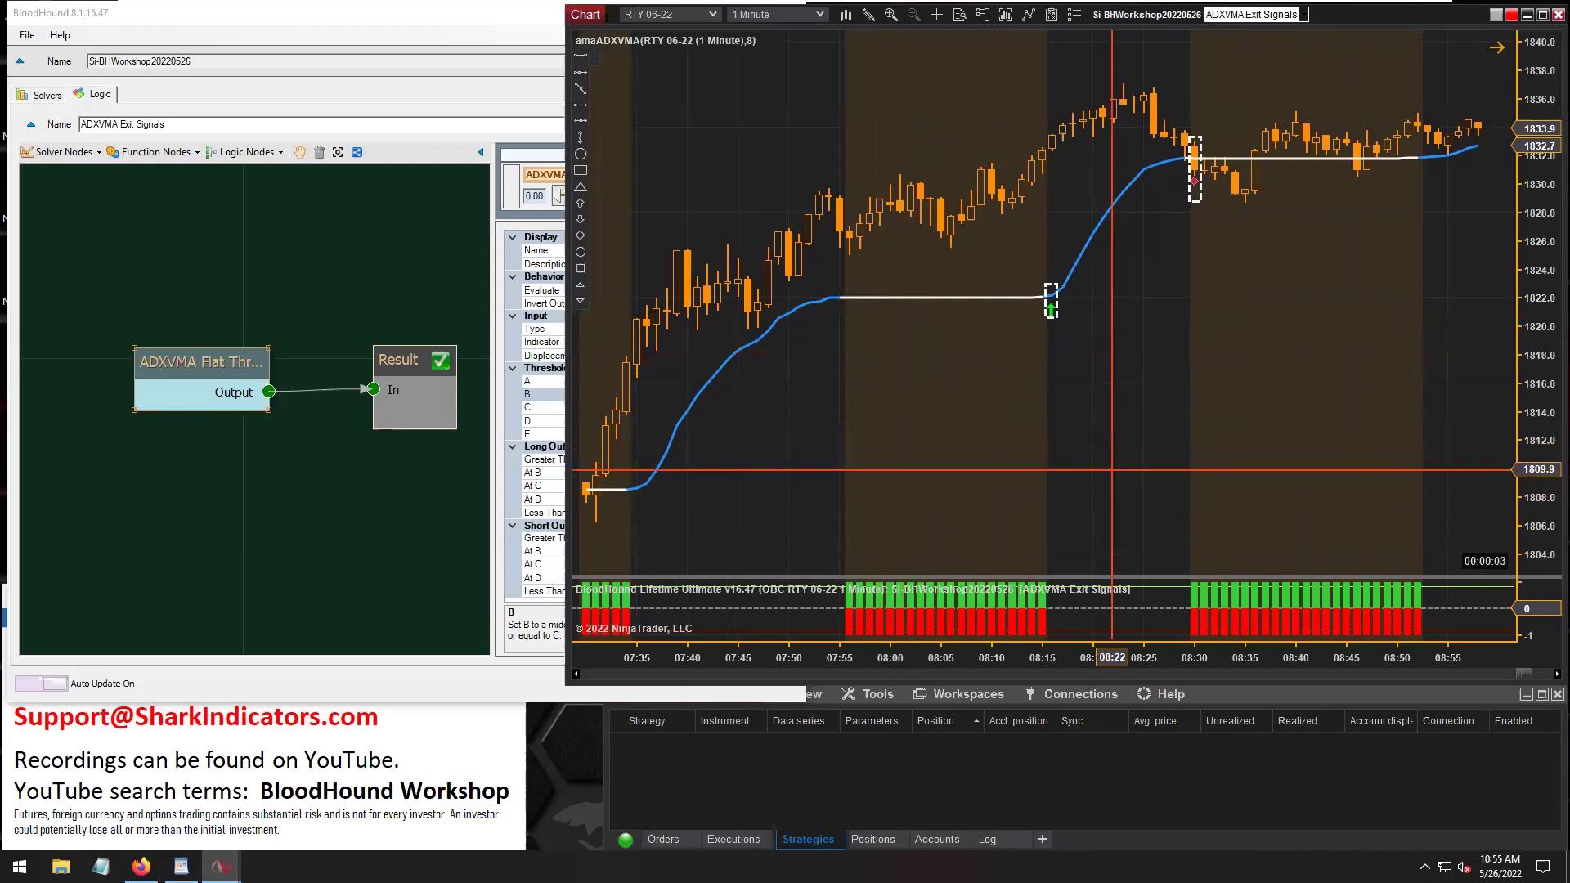
left_click_drag(1313, 658, 953, 658)
scroll(954, 659, "up", 5)
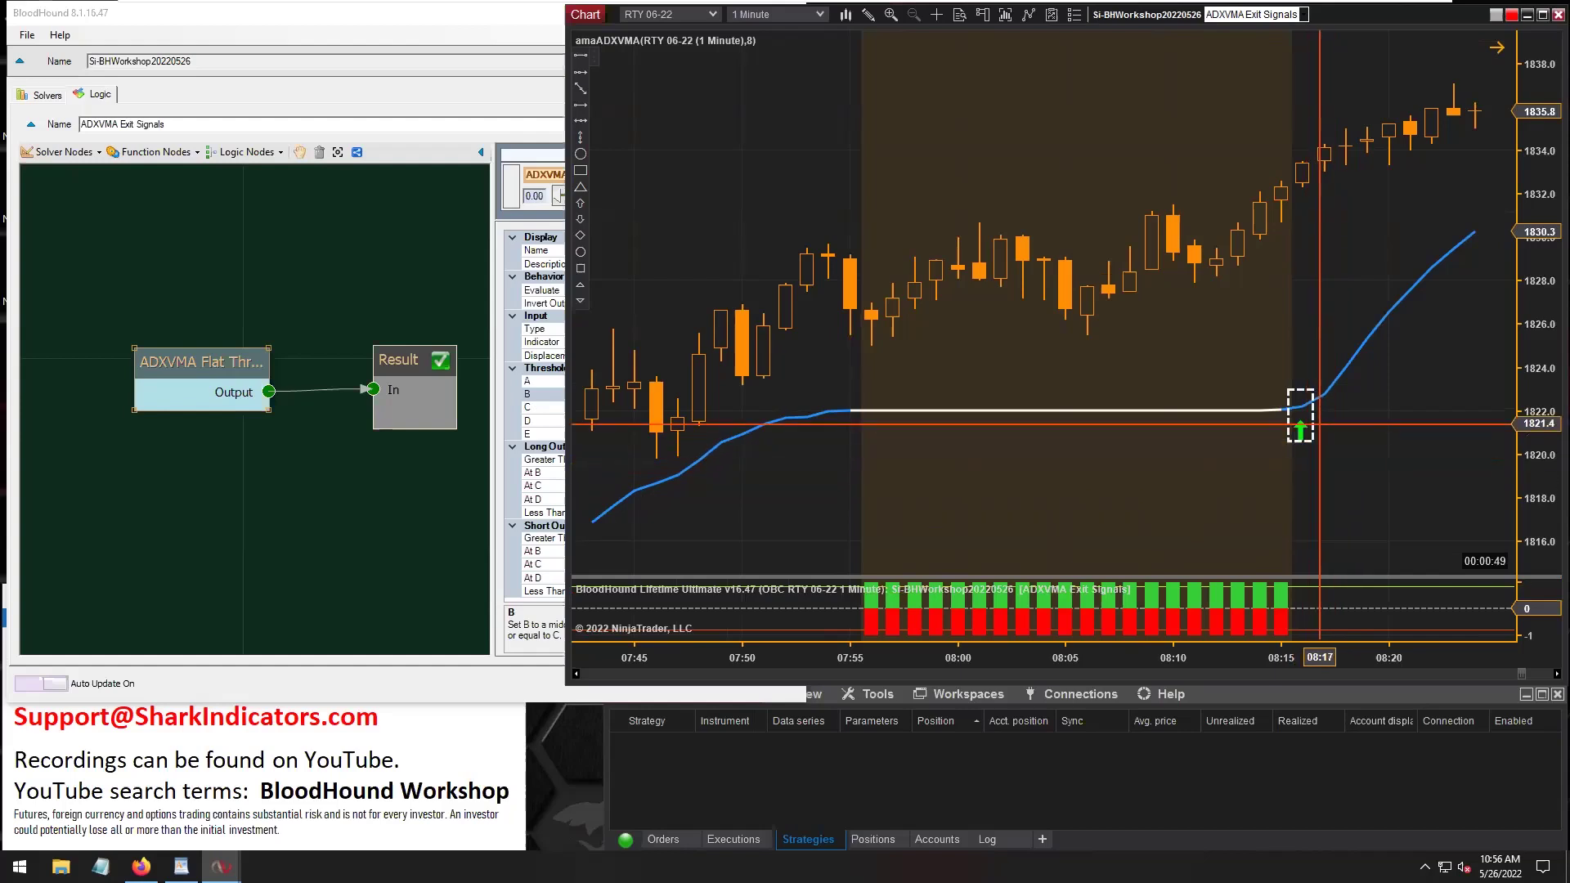
left_click(1311, 436)
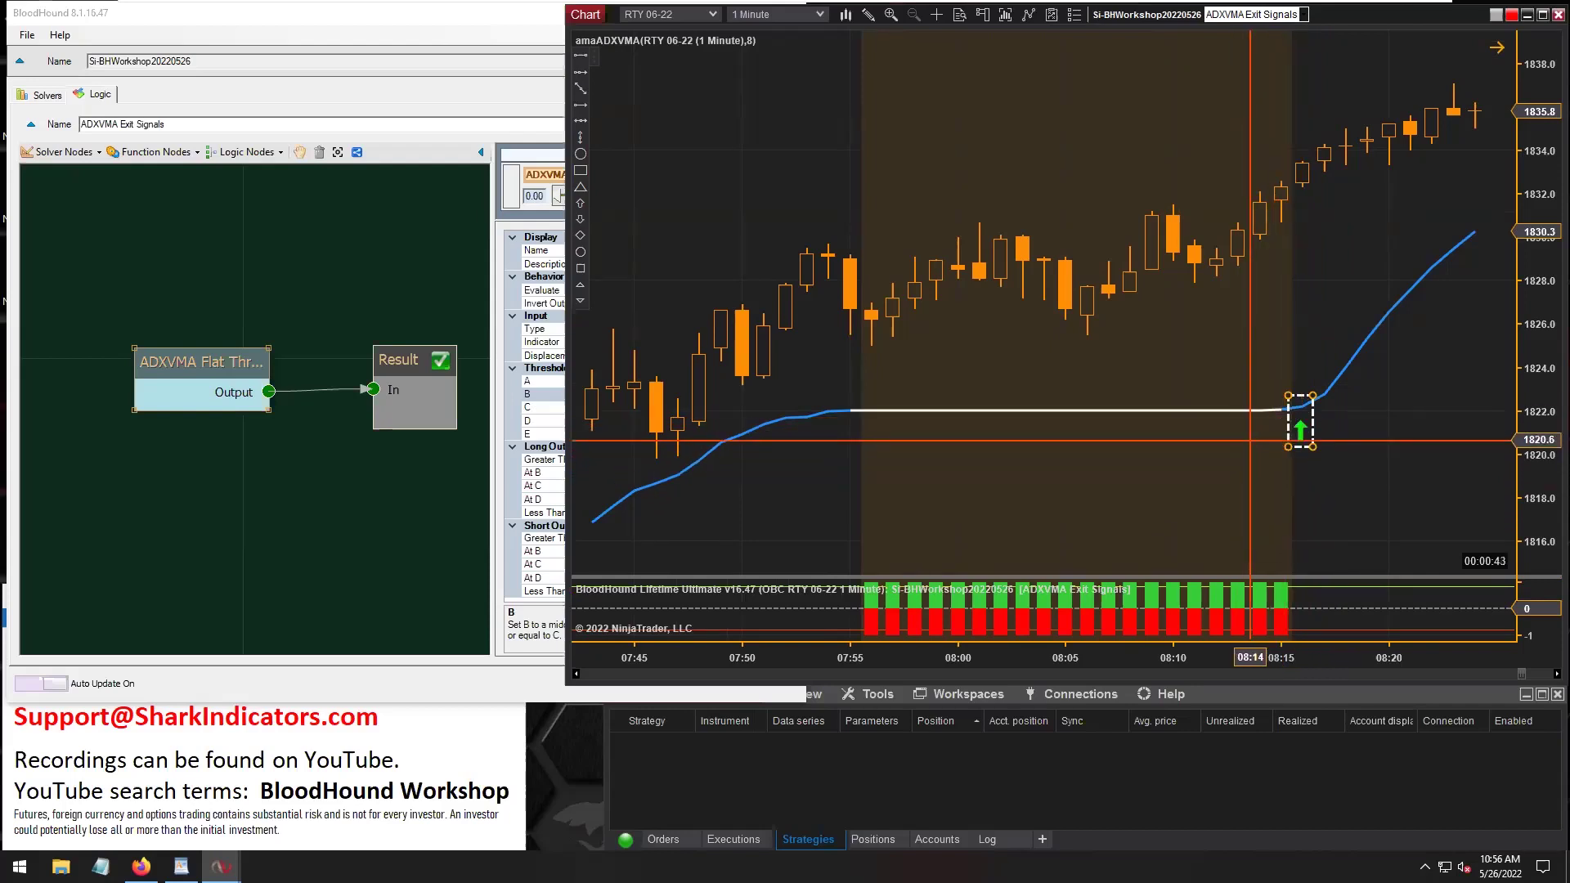
left_click(1128, 410)
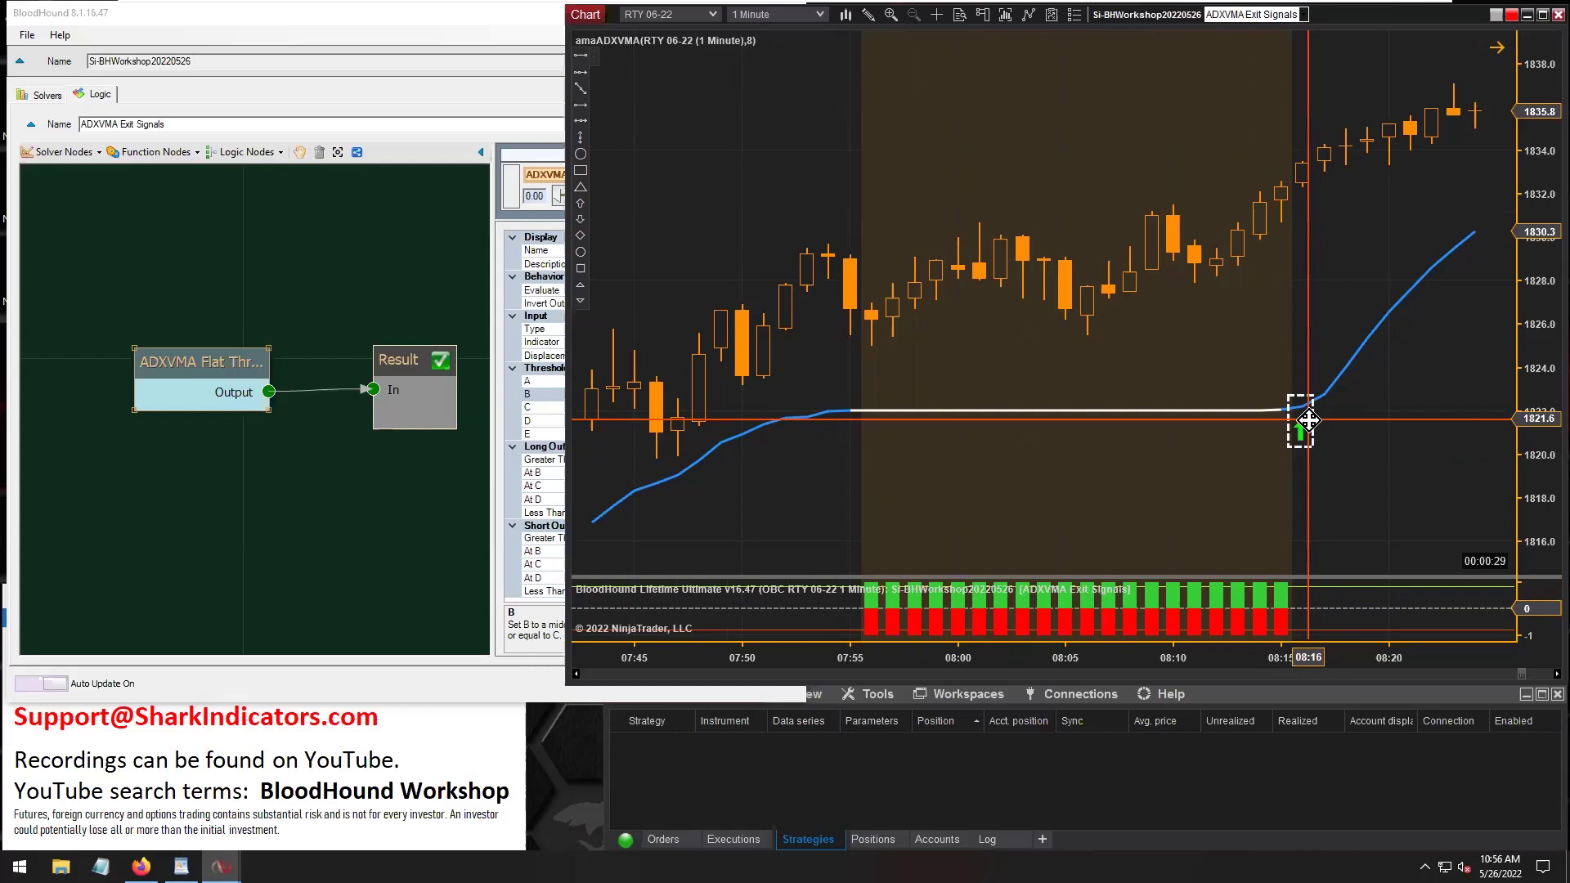
Move the ADXVMA Flat Thres node slightly closer to the Result node and level with it
mouse_move(193, 361)
mouse_move(193, 360)
left_mouse_down()
mouse_move(155, 357)
mouse_move(173, 356)
left_mouse_up()
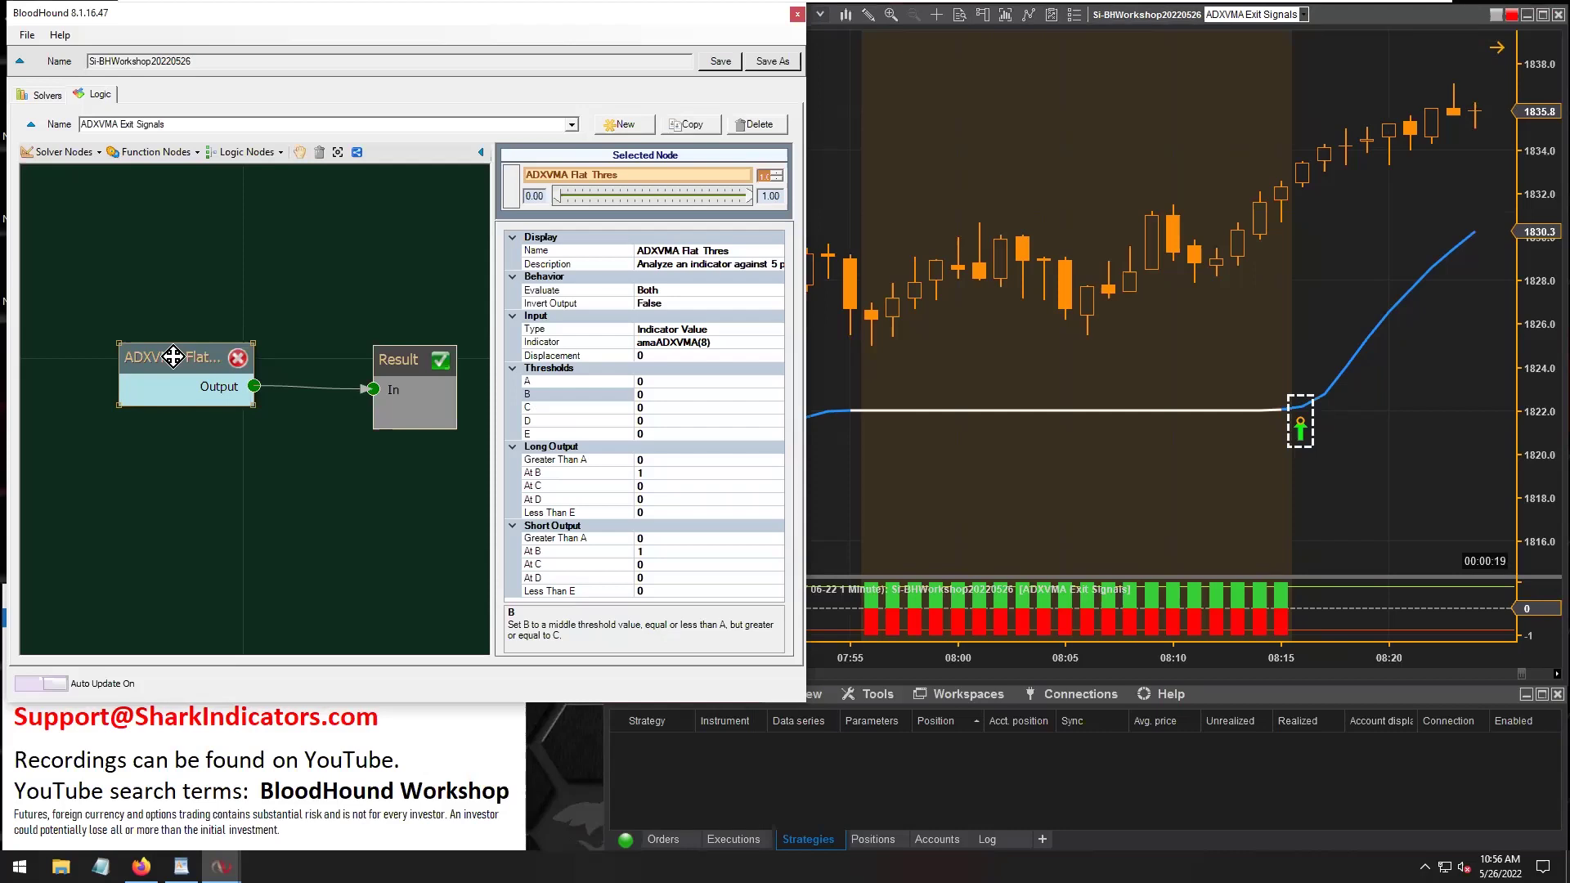
left_click_drag(172, 357, 203, 361)
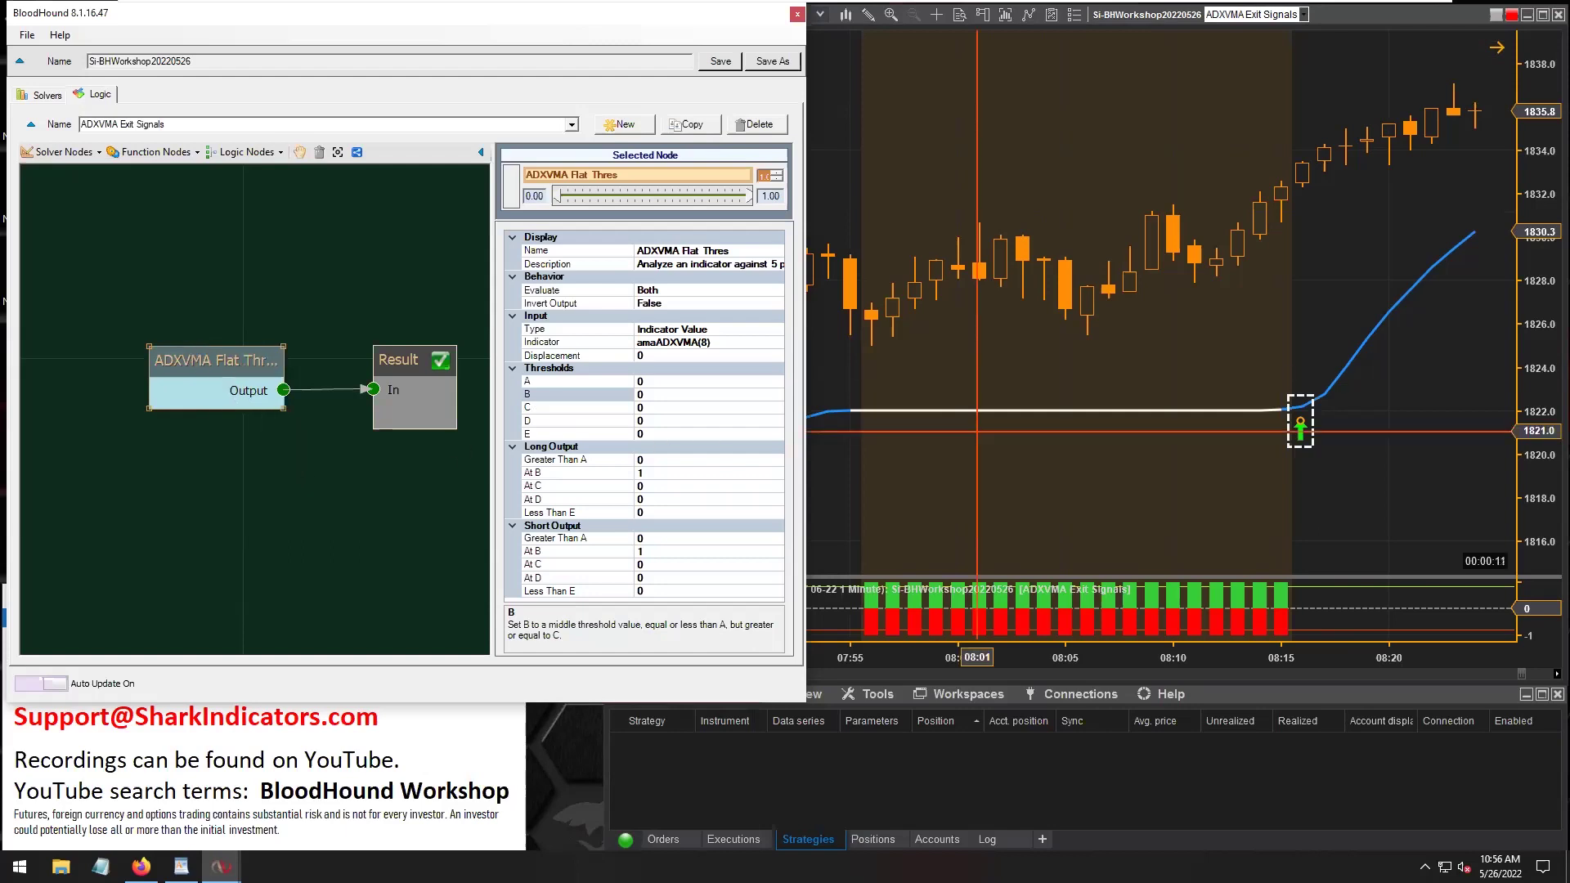
Check the exit signals across a wider range of earlier bars on the chart, and close the BloodHound window
left_click(1174, 358)
left_click_drag(930, 656, 1051, 652)
left_click_drag(1156, 372, 1226, 445)
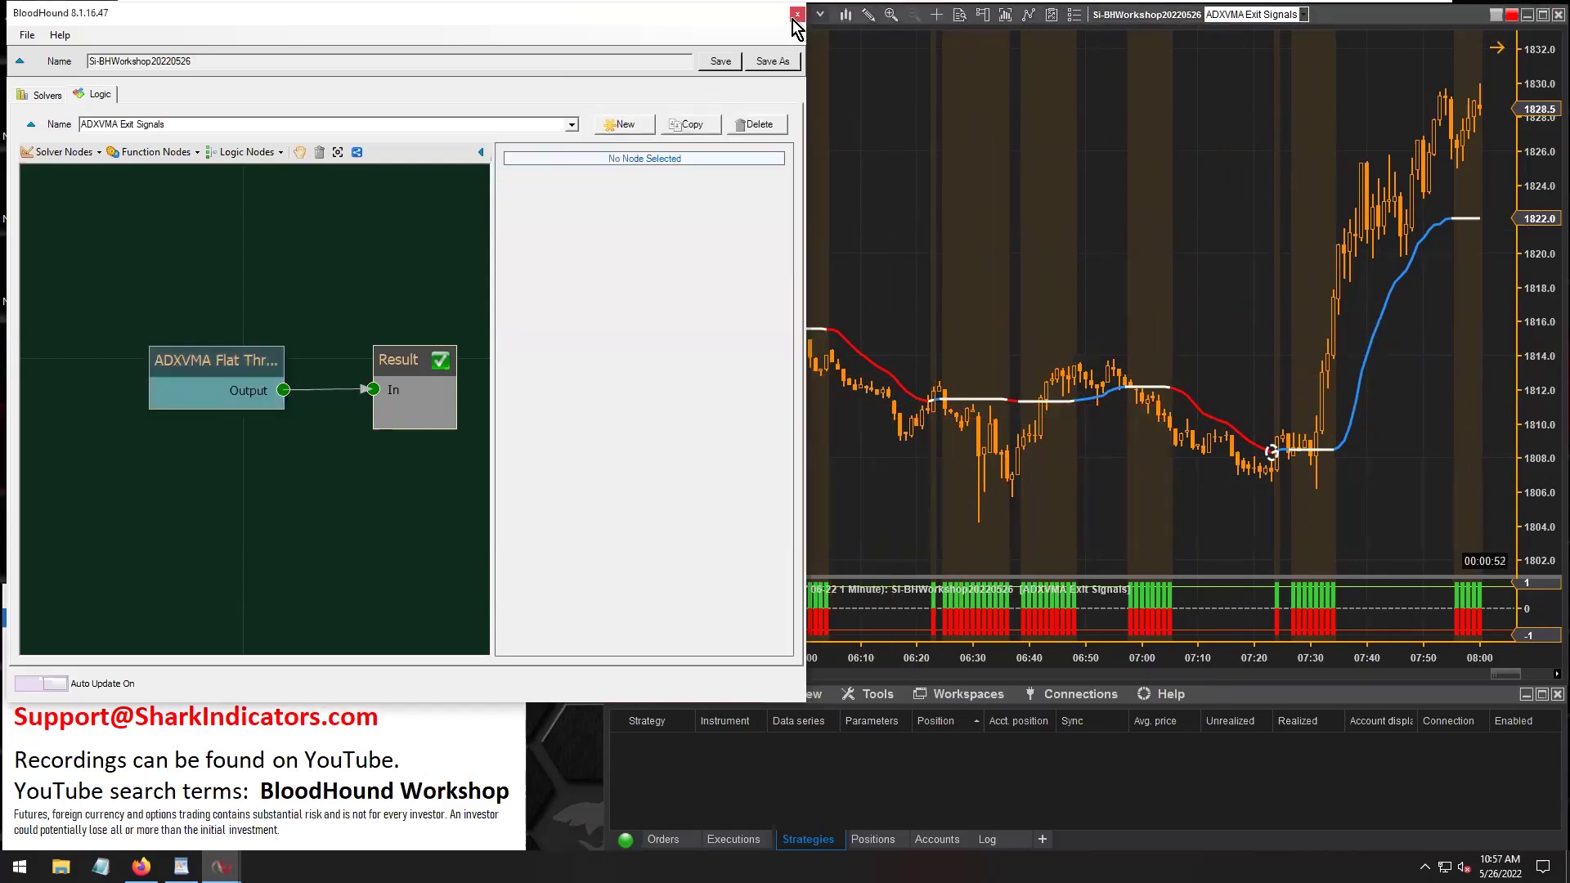
left_click(793, 19)
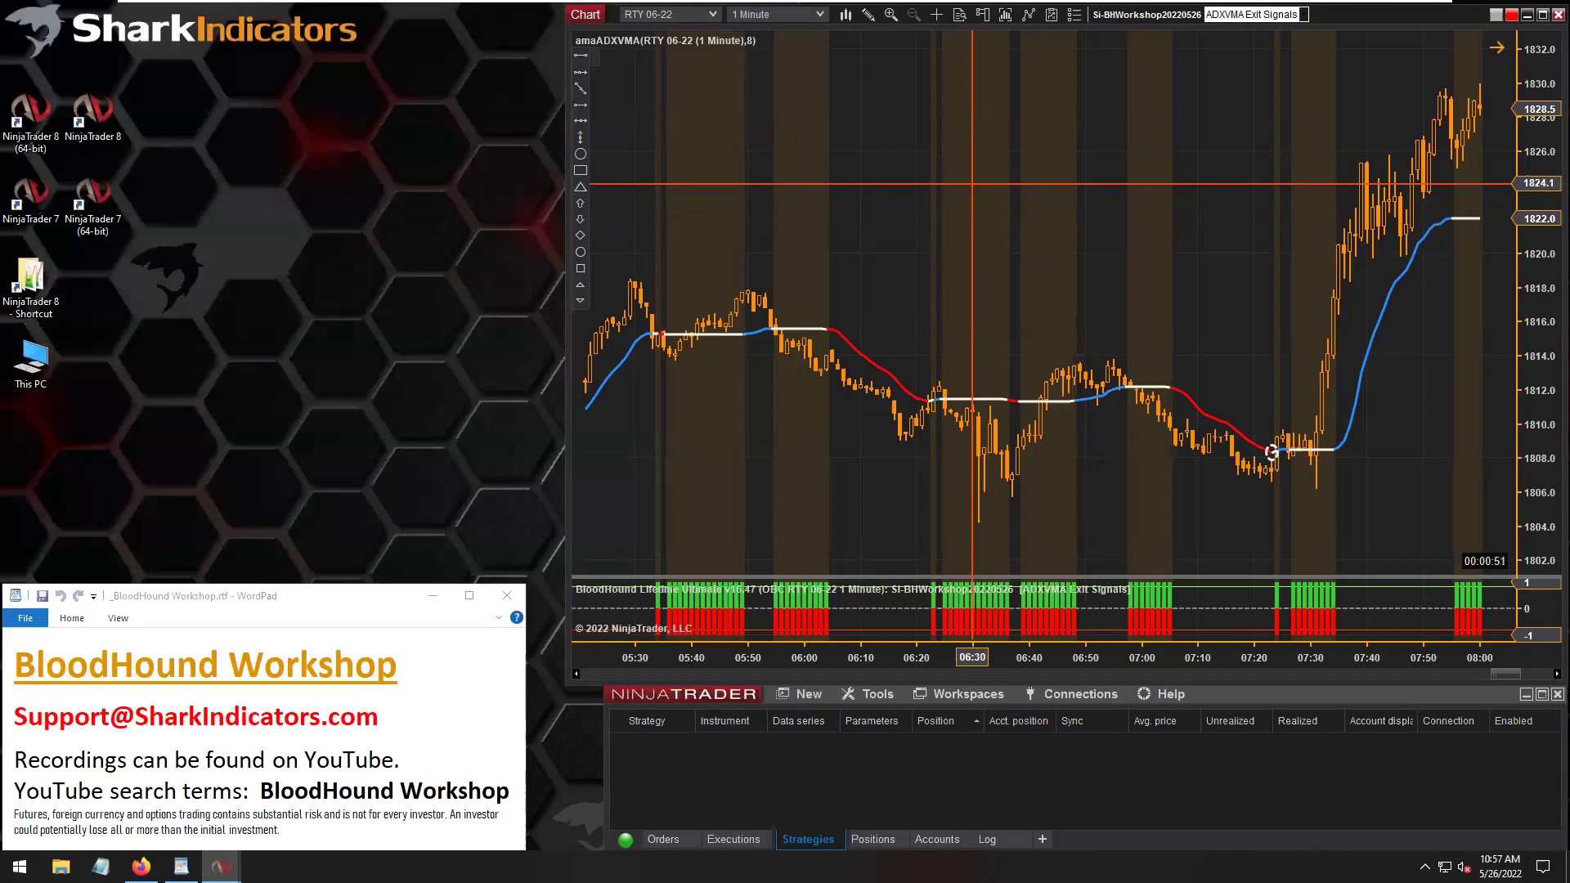
Compare the two logics on the chart by displaying ADXVMA Entry Signal (on 1st bar) and switching back to ADXVMA Exit Signals
left_click(1267, 15)
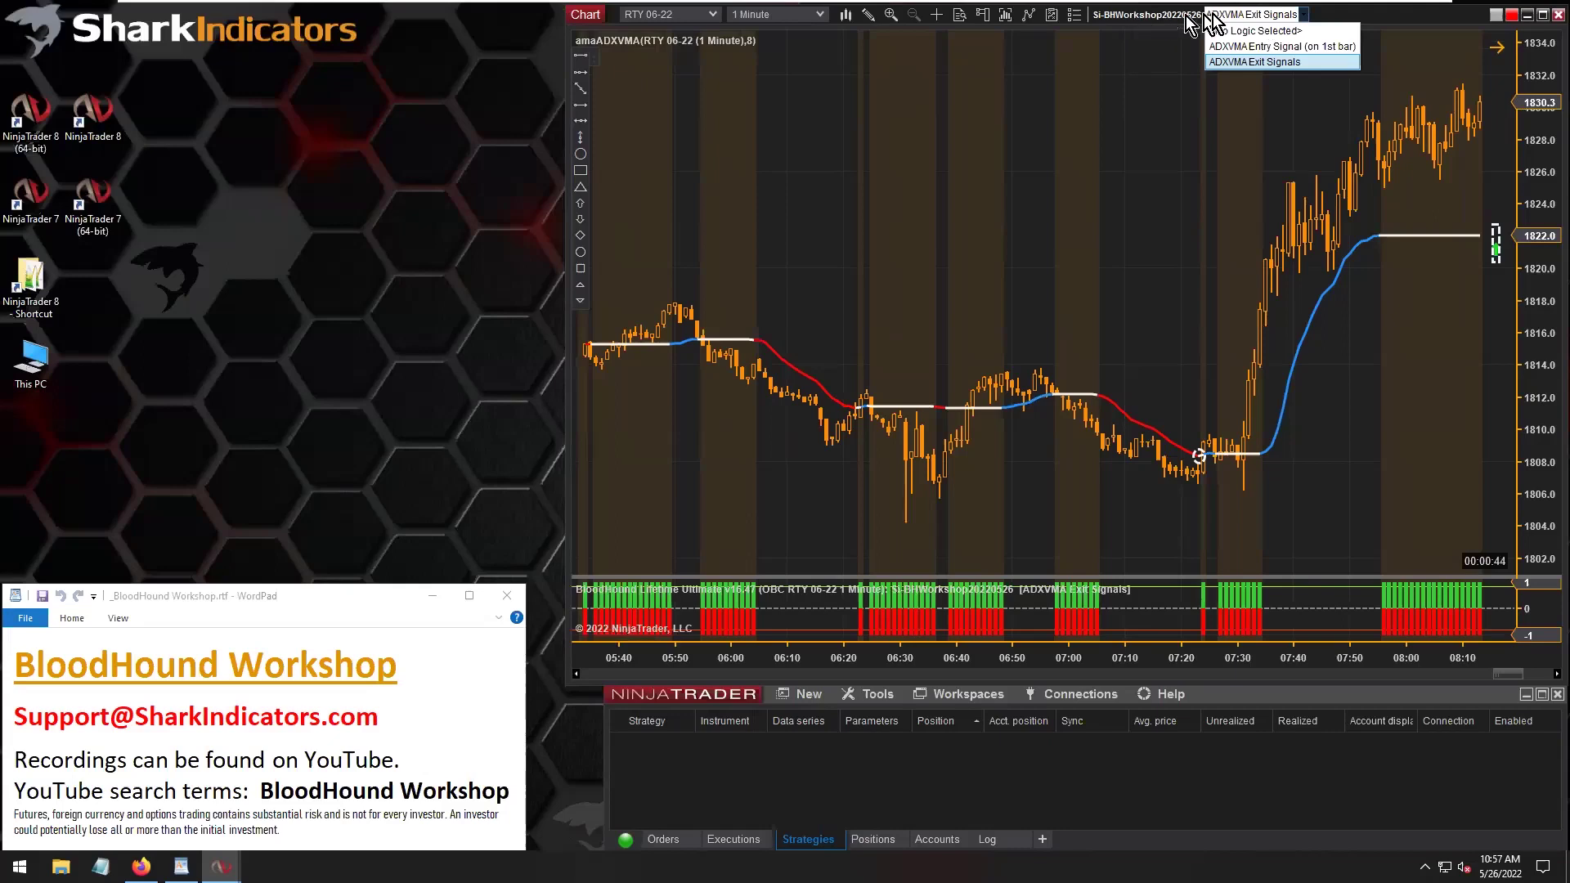
left_click(1249, 47)
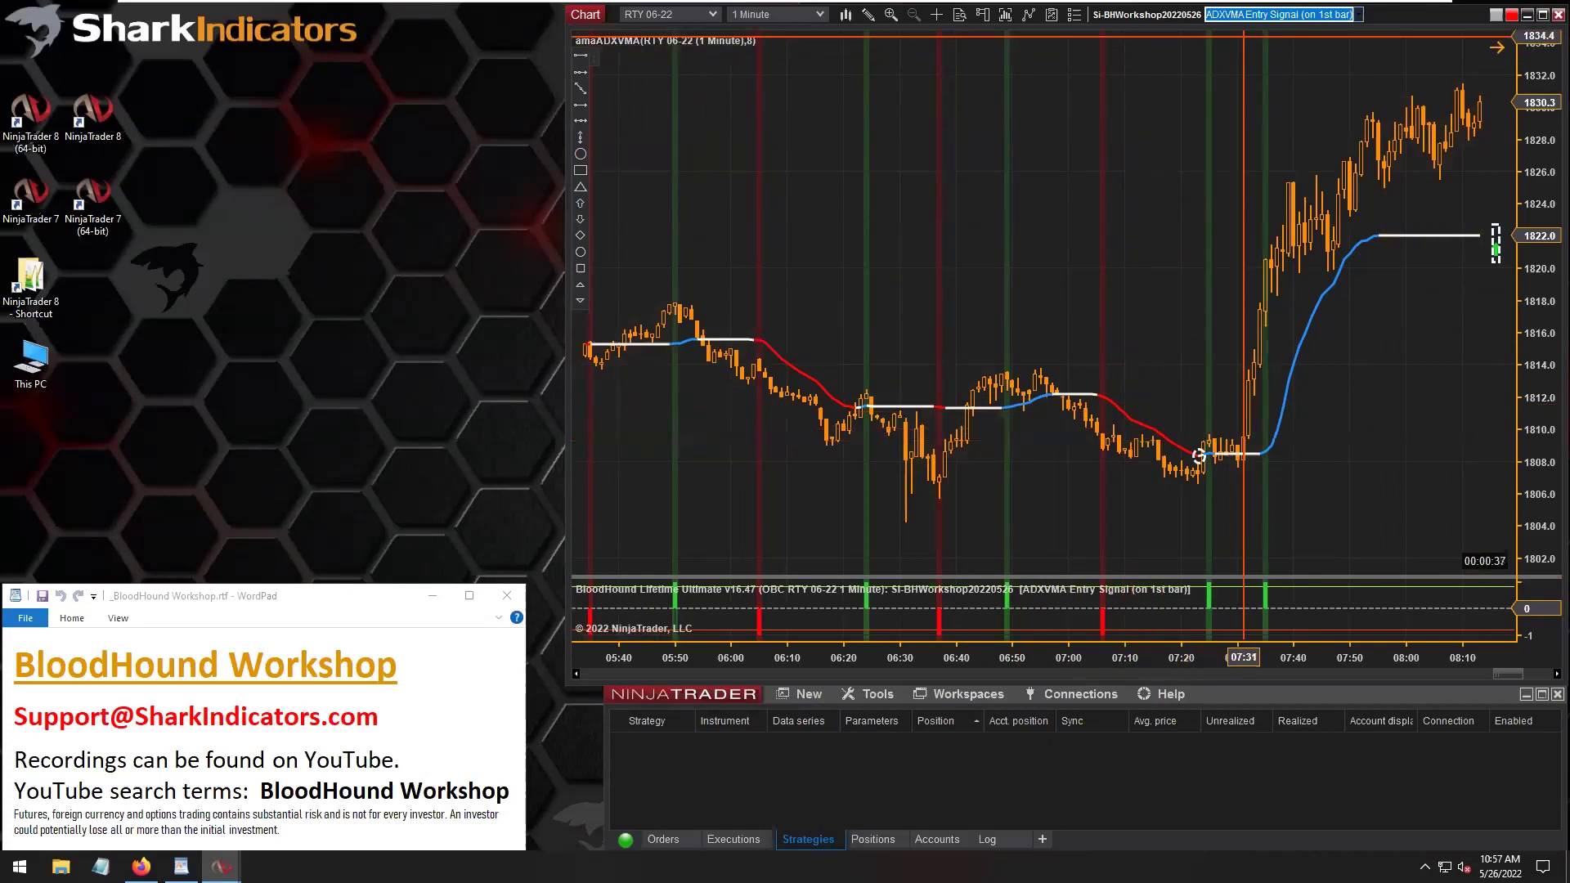
left_click(1263, 15)
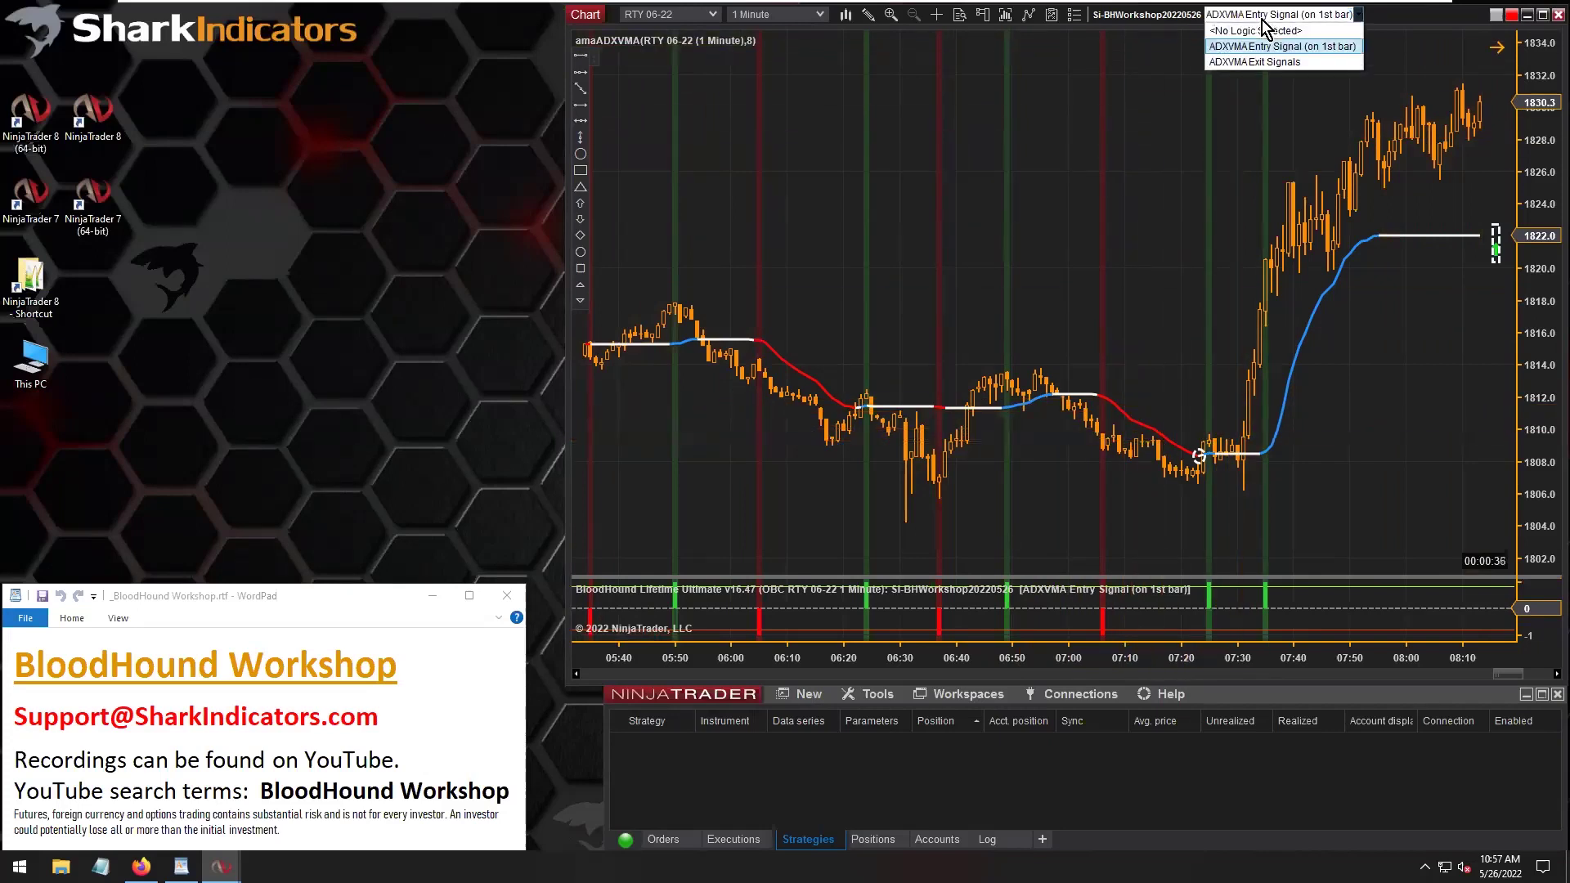
left_click(1259, 63)
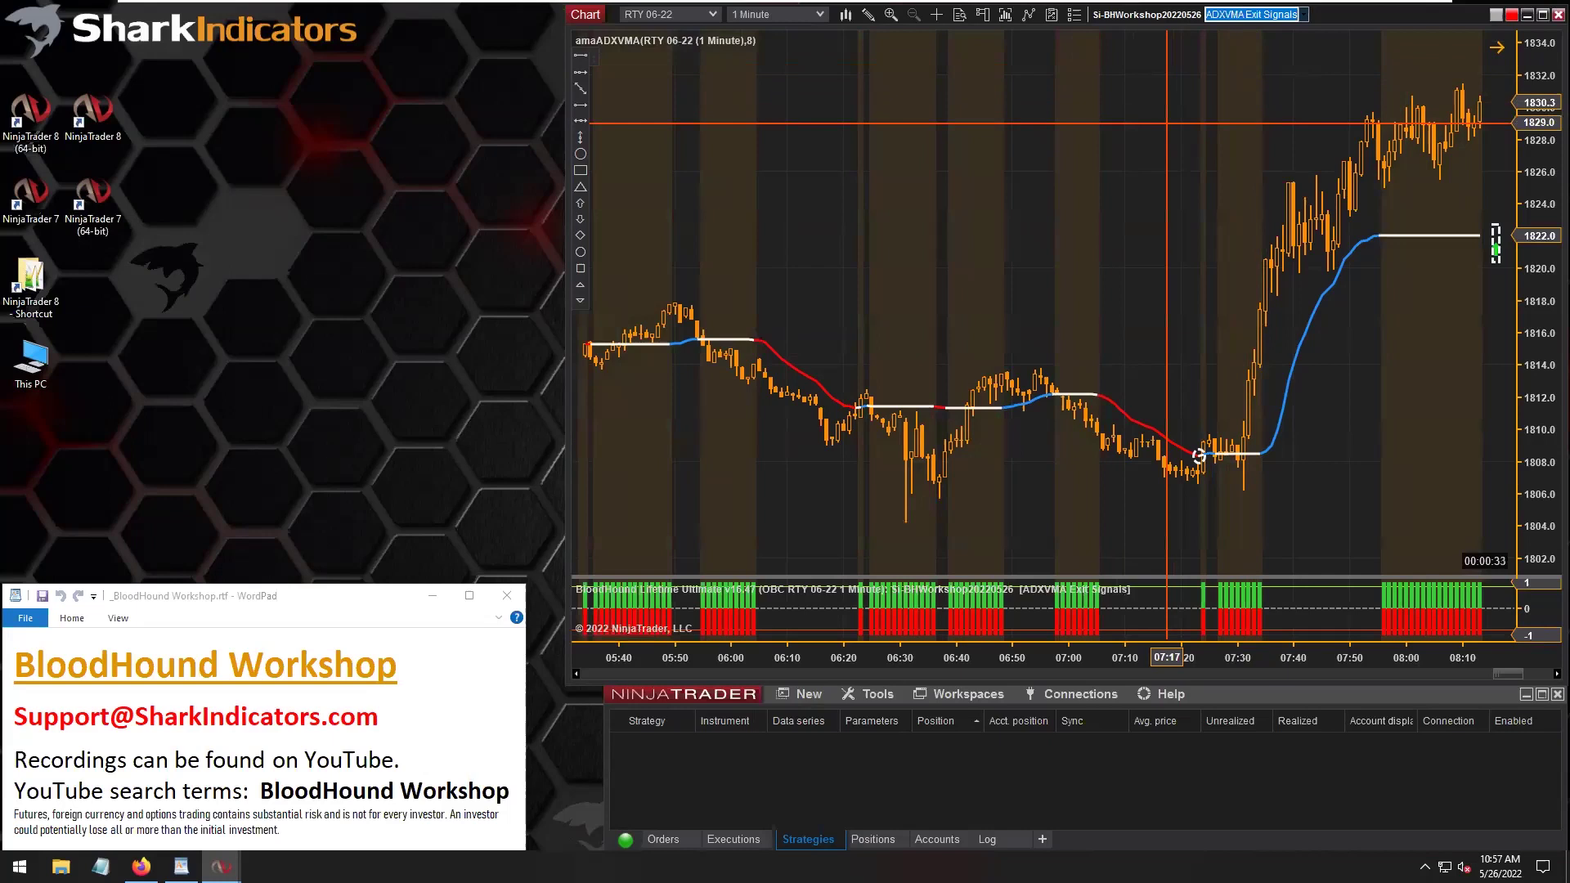
left_click(1167, 123)
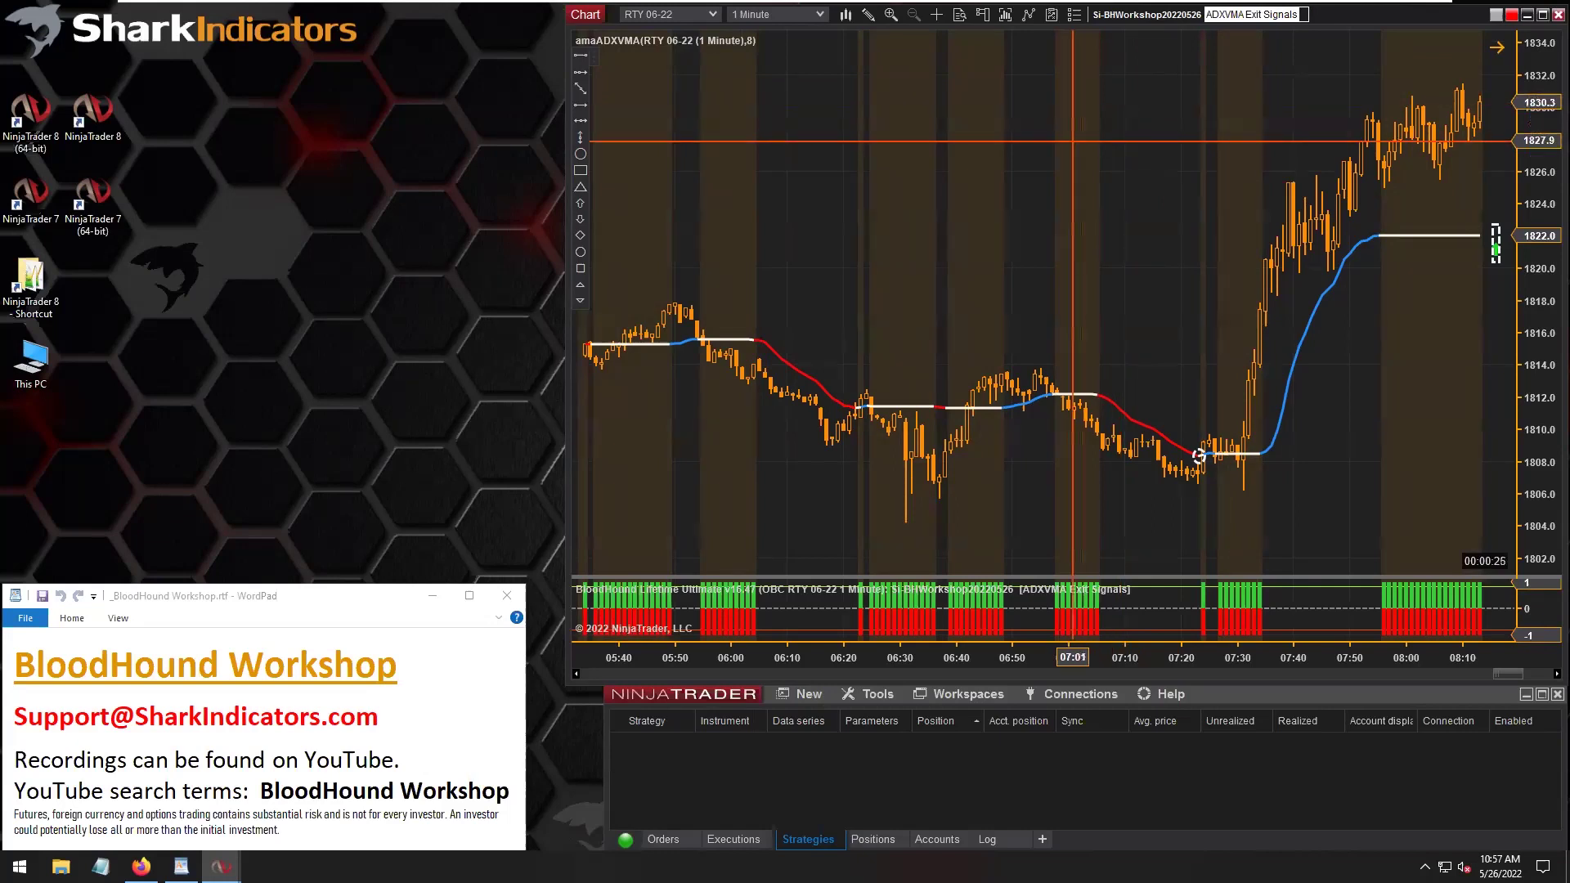
Add the SharkIndicators Raven strategy to the RTY 06-22 chart's configured strategies, moving the strategies window clear of the chart
right_click(814, 106)
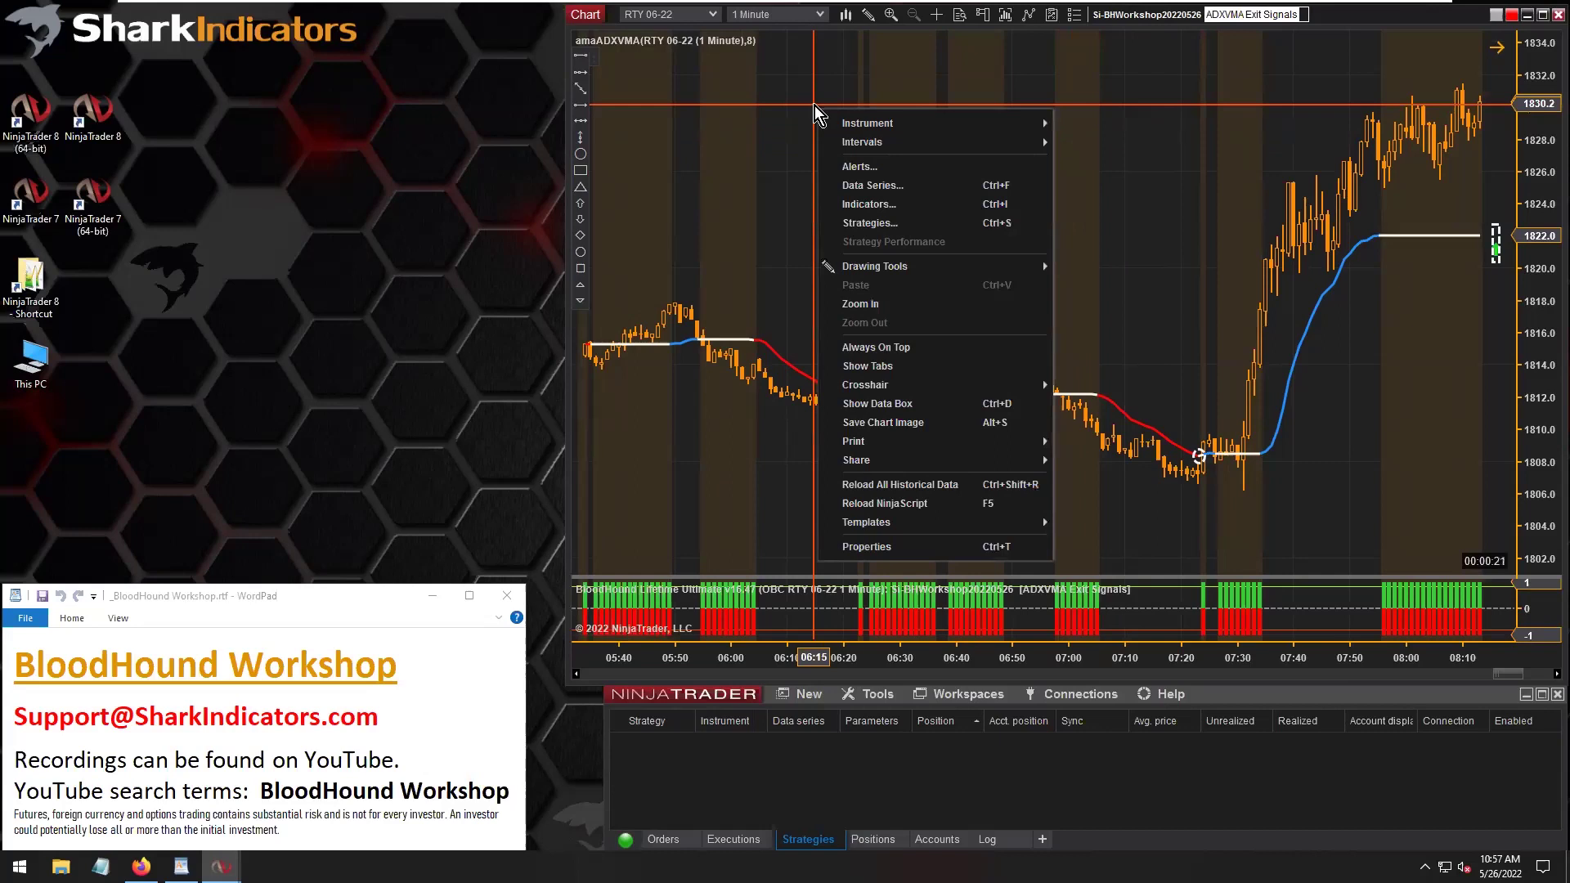
left_click(860, 226)
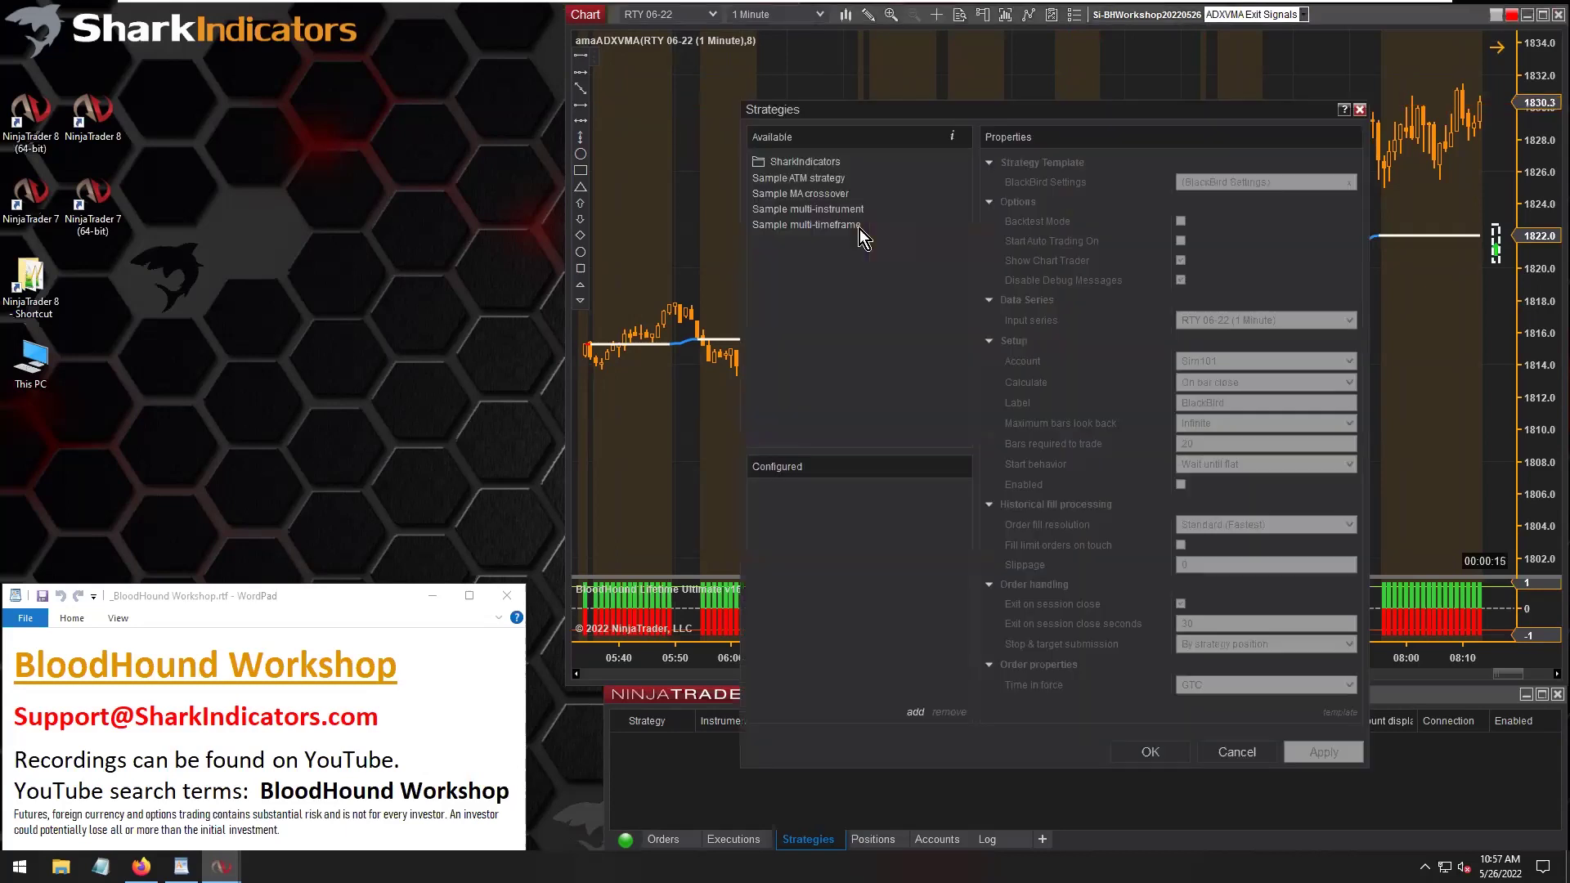
left_click_drag(862, 114, 149, 107)
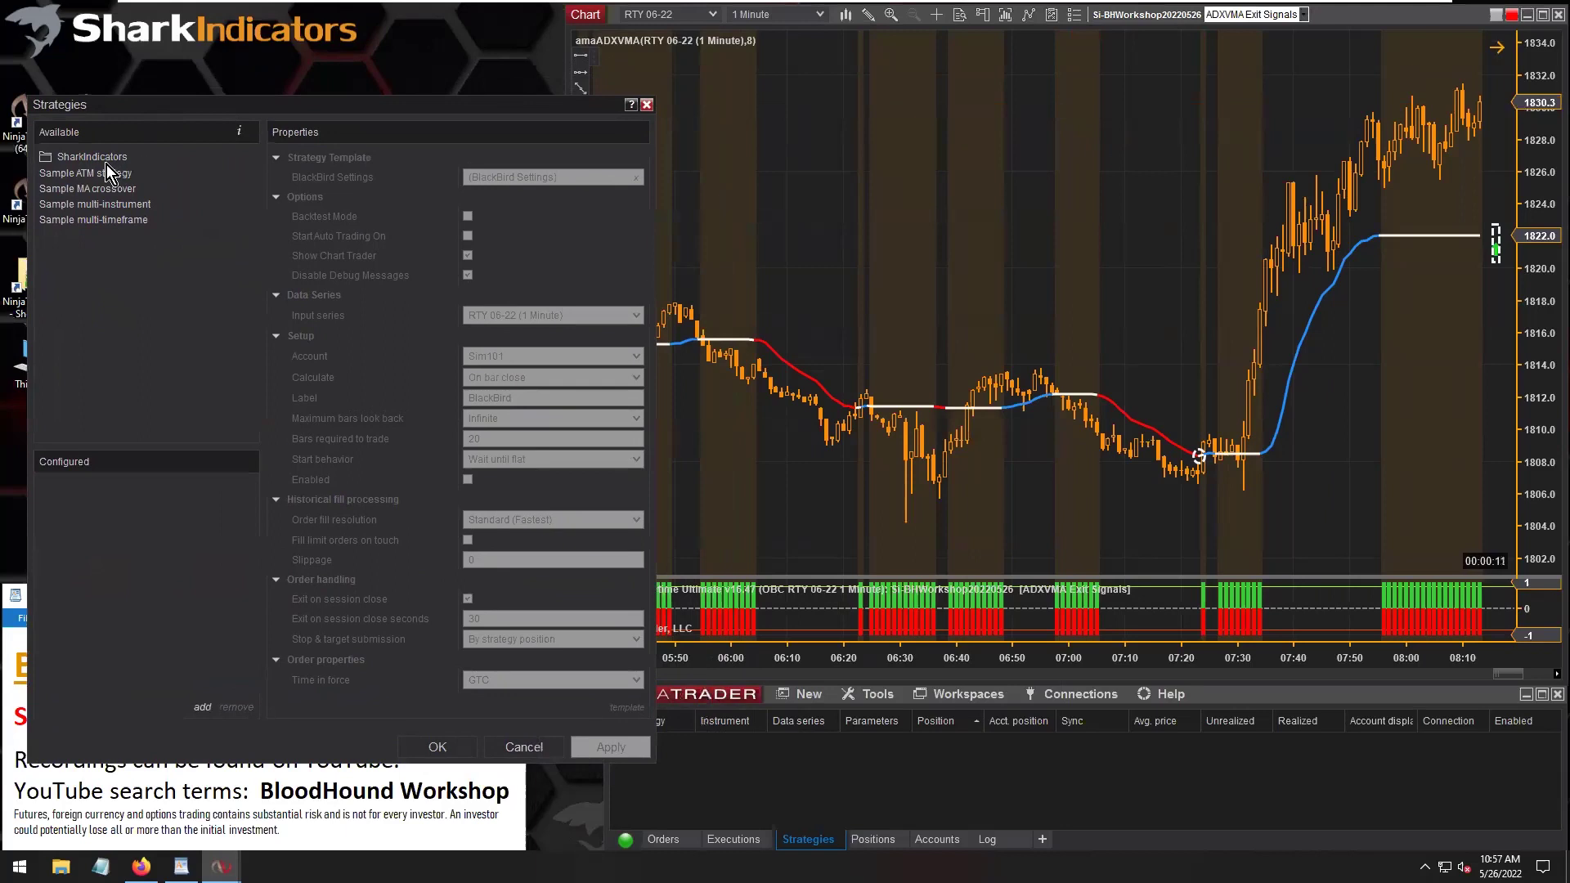
double_click(63, 160)
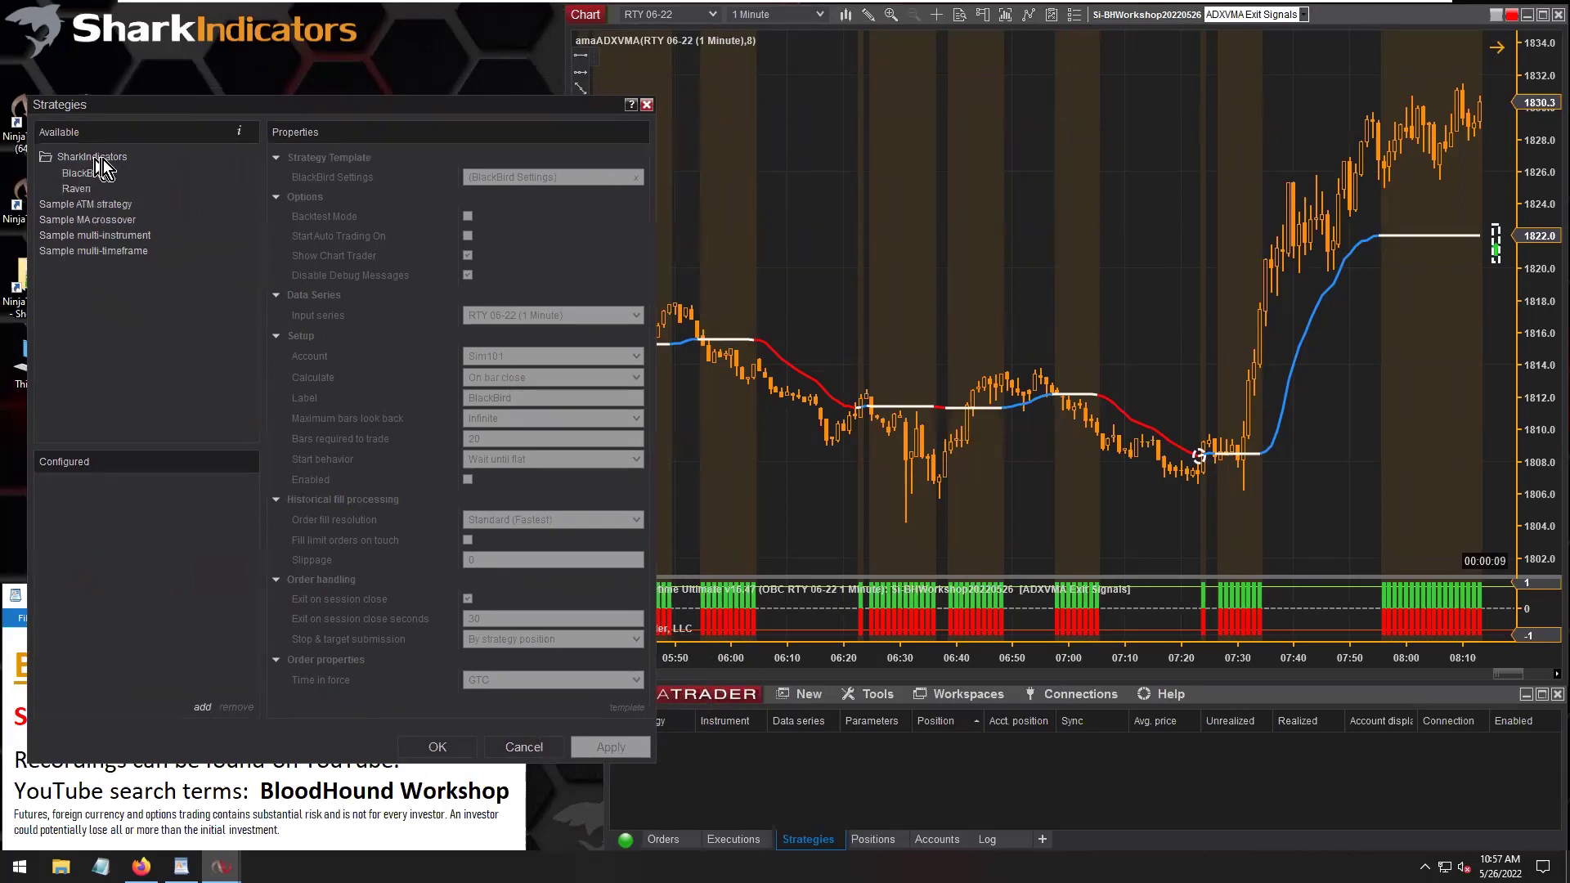
left_click(76, 190)
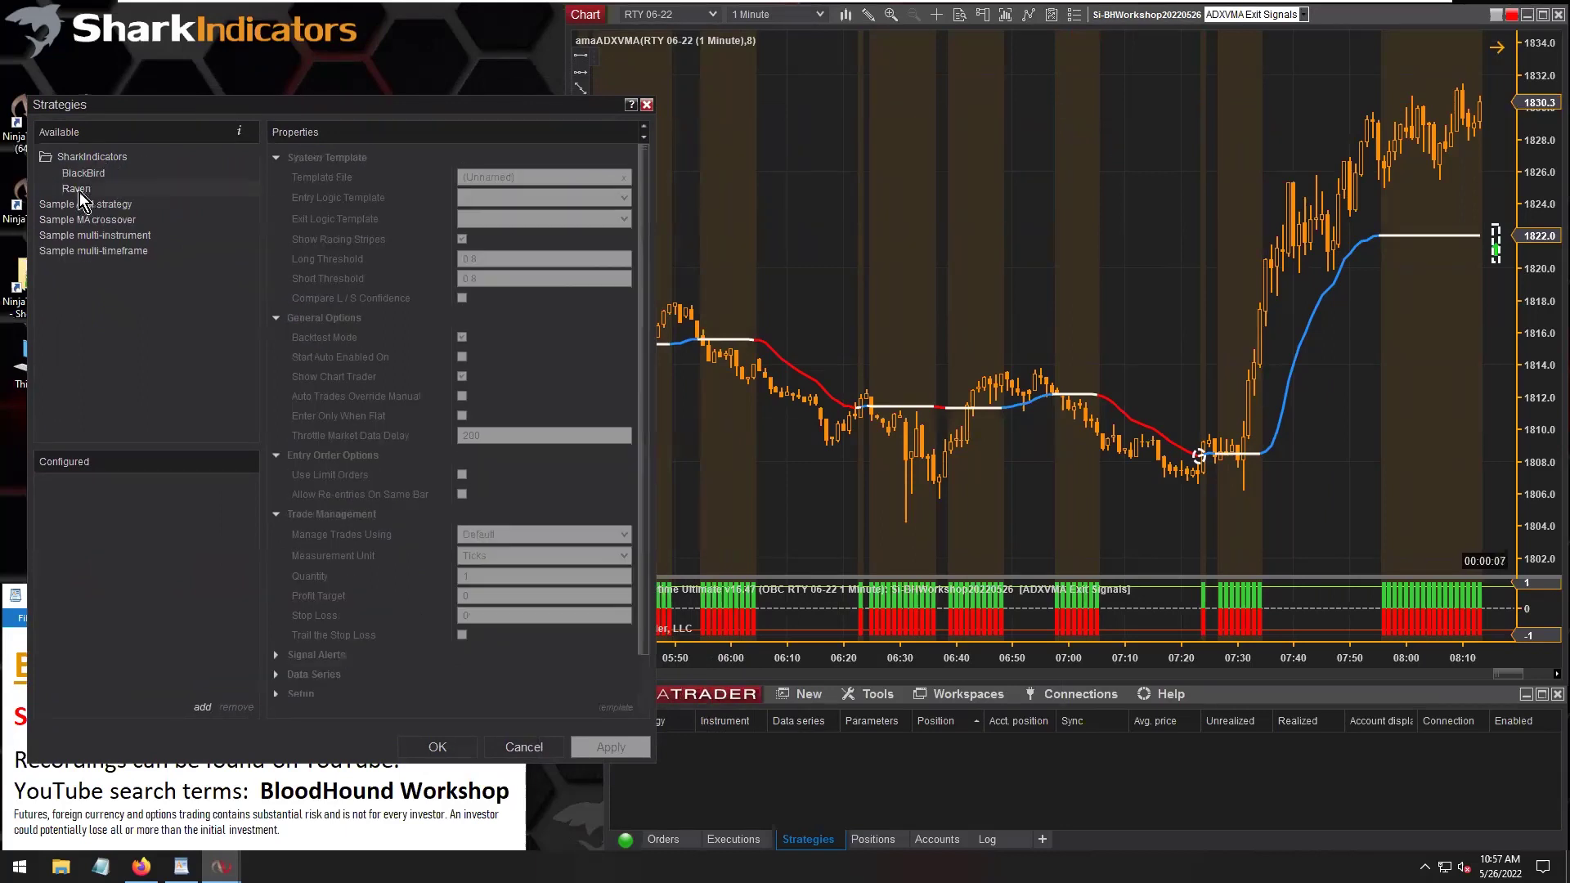
double_click(76, 191)
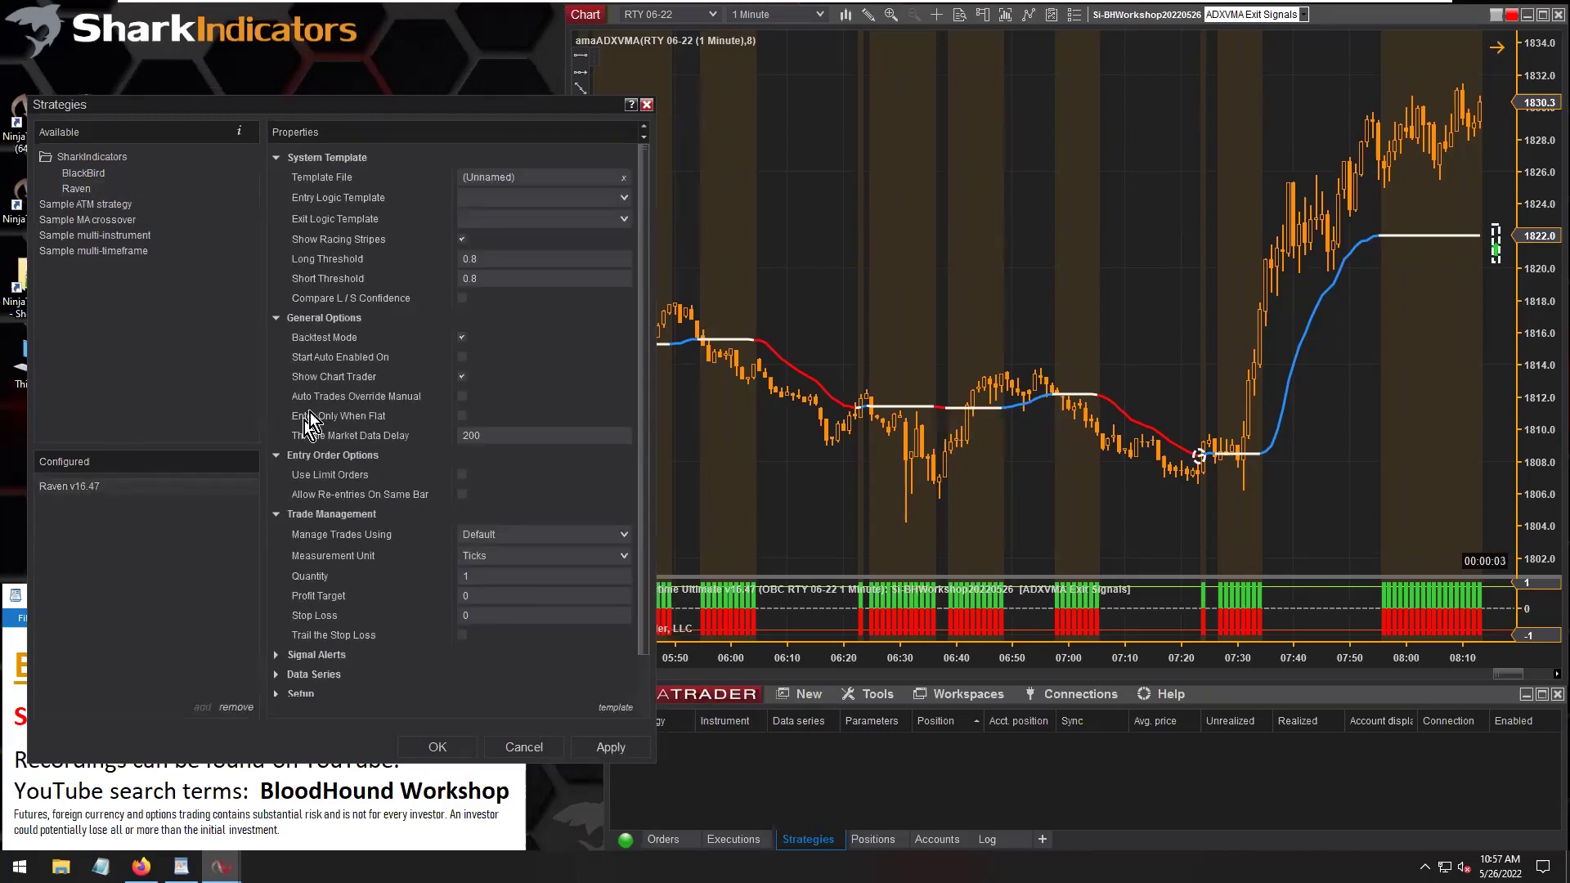
Load Si-BHWorkshop20220526.bht as the Raven strategy's template file
left_click(527, 179)
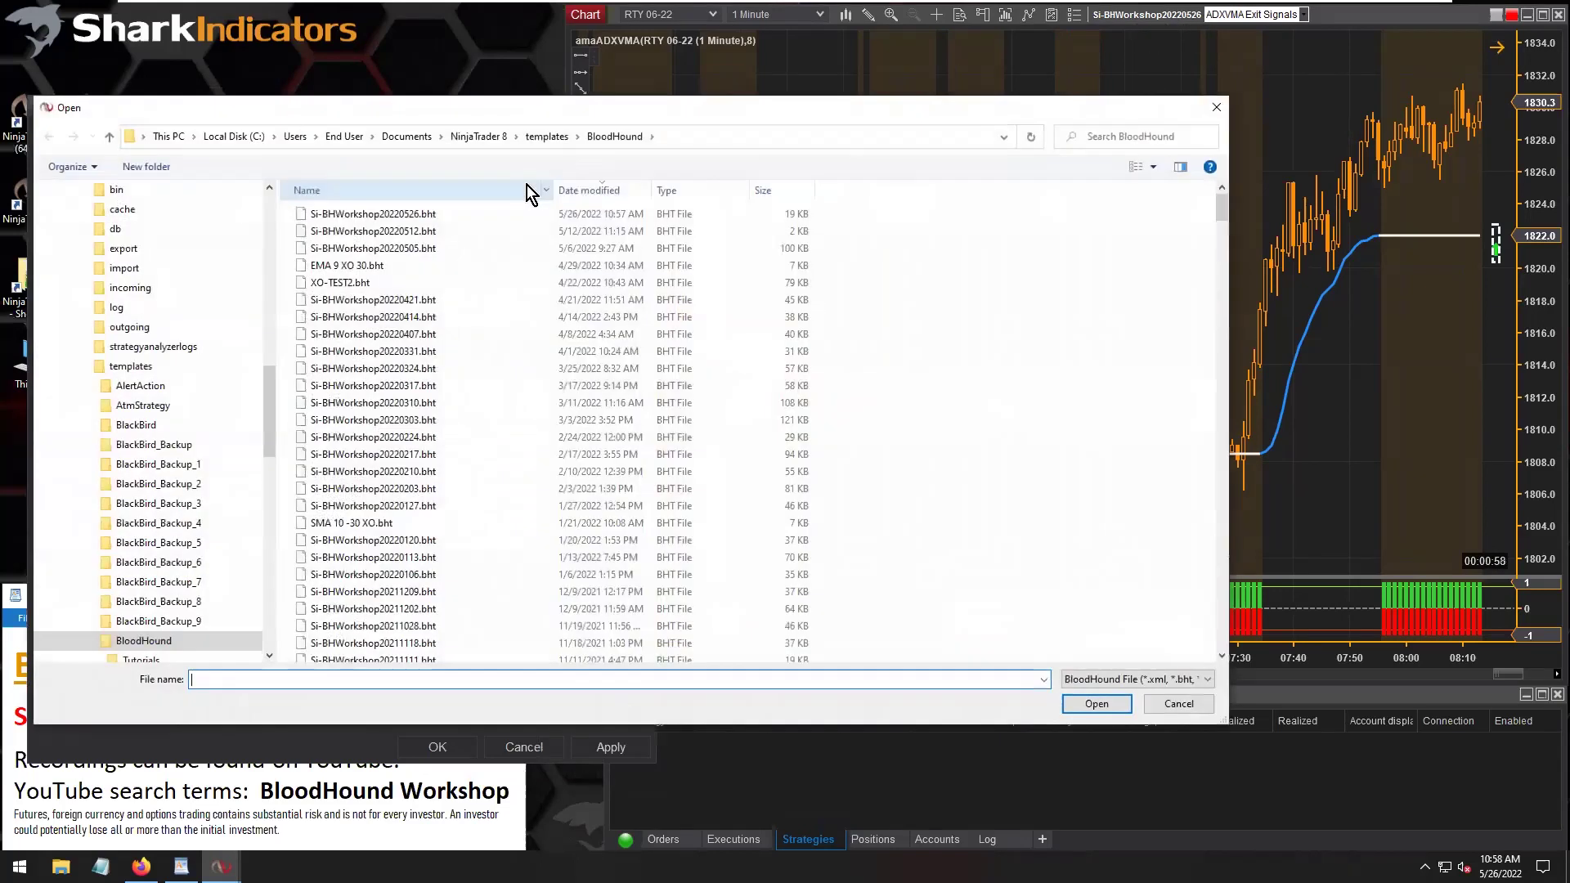
left_click(371, 214)
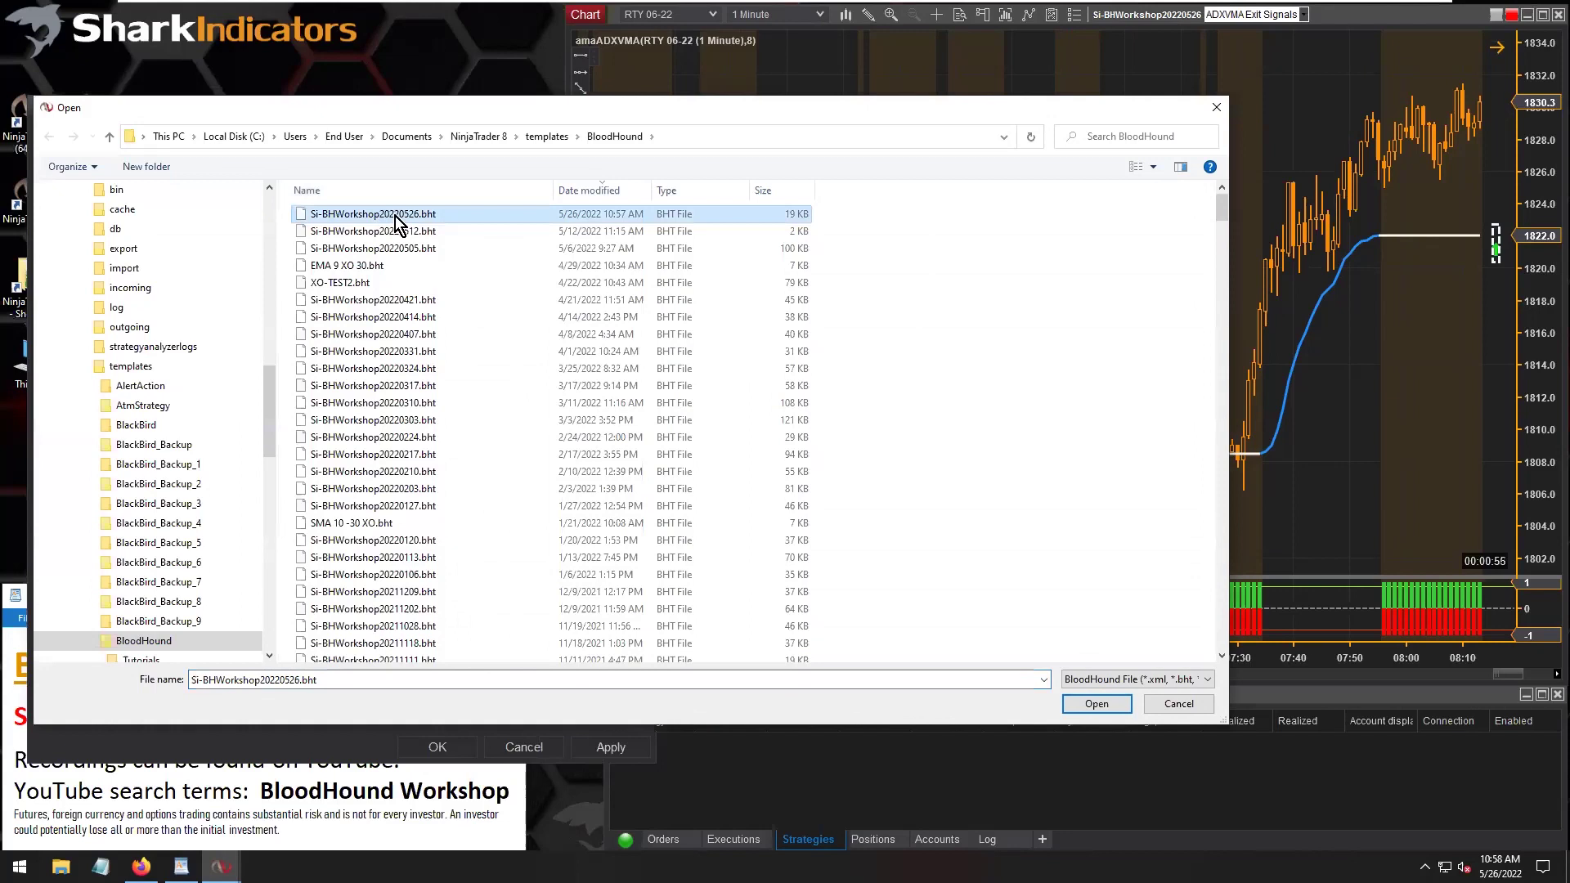
double_click(400, 216)
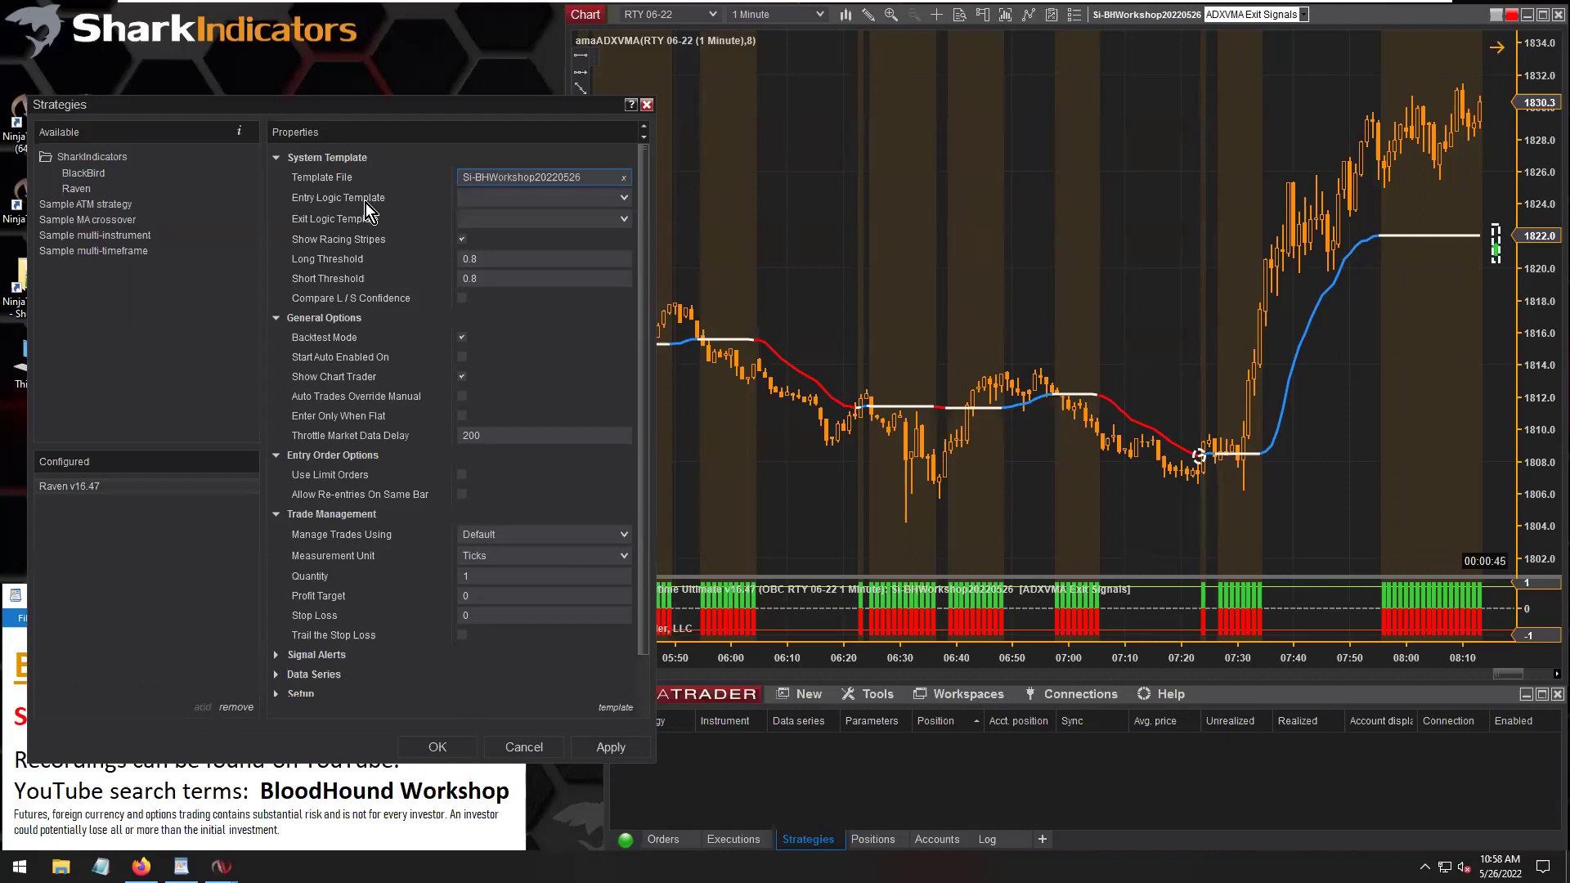
Assign ADXVMA Entry Signal (on 1st bar) as Raven's entry logic and ADXVMA Exit Signals as its exit logic
left_click(623, 199)
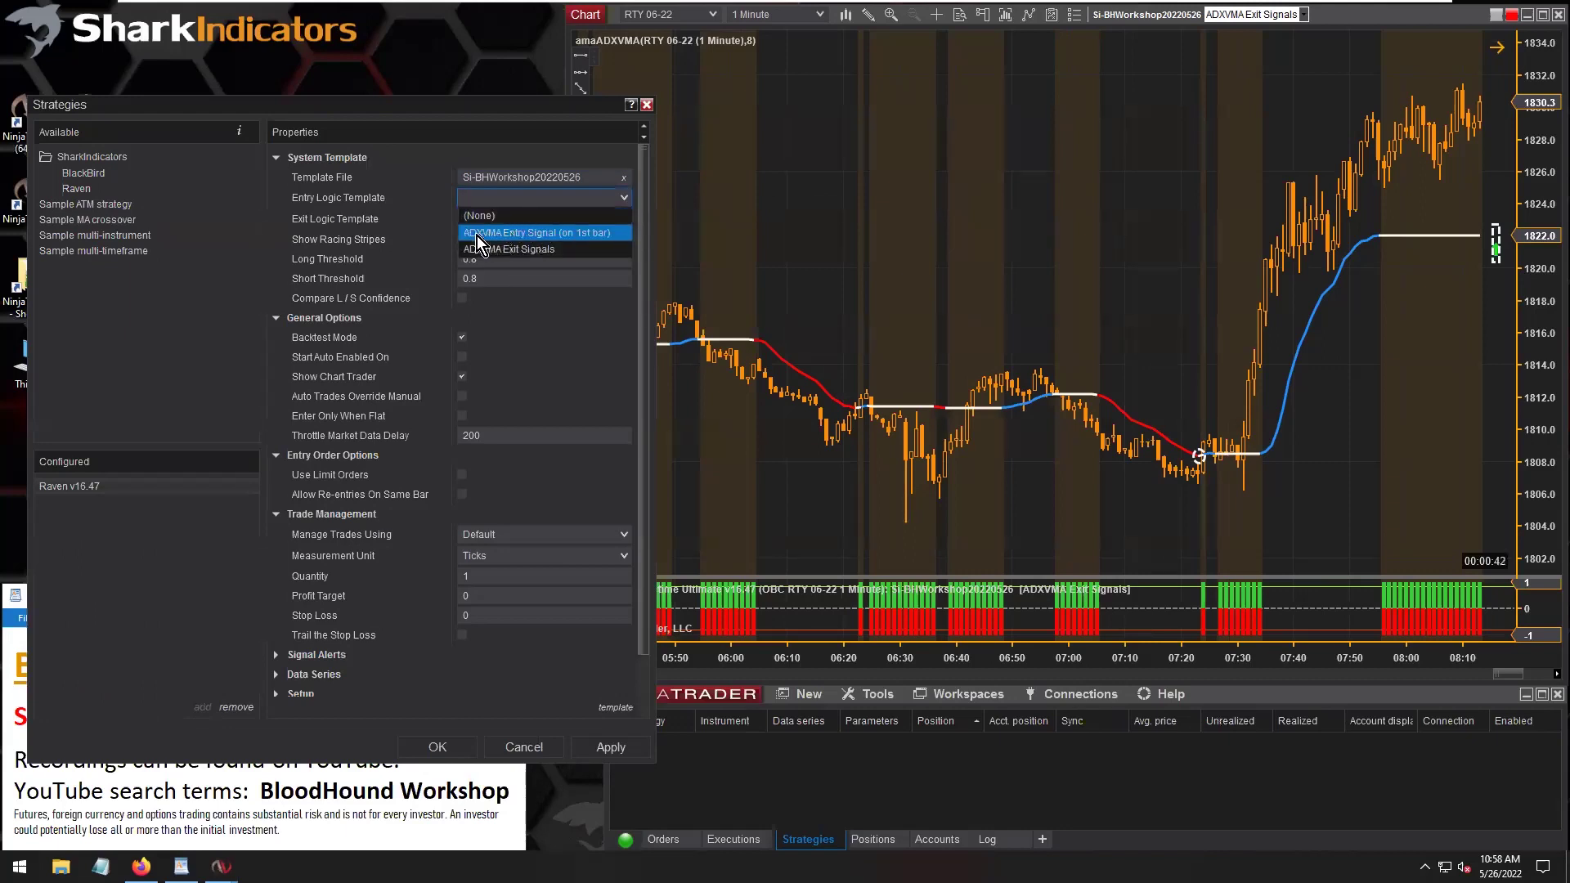
left_click(522, 235)
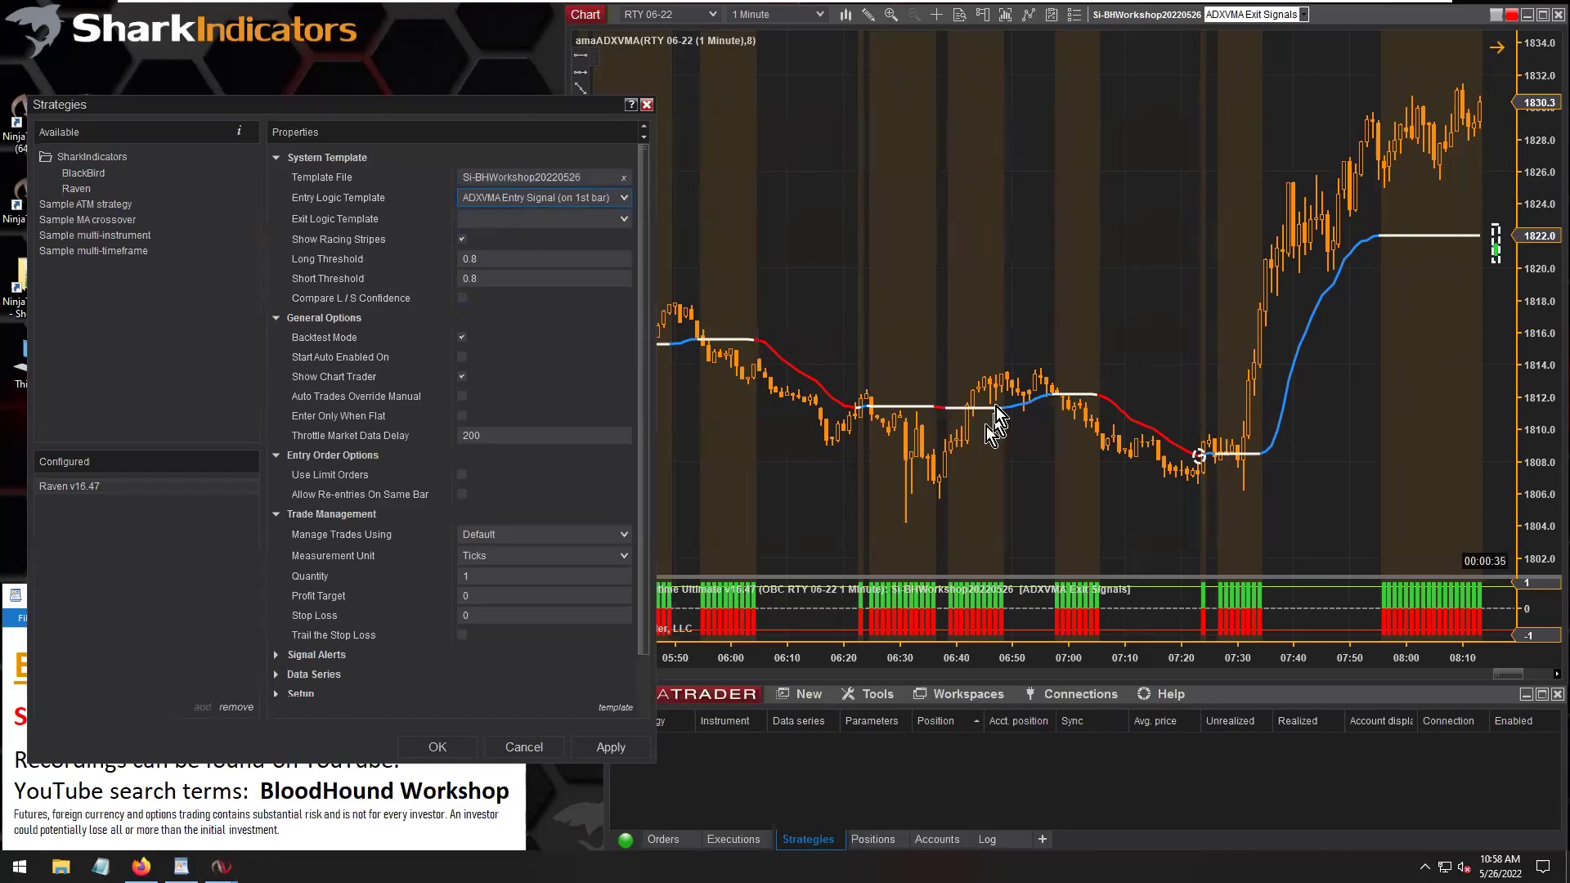
left_click(520, 219)
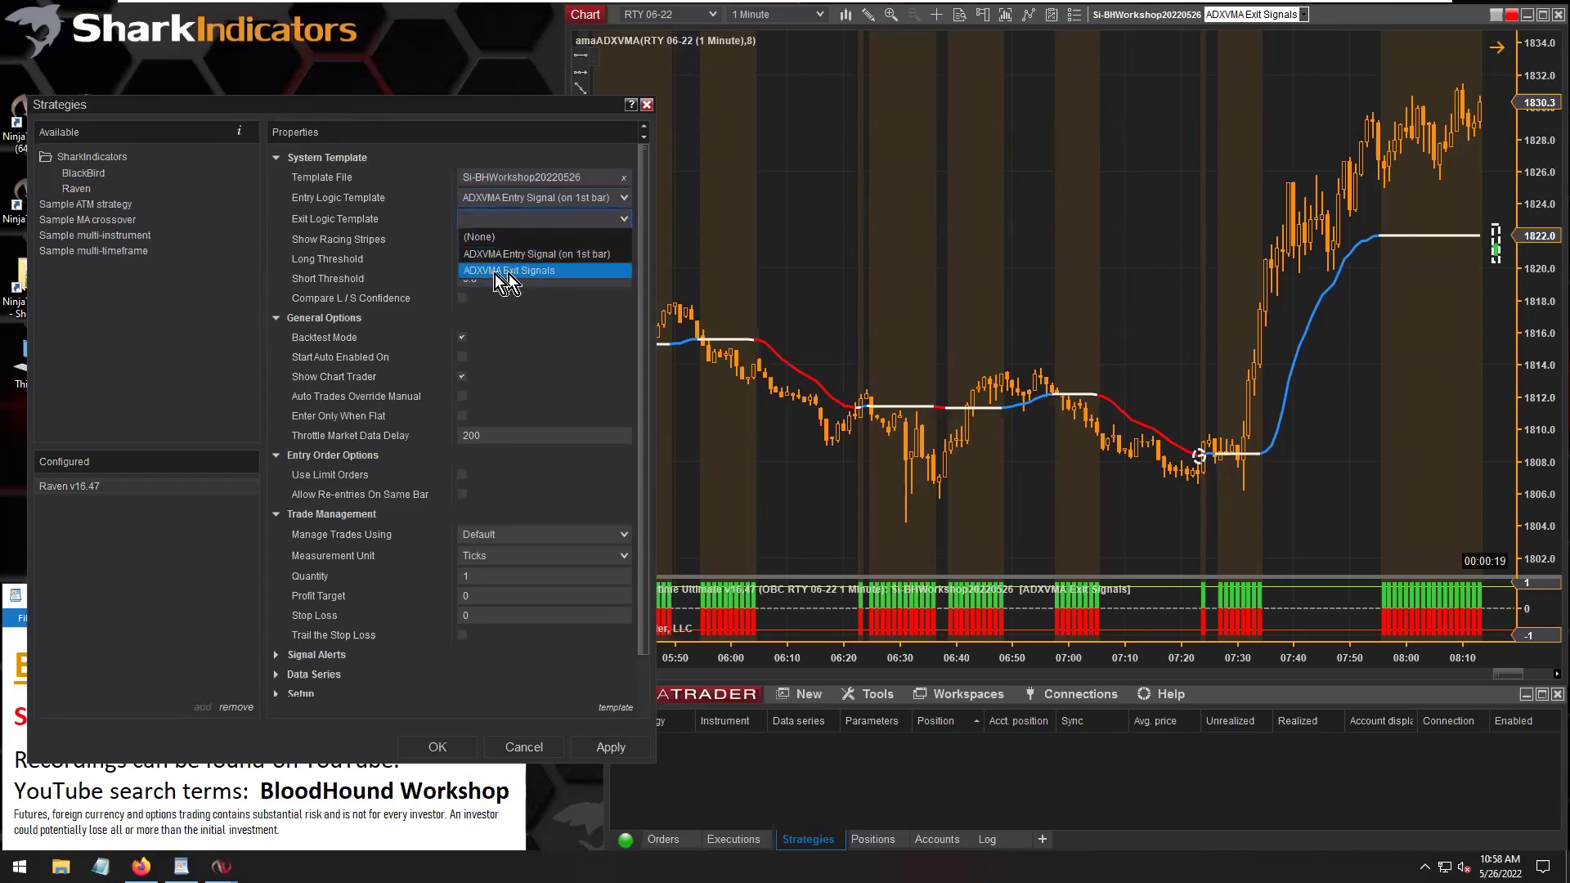
left_click(528, 273)
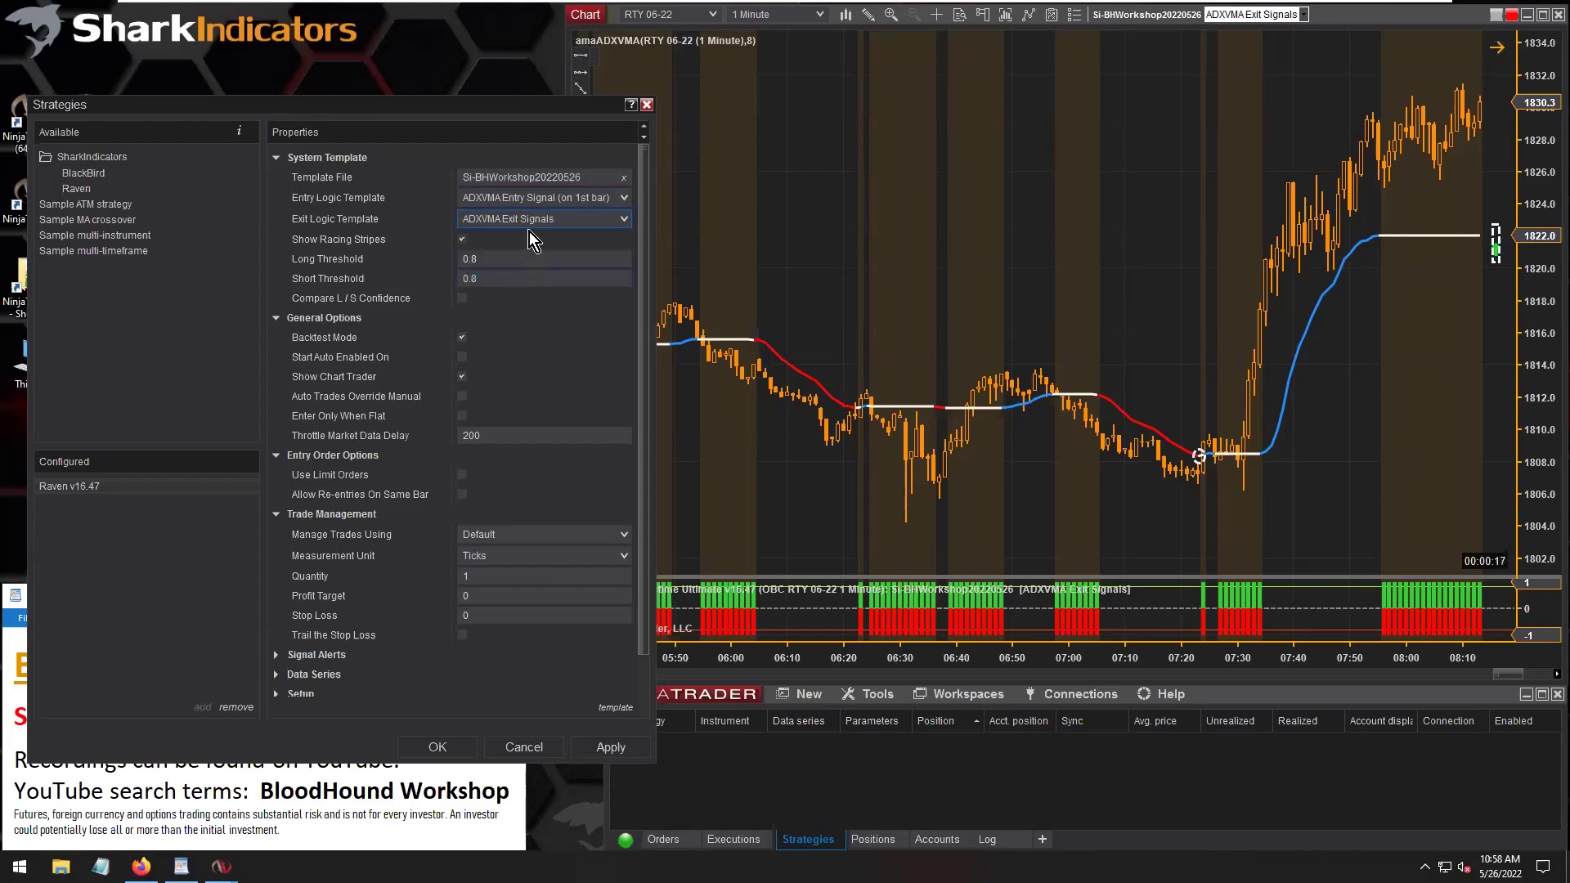